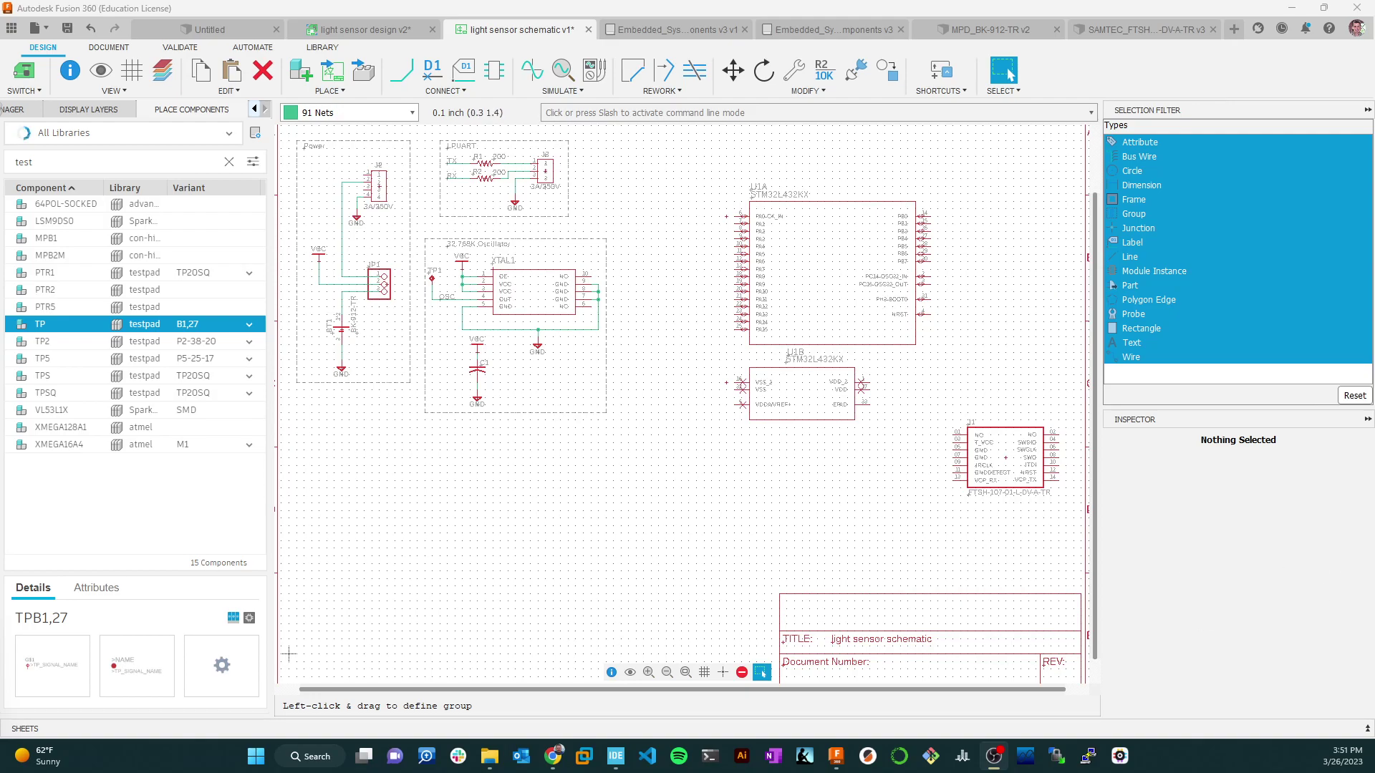
# Review the Lab7 light sensor reference schematic in Chrome, then come back to Fusion 360.
pyautogui.hotkey('alt', 'Tab')
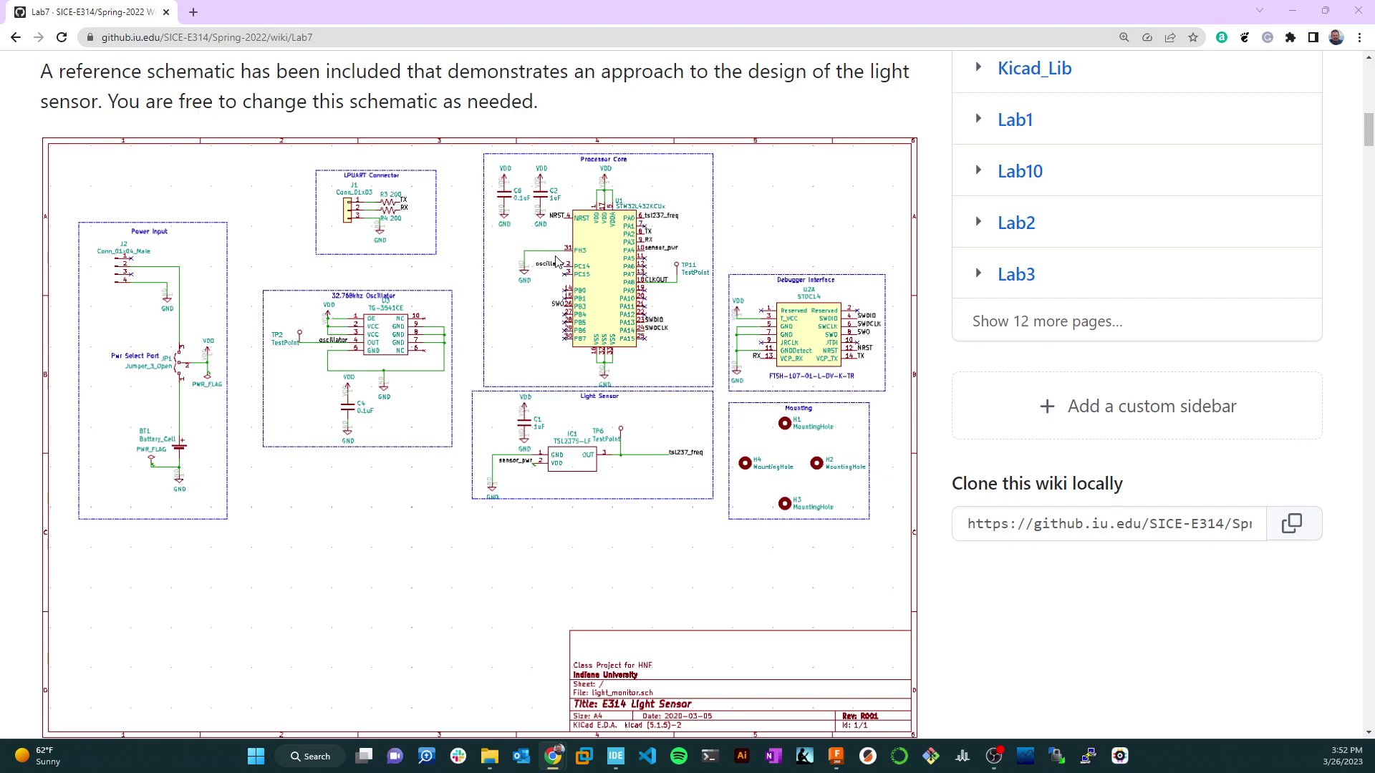
pyautogui.hotkey('alt', 'Tab')
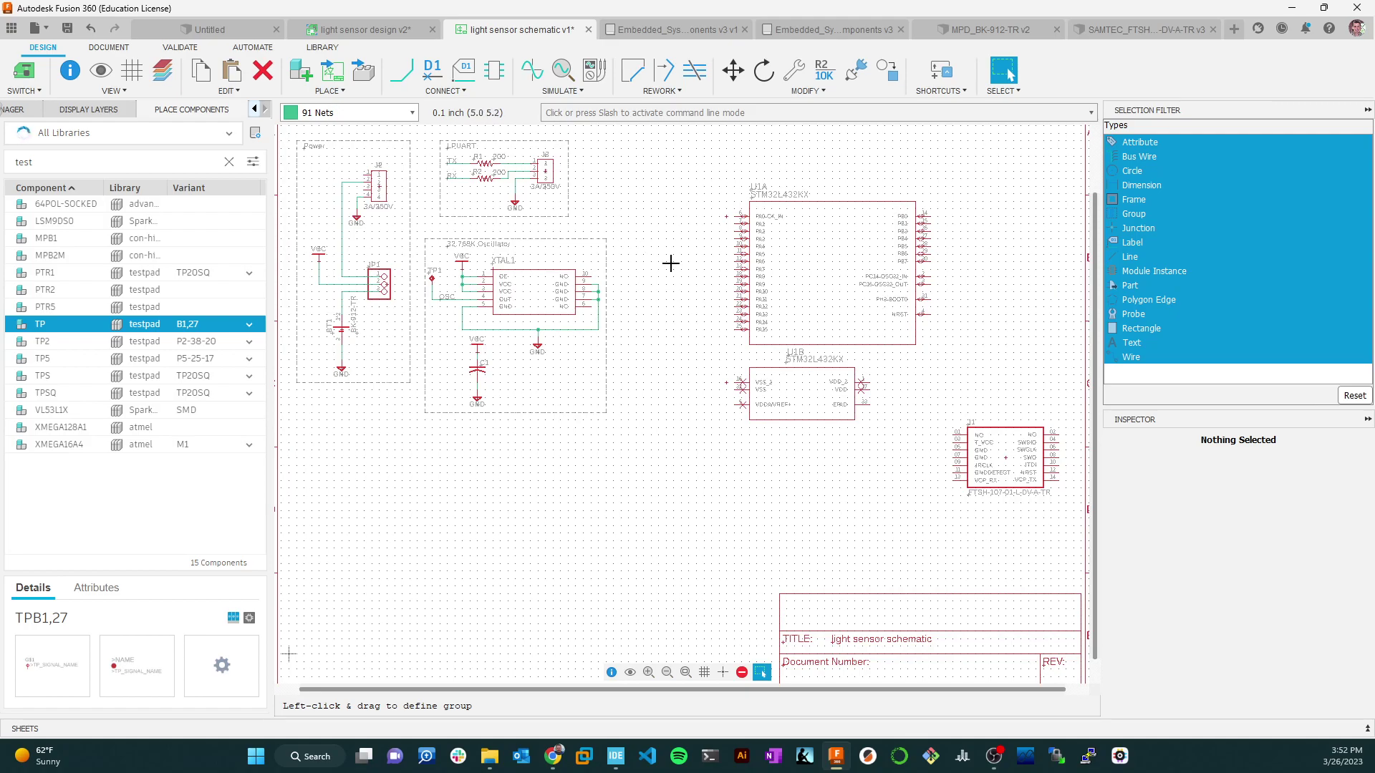
# Draw a short net wire stub leftward from U1A's PA0 pin.
pyautogui.scroll(3, 773, 267)
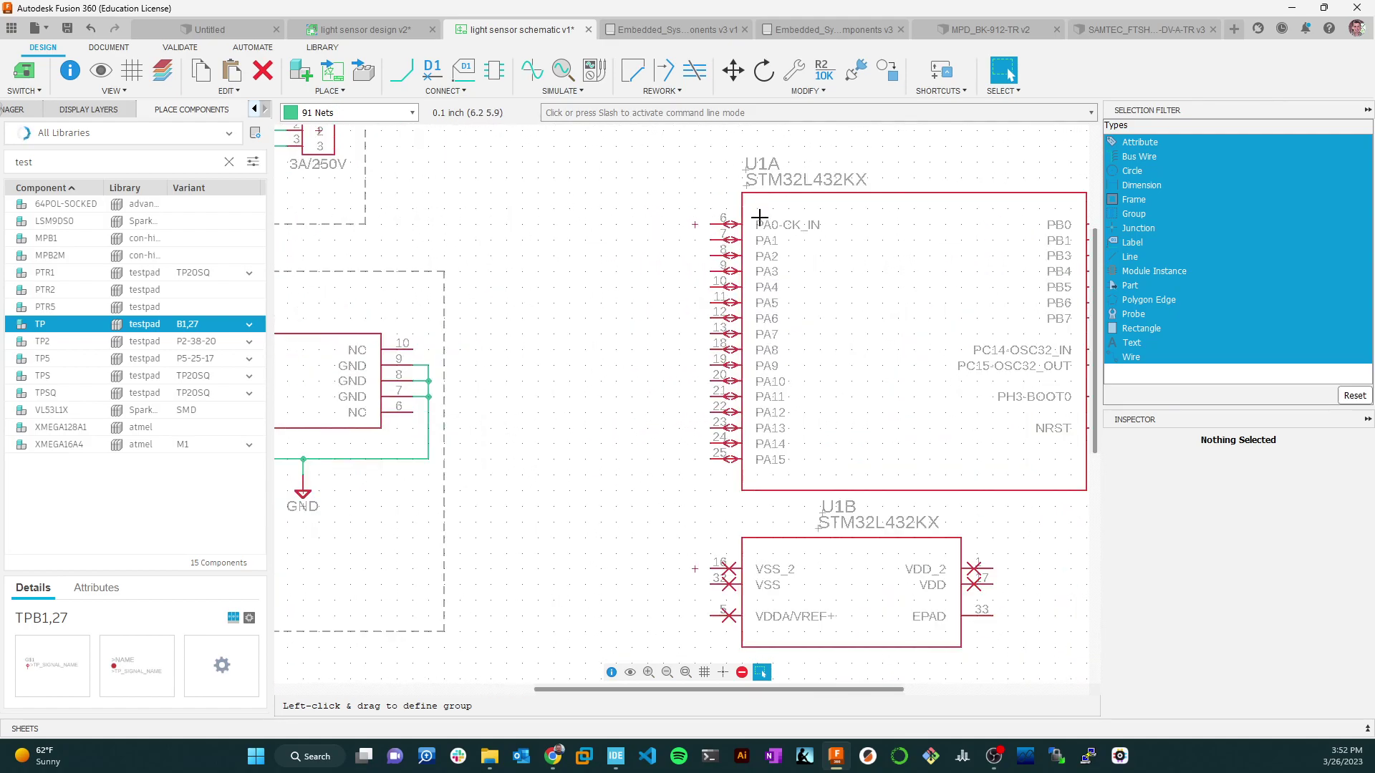
pyautogui.scroll(1, 831, 327)
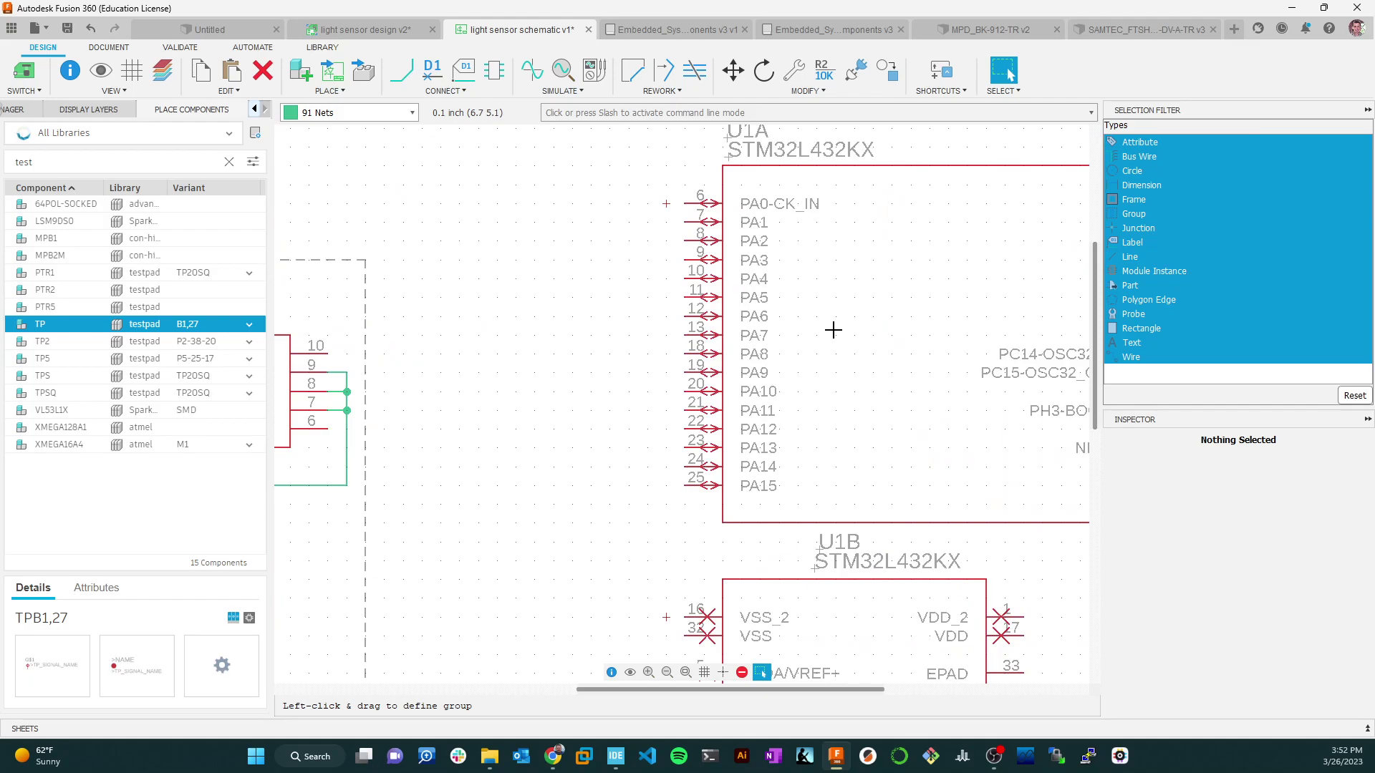
pyautogui.scroll(-1, 772, 271)
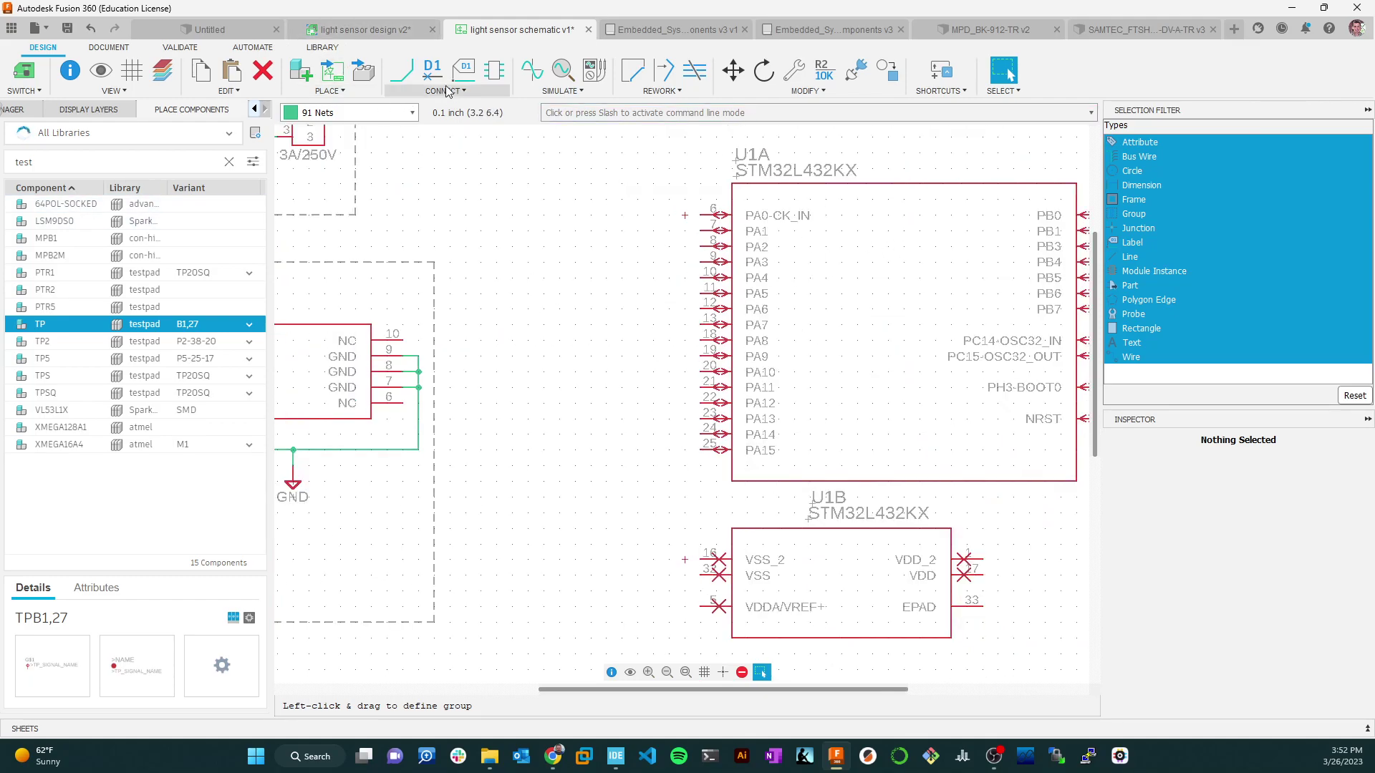
pyautogui.click(401, 69)
pyautogui.click(685, 215)
pyautogui.doubleClick(621, 215)
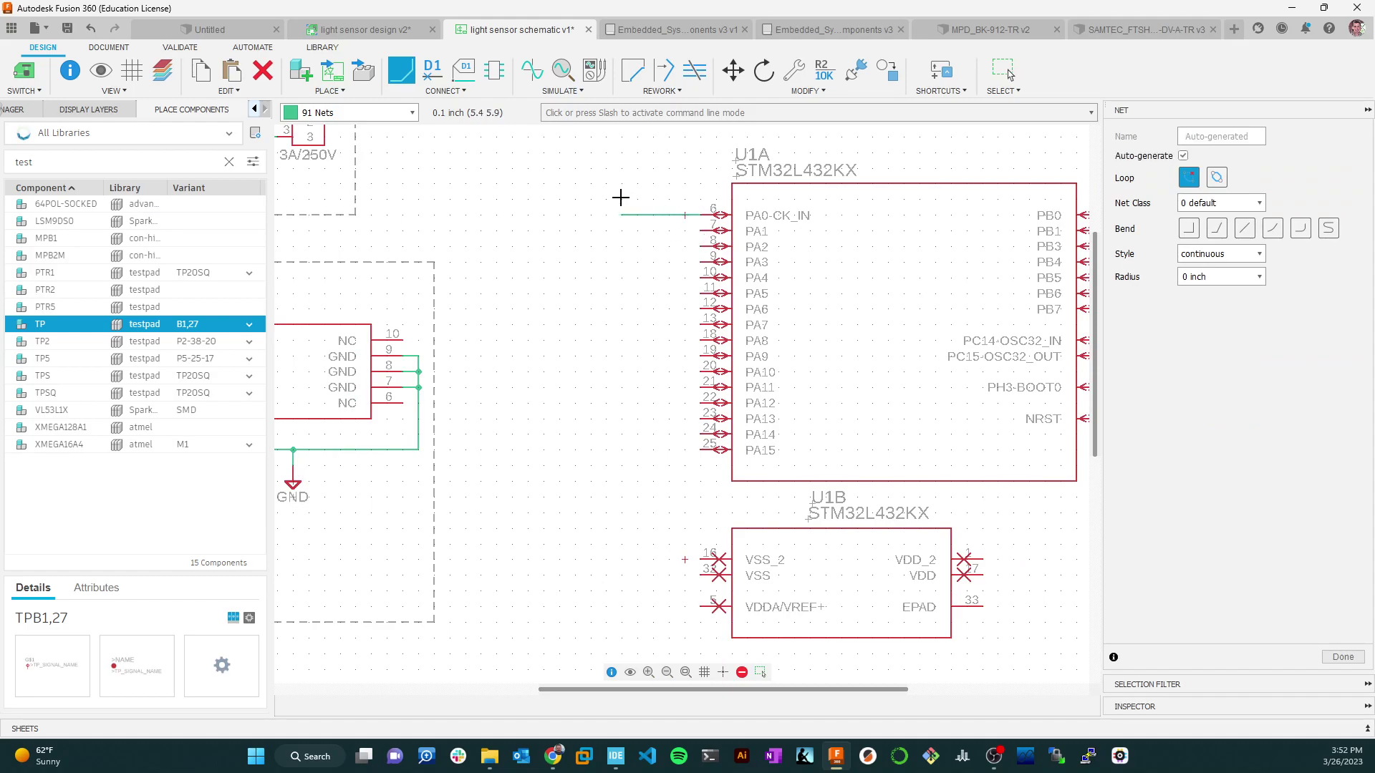
pyautogui.press('Escape')
# Name the PA0 net TSL237_IN, place its label, and bring up the browser reference.
pyautogui.rightClick(633, 215)
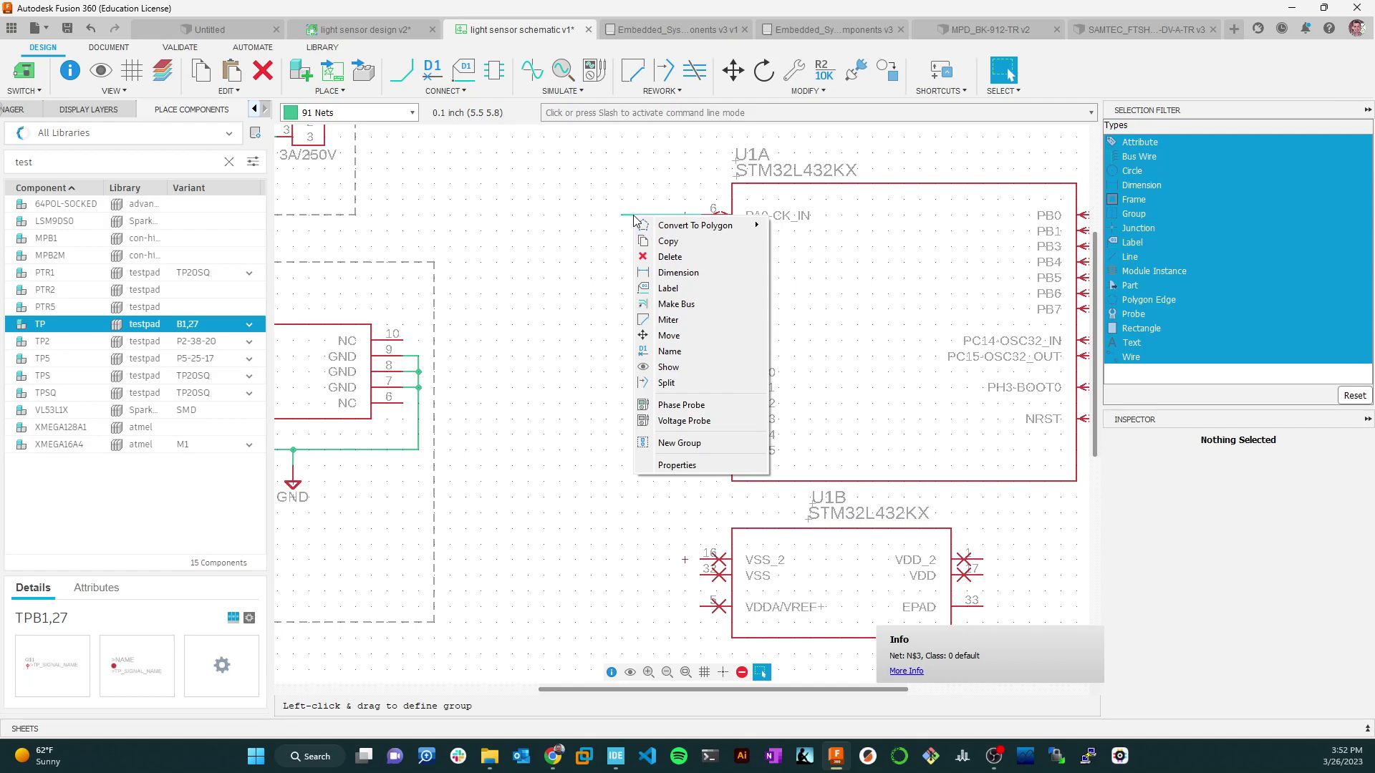
pyautogui.click(607, 242)
pyautogui.press('l')
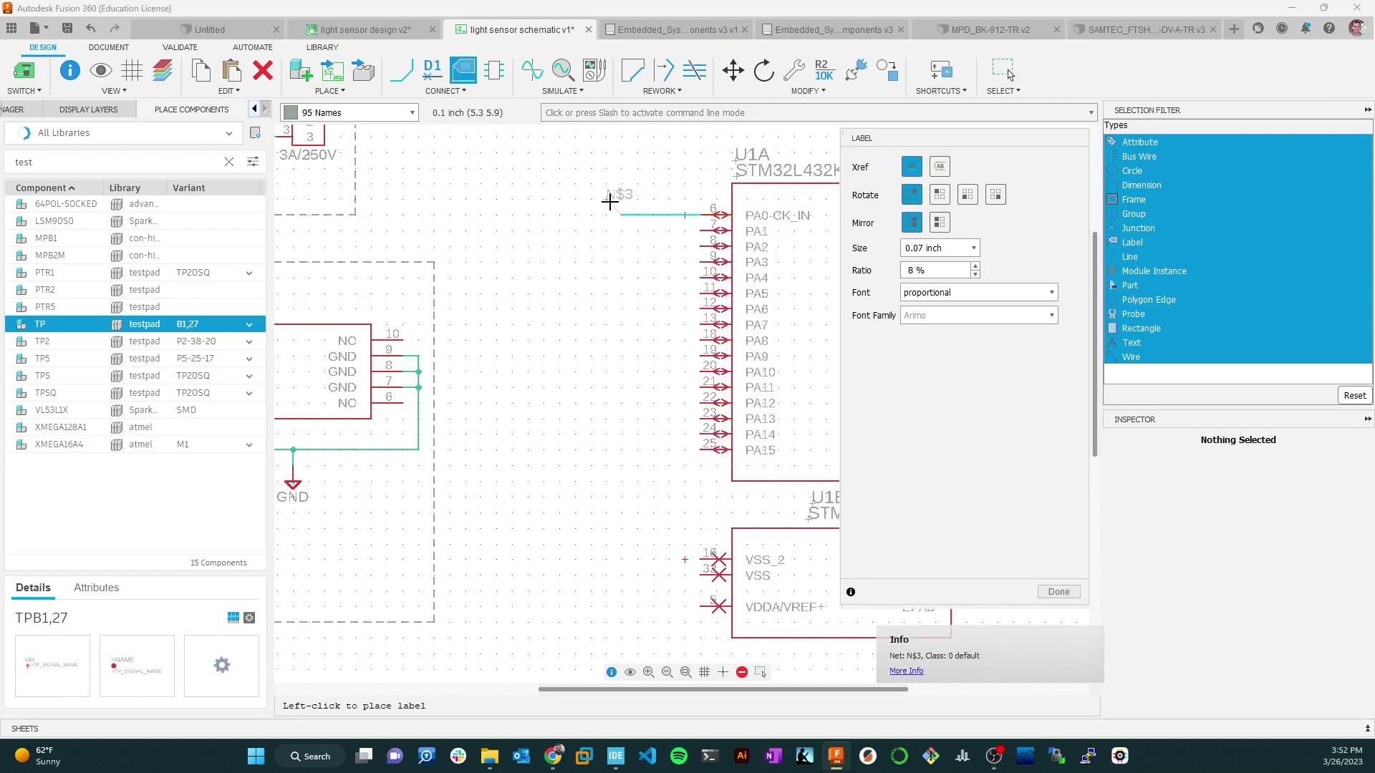
pyautogui.press('Escape')
pyautogui.rightClick(627, 215)
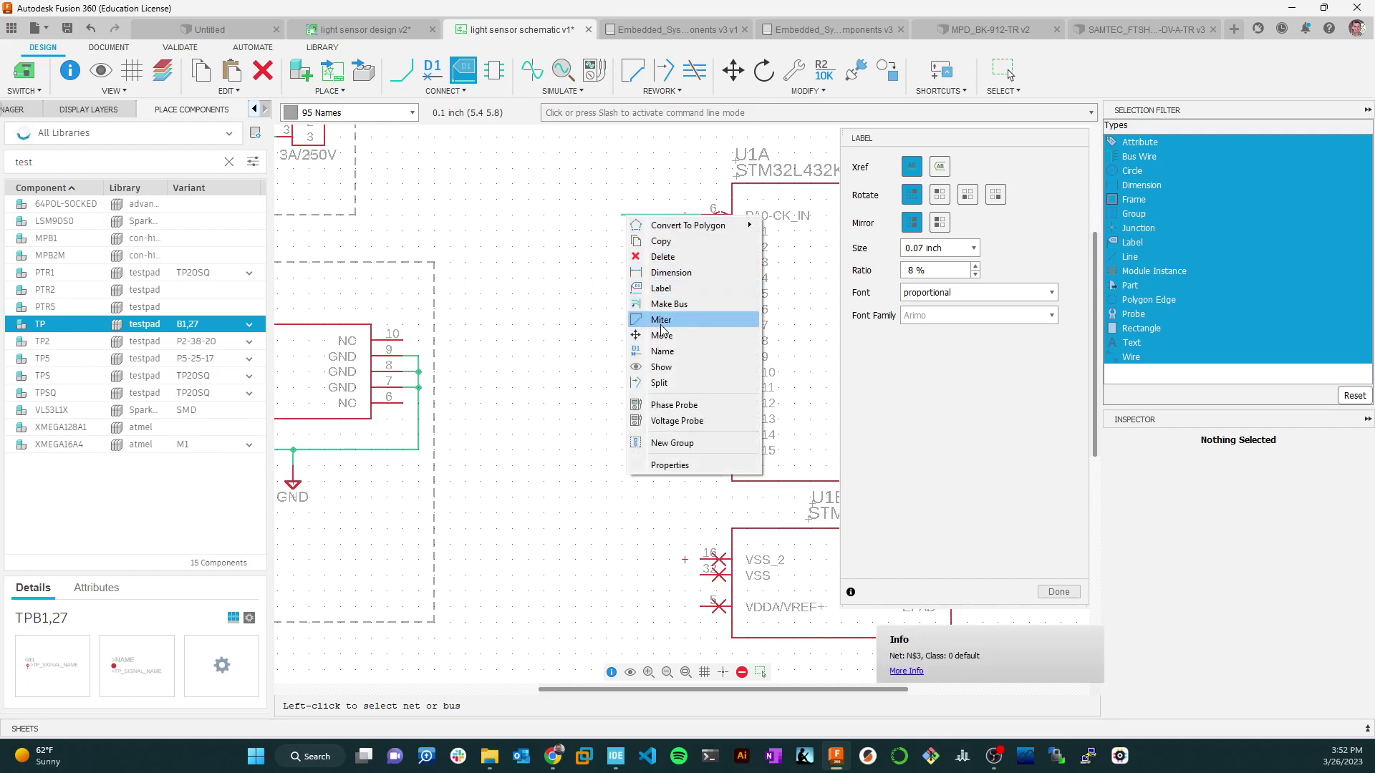
pyautogui.click(673, 353)
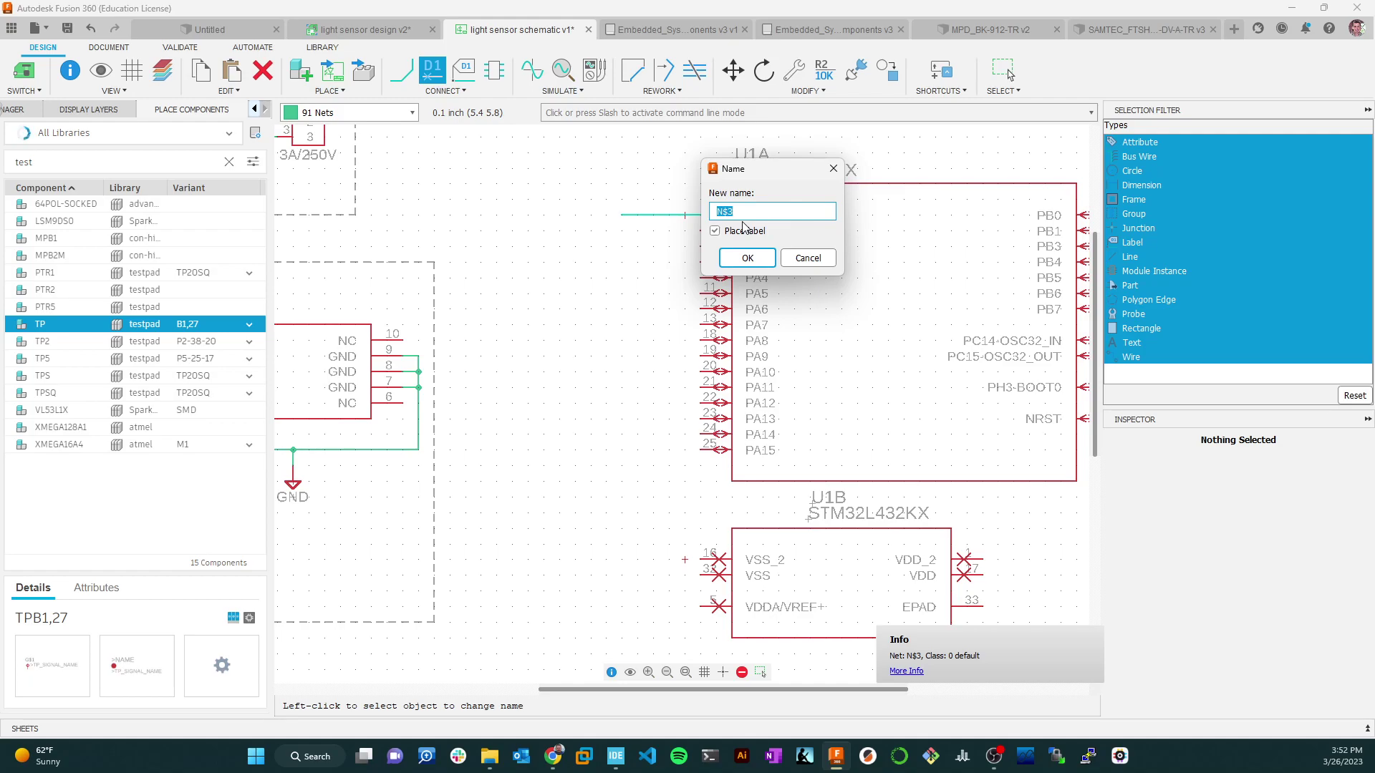
pyautogui.write('TSL237_IN')
pyautogui.press('Return')
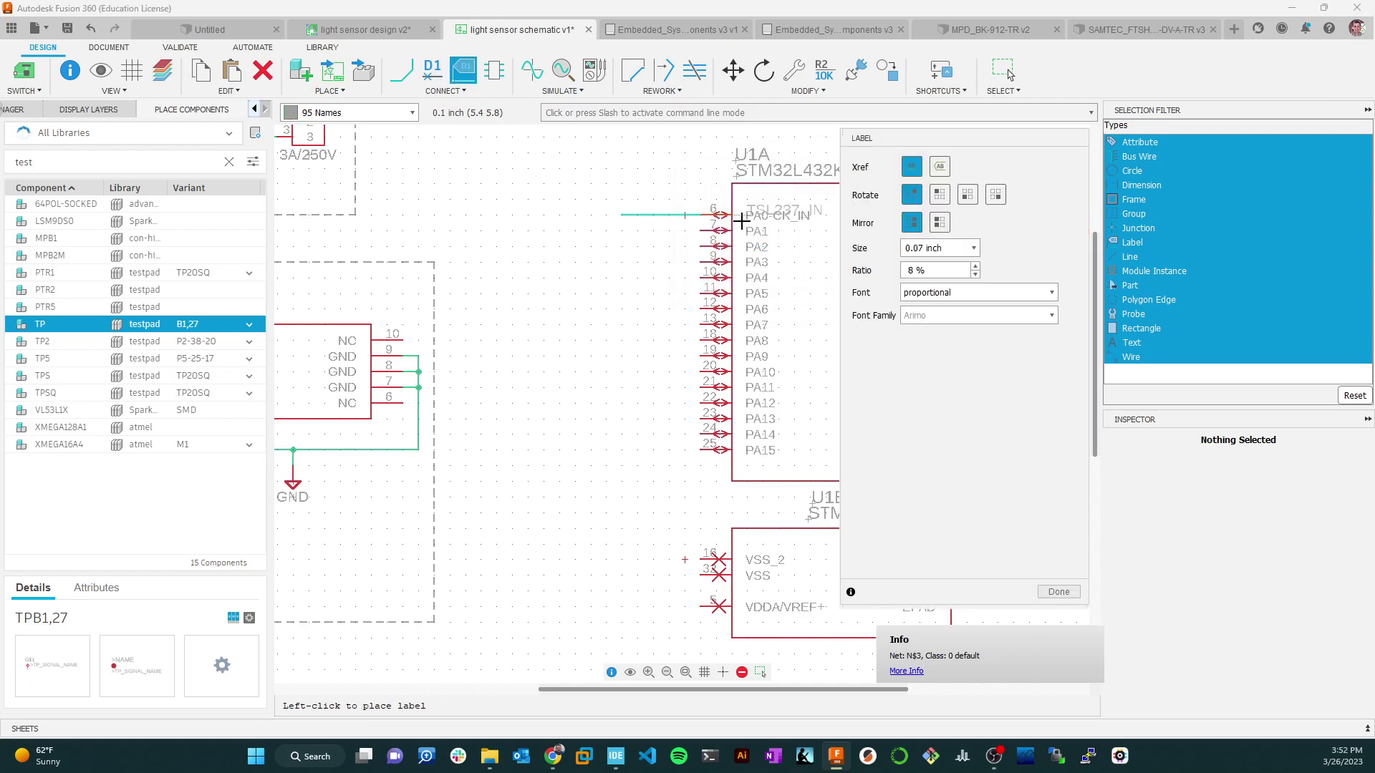
pyautogui.click(612, 212)
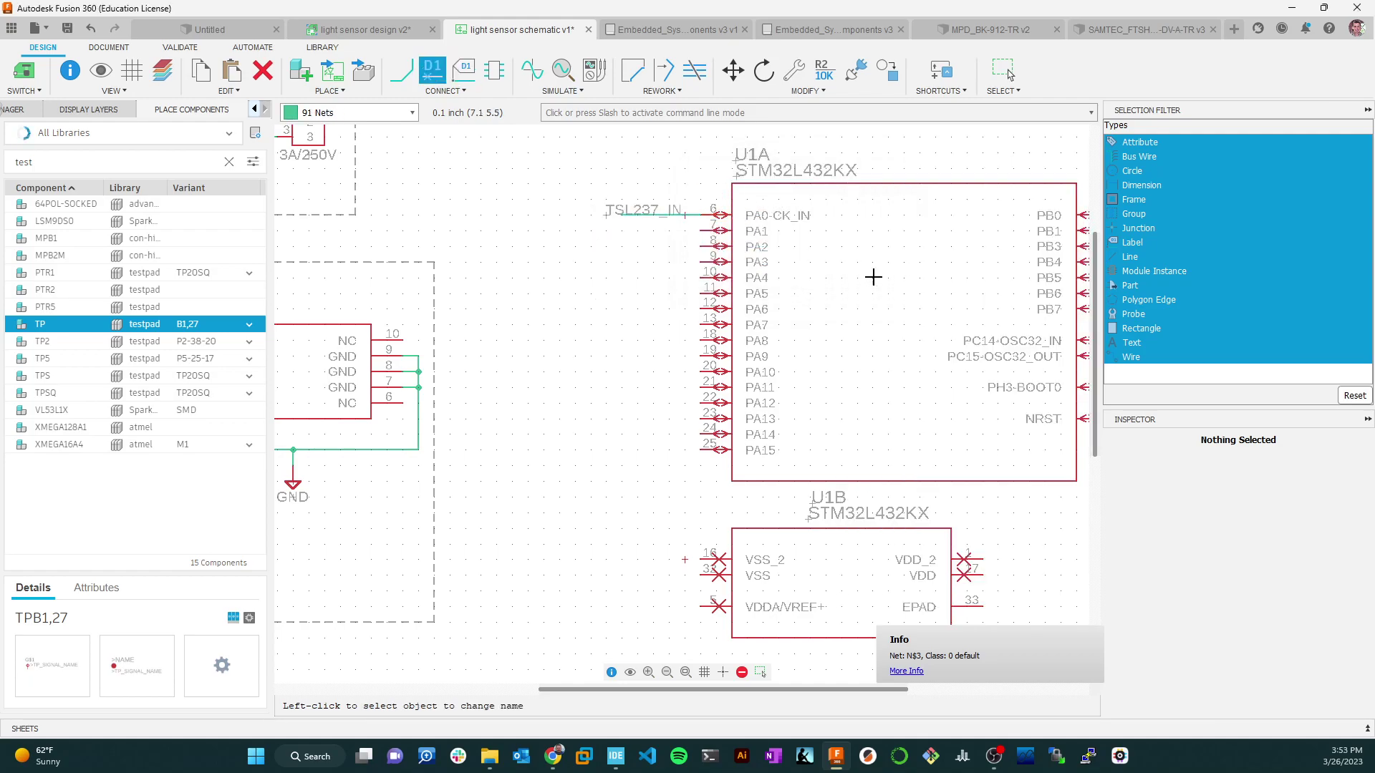
pyautogui.press('Escape')
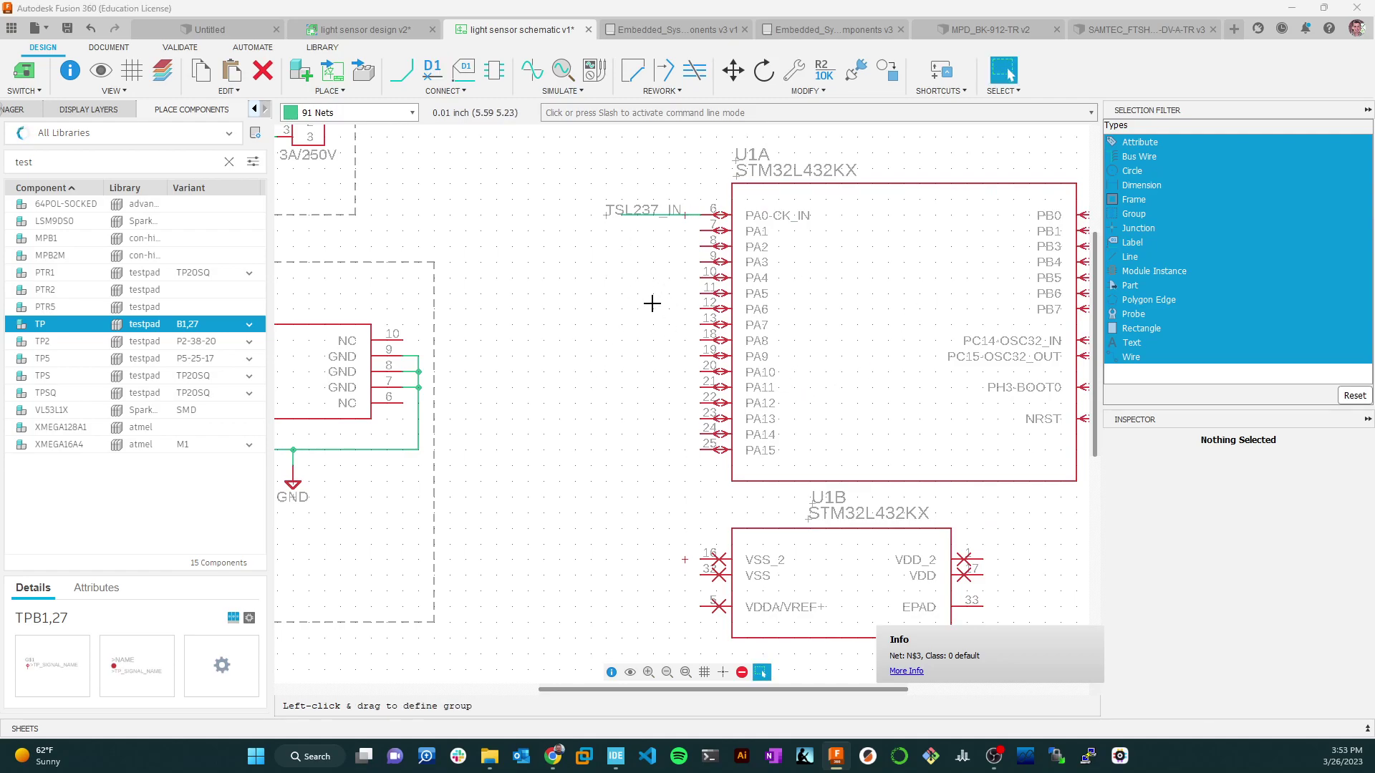
pyautogui.hotkey('alt', 'Tab')
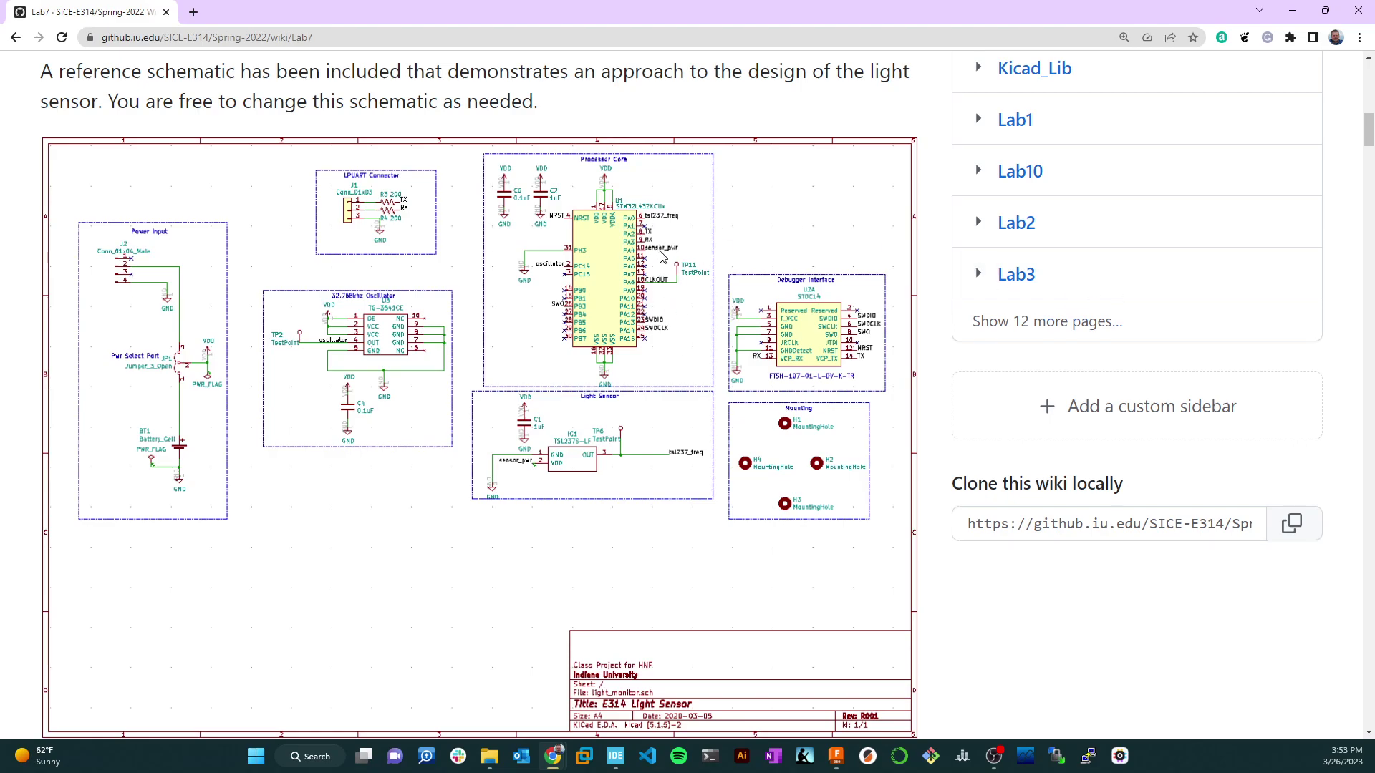
# Wire a stub from PA2, name it TX joining the existing TX net, and place the label.
pyautogui.hotkey('alt', 'Tab')
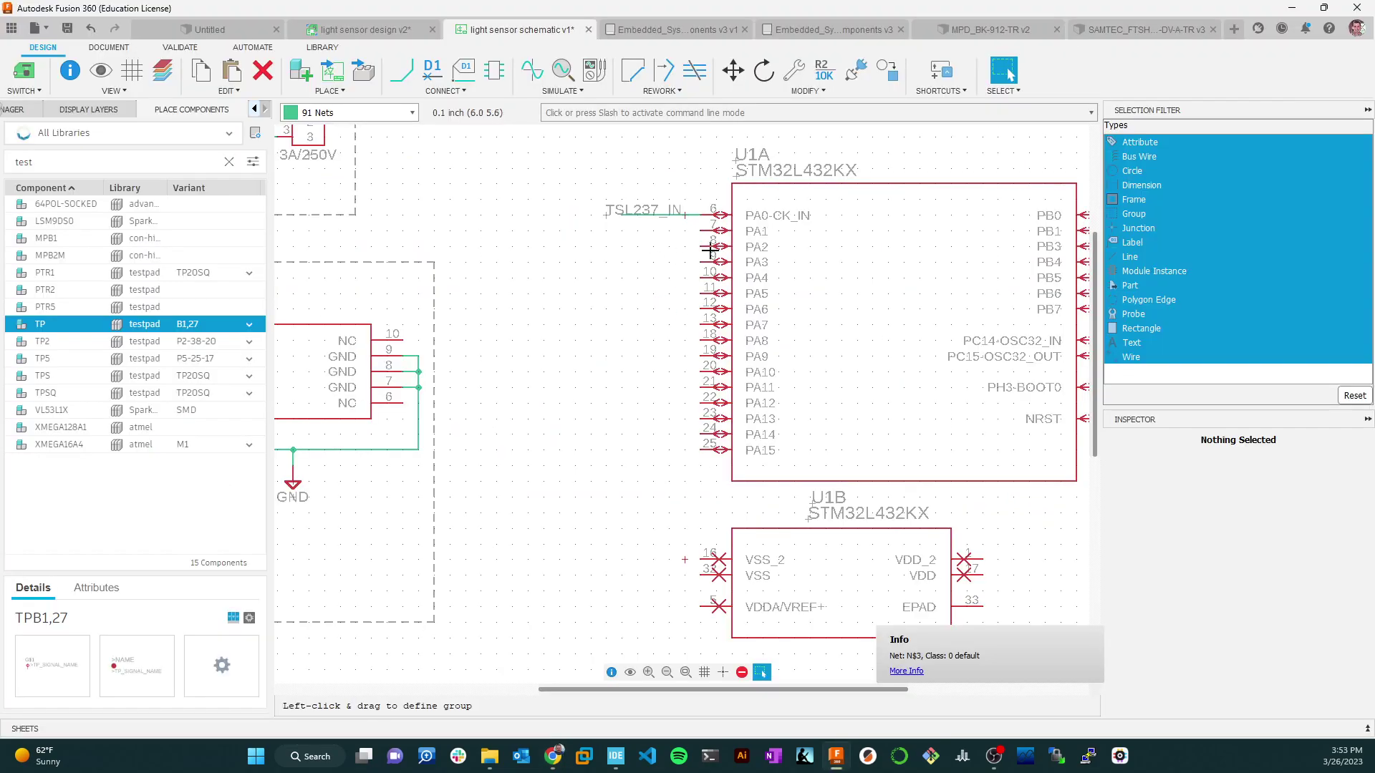
pyautogui.click(401, 70)
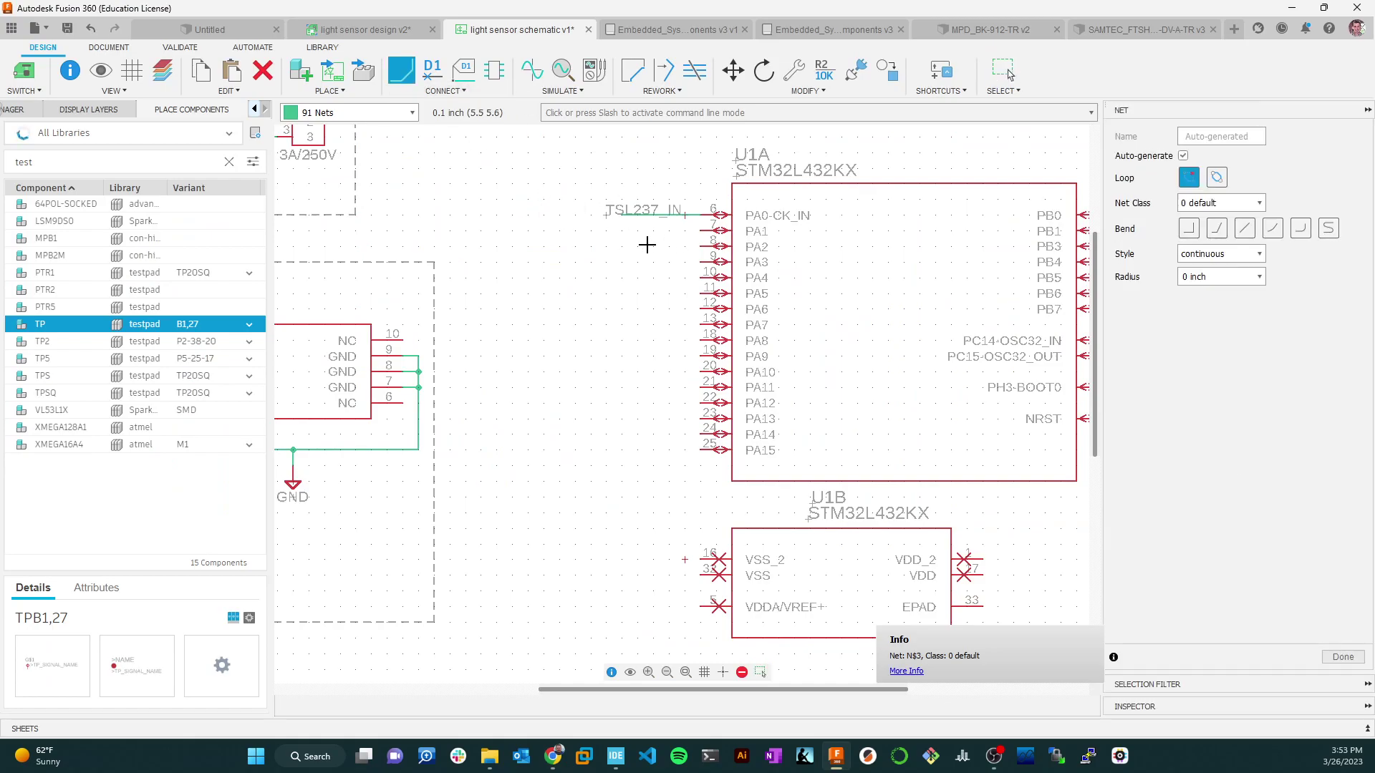
pyautogui.click(701, 246)
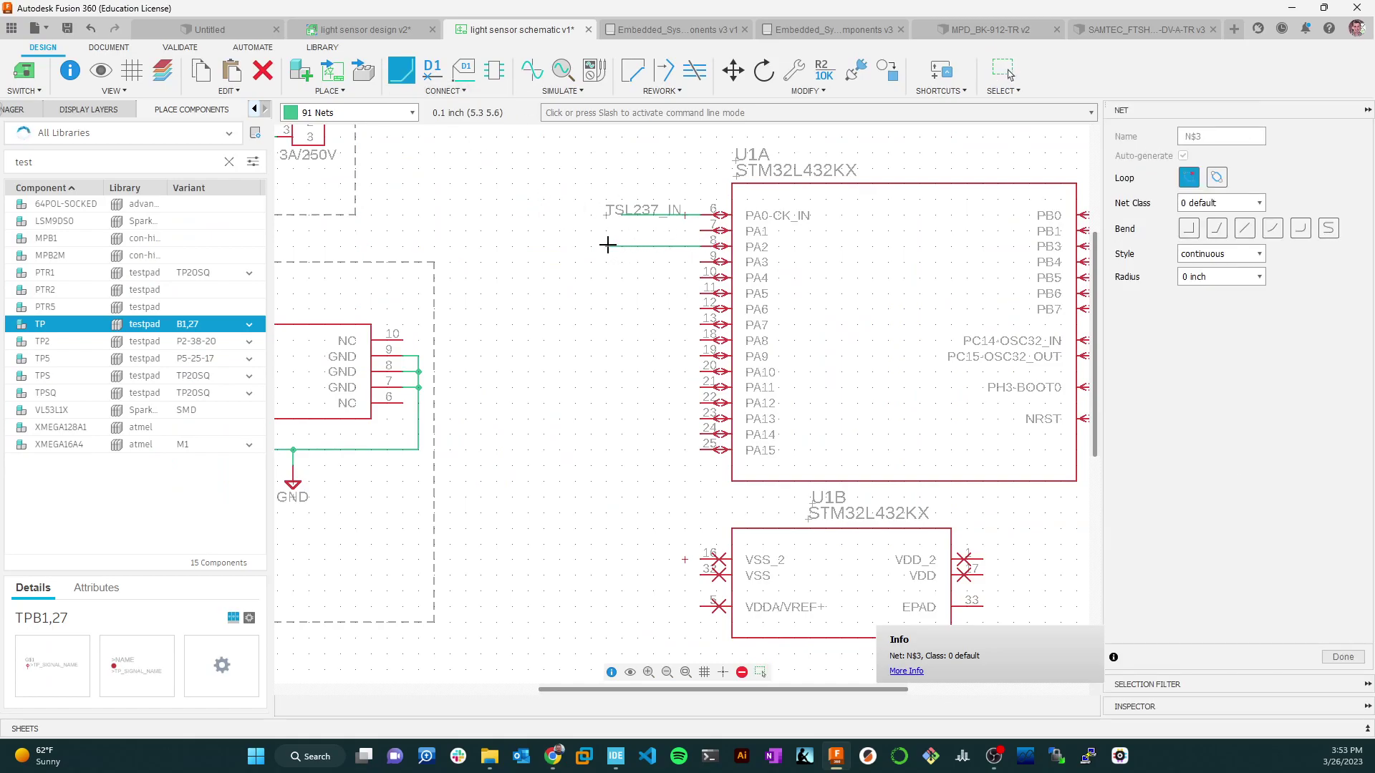
pyautogui.click(620, 247)
pyautogui.rightClick(641, 247)
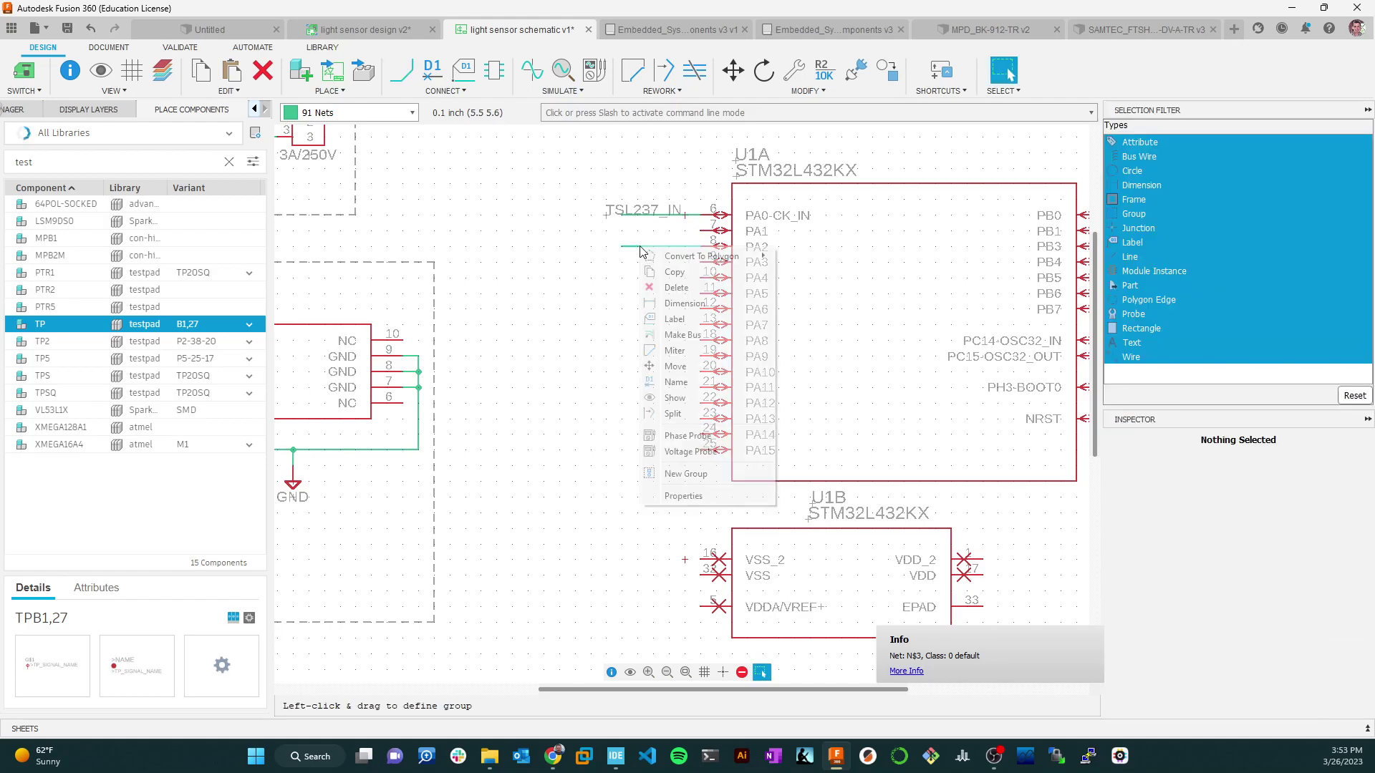
pyautogui.click(677, 382)
pyautogui.write('TX')
pyautogui.press('Return')
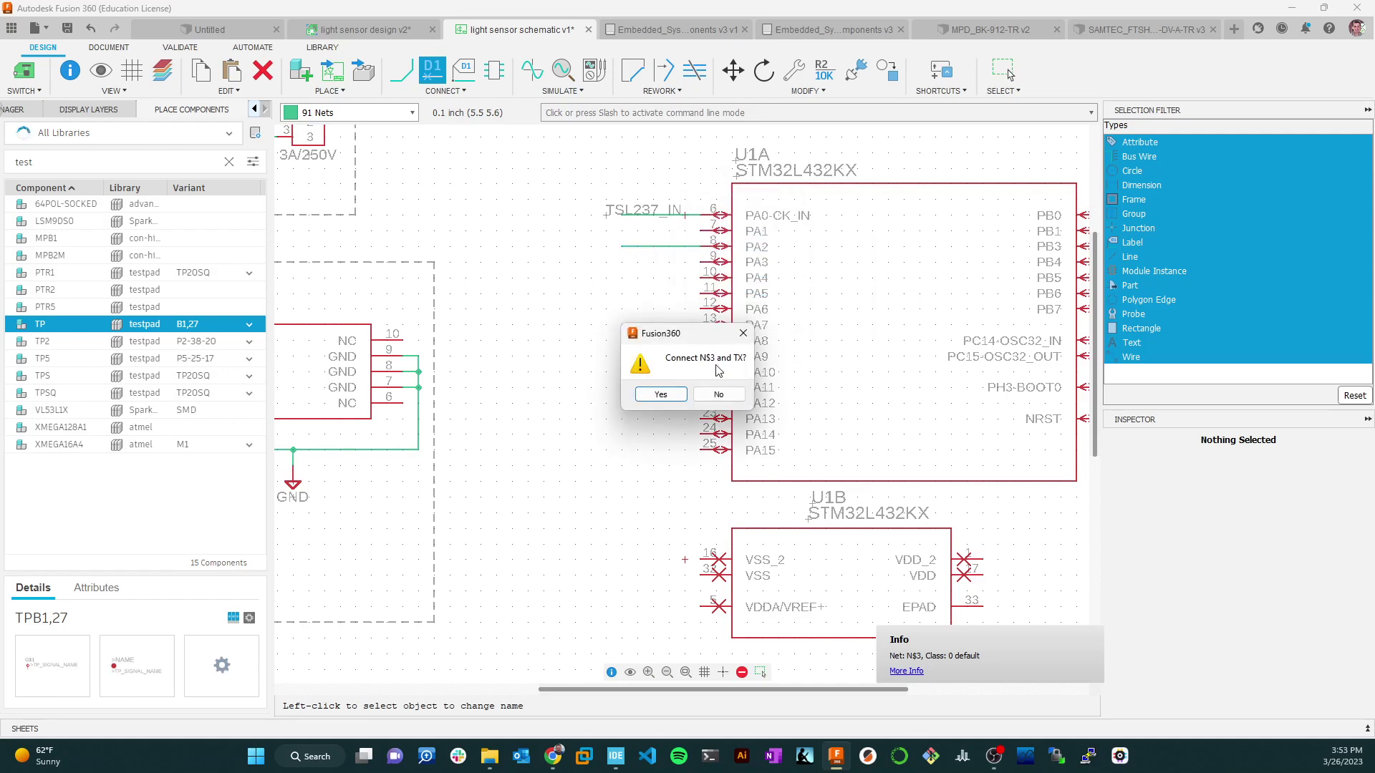
pyautogui.click(657, 393)
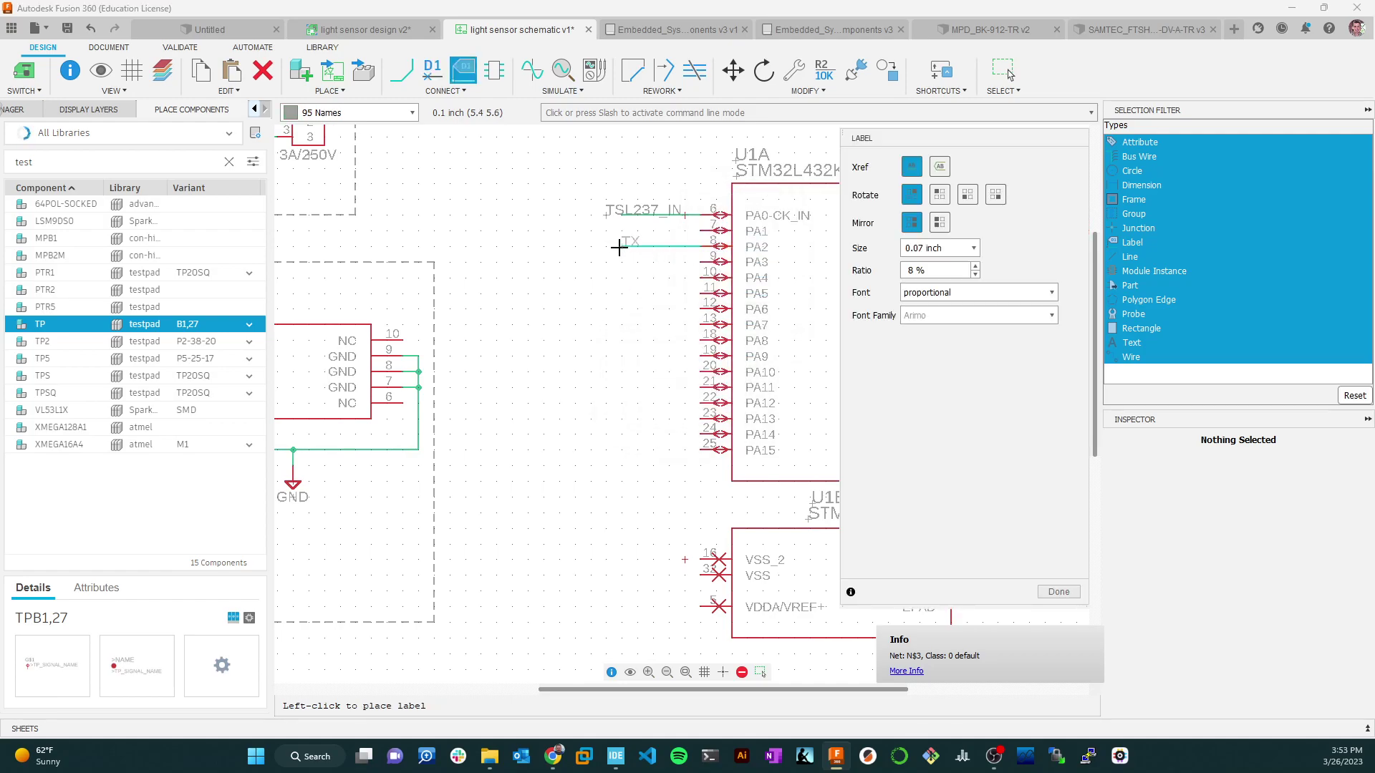
pyautogui.click(608, 246)
pyautogui.press('Escape')
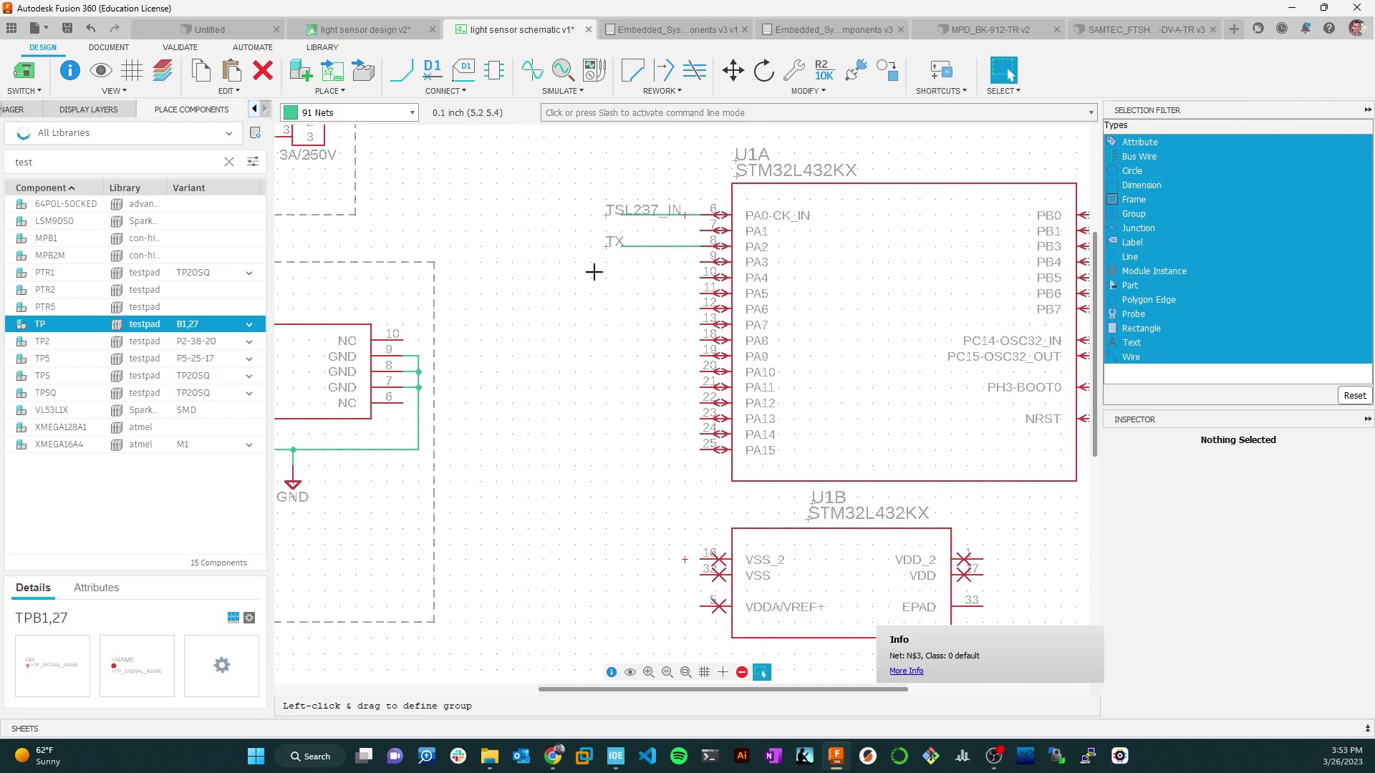
# Draw a stub from the PA3 pin and name its net RX.
pyautogui.click(401, 69)
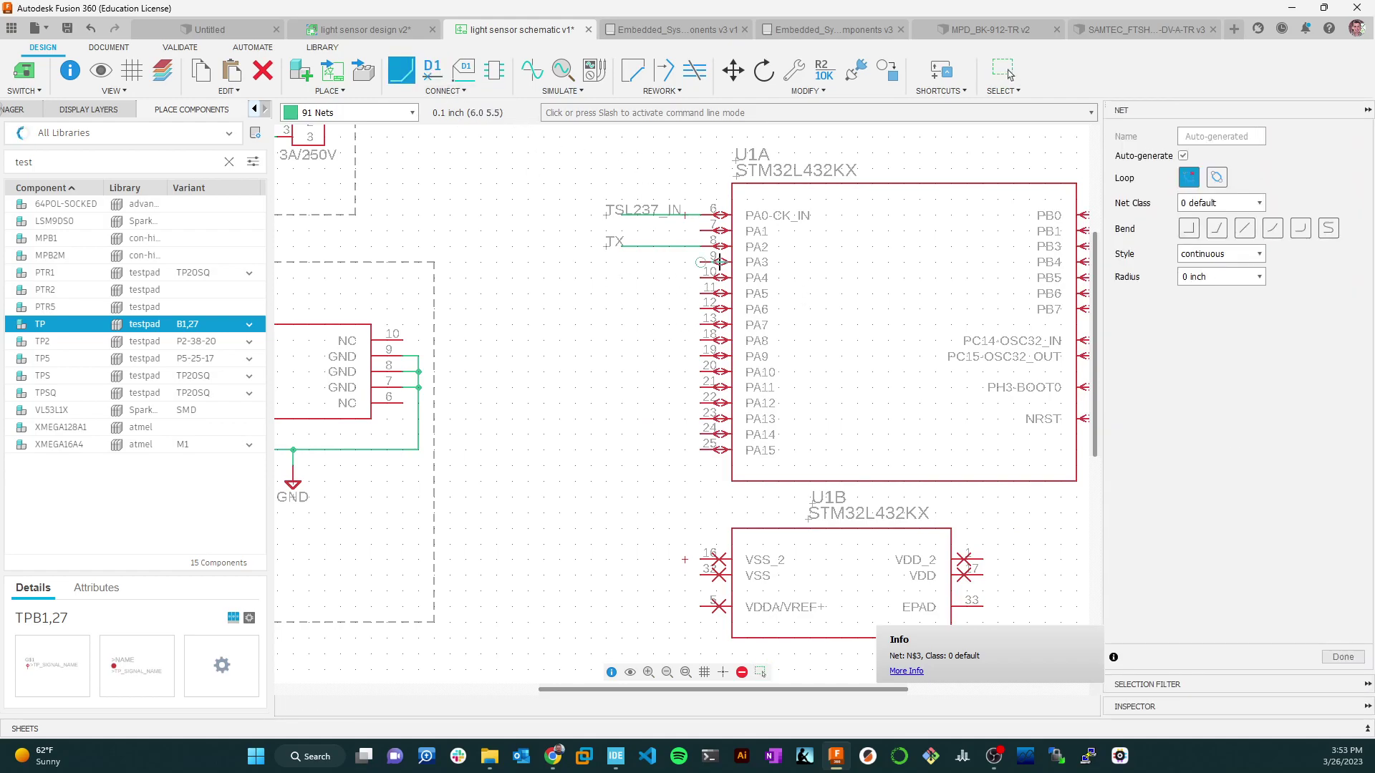
pyautogui.click(701, 261)
pyautogui.click(621, 261)
pyautogui.rightClick(644, 267)
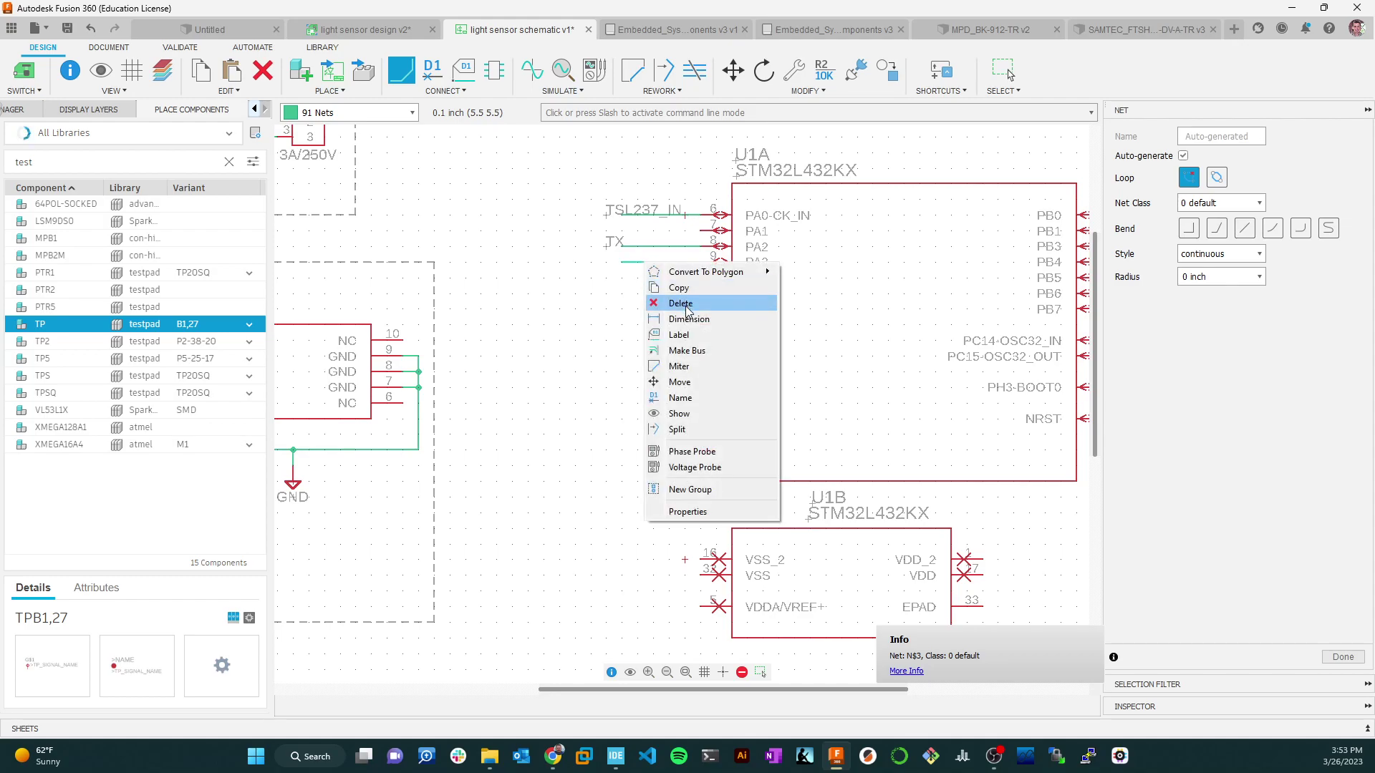
pyautogui.click(682, 399)
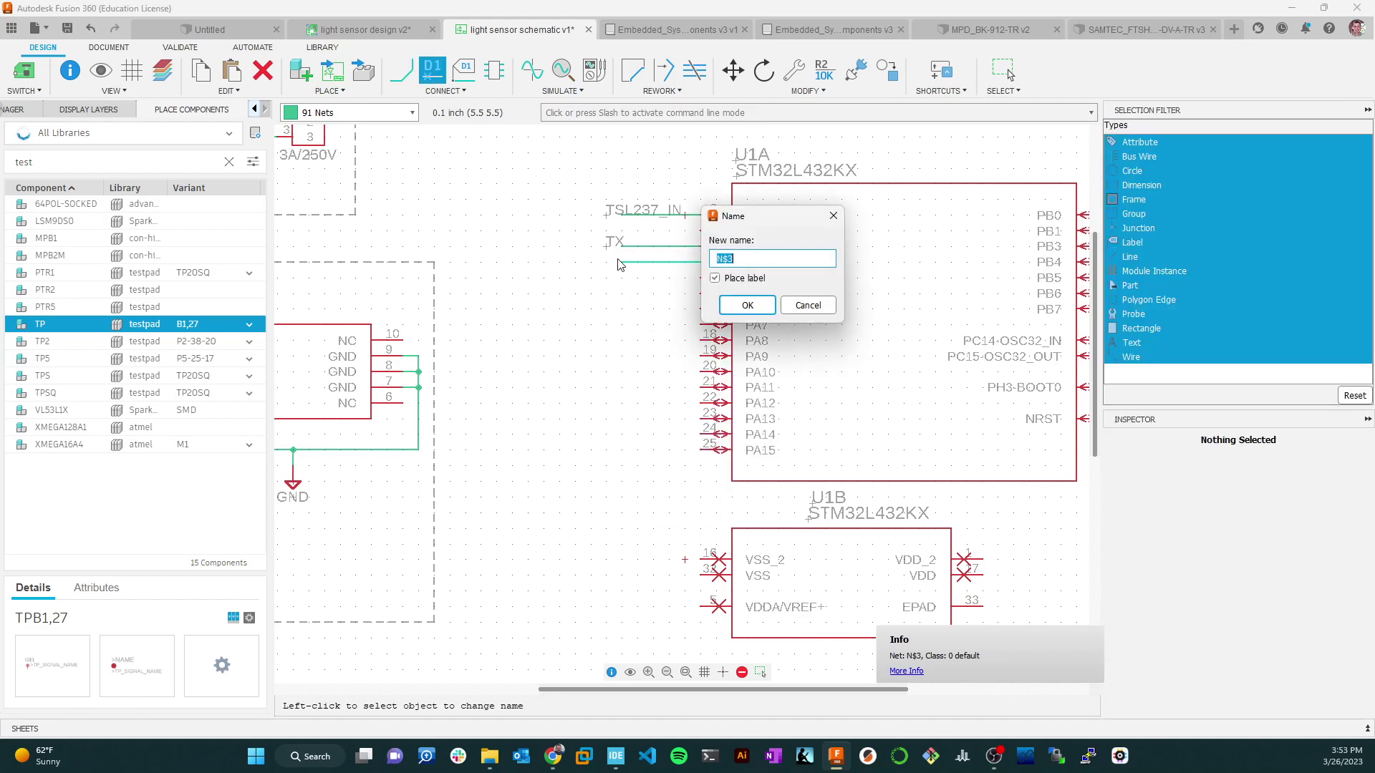
pyautogui.write('RX')
pyautogui.press('Return')
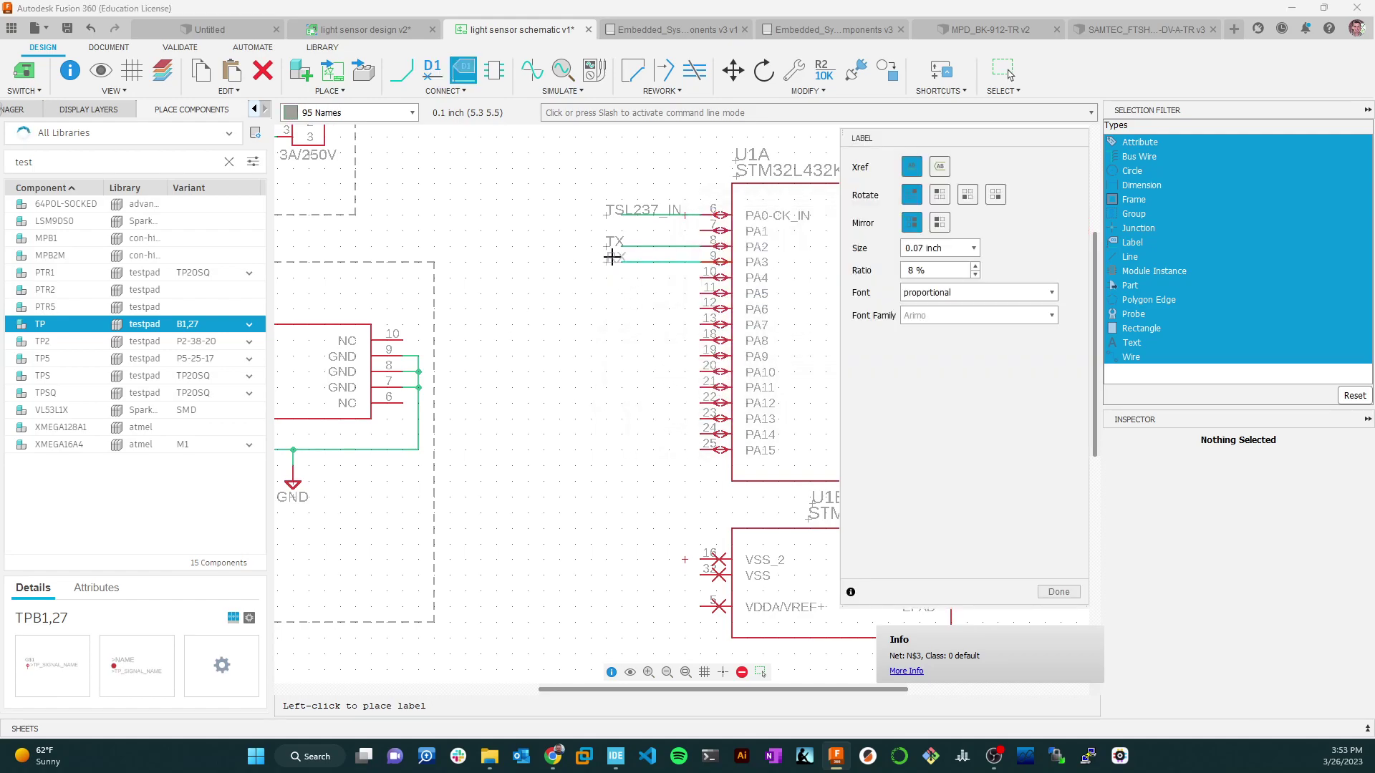
pyautogui.press('Escape')
# Check the TX label's net name without changing it.
pyautogui.press('n')
pyautogui.scroll(-5, 595, 265)
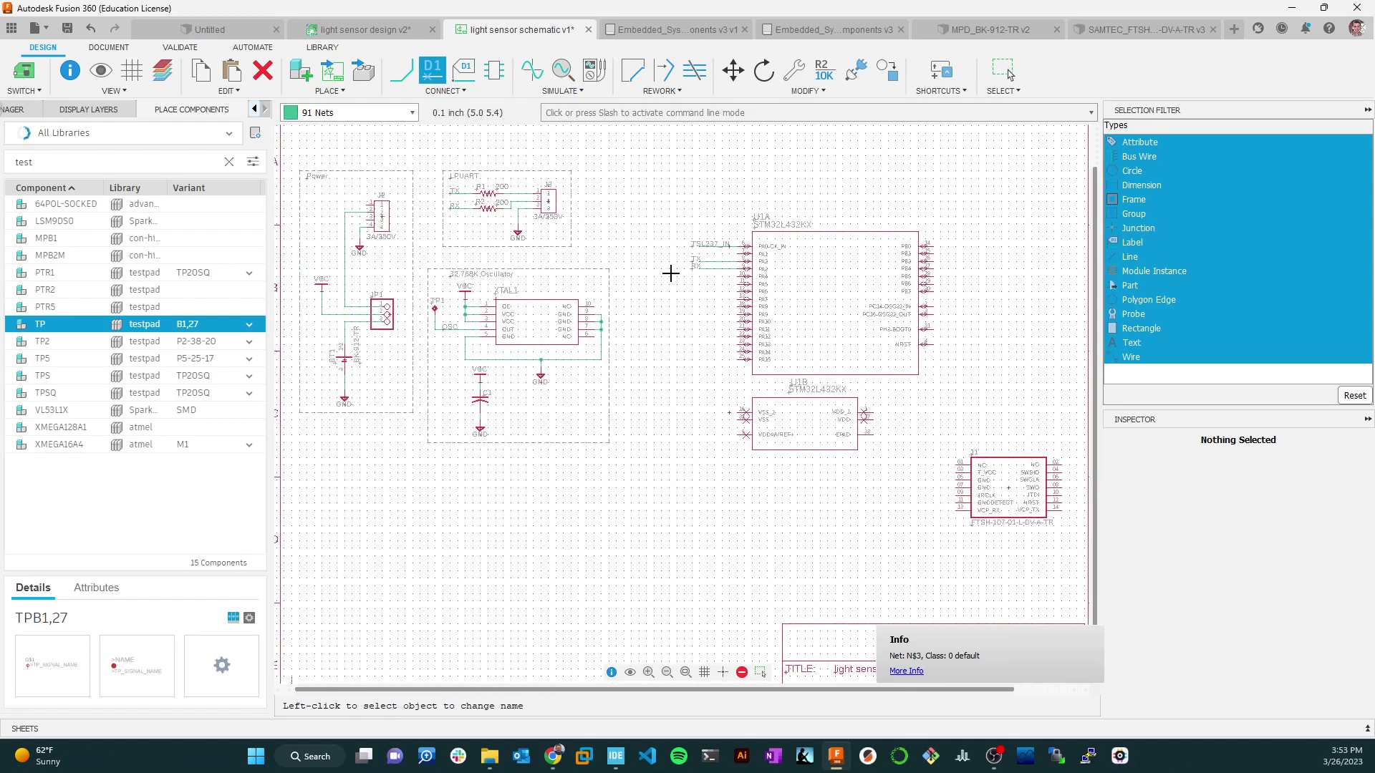
pyautogui.scroll(5, 694, 262)
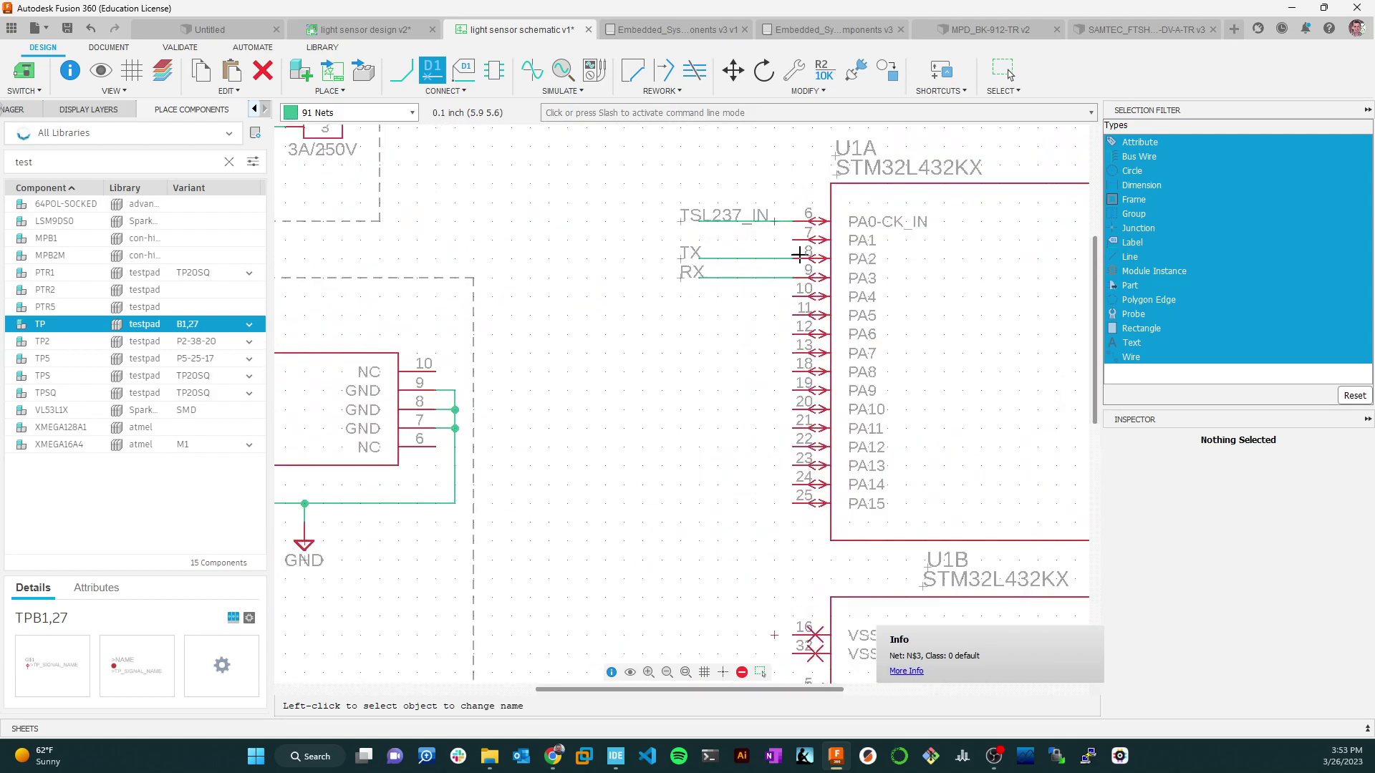
pyautogui.scroll(-4, 537, 224)
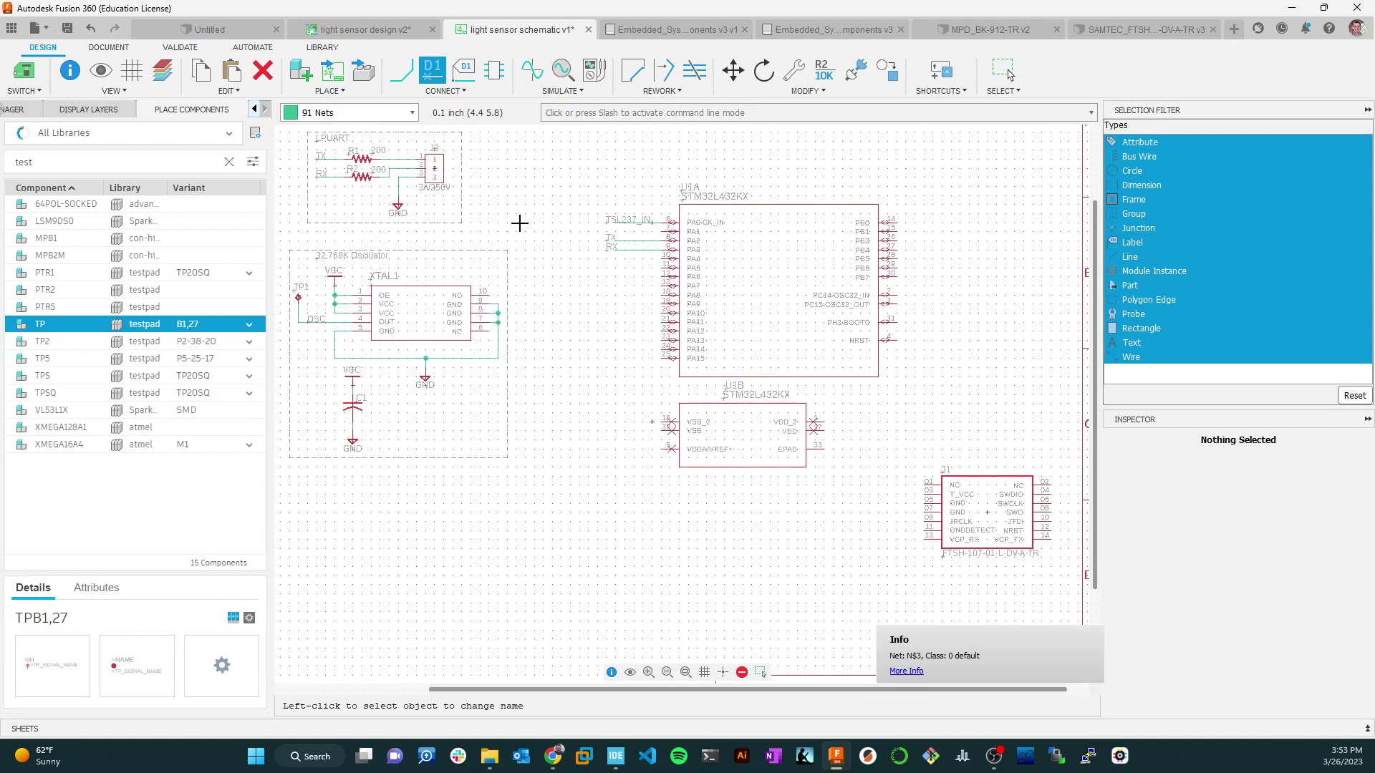
pyautogui.scroll(-1, 478, 224)
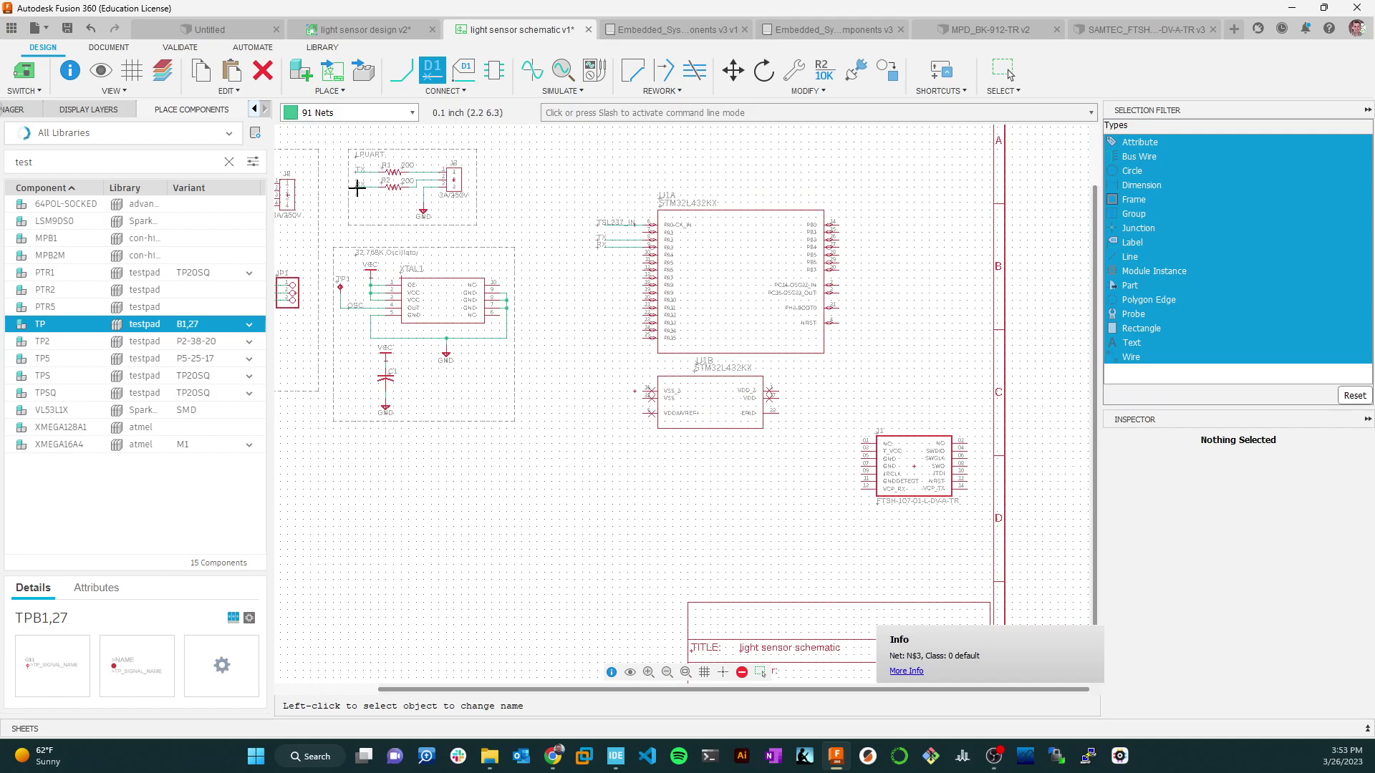
pyautogui.scroll(8, 590, 237)
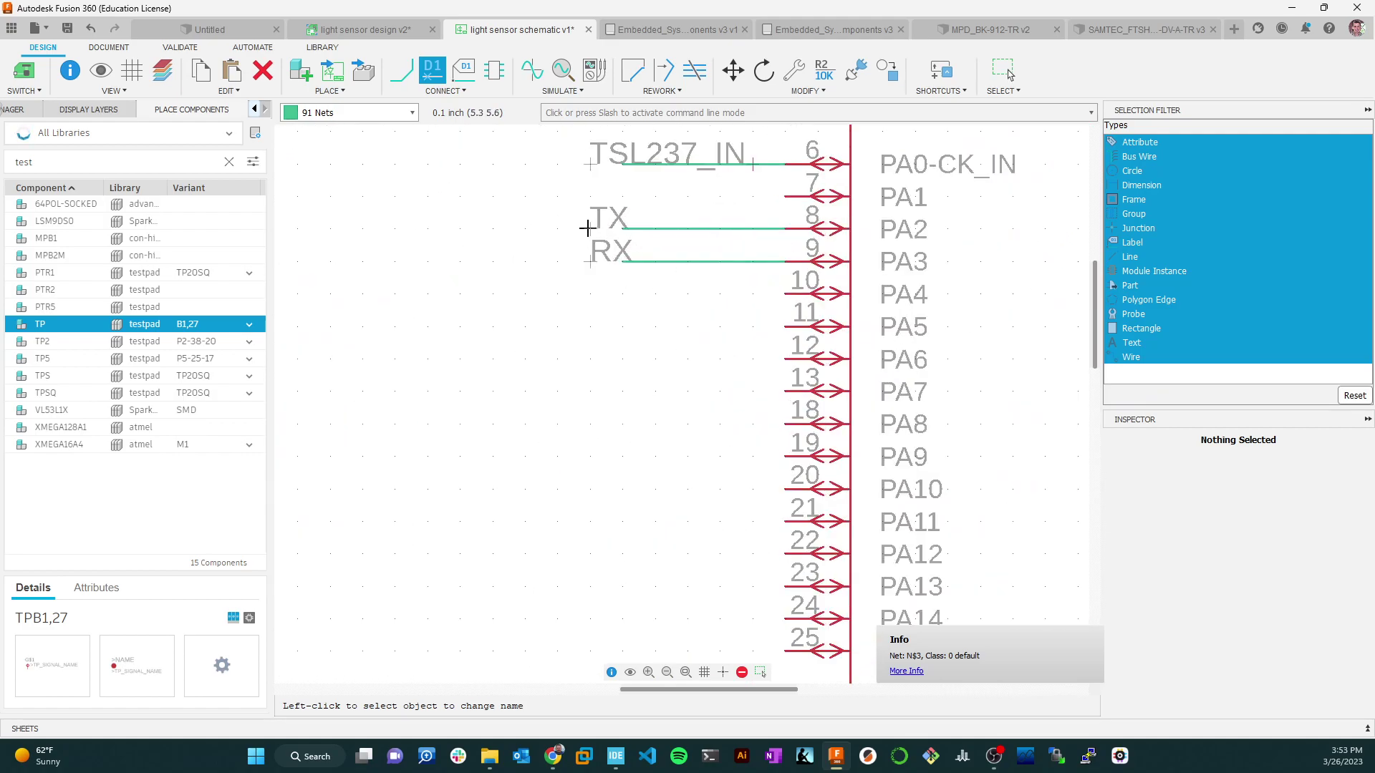
pyautogui.click(653, 229)
pyautogui.click(793, 252)
pyautogui.click(605, 222)
pyautogui.press('Escape')
# Move the TX, RX and TSL237_IN labels rightward onto their wires, then pan toward U1A's PB pins.
pyautogui.click(731, 70)
pyautogui.click(592, 221)
pyautogui.click(627, 221)
pyautogui.click(602, 251)
pyautogui.click(634, 250)
pyautogui.click(592, 161)
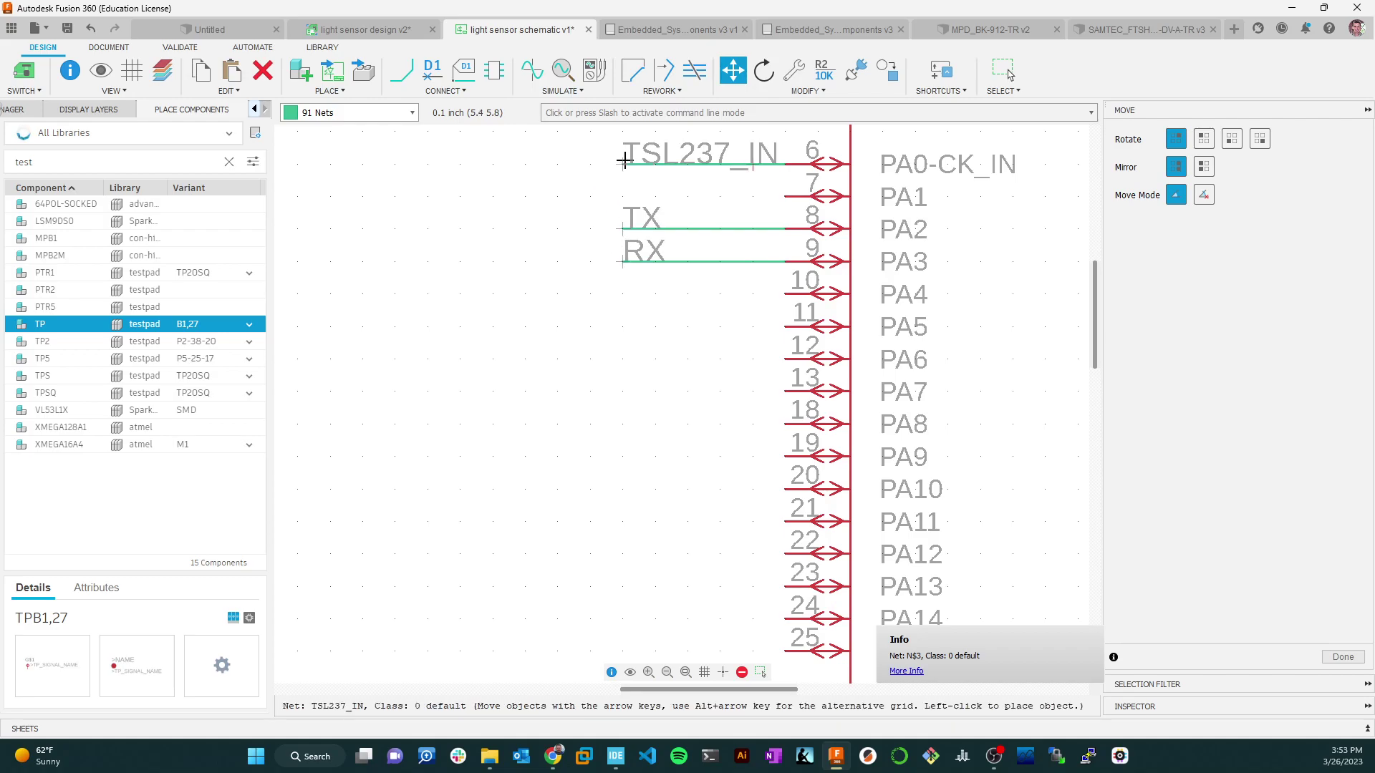
pyautogui.click(625, 160)
pyautogui.scroll(-2, 708, 408)
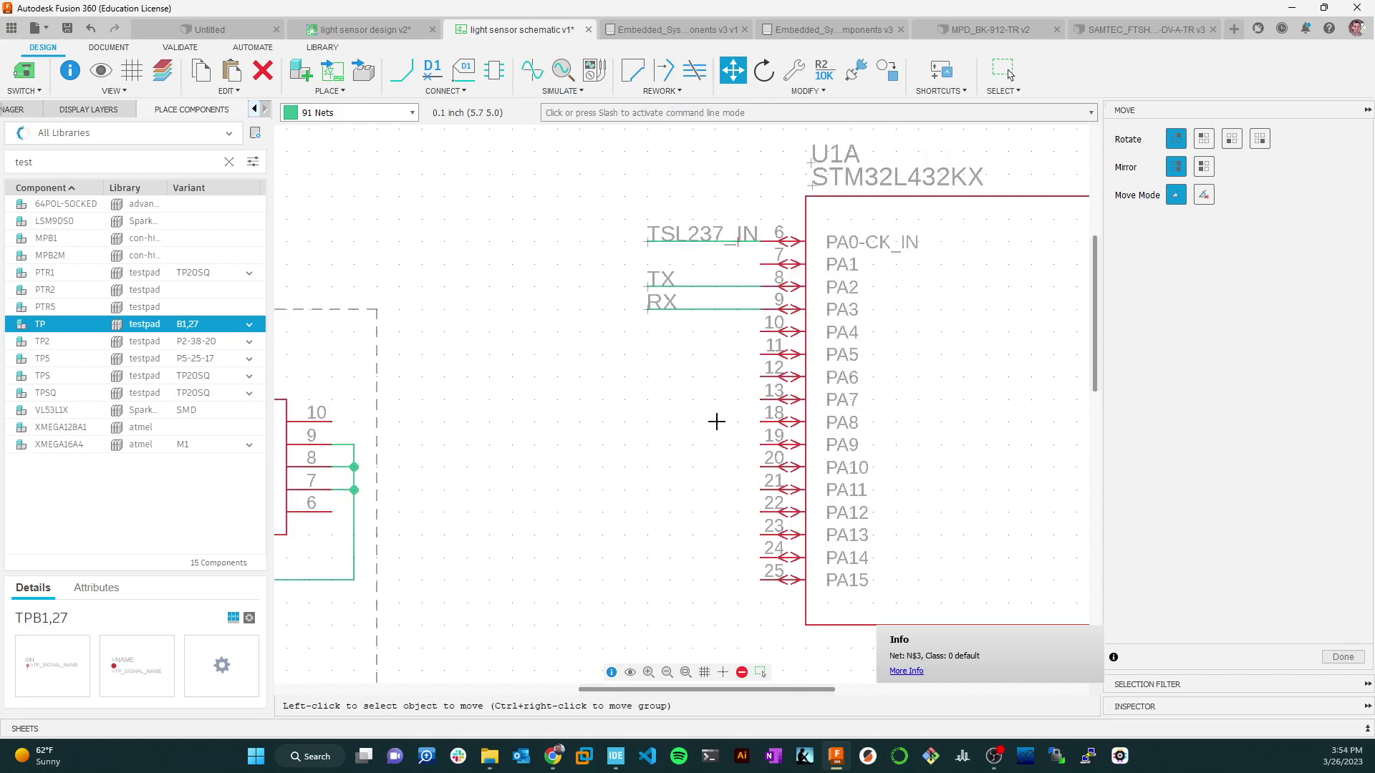
pyautogui.press('Escape')
pyautogui.scroll(-2, 845, 398)
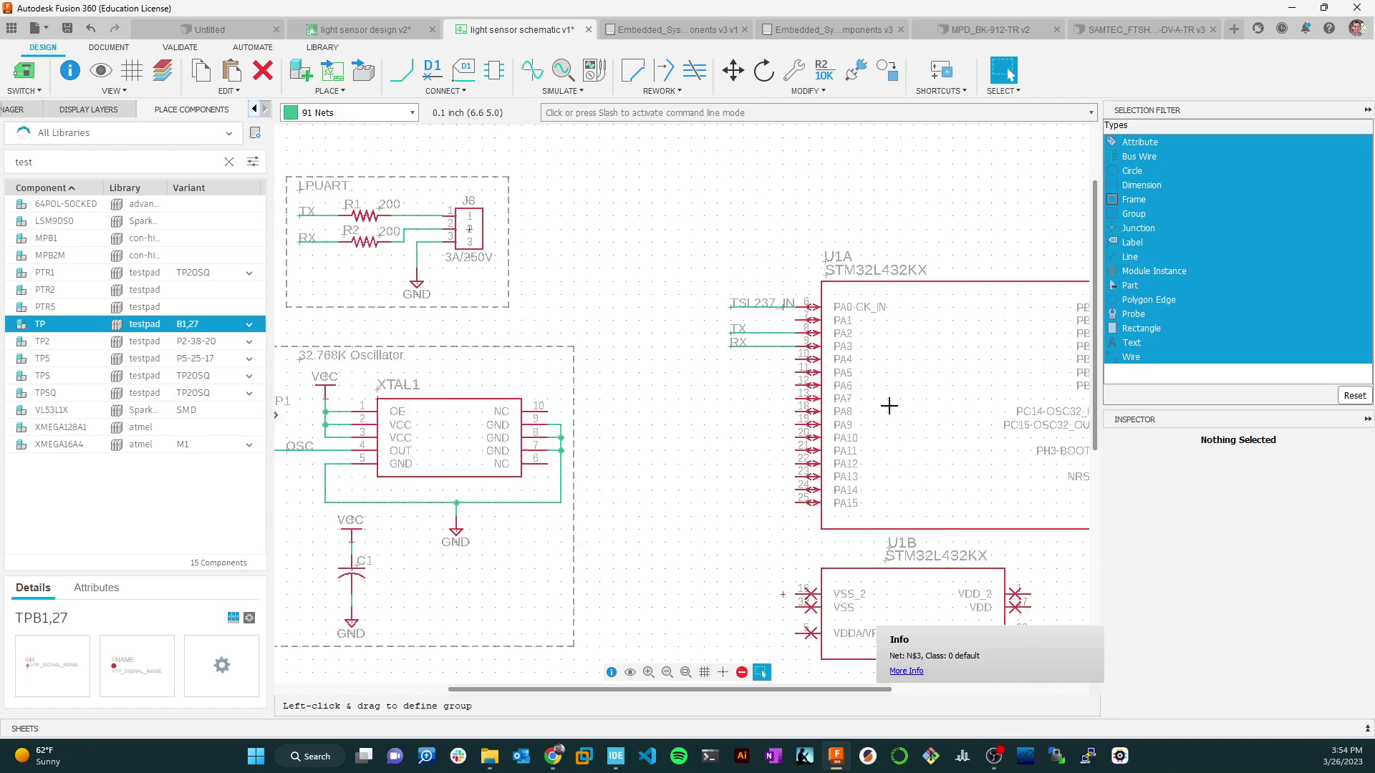
pyautogui.moveTo(888, 406); pyautogui.dragTo(724, 374, button='middle')
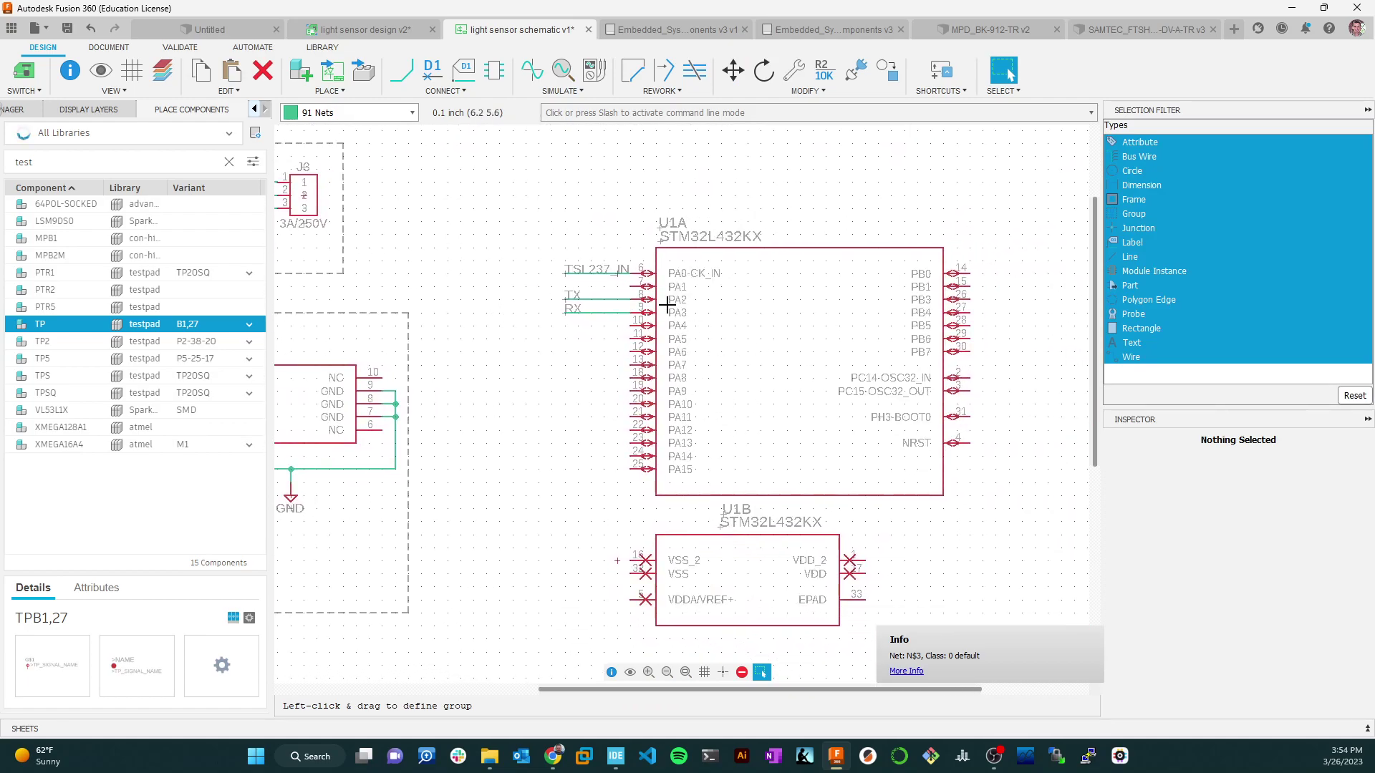
pyautogui.scroll(-1, 565, 299)
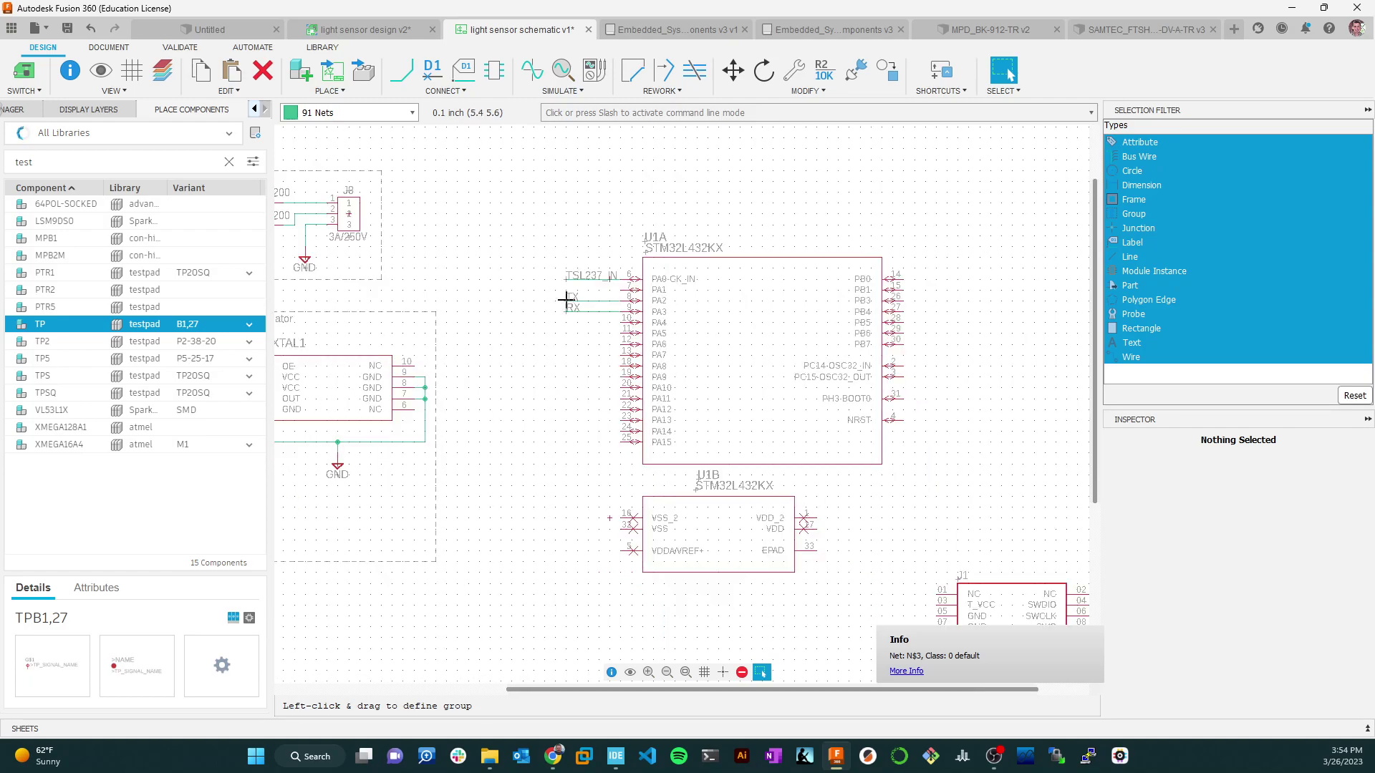
pyautogui.scroll(3, 565, 299)
pyautogui.scroll(-2, 566, 301)
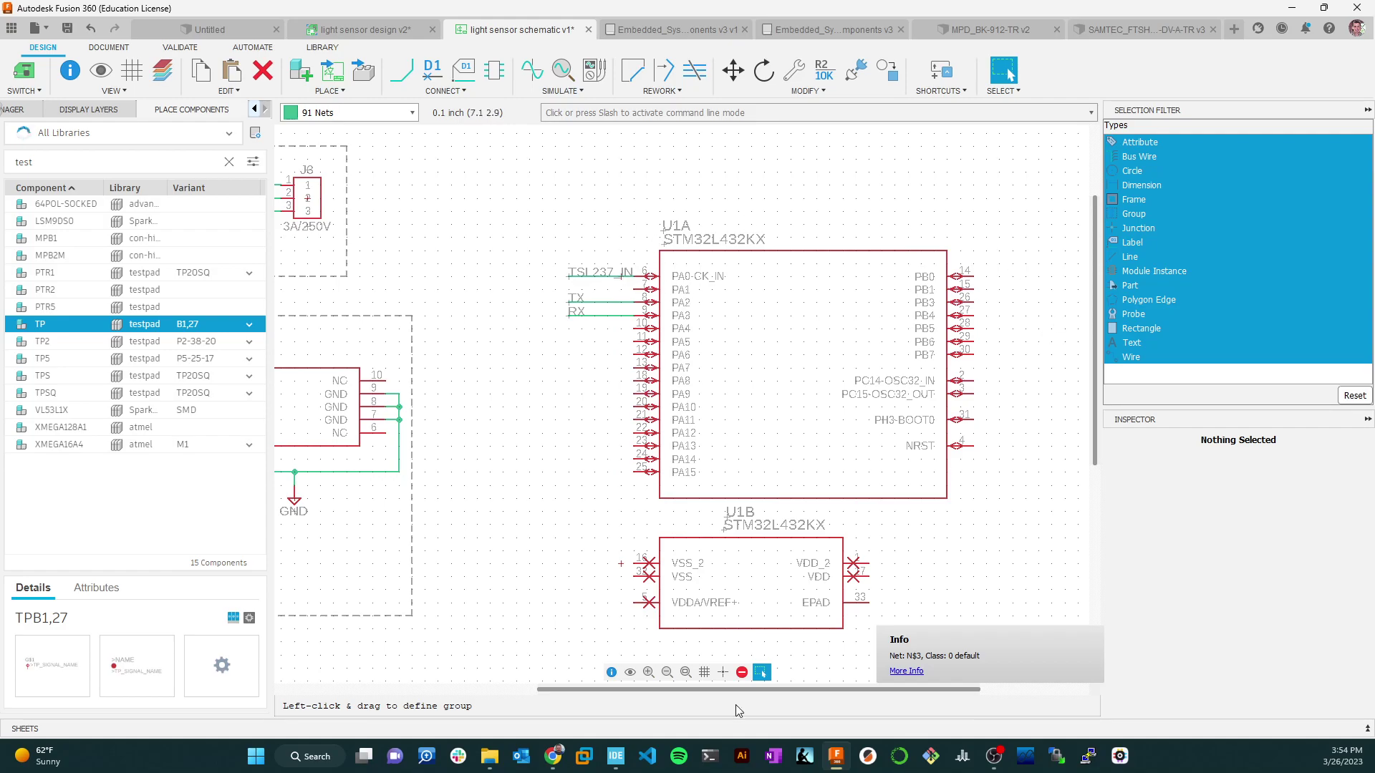
pyautogui.click(615, 763)
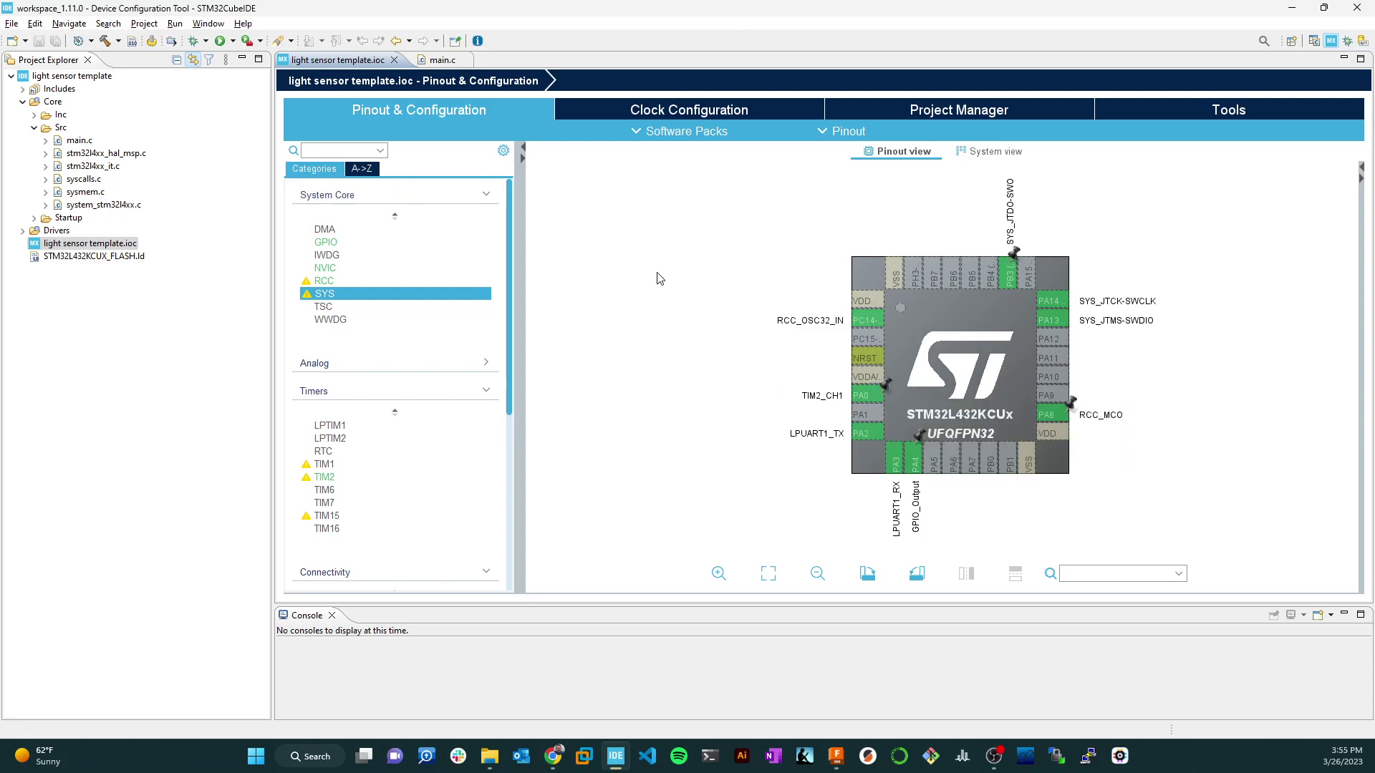
pyautogui.click(867, 417)
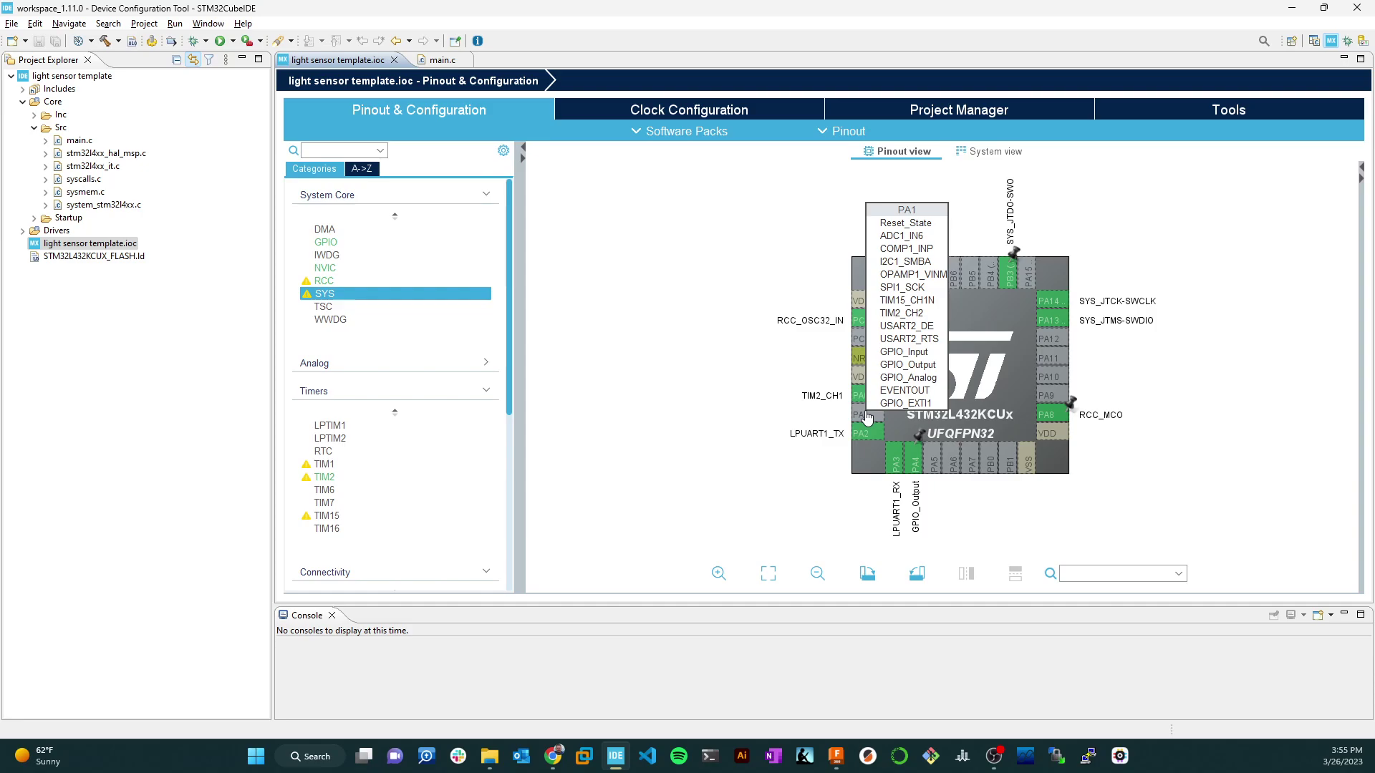
pyautogui.click(678, 354)
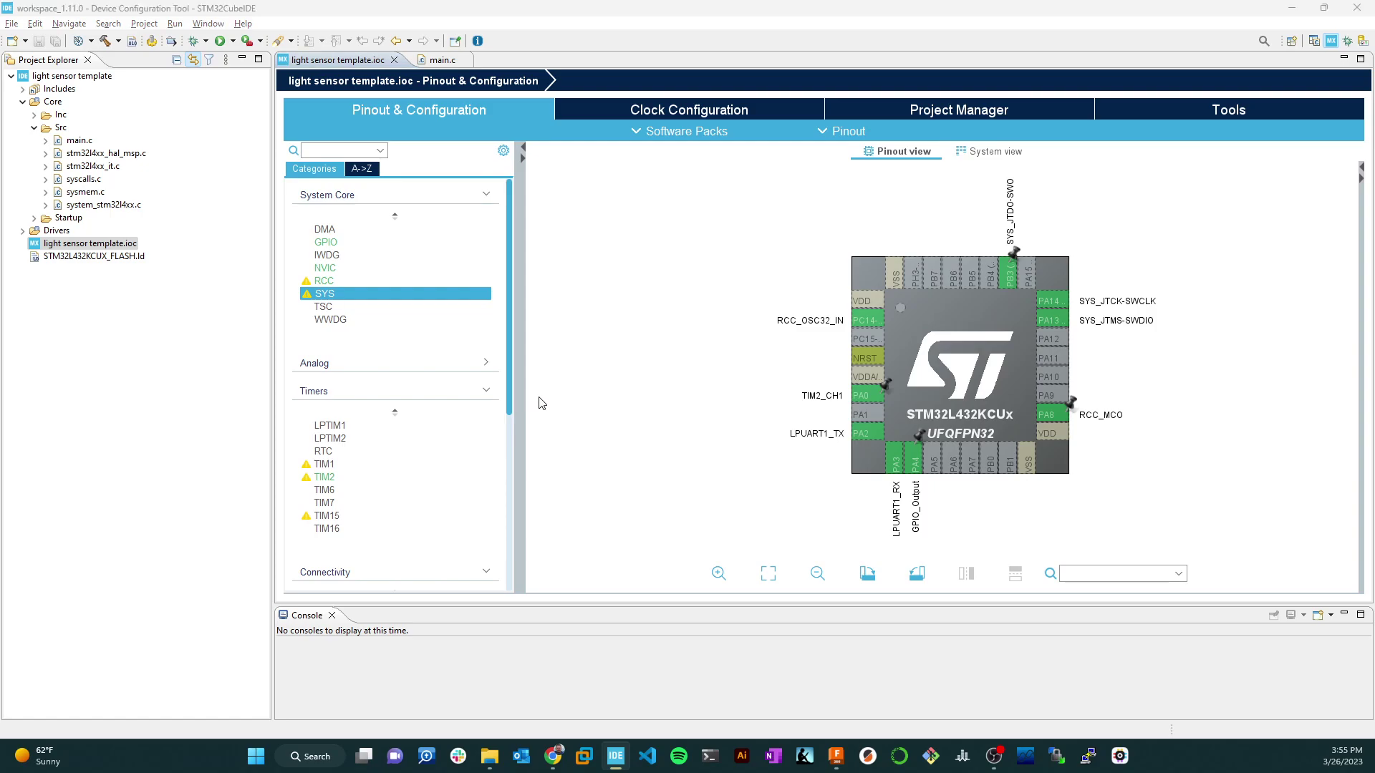
pyautogui.hotkey('alt', 'Tab')
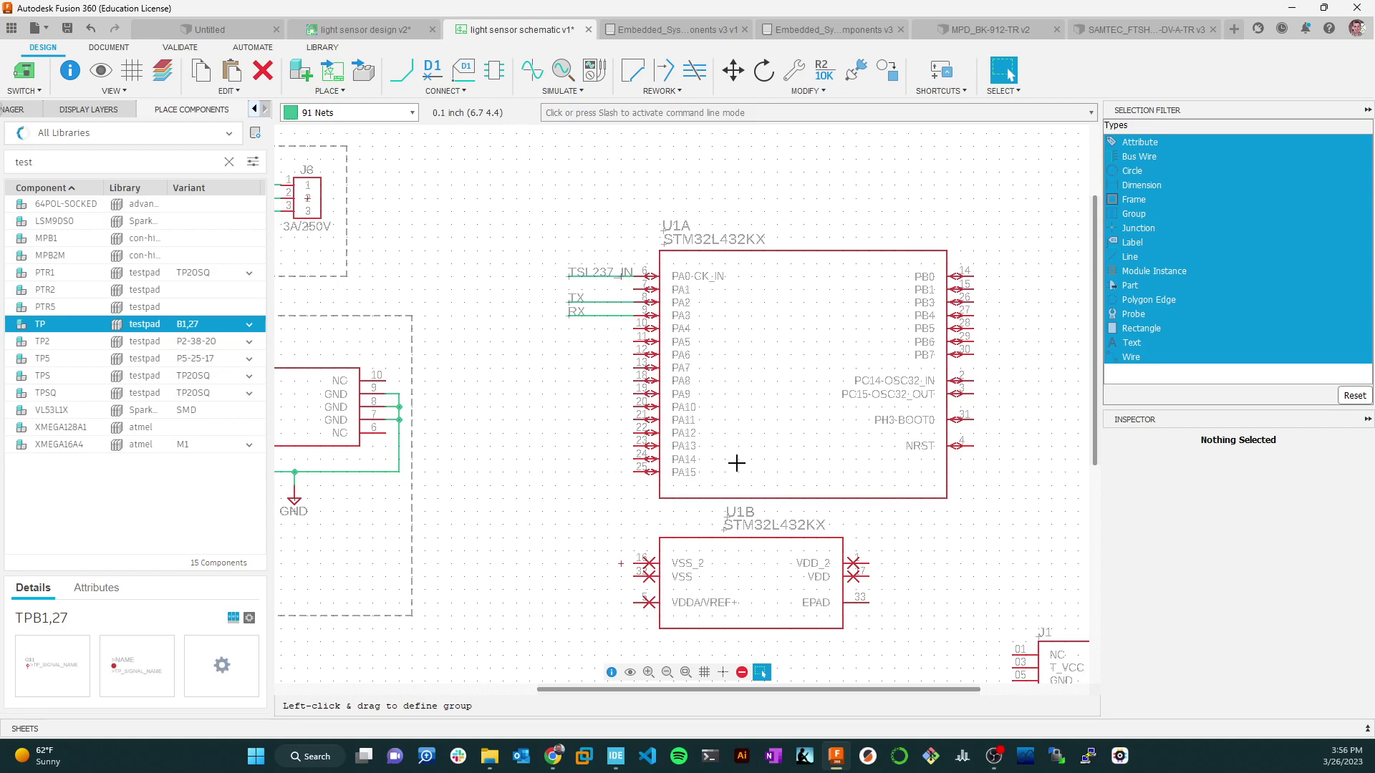
# After checking the STM32CubeIDE pinout, draw a short wire left from U1A's PA4 pin.
pyautogui.hotkey('alt', 'Tab')
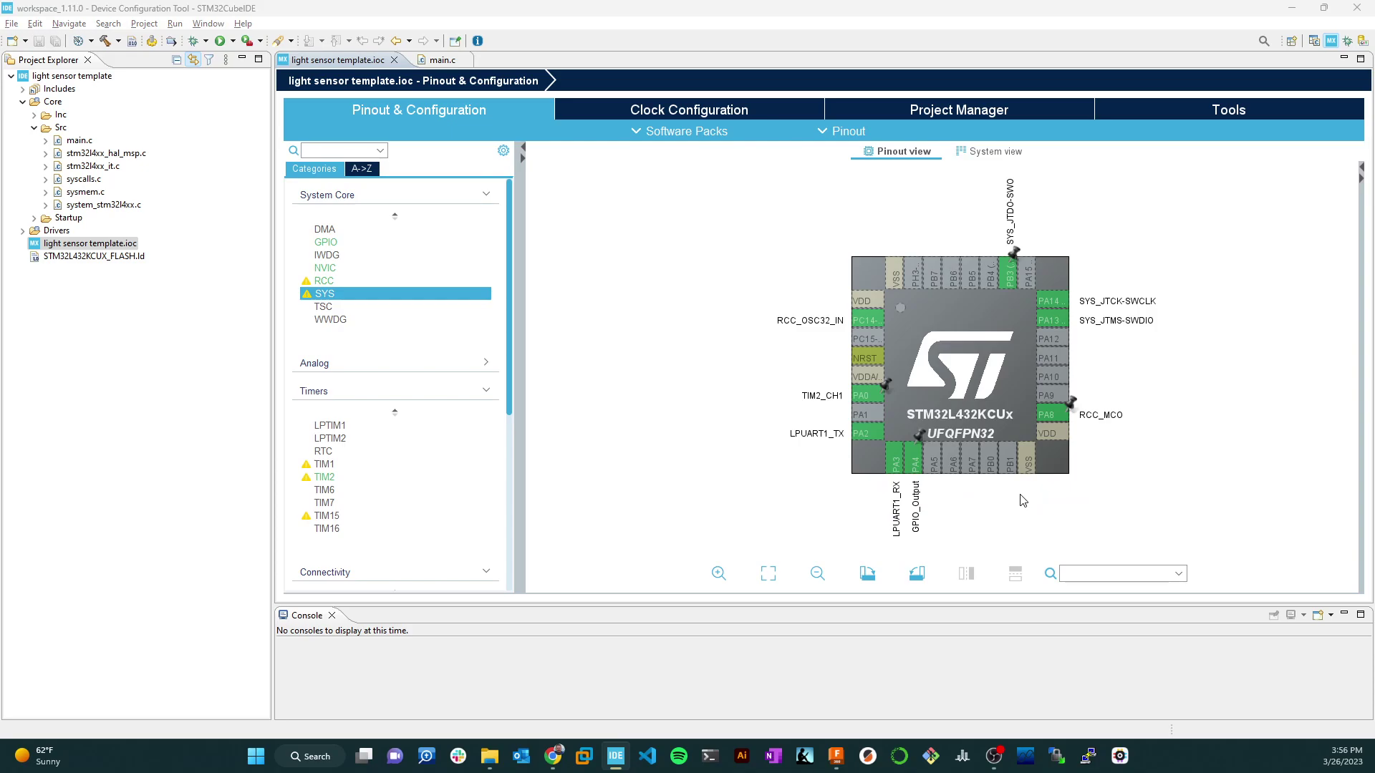
pyautogui.hotkey('alt', 'Tab')
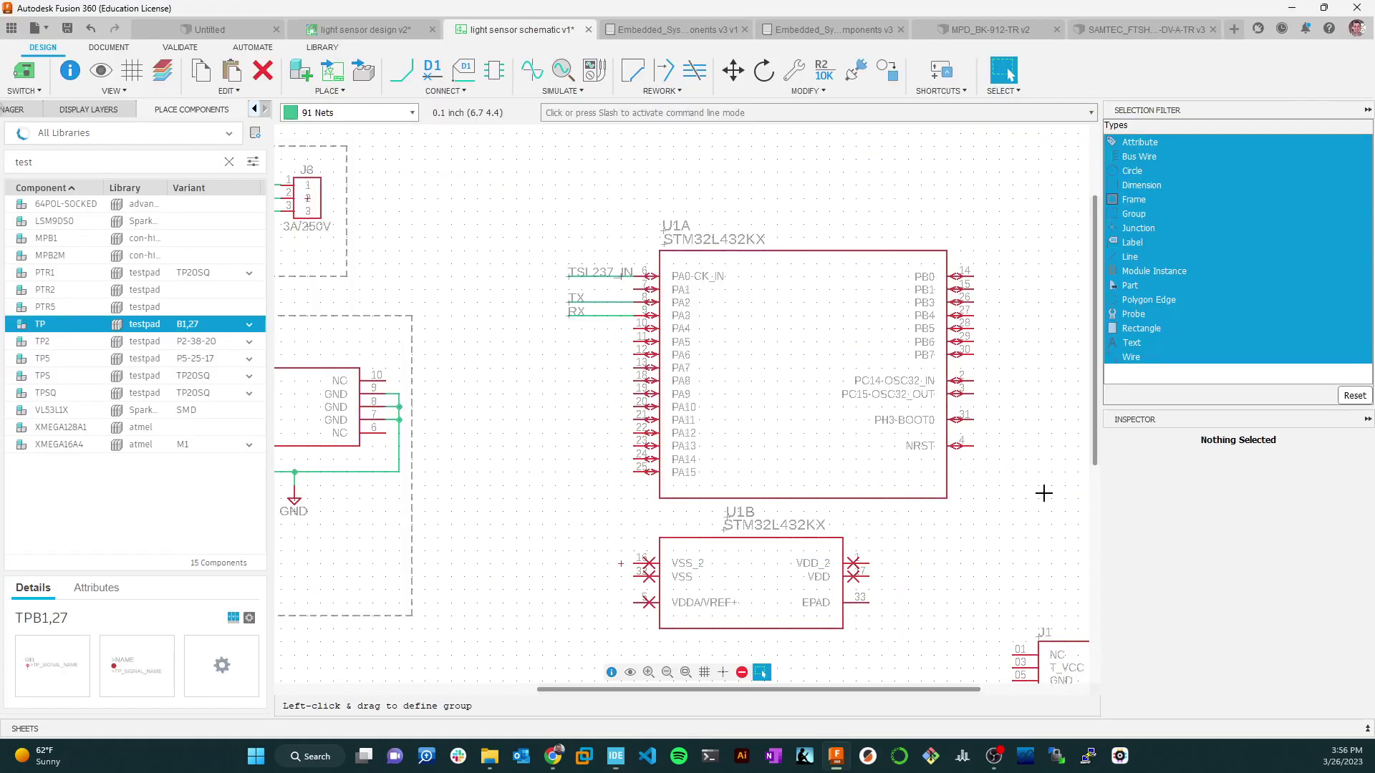
pyautogui.click(401, 70)
pyautogui.click(645, 329)
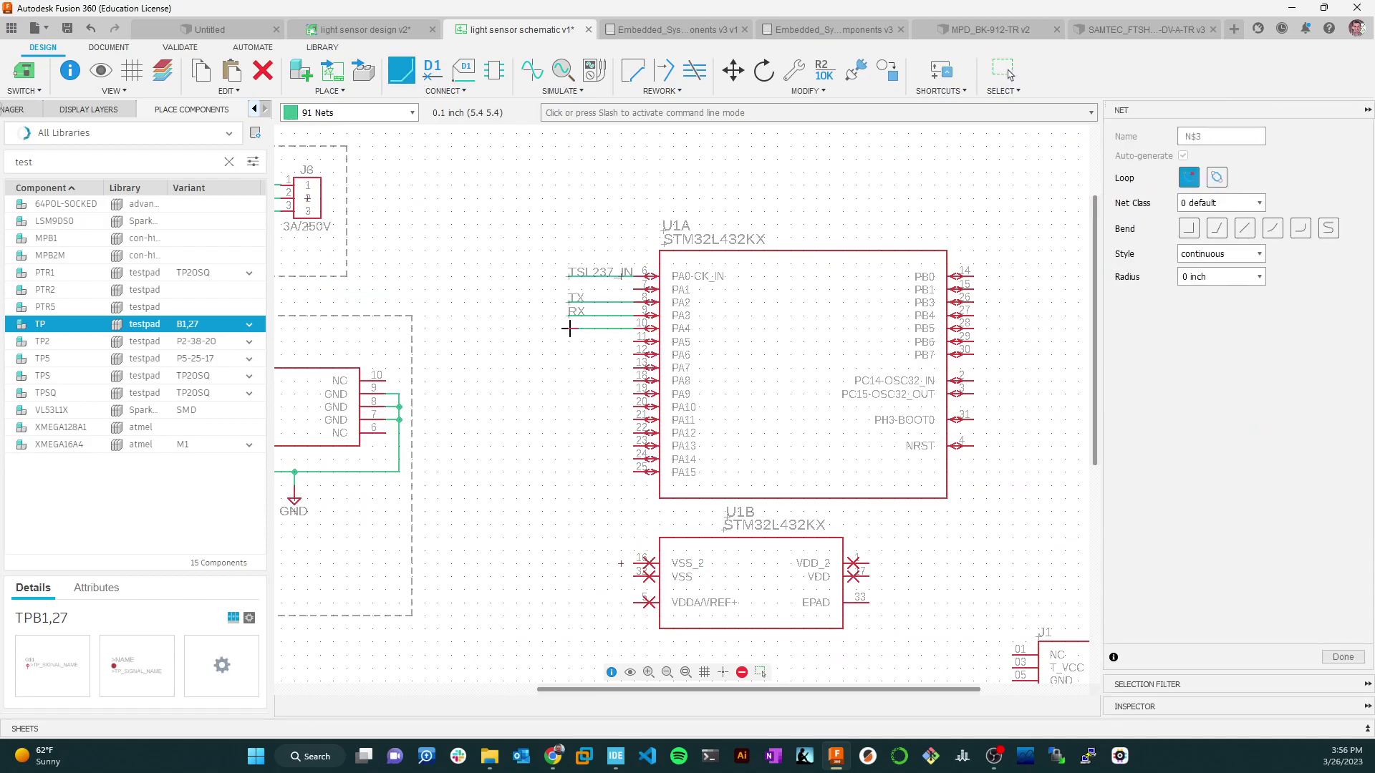
pyautogui.doubleClick(570, 328)
# Name the PA4 net TSL237_EN, place its label, and compare with the wiki reference.
pyautogui.rightClick(577, 329)
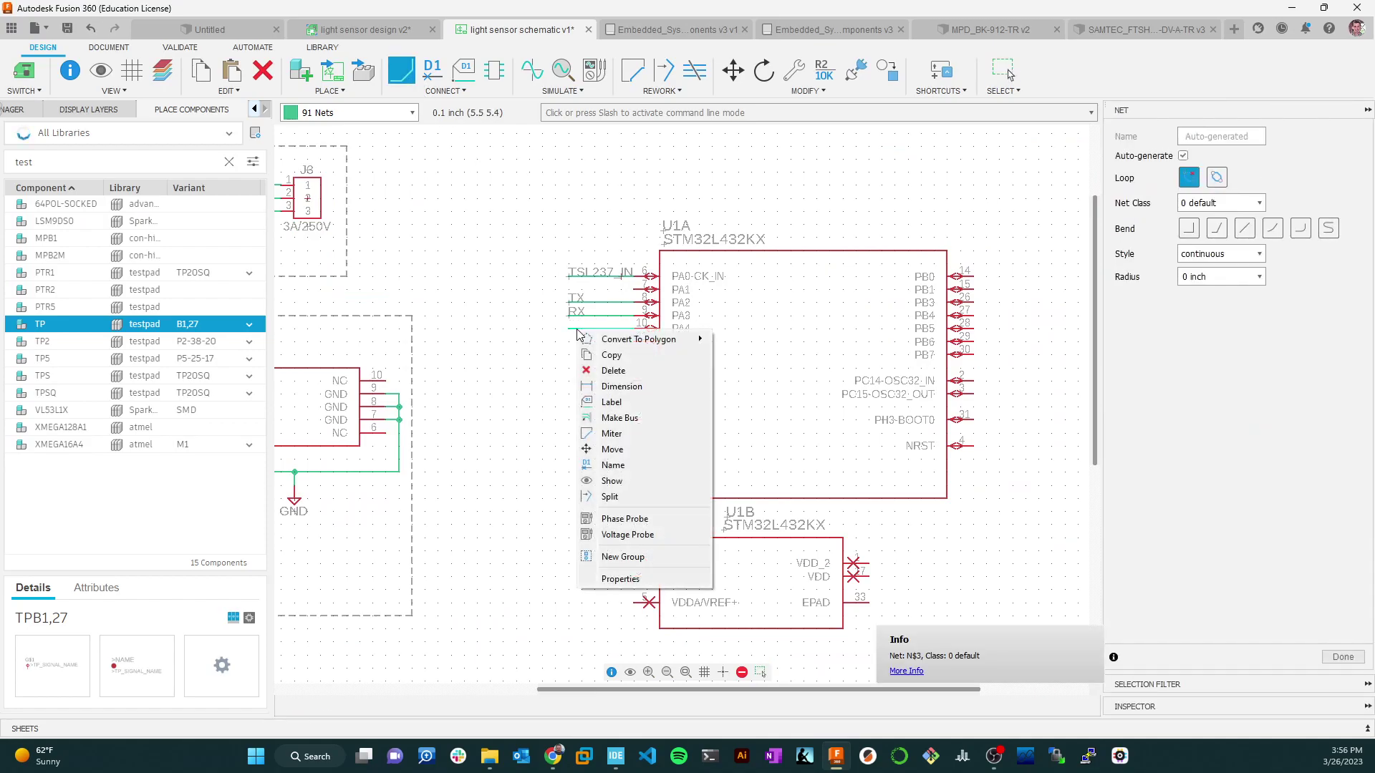
pyautogui.click(613, 465)
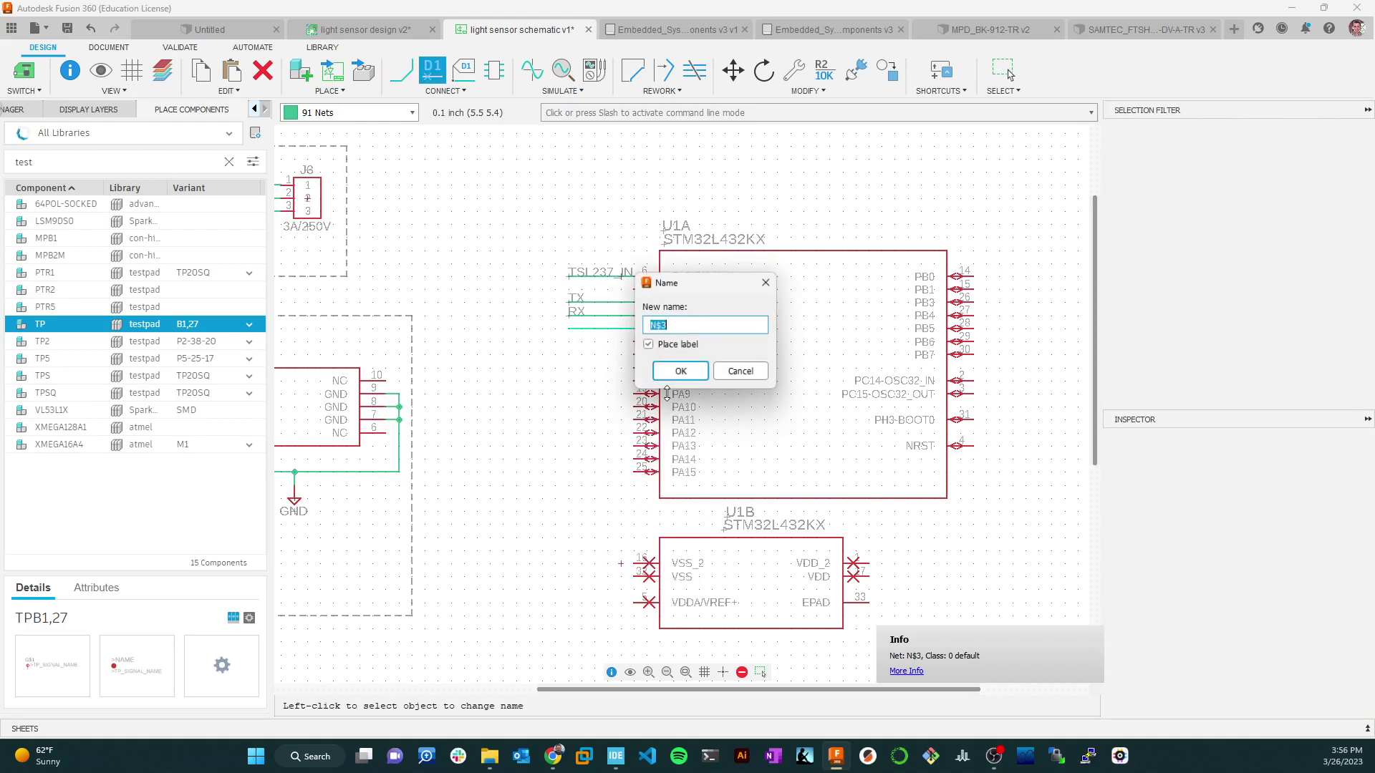
pyautogui.write('TSL237_EN')
pyautogui.press('Return')
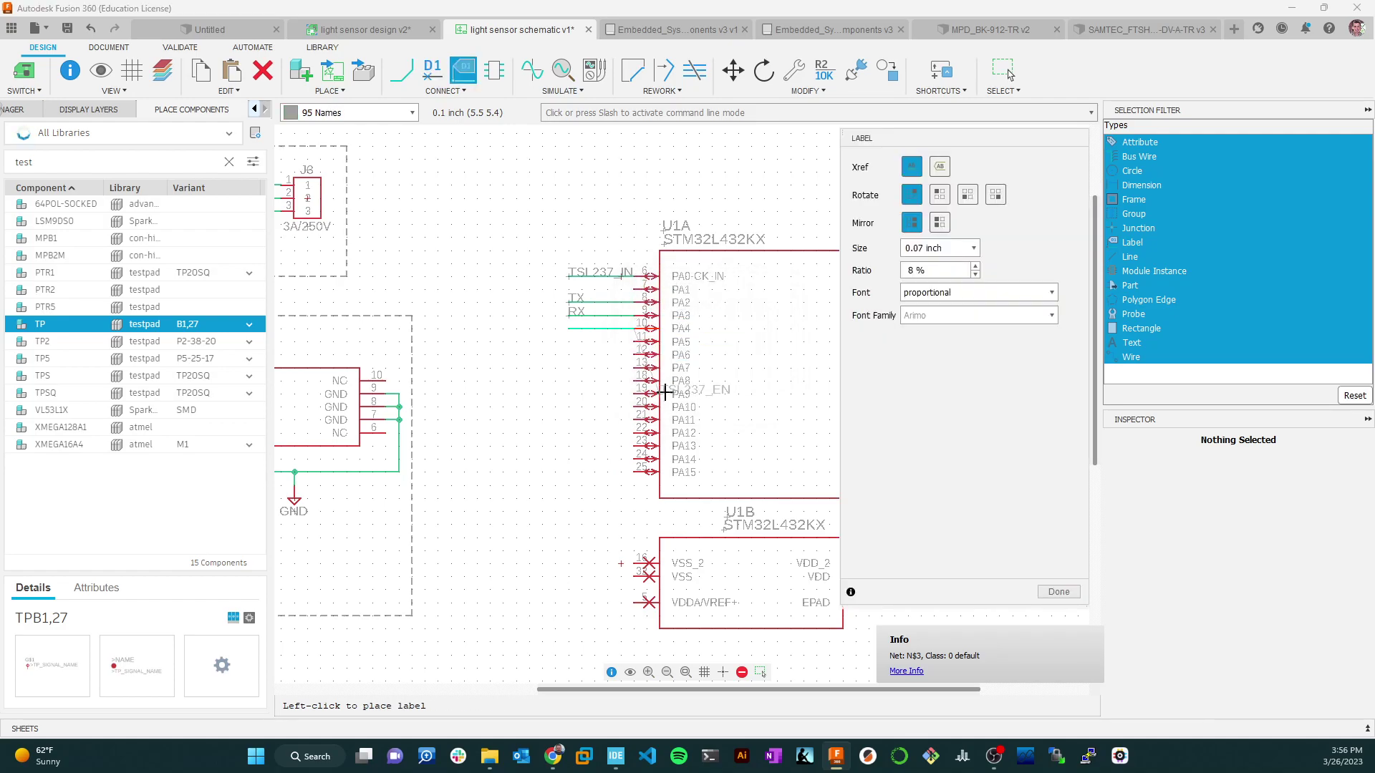
pyautogui.click(566, 331)
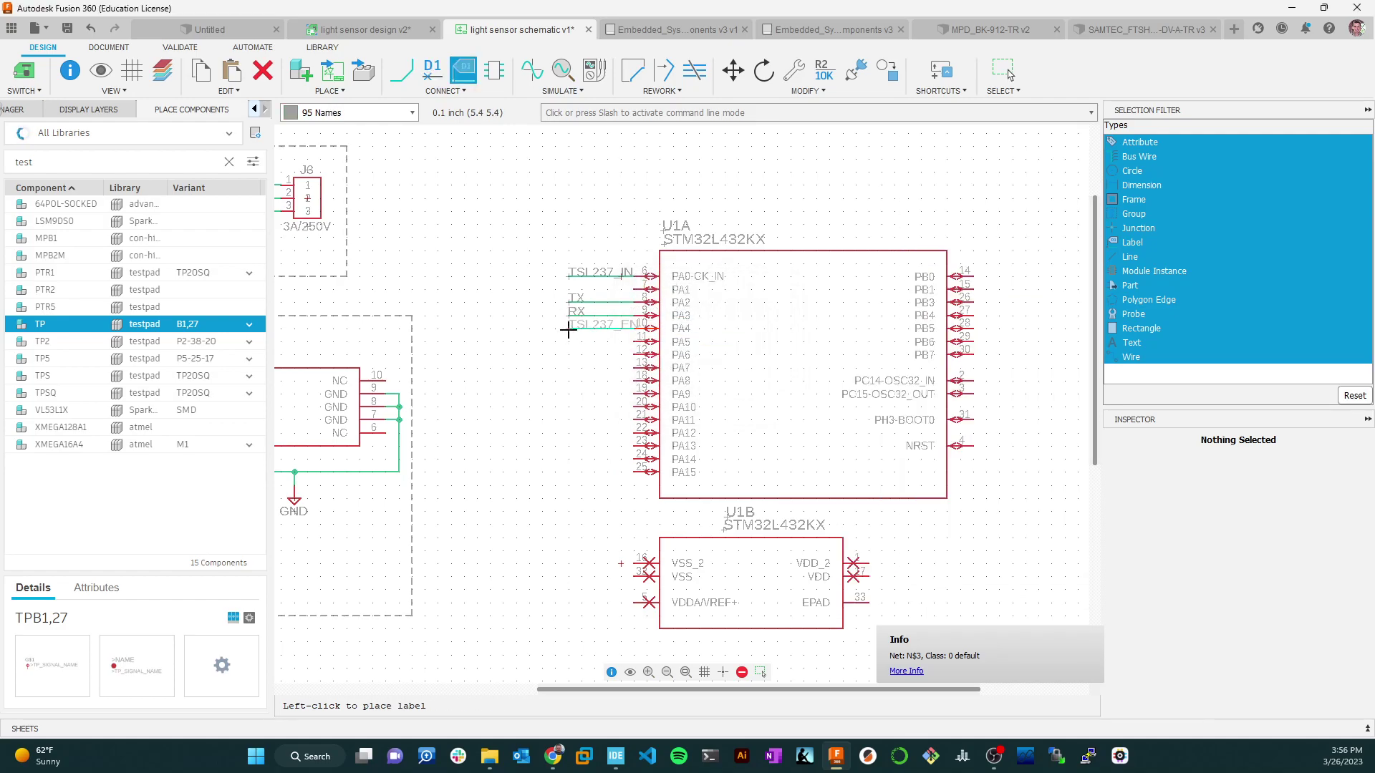
pyautogui.scroll(4, 580, 349)
pyautogui.scroll(-2, 587, 342)
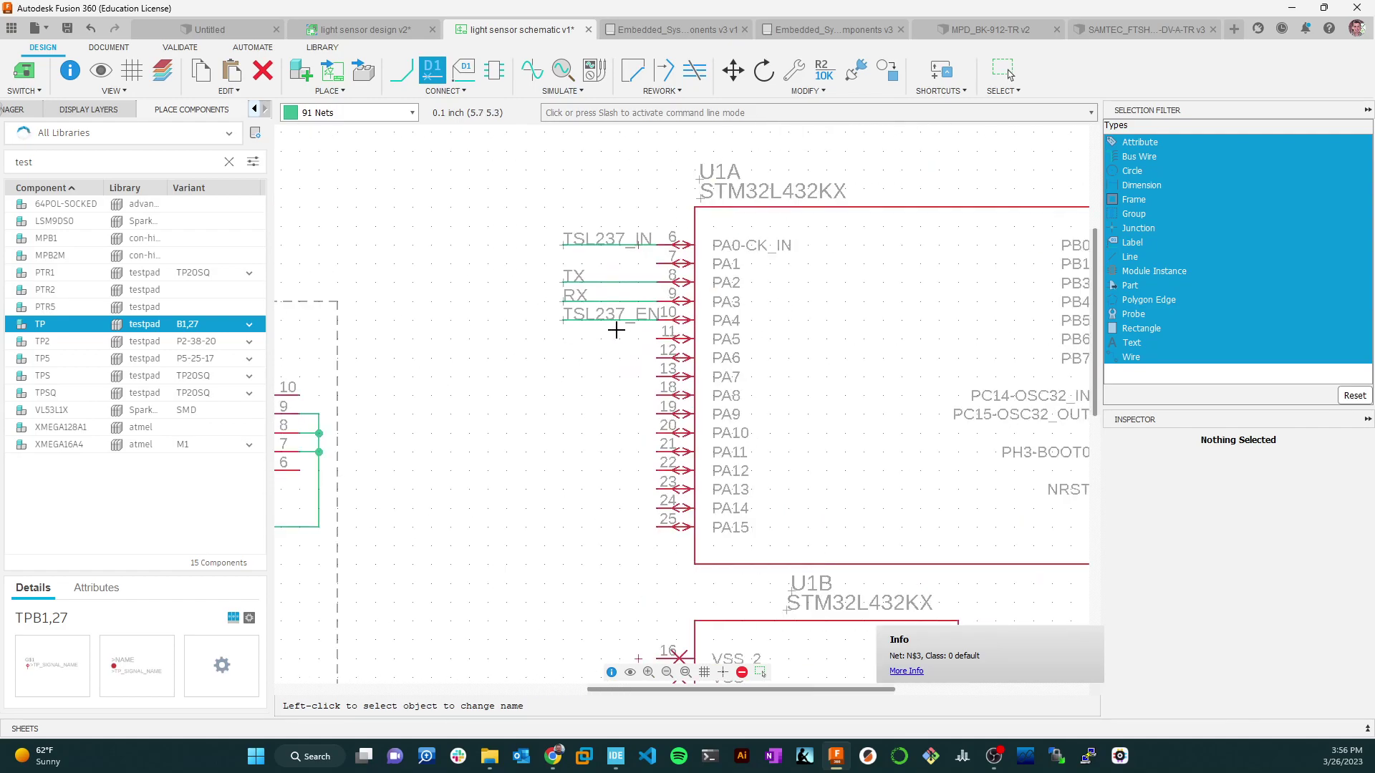
pyautogui.scroll(-2, 615, 329)
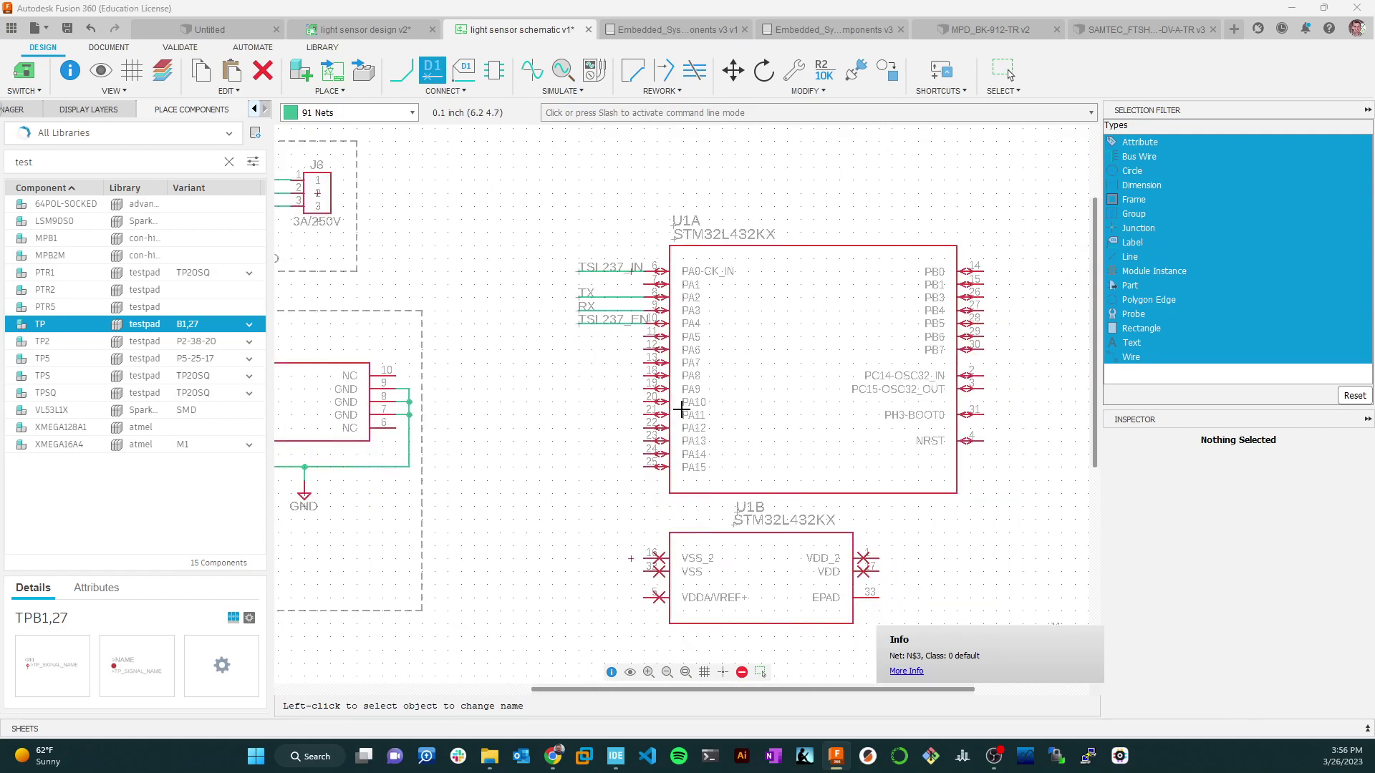
pyautogui.hotkey('alt', 'Tab')
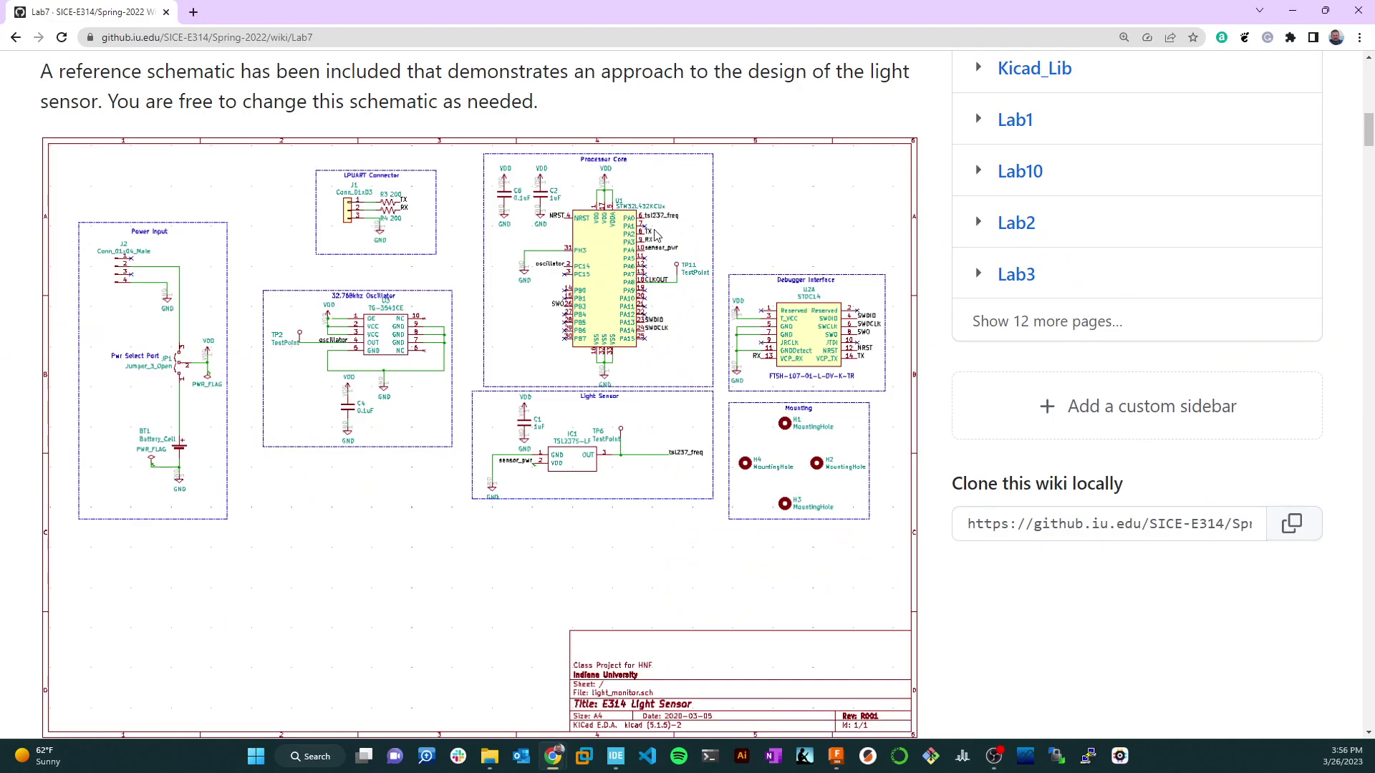
pyautogui.hotkey('alt', 'Tab')
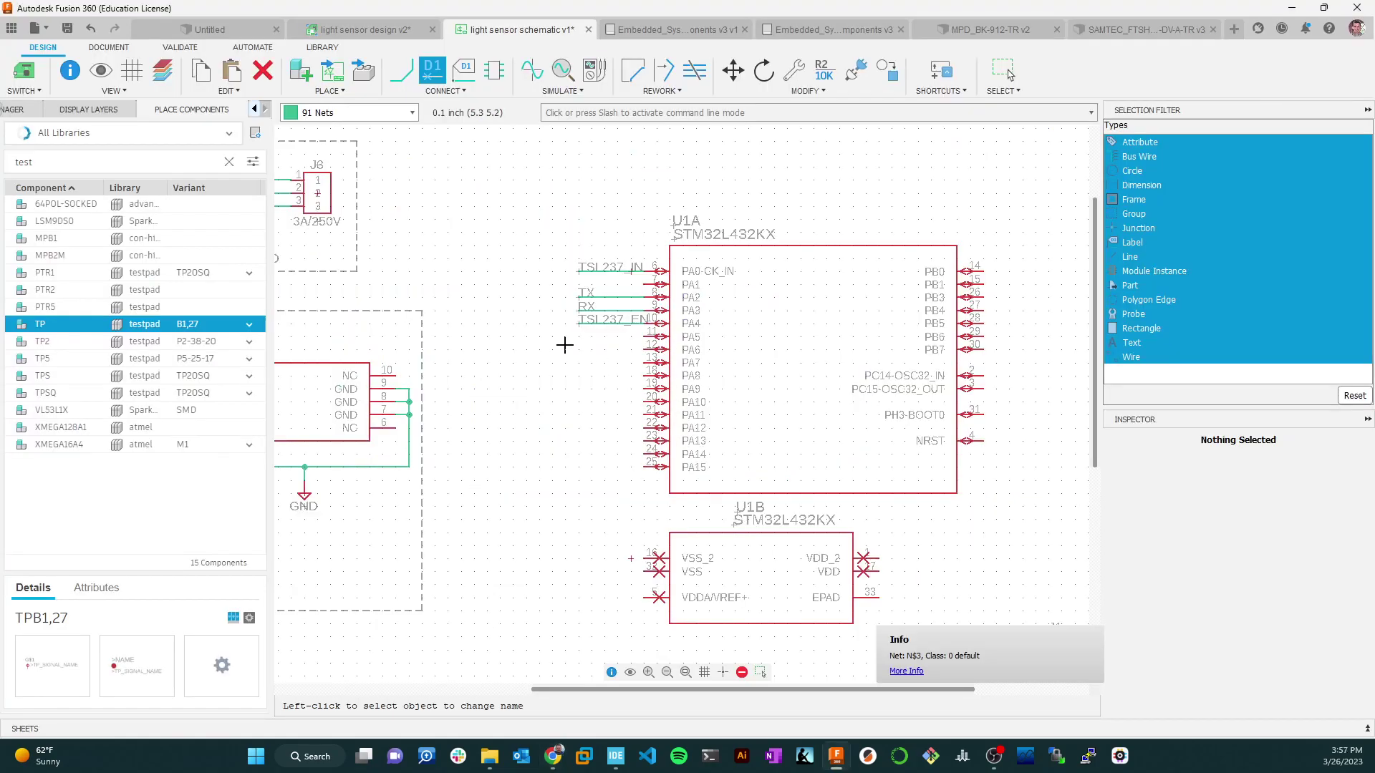
pyautogui.click(401, 70)
pyautogui.click(645, 375)
pyautogui.doubleClick(579, 377)
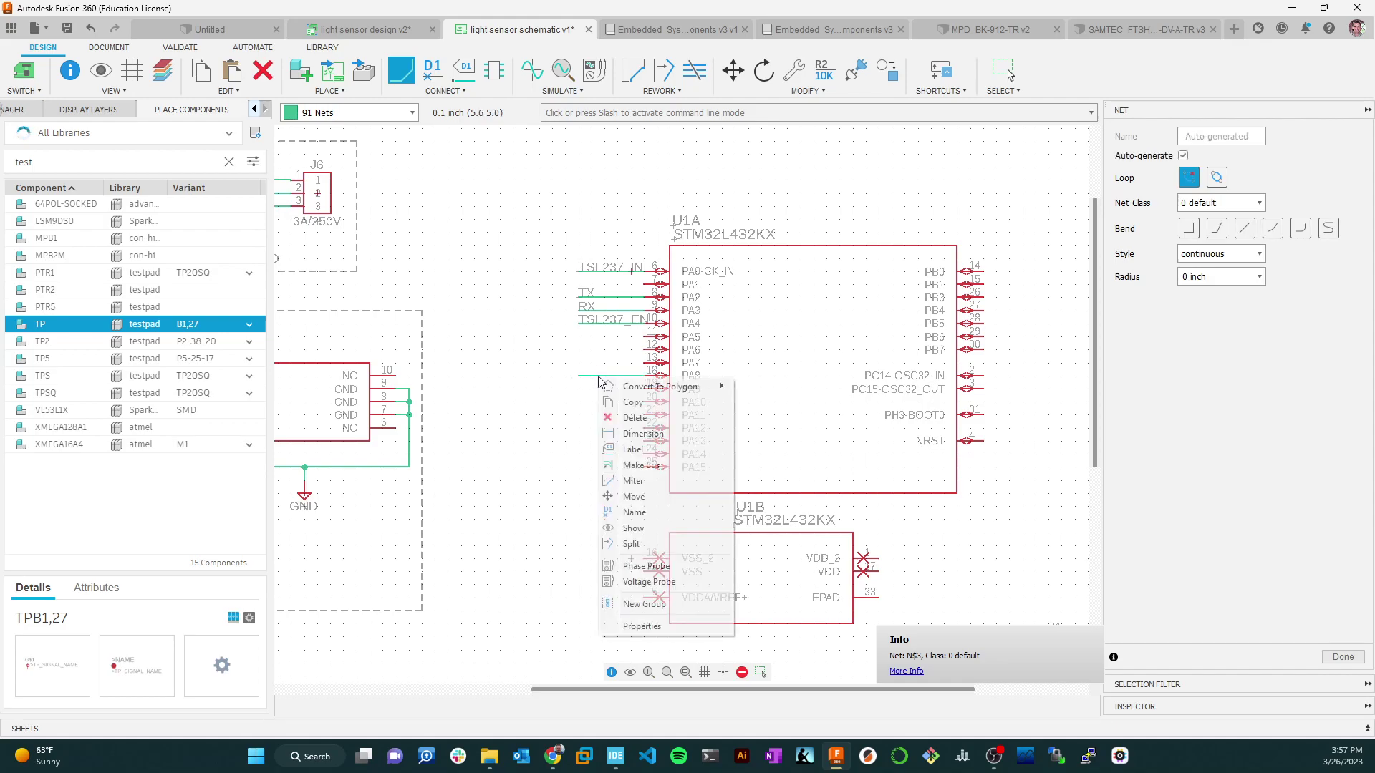
pyautogui.rightClick(599, 383)
pyautogui.click(637, 513)
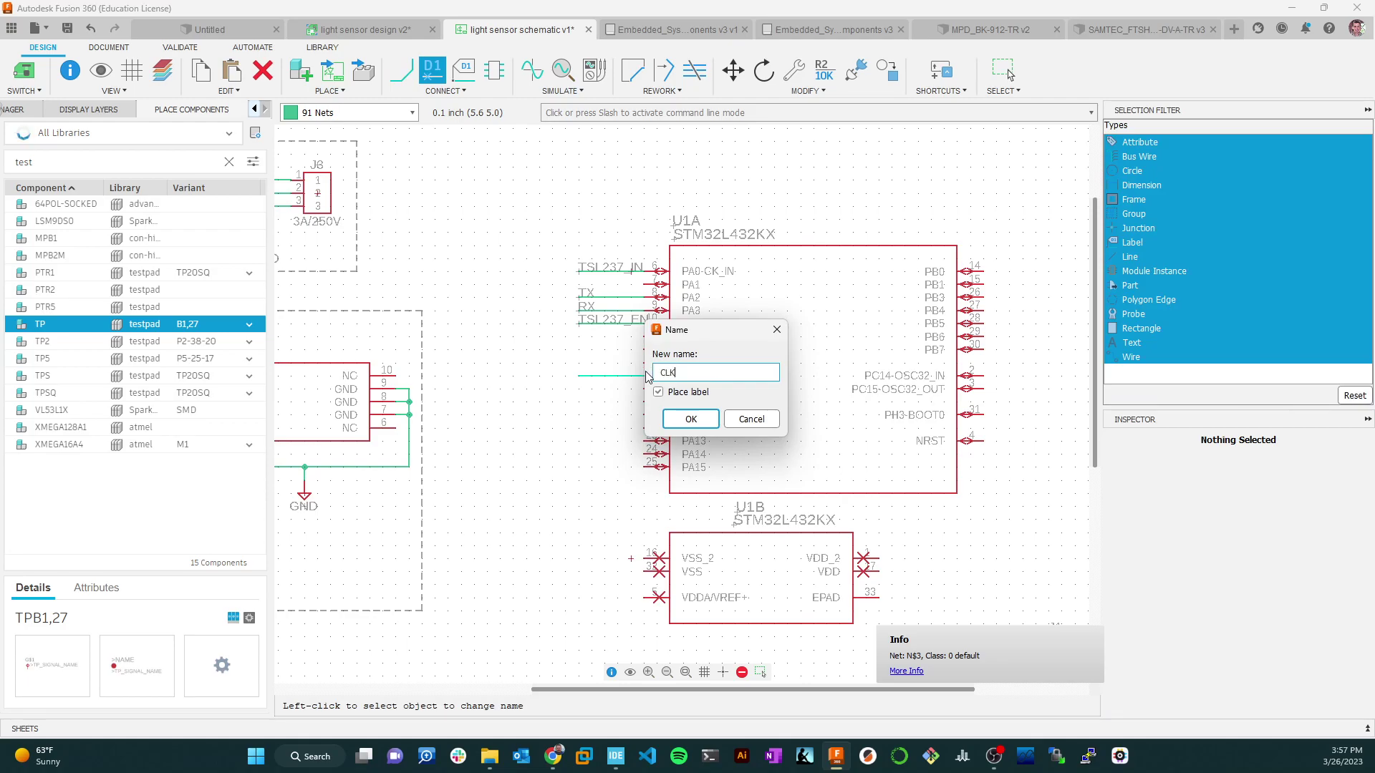
pyautogui.write('CLKOUT')
pyautogui.press('Return')
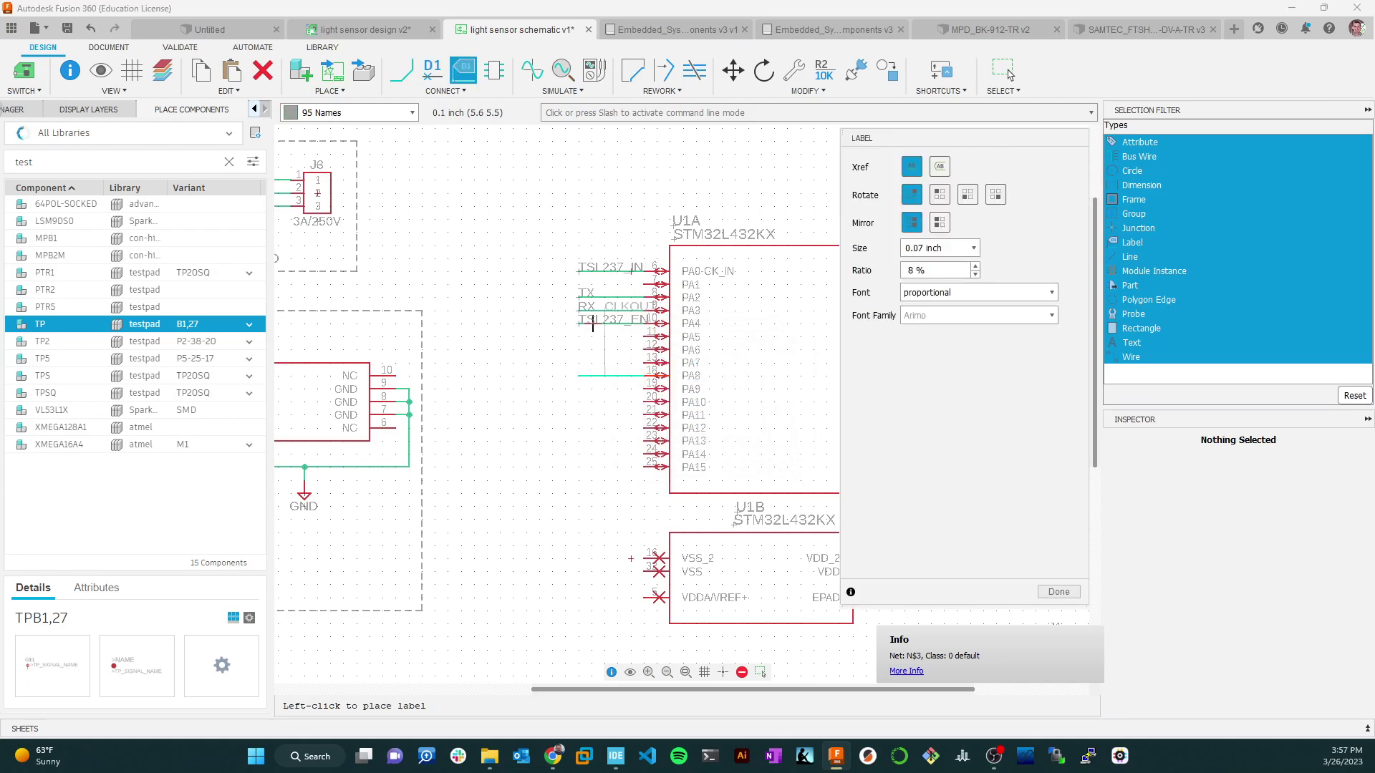
pyautogui.click(574, 375)
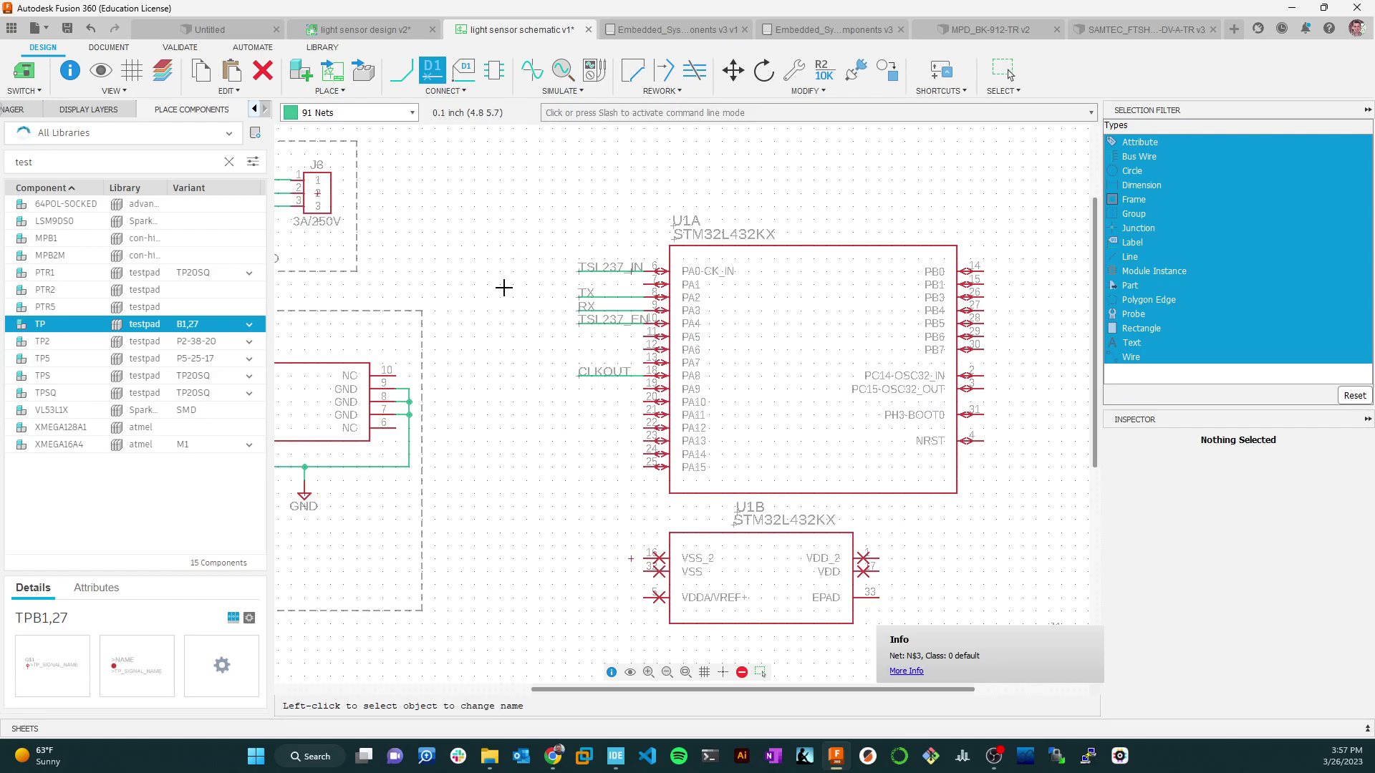
pyautogui.press('Escape')
pyautogui.scroll(-3, 457, 336)
pyautogui.scroll(5, 343, 308)
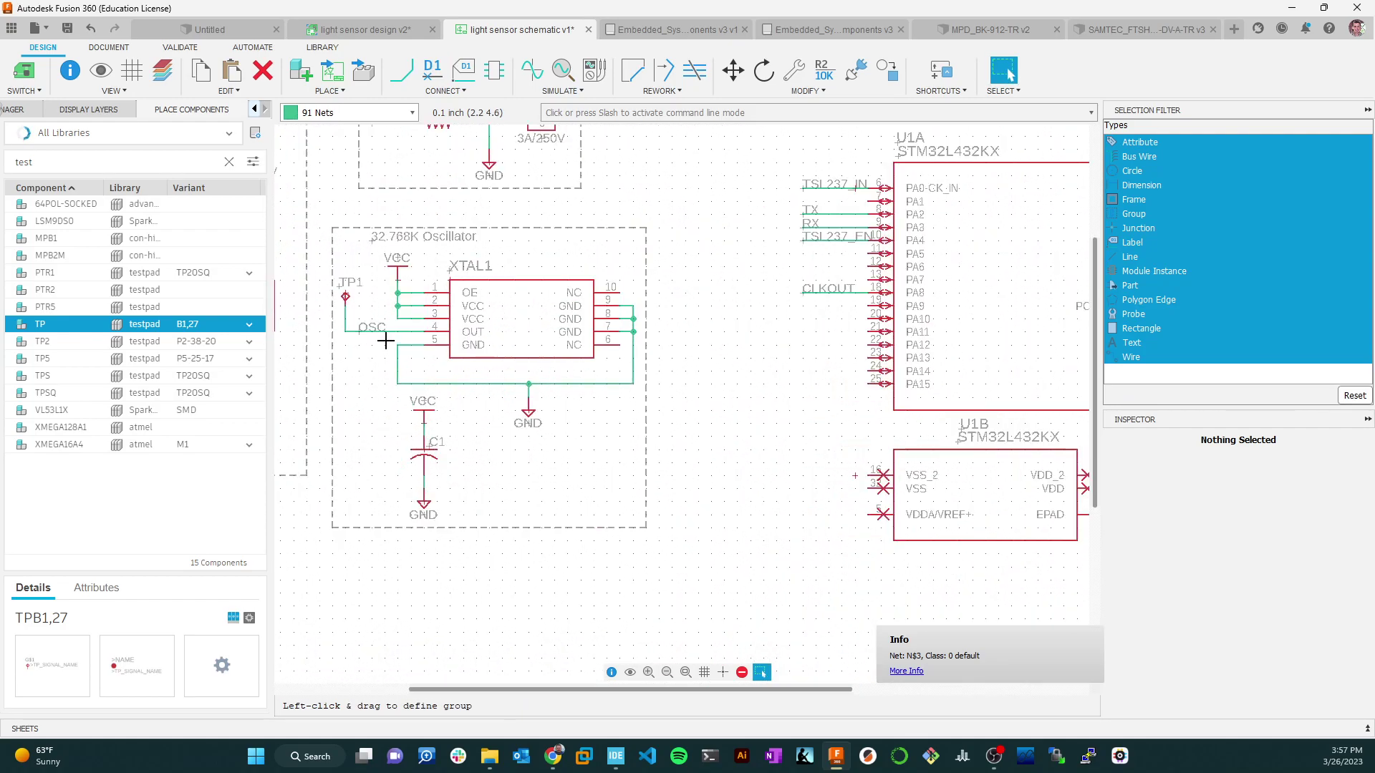
pyautogui.rightClick(336, 288)
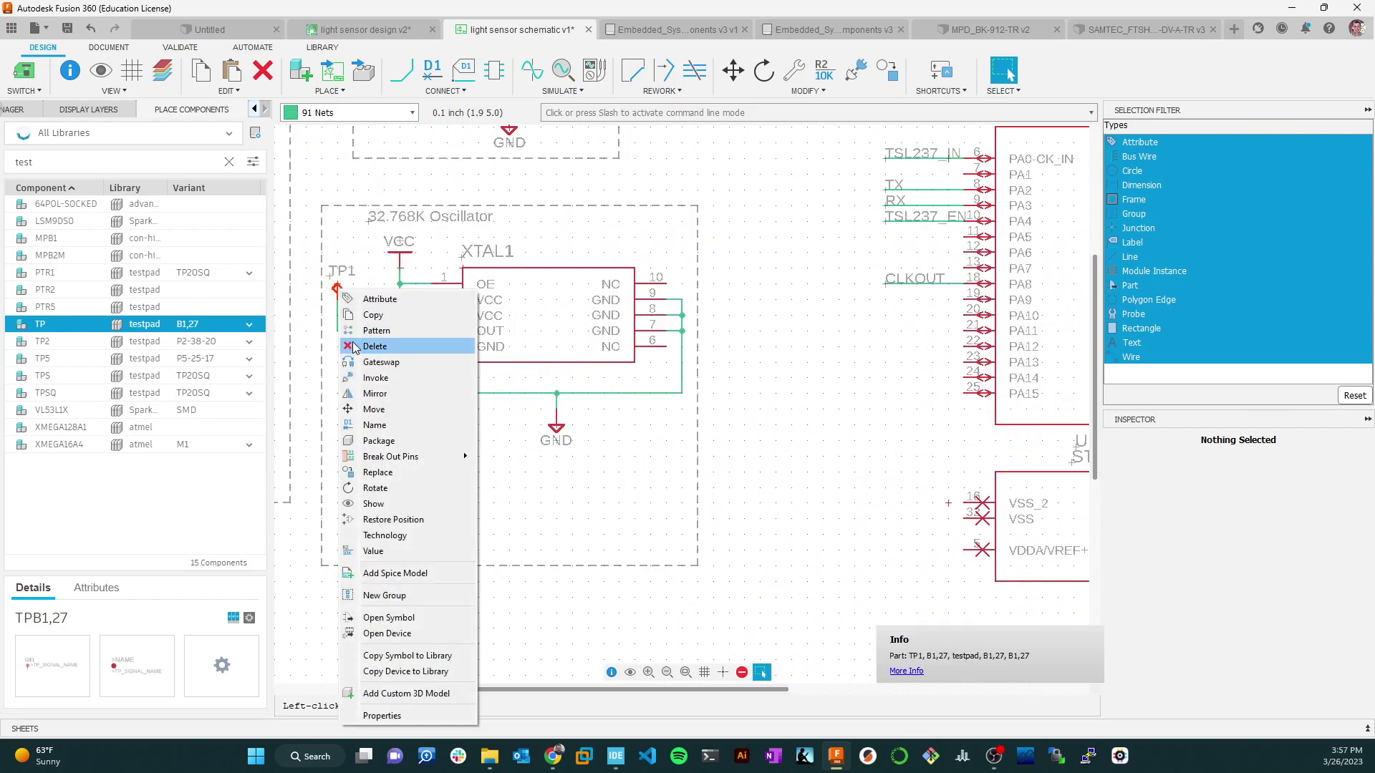
pyautogui.click(373, 315)
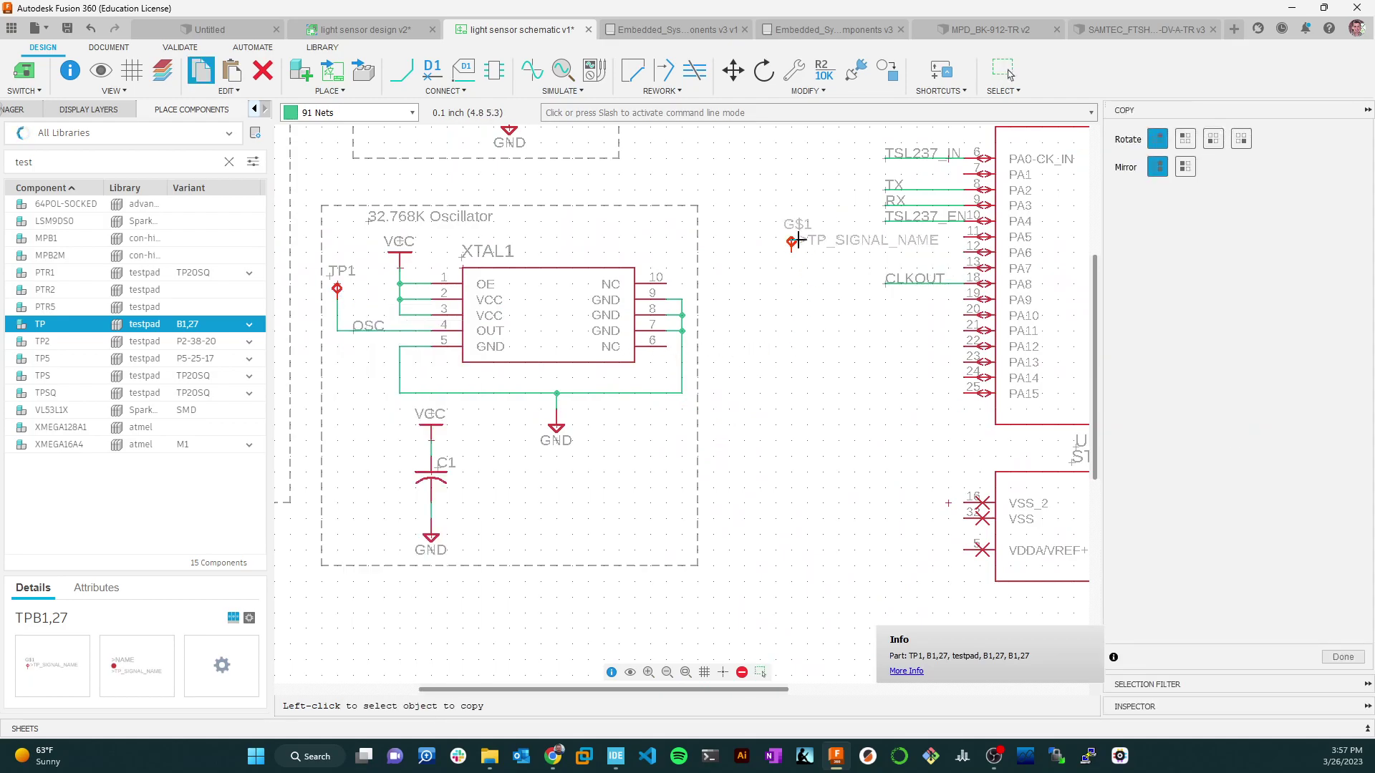
pyautogui.click(802, 246)
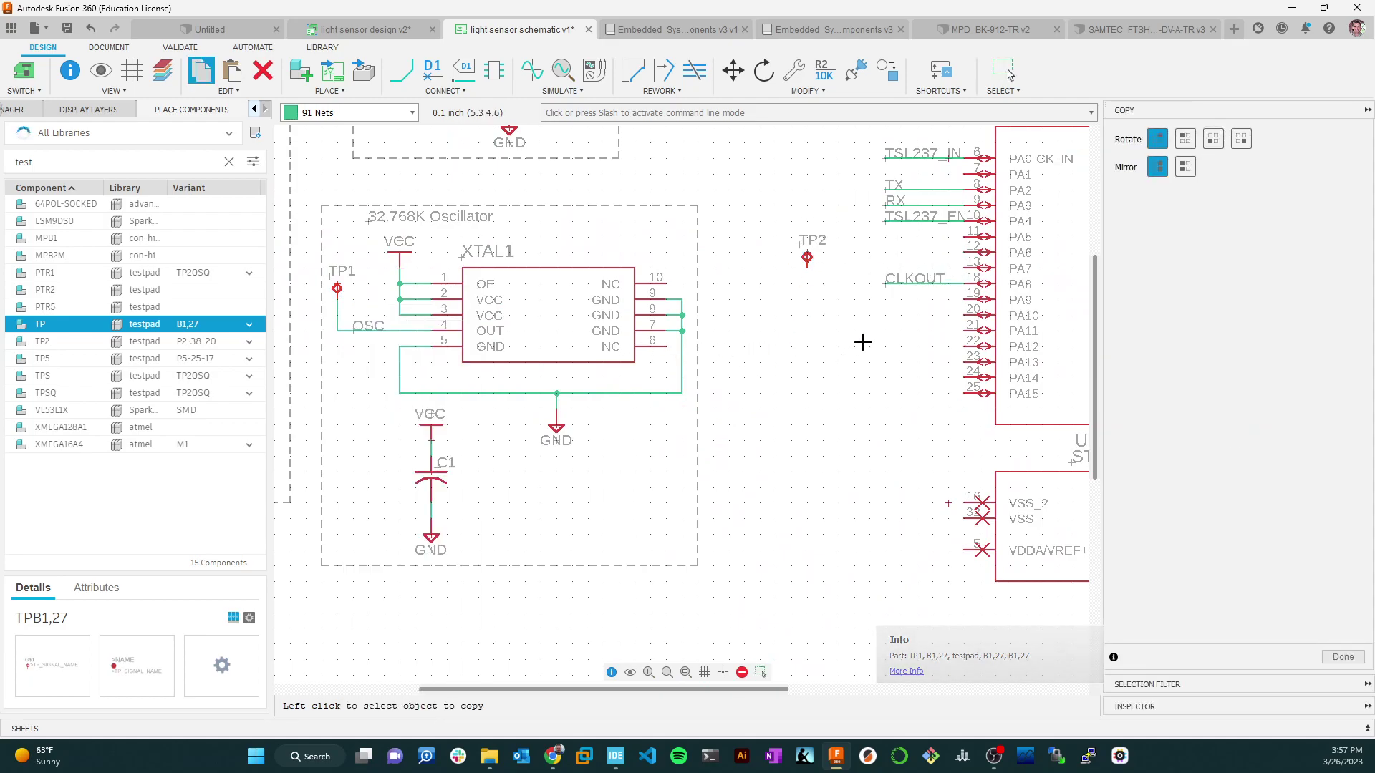
pyautogui.click(401, 70)
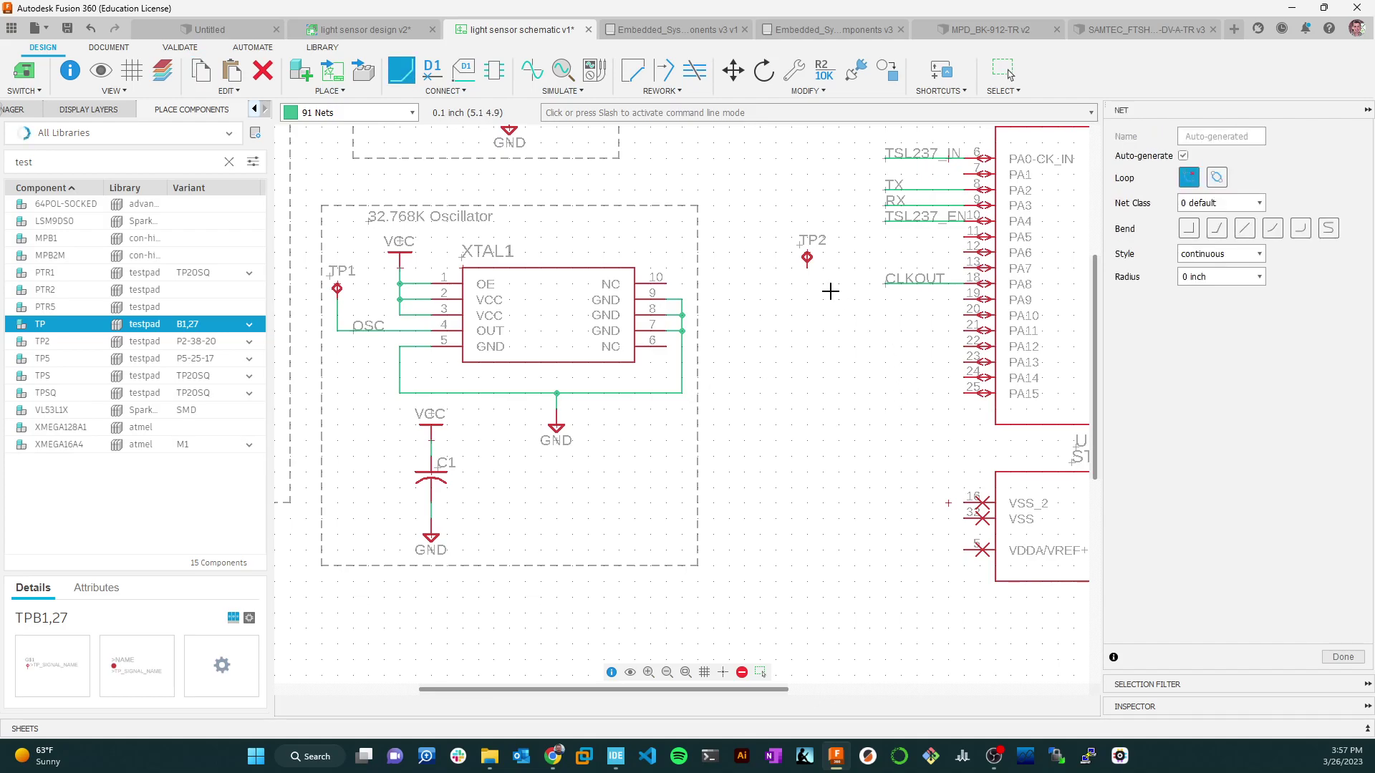
pyautogui.click(807, 258)
pyautogui.click(883, 284)
pyautogui.press('Escape')
pyautogui.scroll(-3, 852, 430)
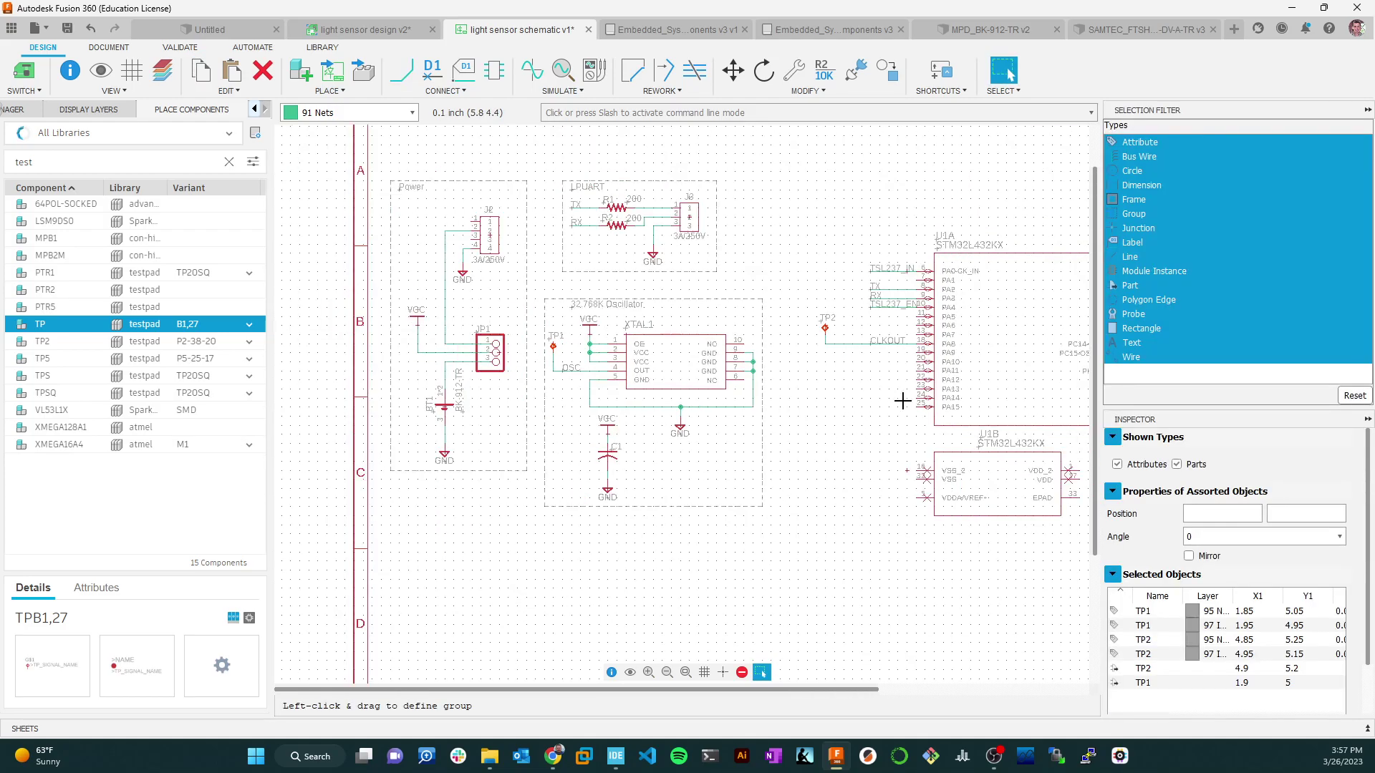
pyautogui.scroll(-2, 857, 396)
pyautogui.scroll(2, 856, 396)
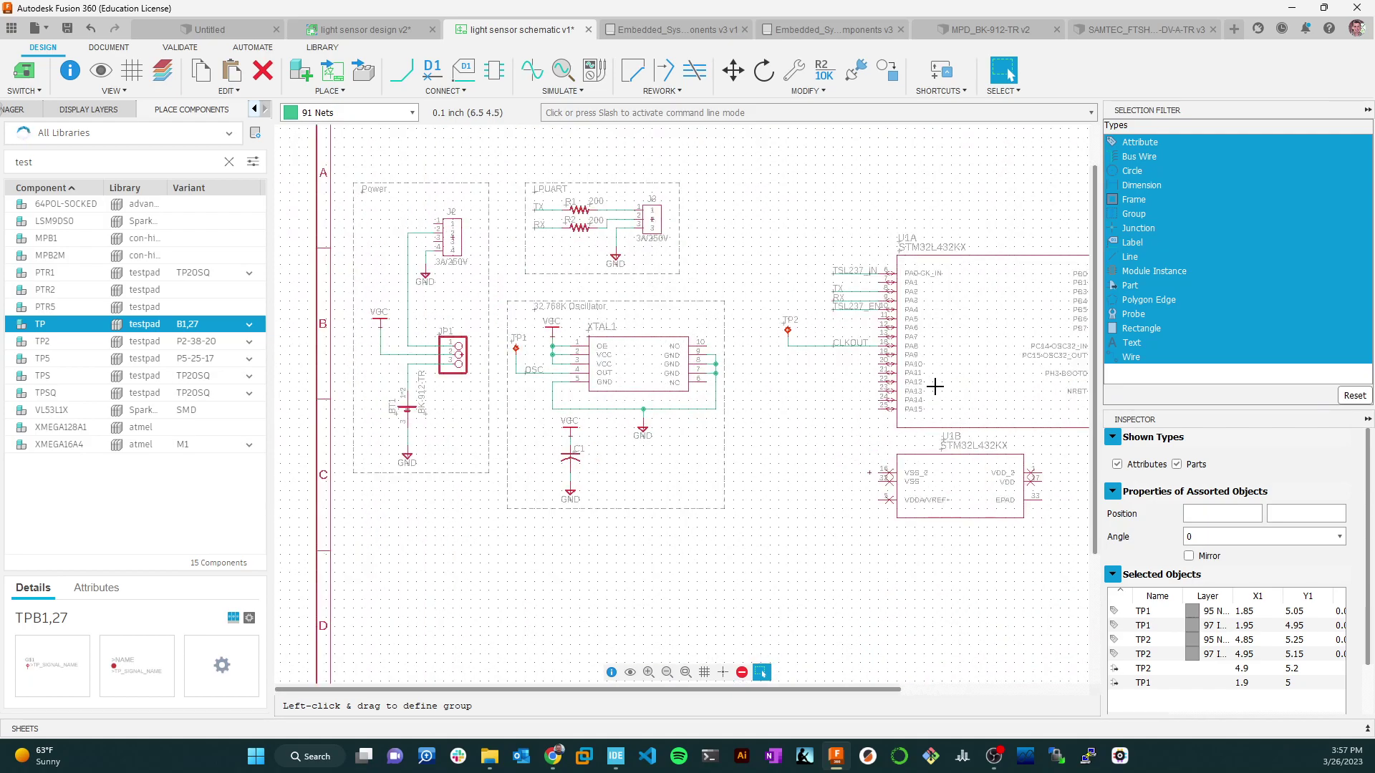
pyautogui.scroll(-2, 885, 373)
pyautogui.scroll(2, 886, 381)
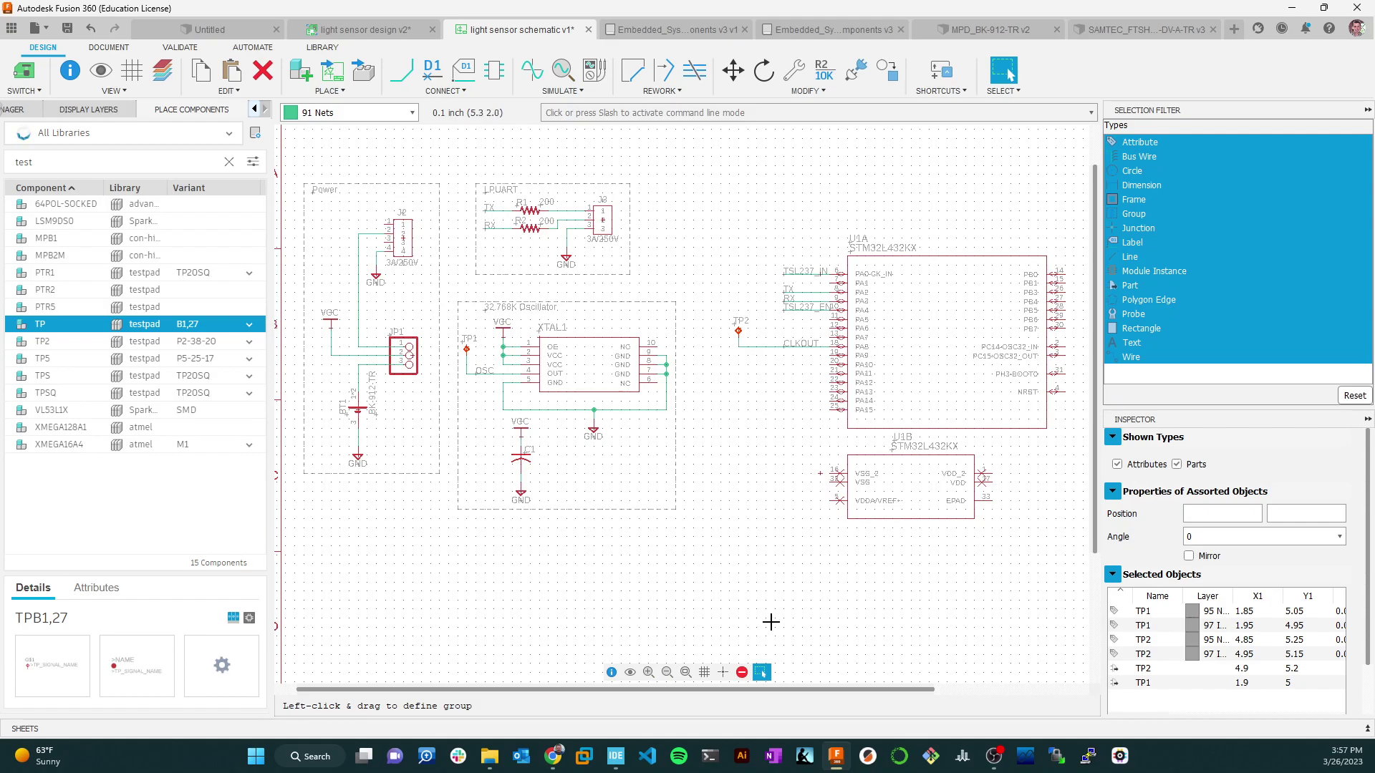
# Scroll through the .ioc Clock Configuration tree in STM32CubeIDE, then return to Fusion 360.
pyautogui.click(616, 756)
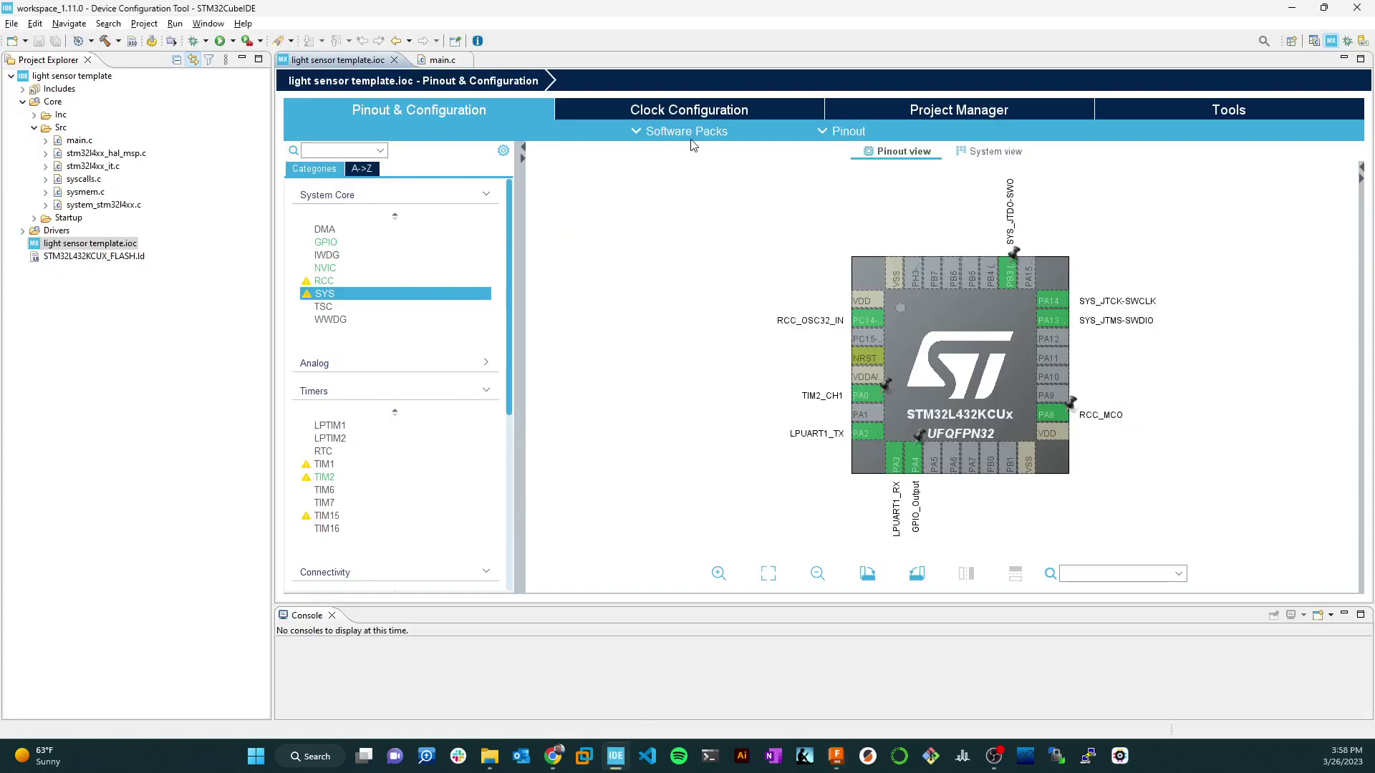
pyautogui.click(702, 115)
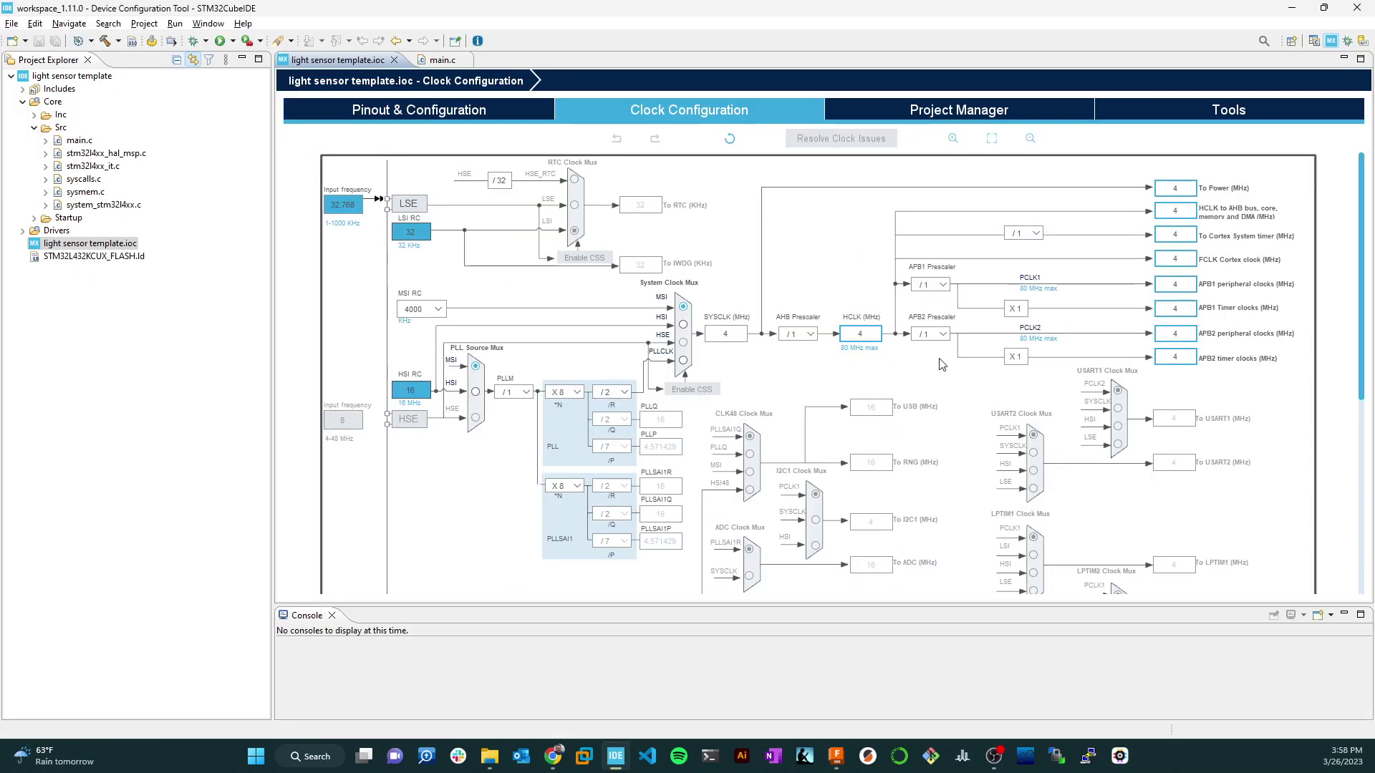
pyautogui.scroll(-5, 956, 430)
pyautogui.scroll(3, 967, 434)
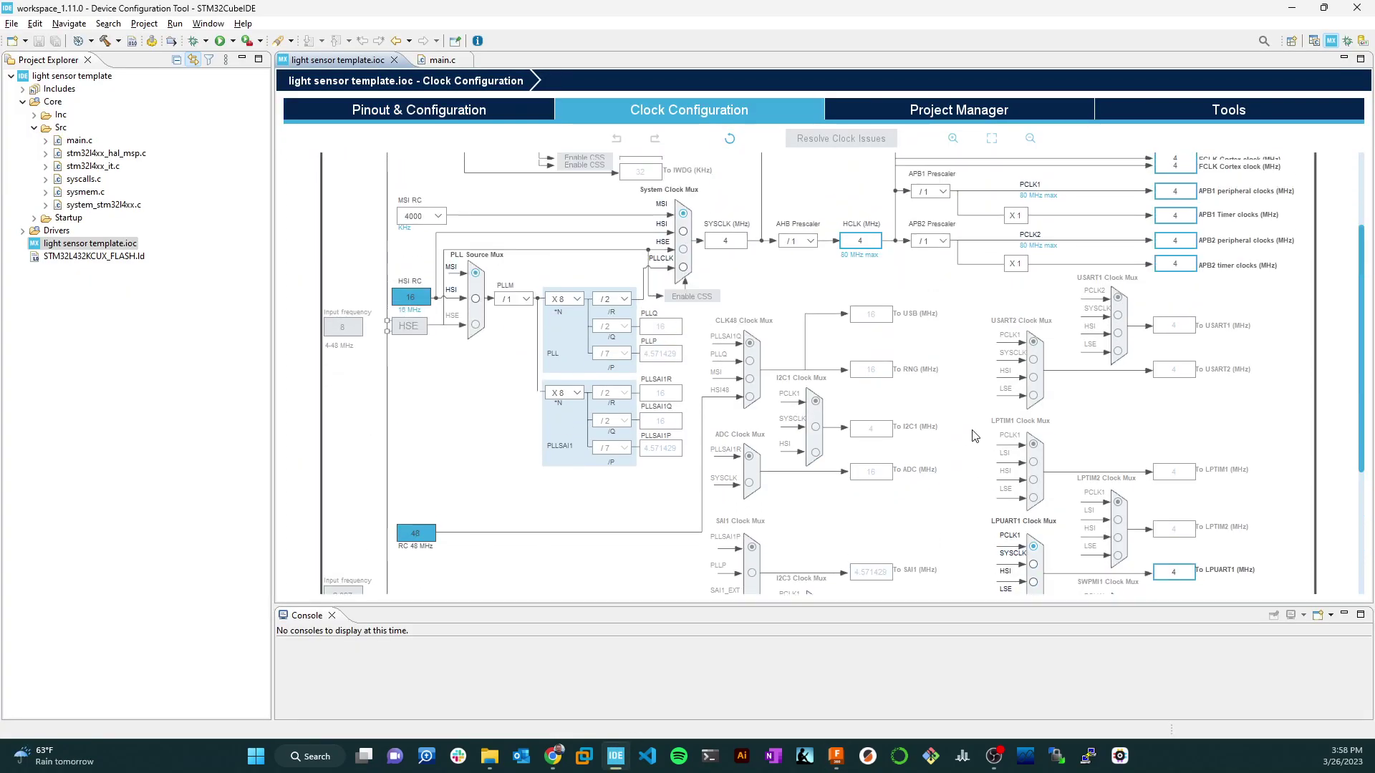
pyautogui.scroll(2, 974, 436)
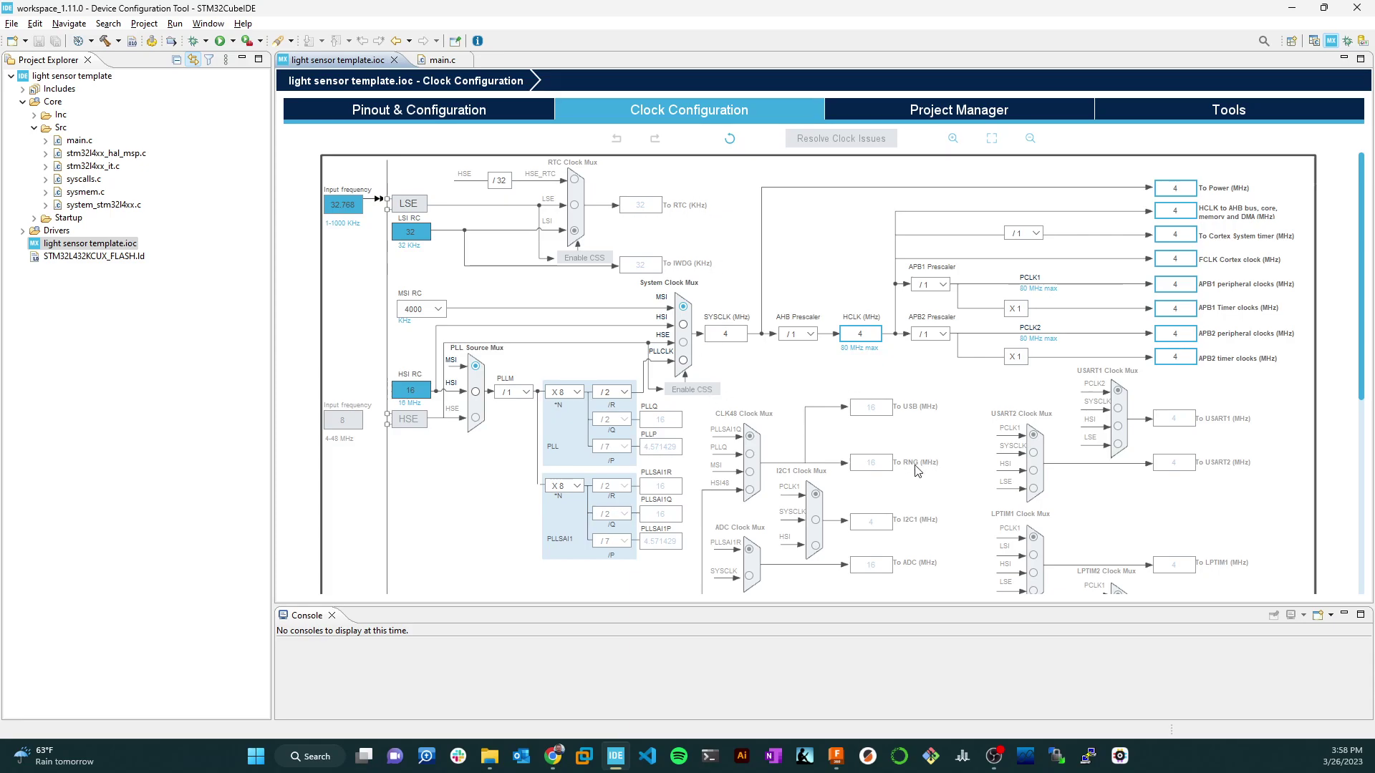
pyautogui.scroll(-5, 943, 452)
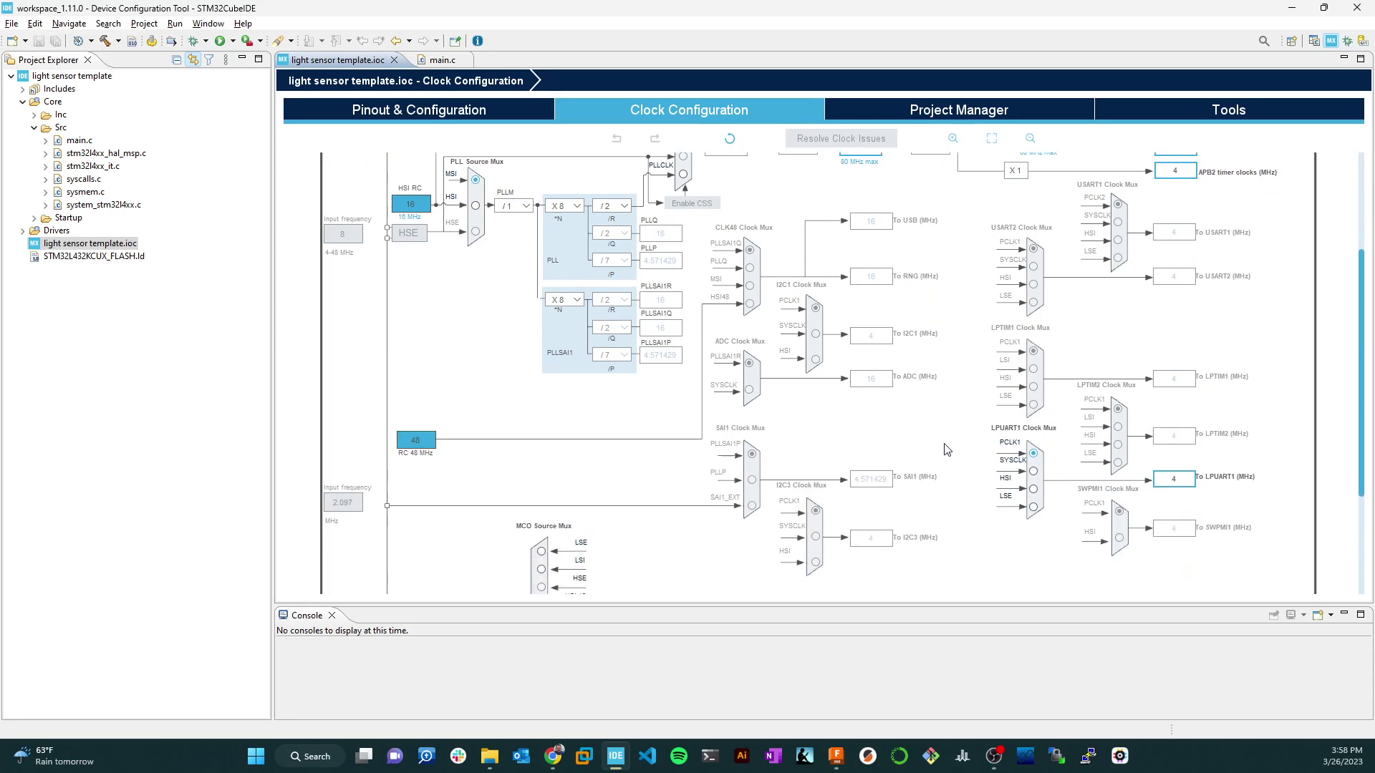
pyautogui.scroll(-2, 945, 446)
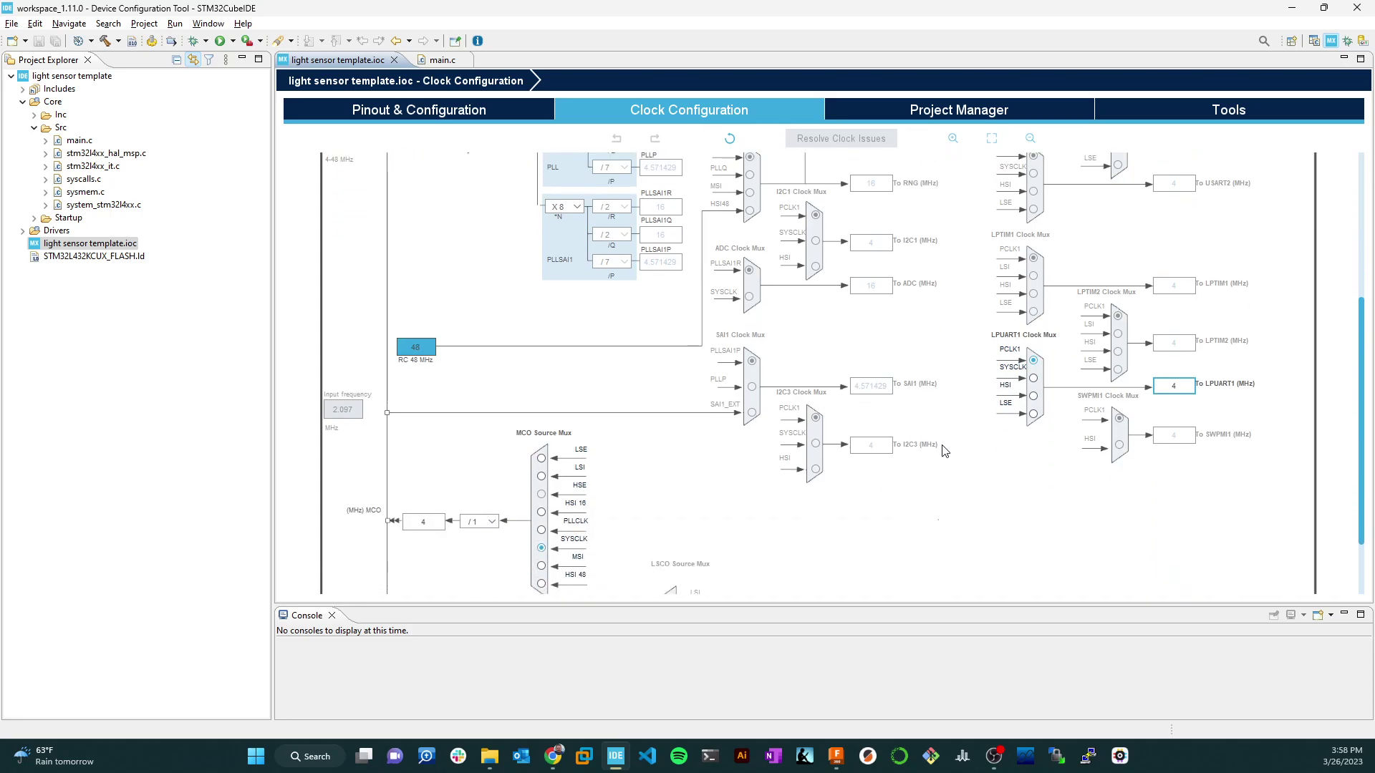
pyautogui.scroll(3, 940, 447)
pyautogui.scroll(3, 938, 448)
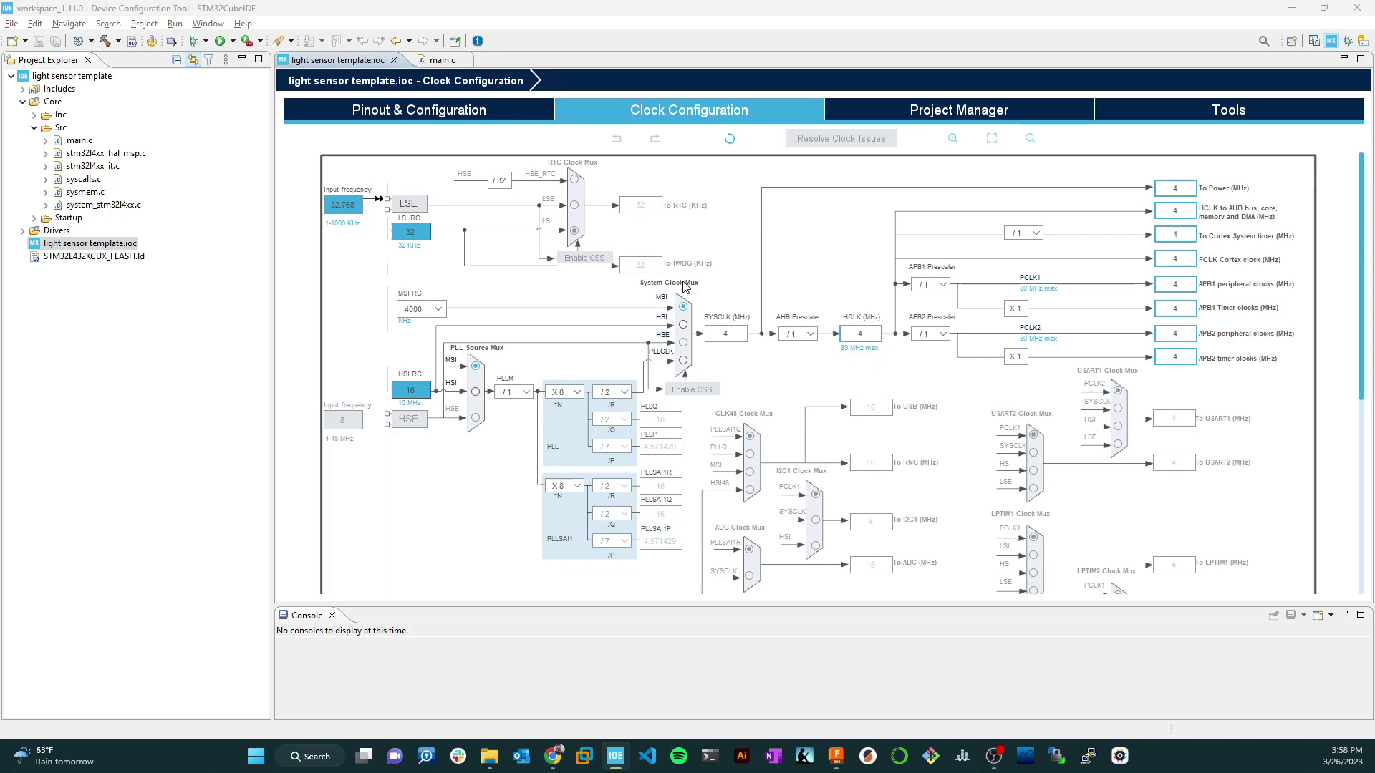
pyautogui.hotkey('alt', 'Tab')
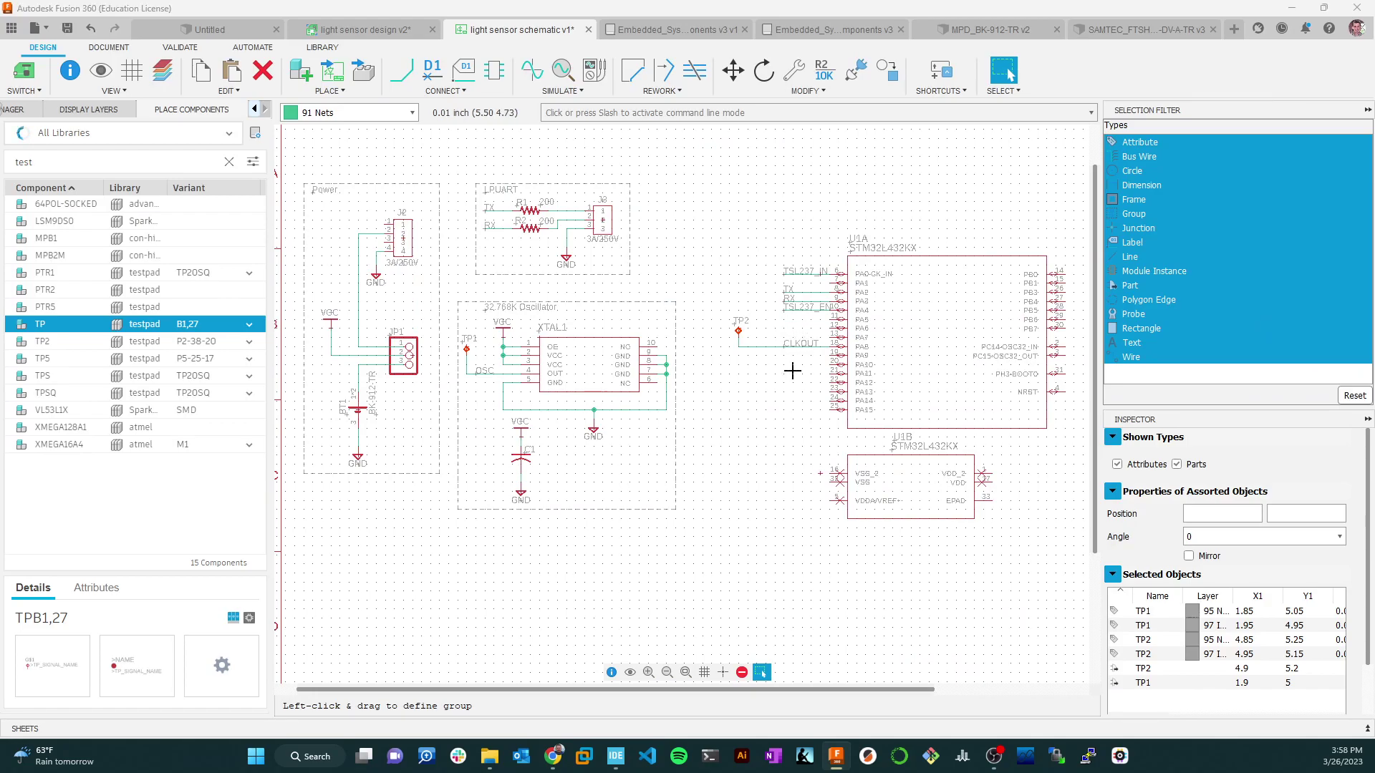
pyautogui.hotkey('alt', 'Tab')
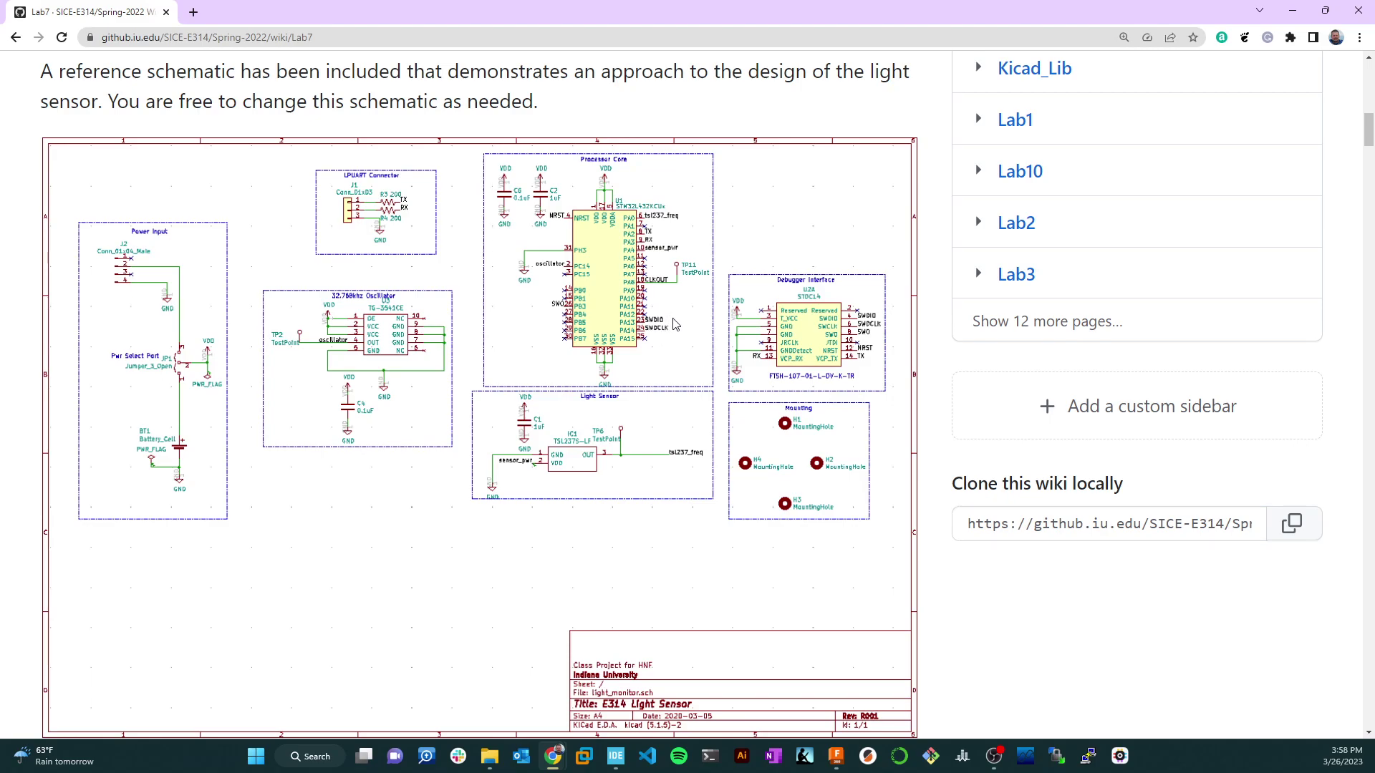
pyautogui.hotkey('alt', 'Tab')
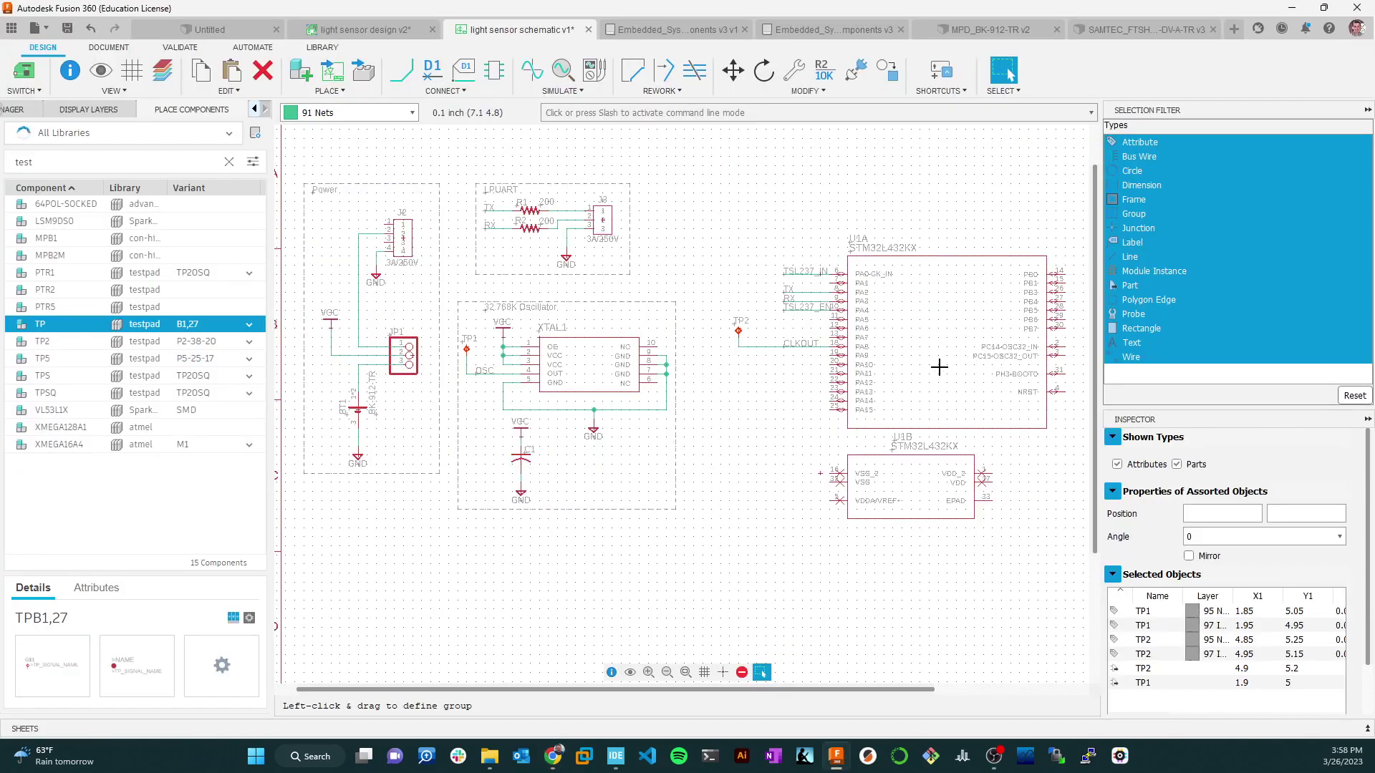
# Draw a short wire off PA13, name its net SWDIO, and place the label.
pyautogui.press('n')
pyautogui.click(830, 393)
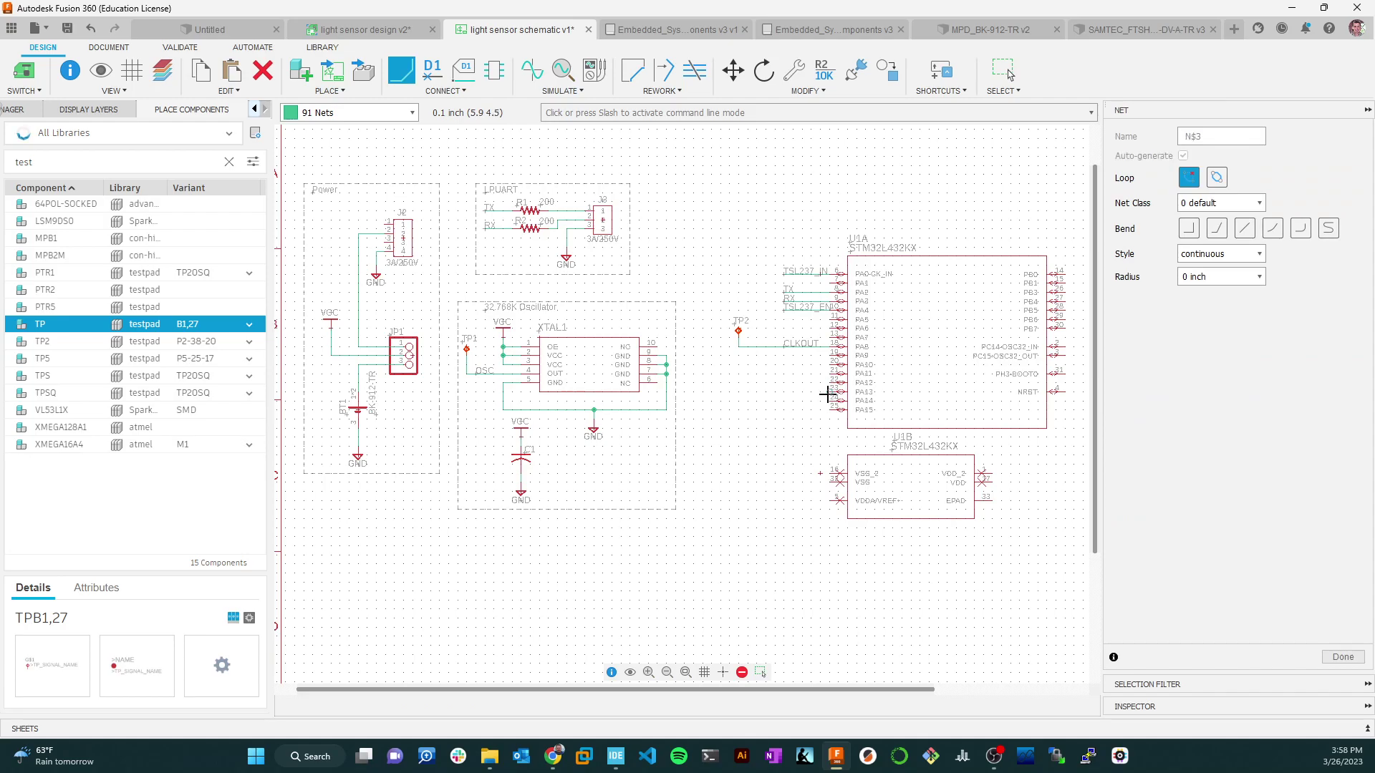
pyautogui.doubleClick(783, 392)
pyautogui.rightClick(797, 391)
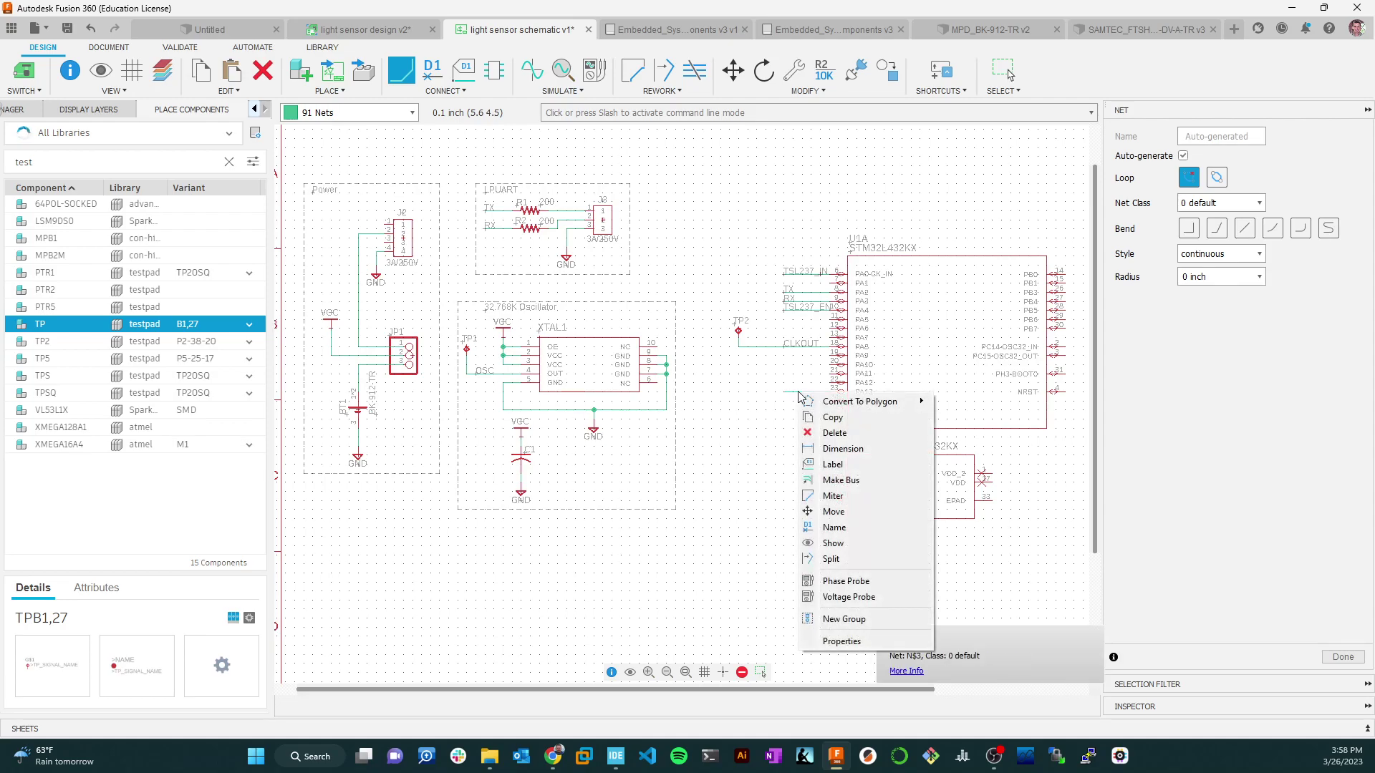
pyautogui.click(835, 528)
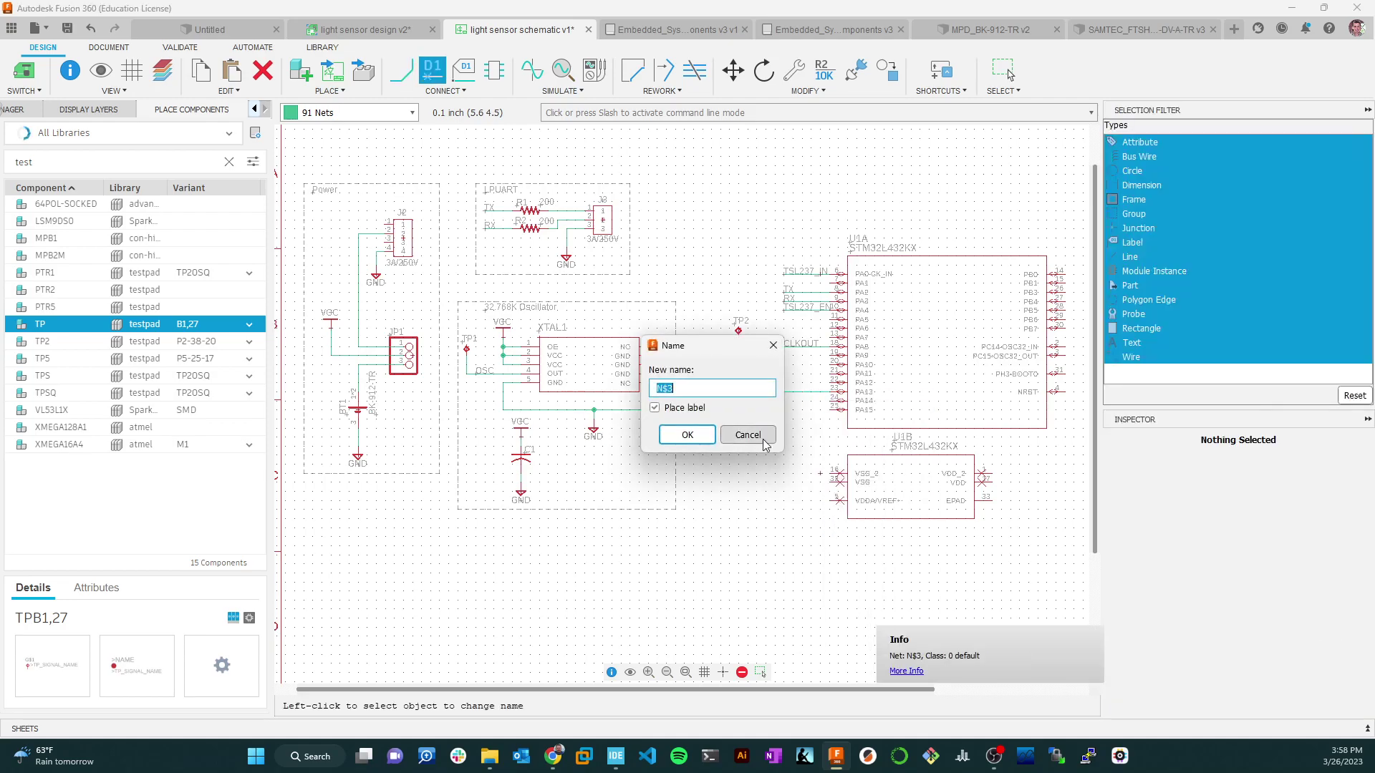
pyautogui.write('SWDIO')
pyautogui.press('Return')
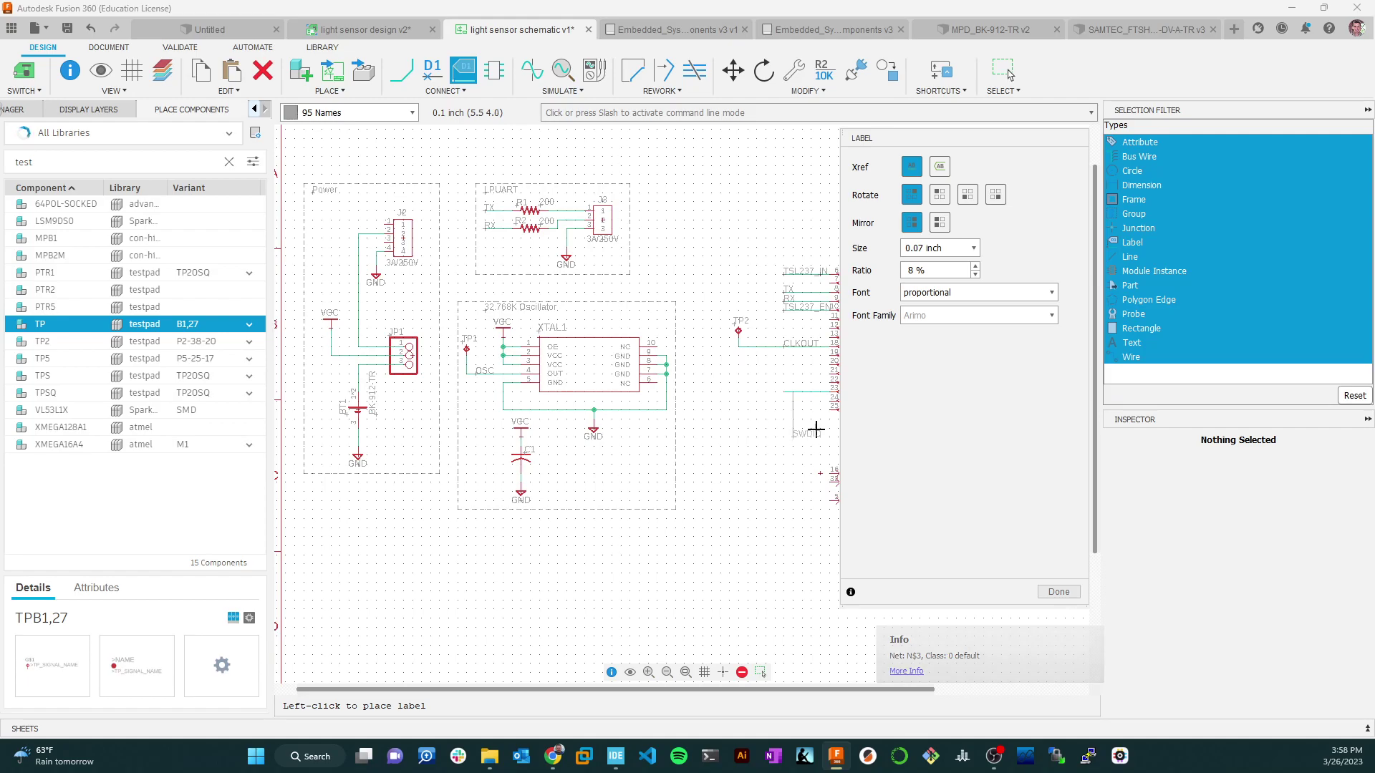
pyautogui.click(780, 391)
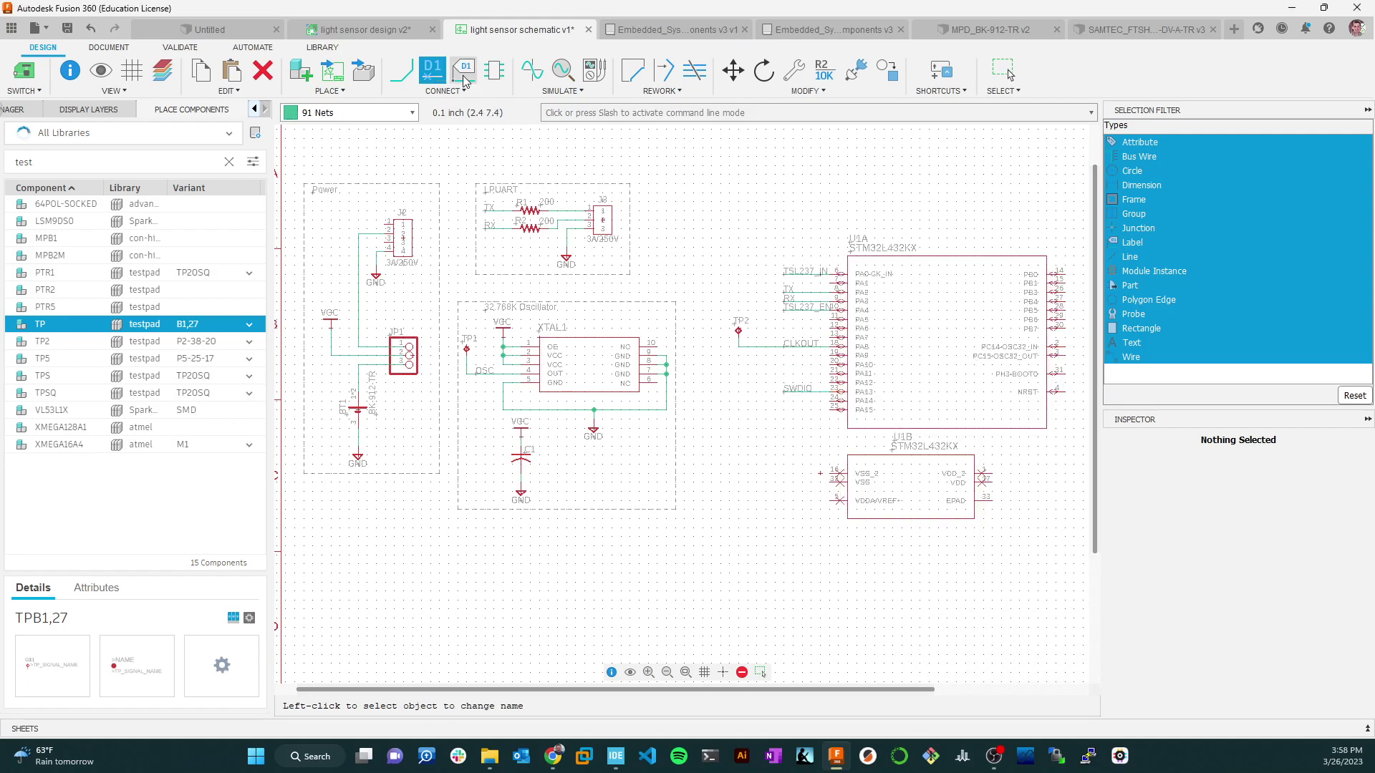
# Draw a short wire off PA14, name its net SWCLK, and place the label beside SWDIO.
pyautogui.click(396, 73)
pyautogui.click(828, 403)
pyautogui.rightClick(791, 403)
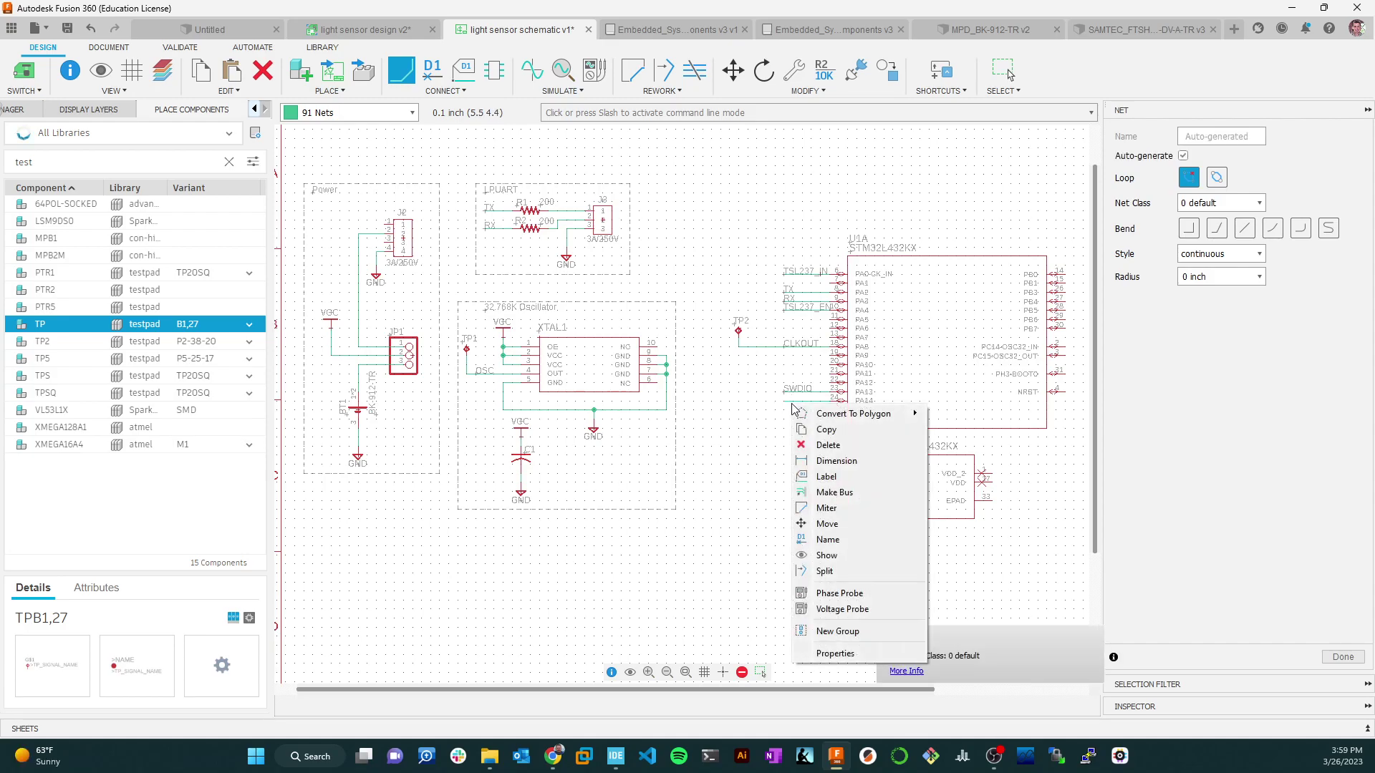
pyautogui.click(830, 541)
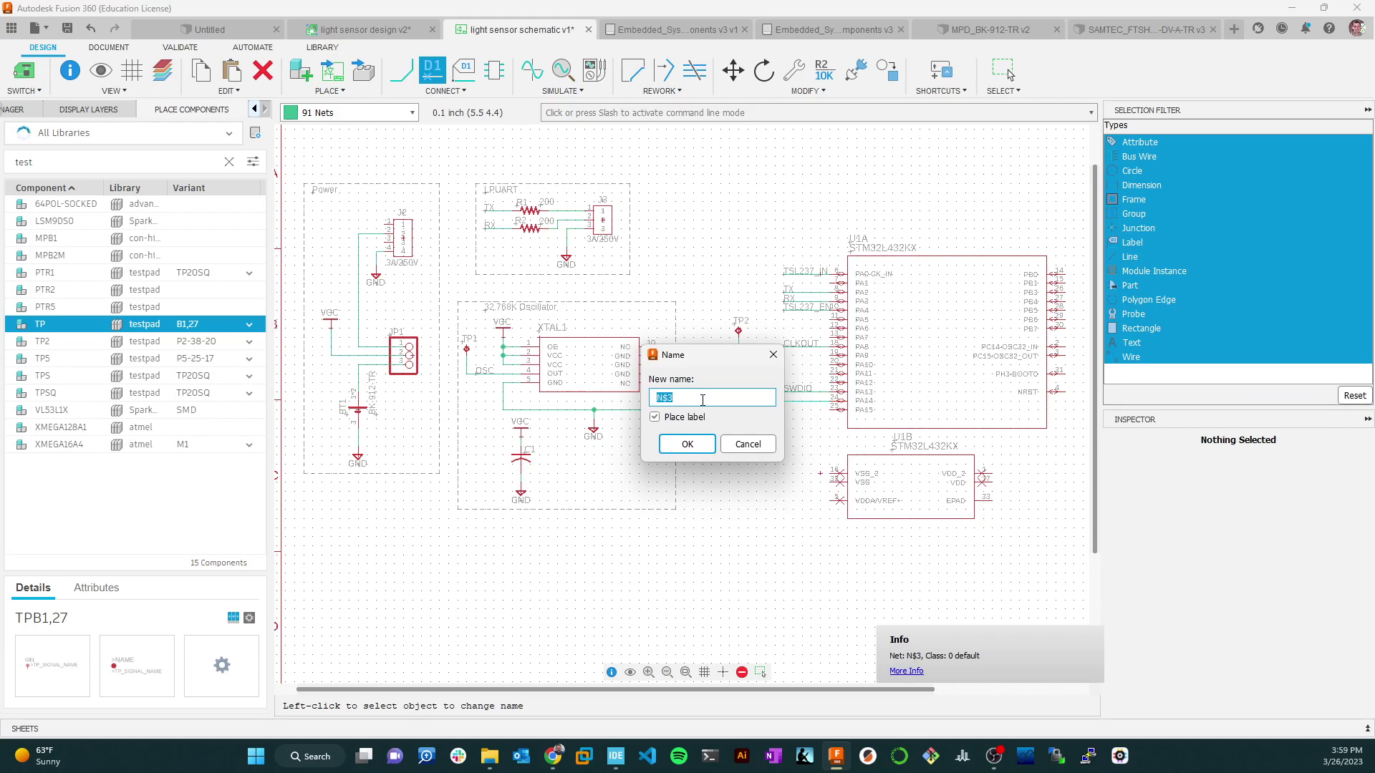
pyautogui.write('SWCLK')
pyautogui.press('Return')
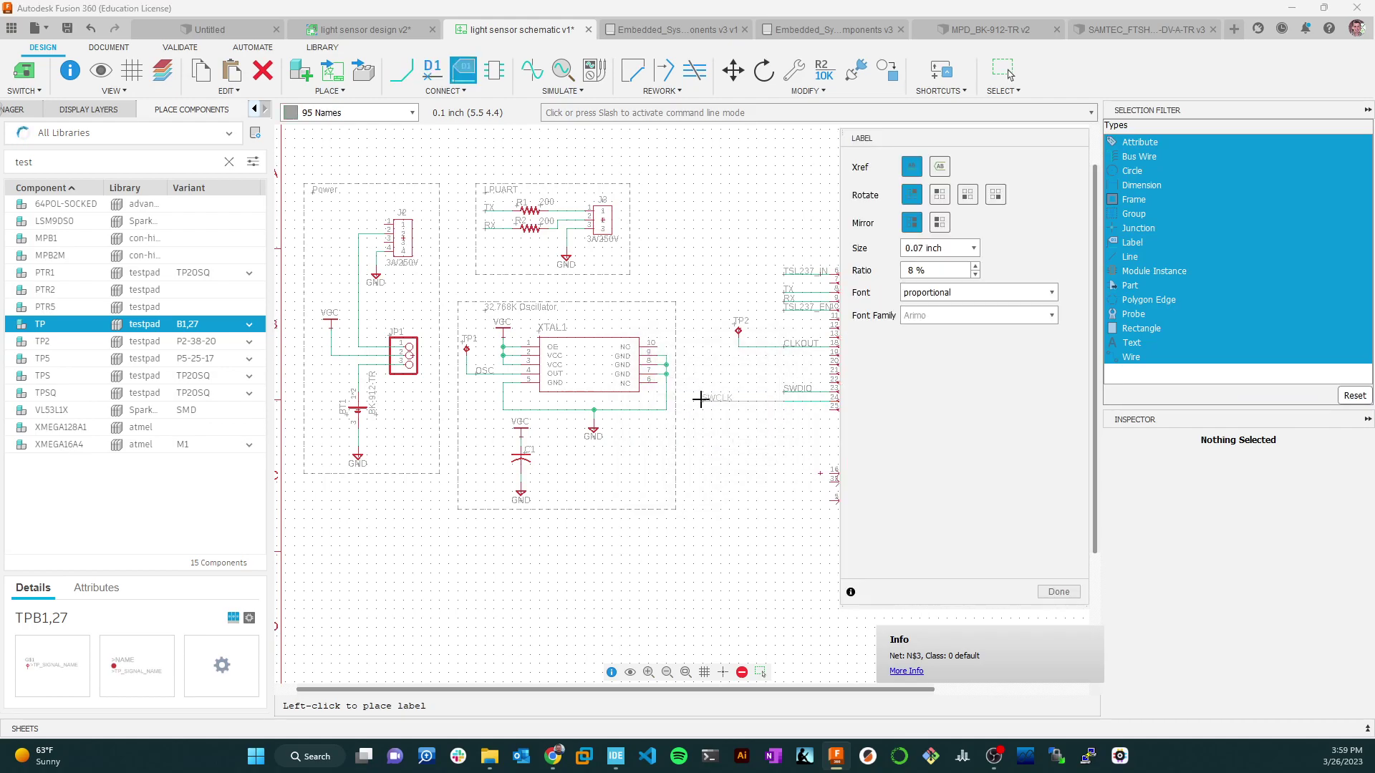
pyautogui.click(785, 401)
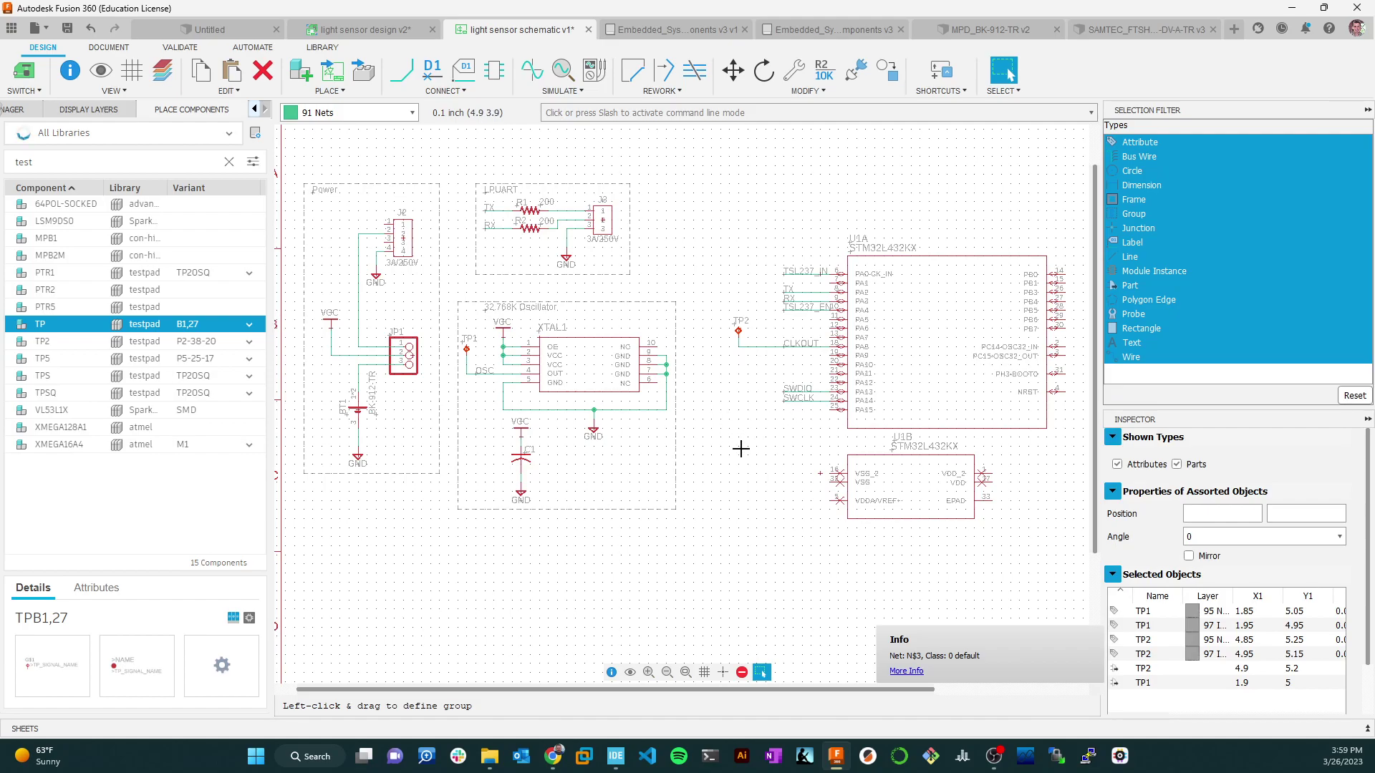
pyautogui.scroll(-4, 936, 449)
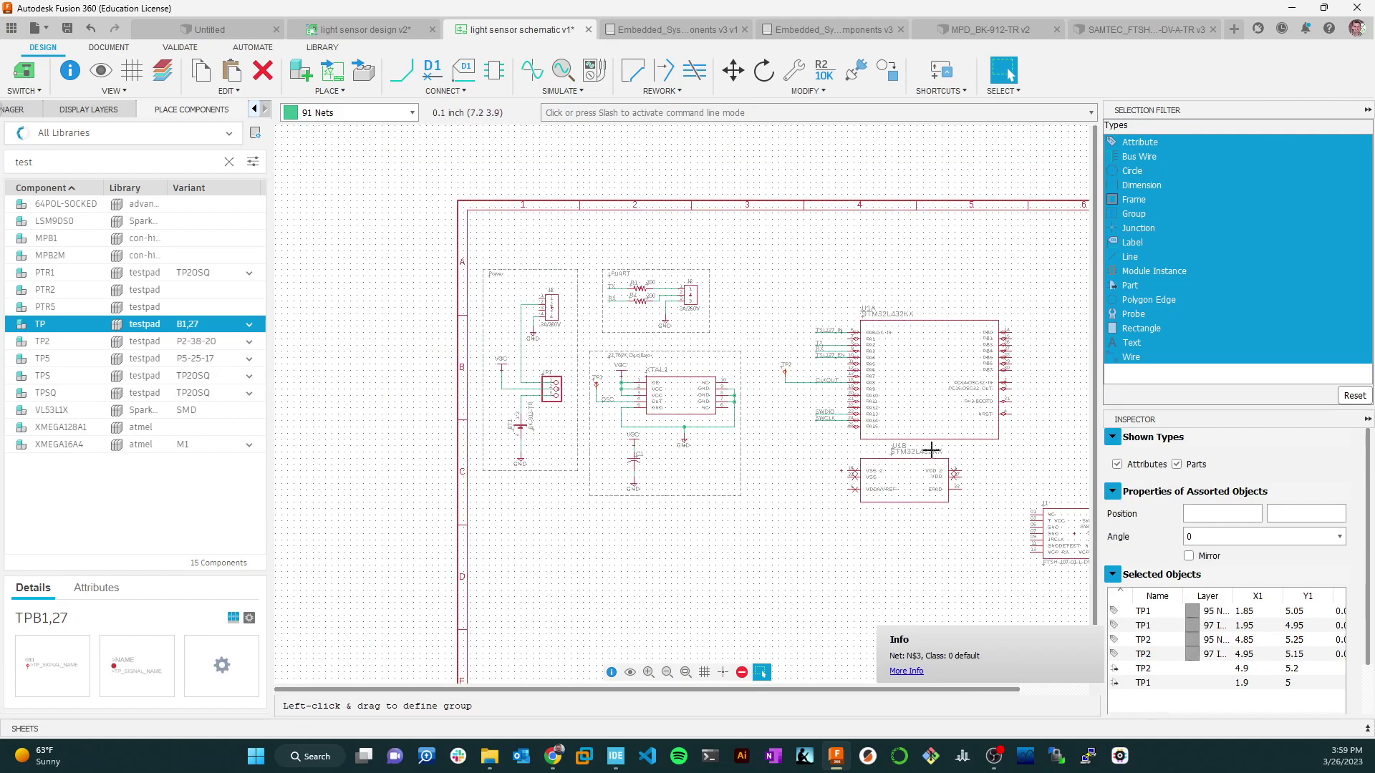
pyautogui.scroll(-1, 938, 441)
pyautogui.scroll(4, 940, 453)
pyautogui.scroll(1, 940, 454)
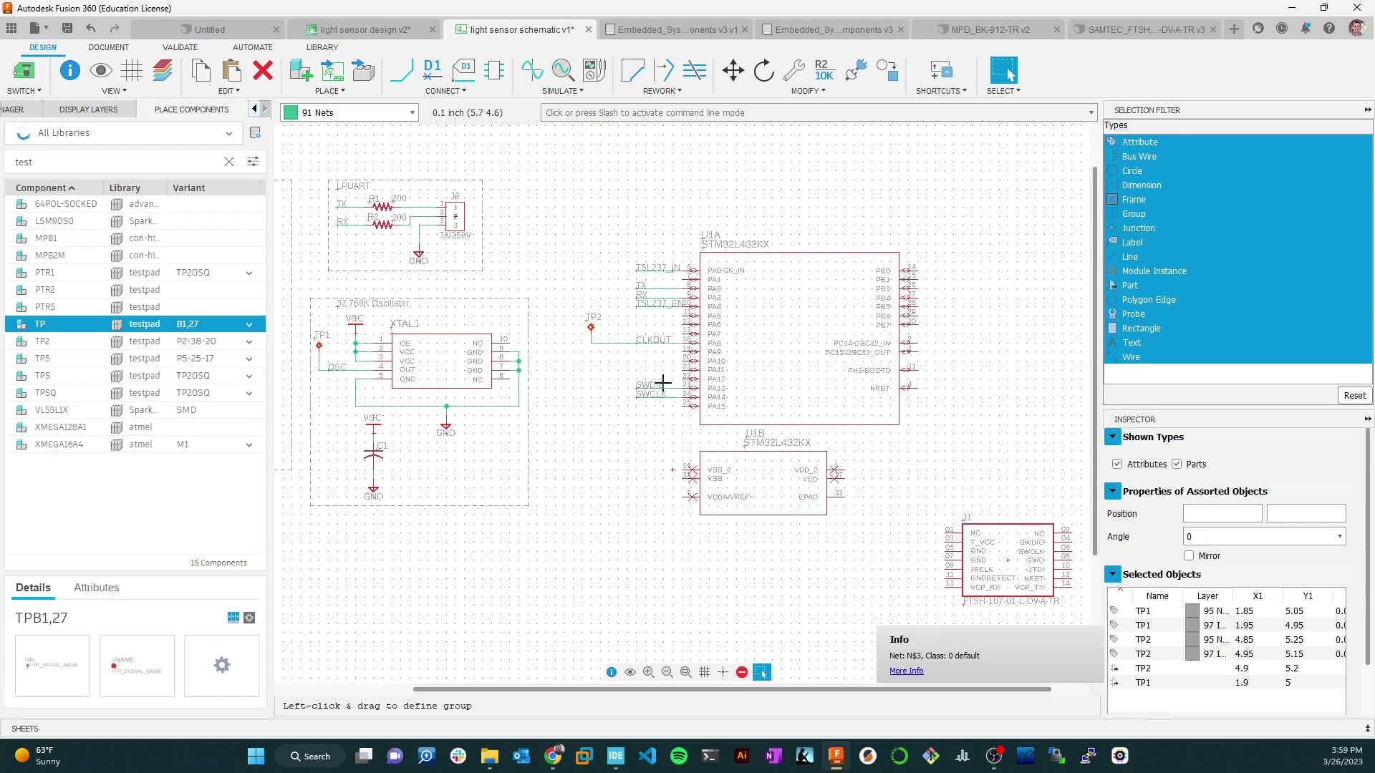
pyautogui.press('alt')
pyautogui.hotkey('alt', 'Tab')
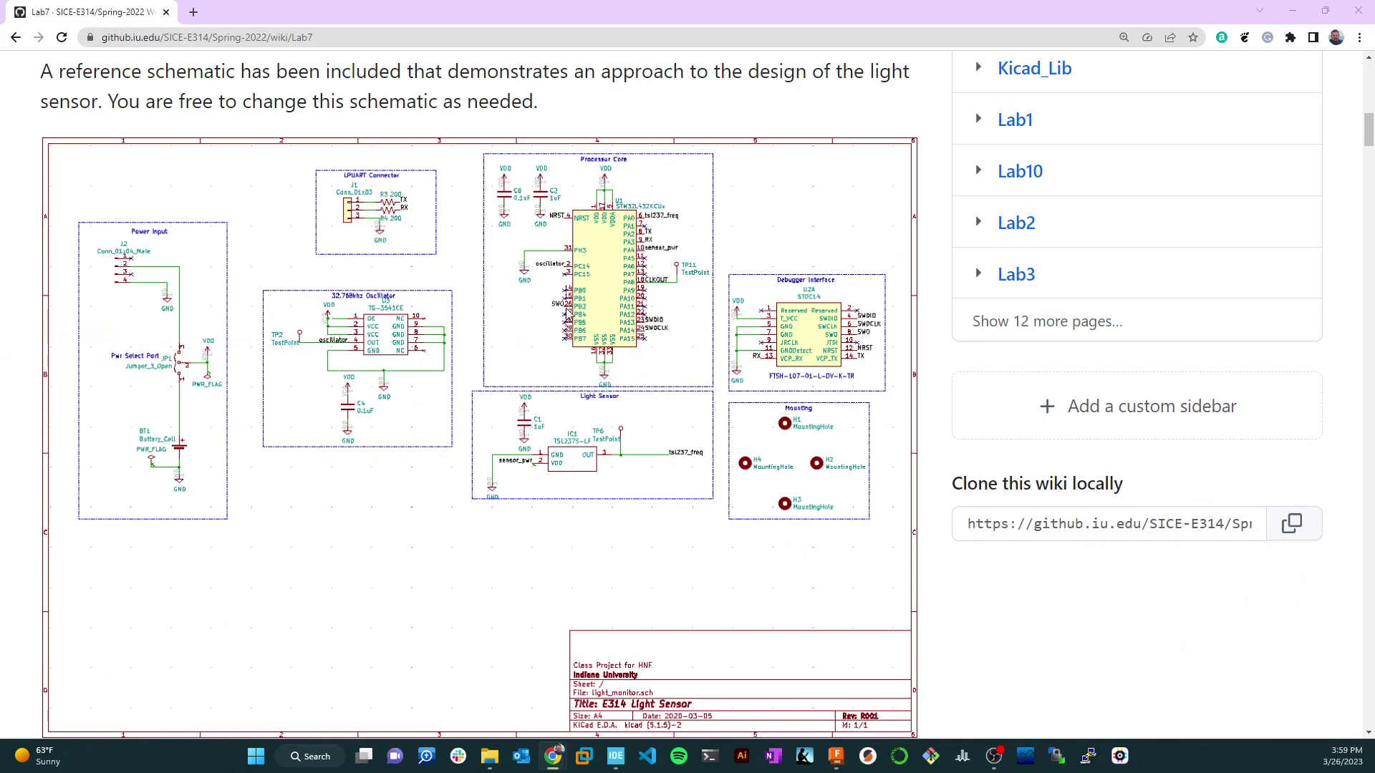
pyautogui.hotkey('alt', 'Tab')
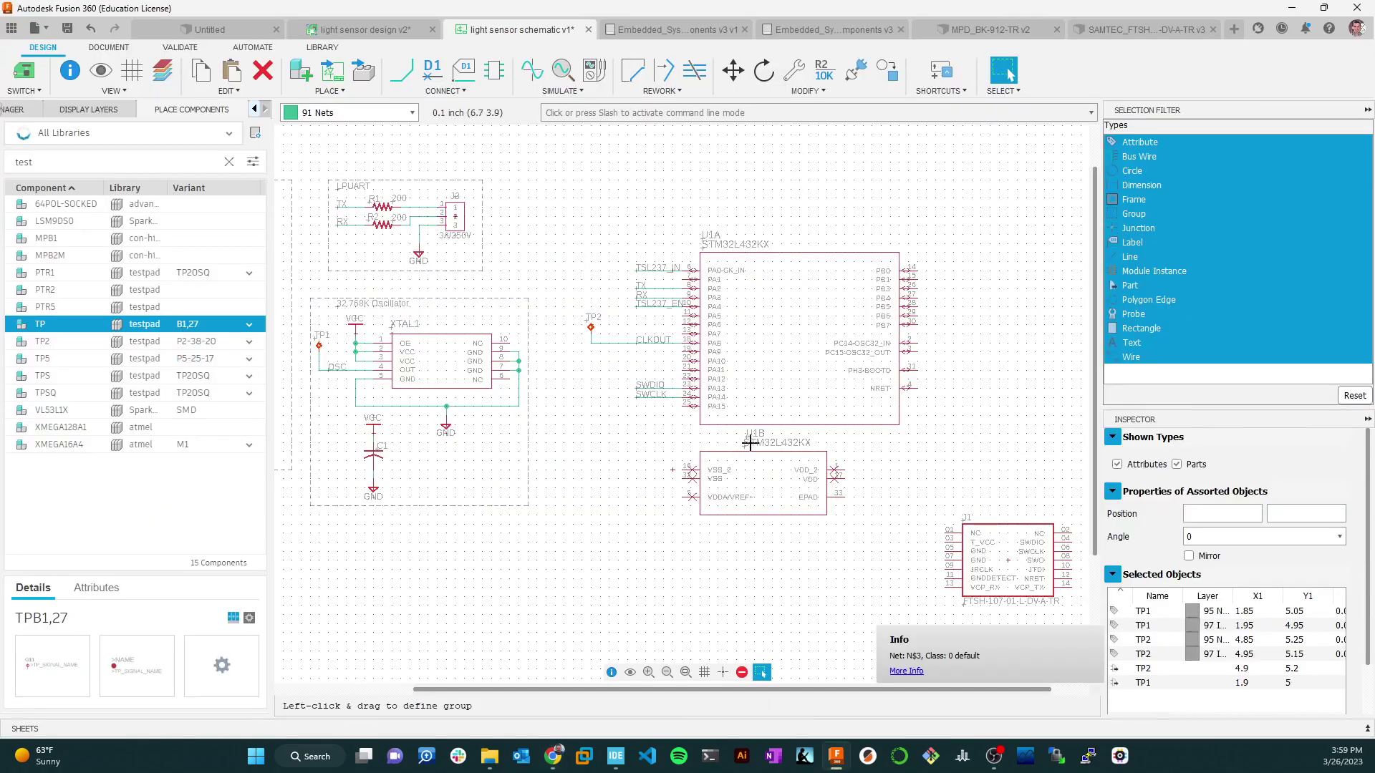
# Draw a short wire right from U1A's PB3 pin and name its net SWO.
pyautogui.click(401, 70)
pyautogui.click(915, 288)
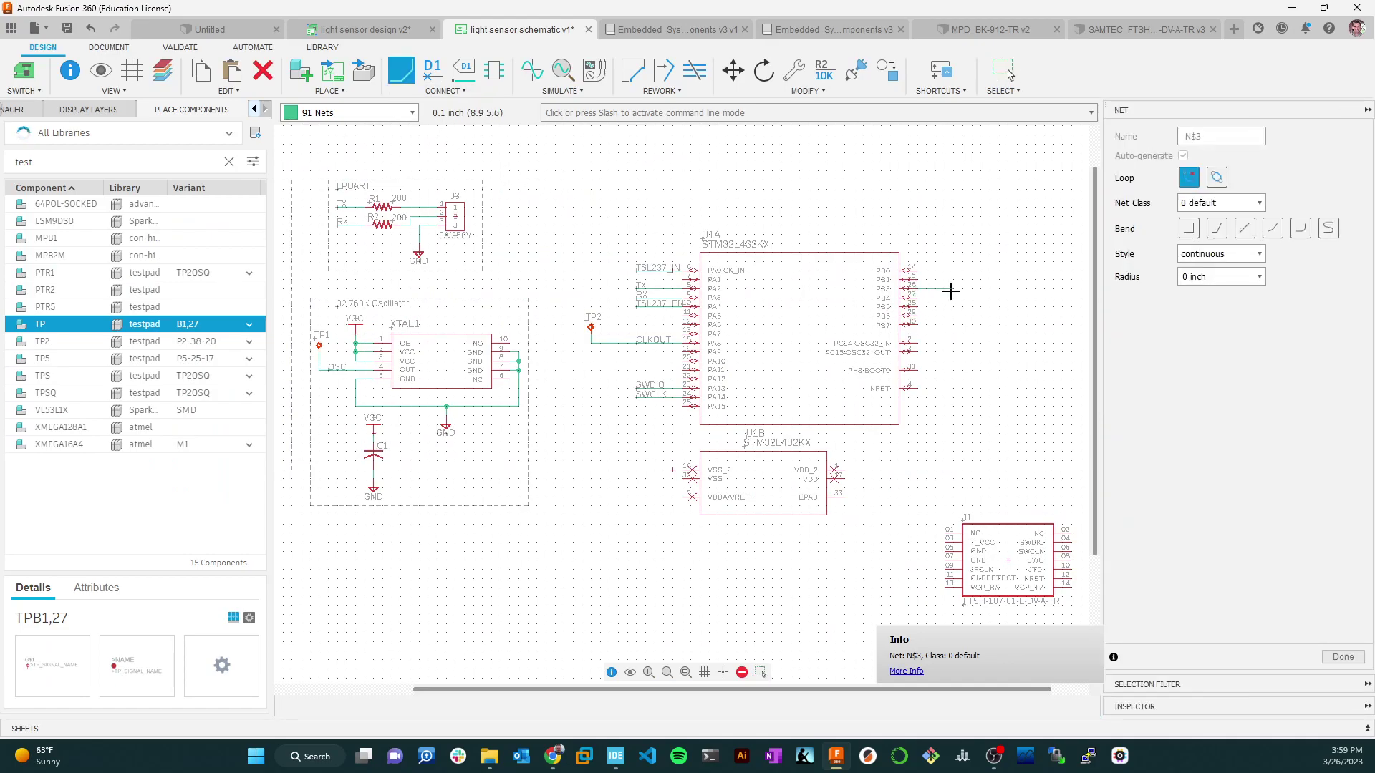
pyautogui.doubleClick(953, 290)
pyautogui.rightClick(942, 288)
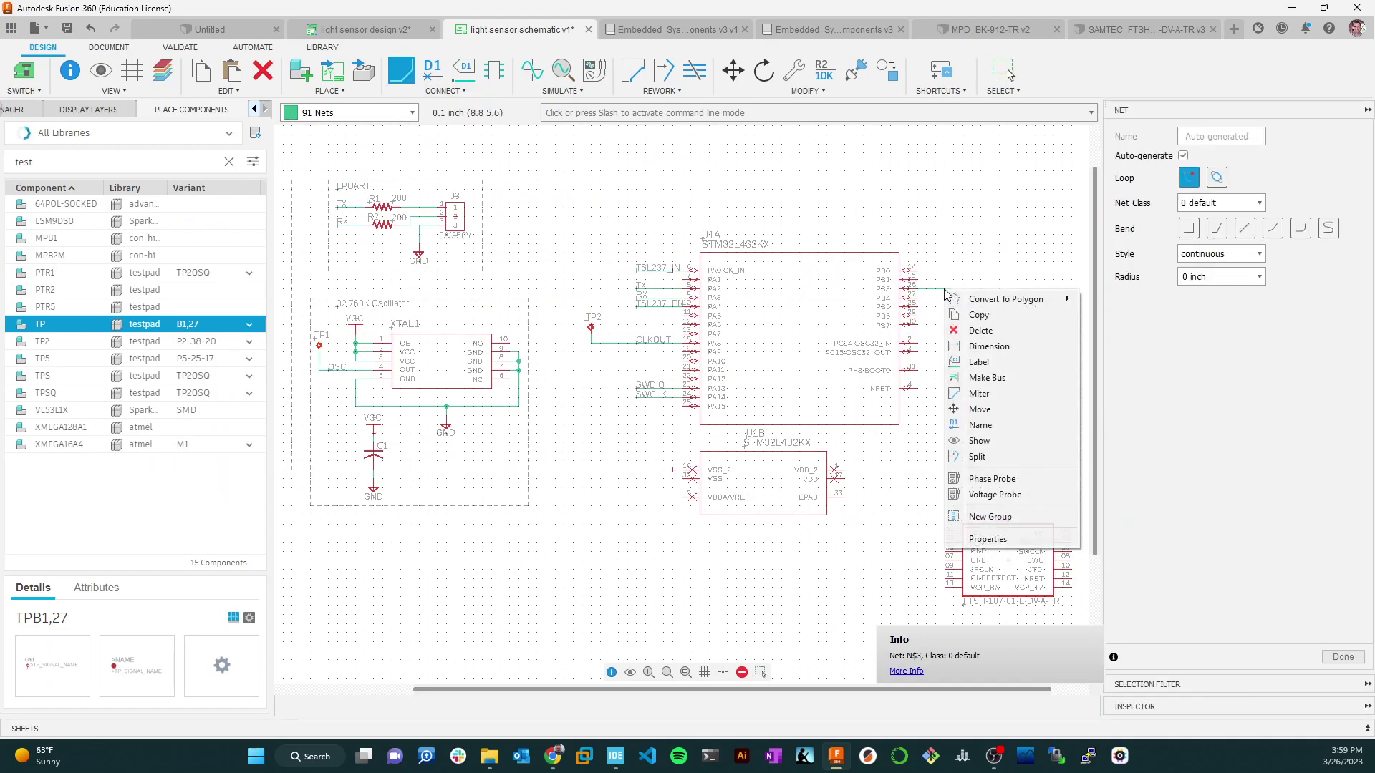
pyautogui.click(980, 425)
pyautogui.write('S')
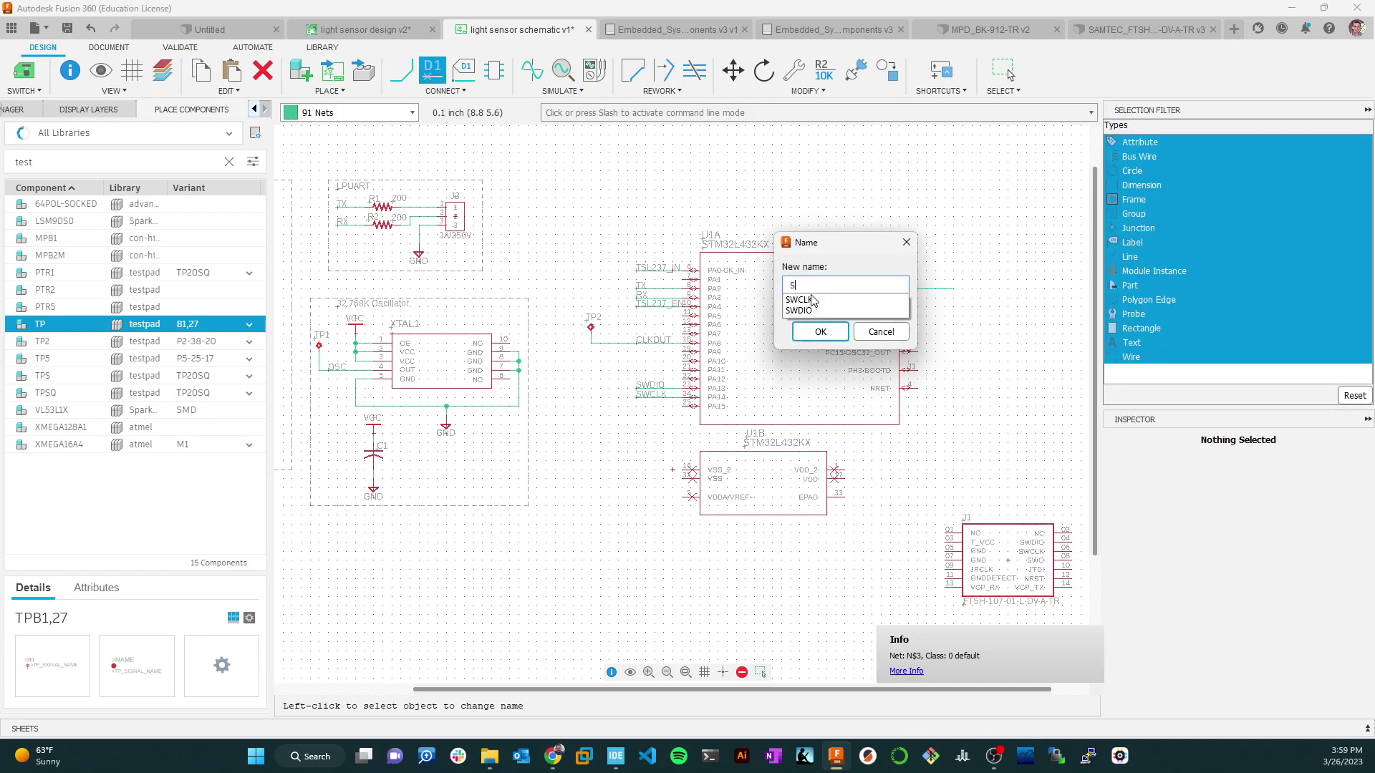
pyautogui.write('W')
pyautogui.click(813, 301)
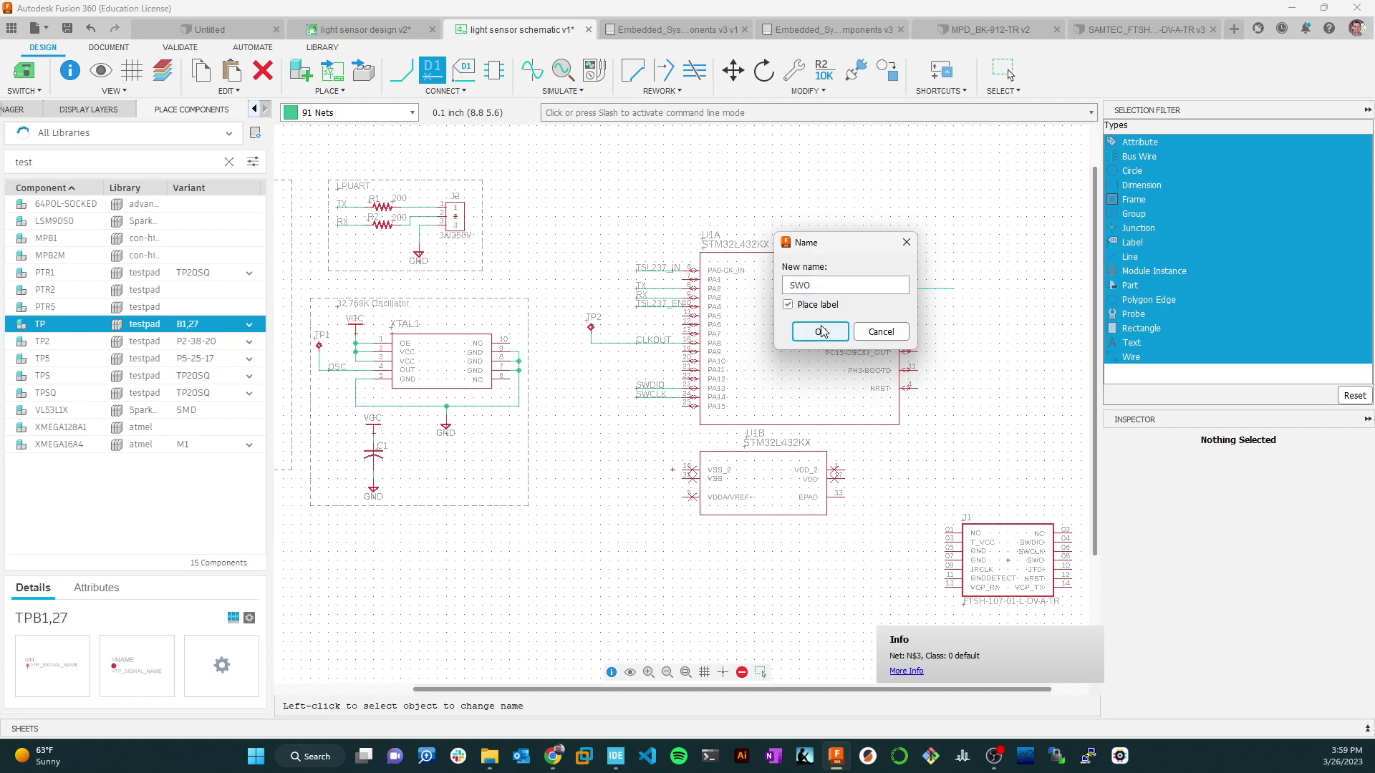
pyautogui.click(819, 331)
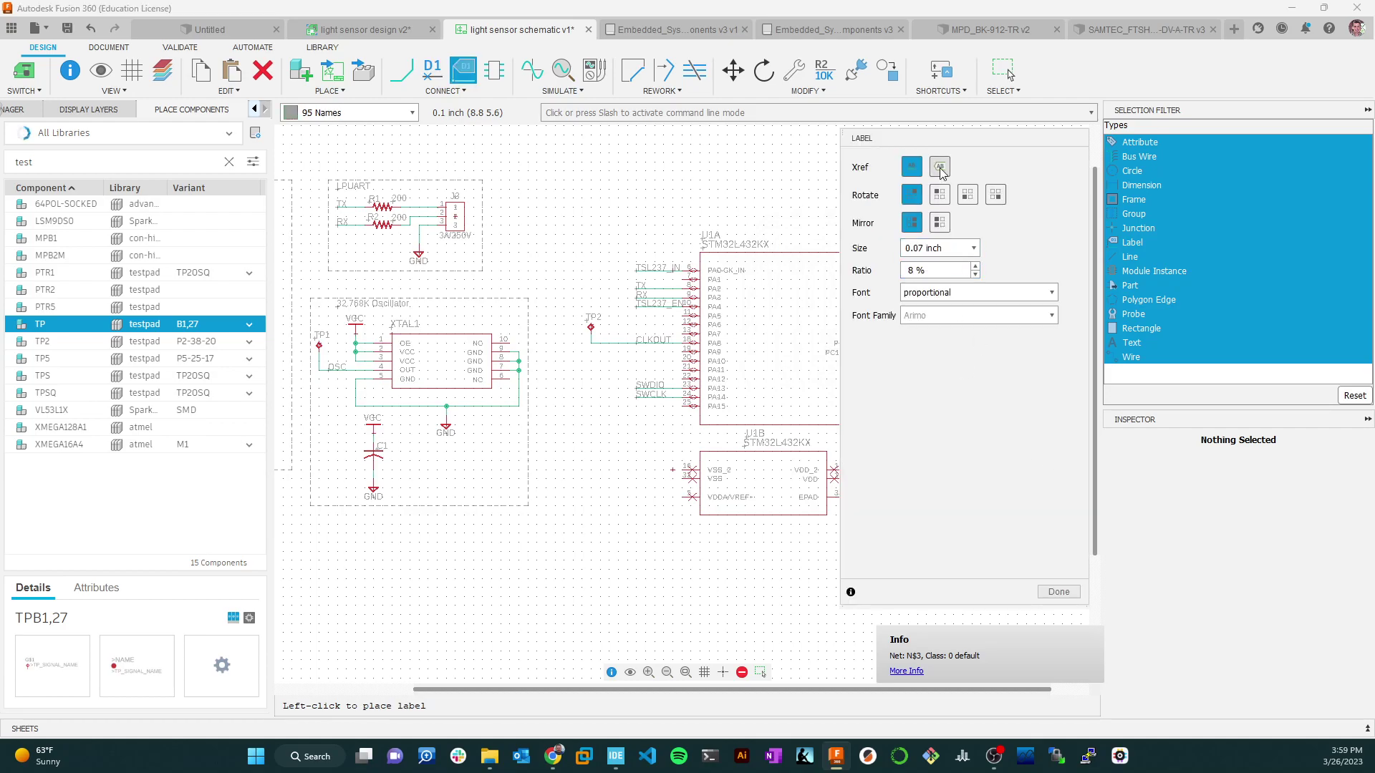
pyautogui.click(792, 208)
# Move the SWO label to the end of the PB3 wire.
pyautogui.press('m')
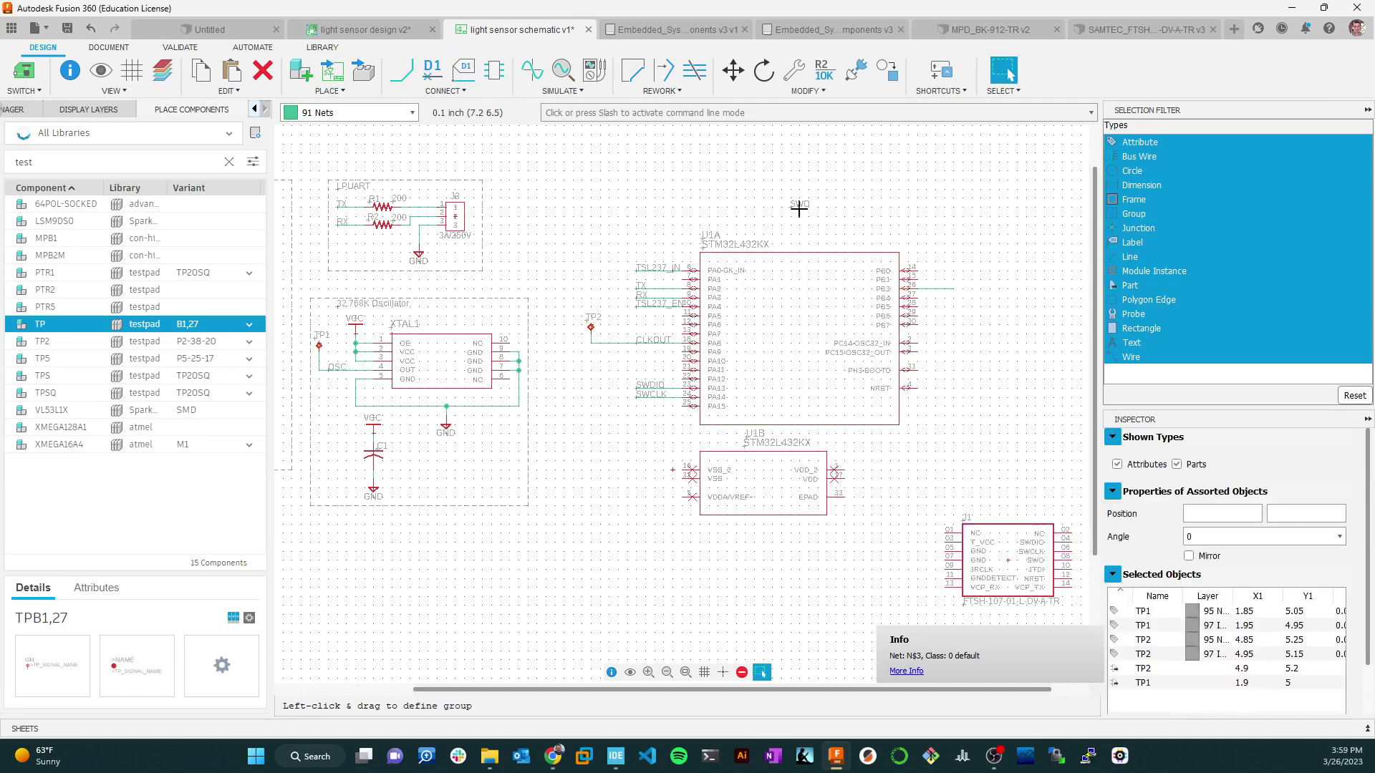
pyautogui.click(795, 206)
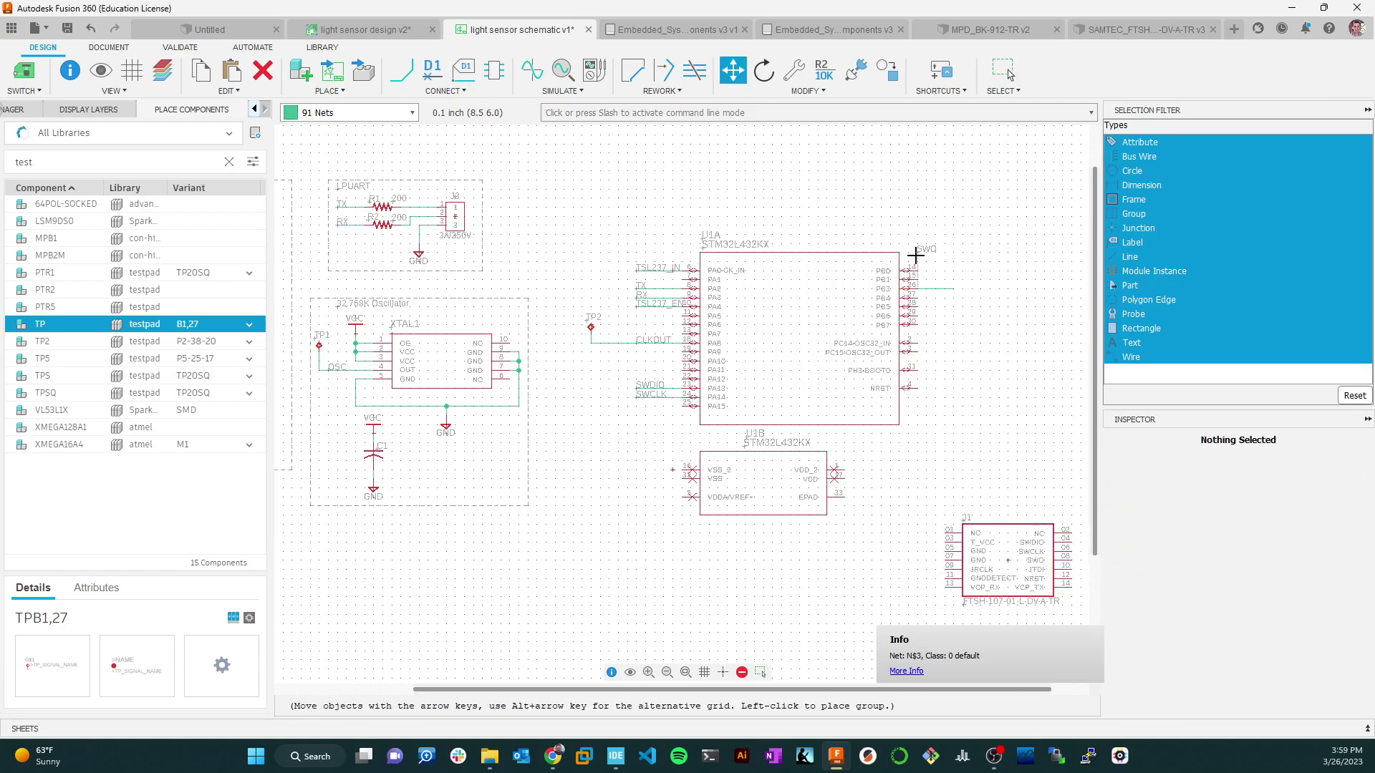
pyautogui.click(930, 287)
pyautogui.press('Escape')
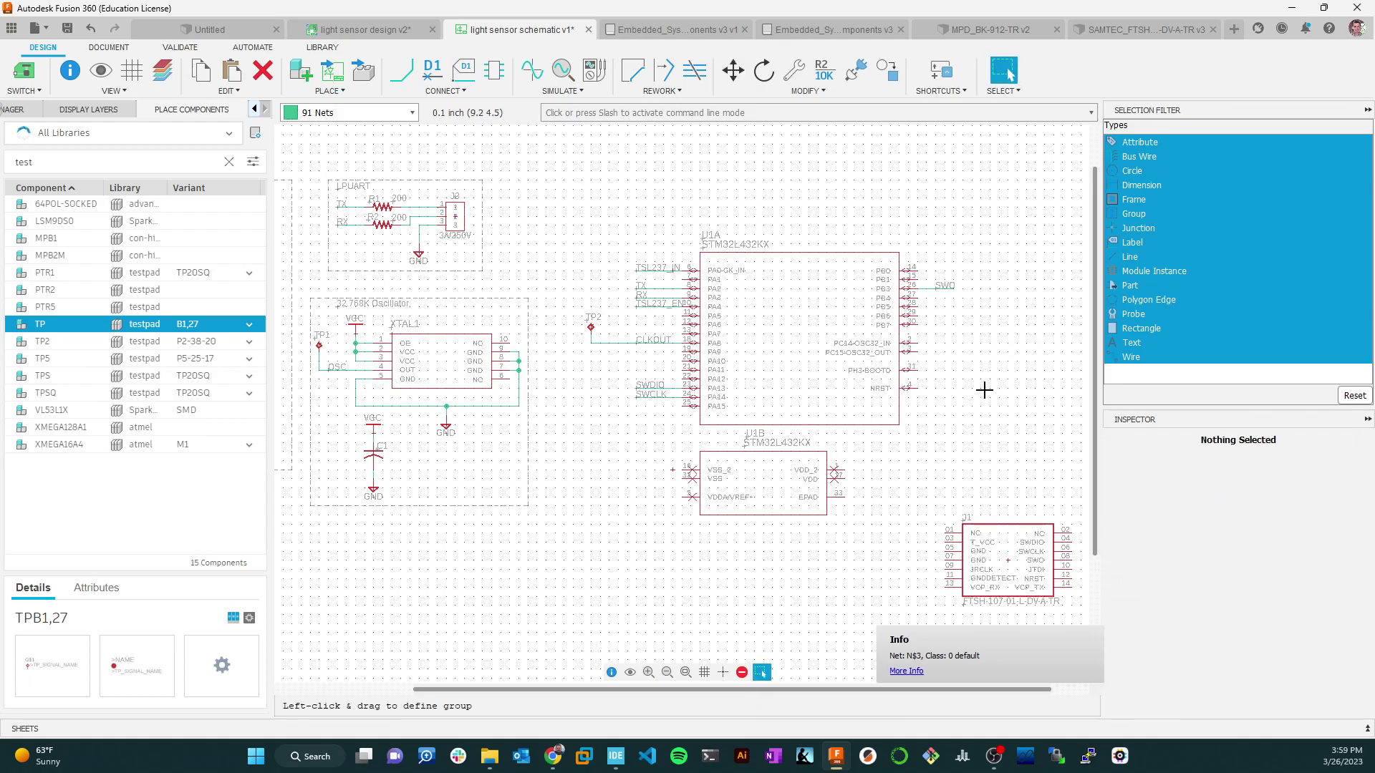
pyautogui.scroll(-1, 984, 388)
# Draw a short wire right from U1A's NRST pin, name its net NRST, and set the label.
pyautogui.scroll(2, 978, 405)
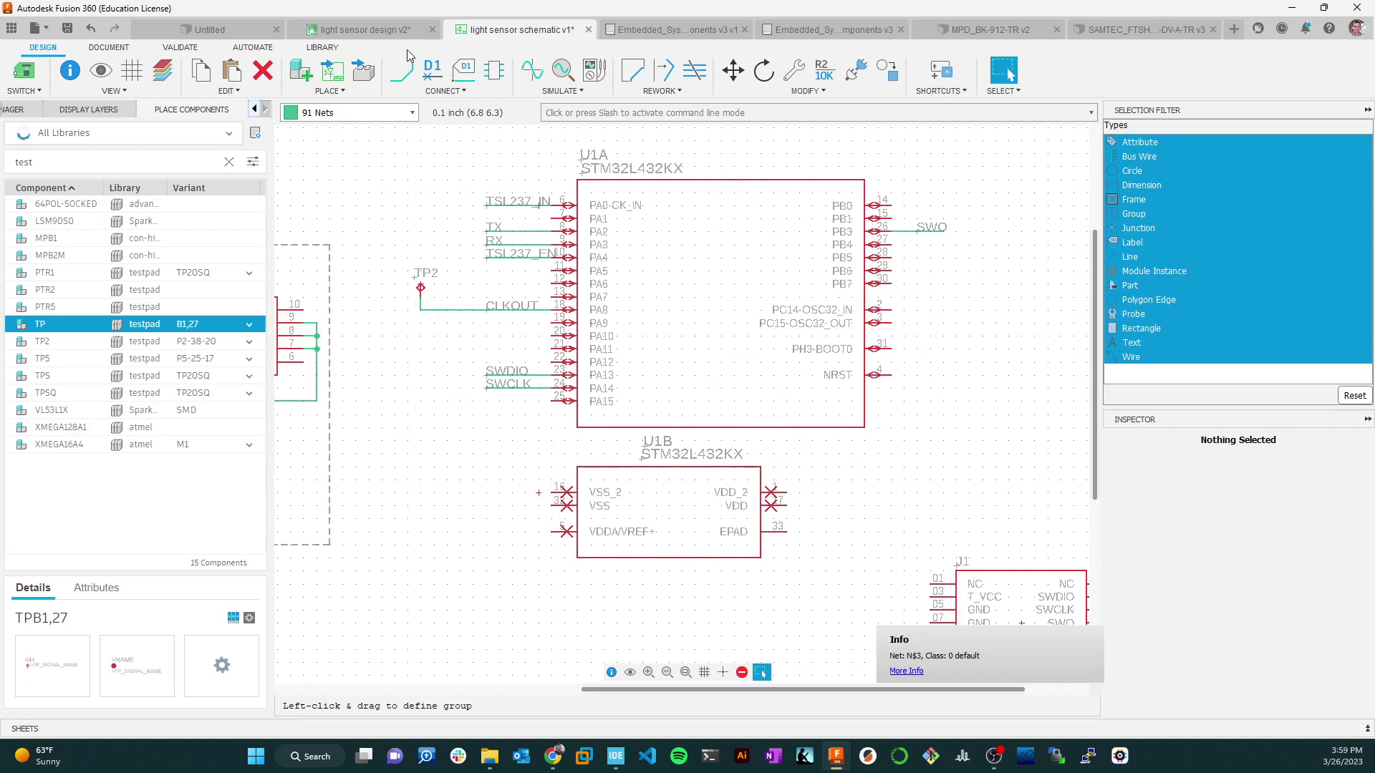
pyautogui.press('n')
pyautogui.click(891, 374)
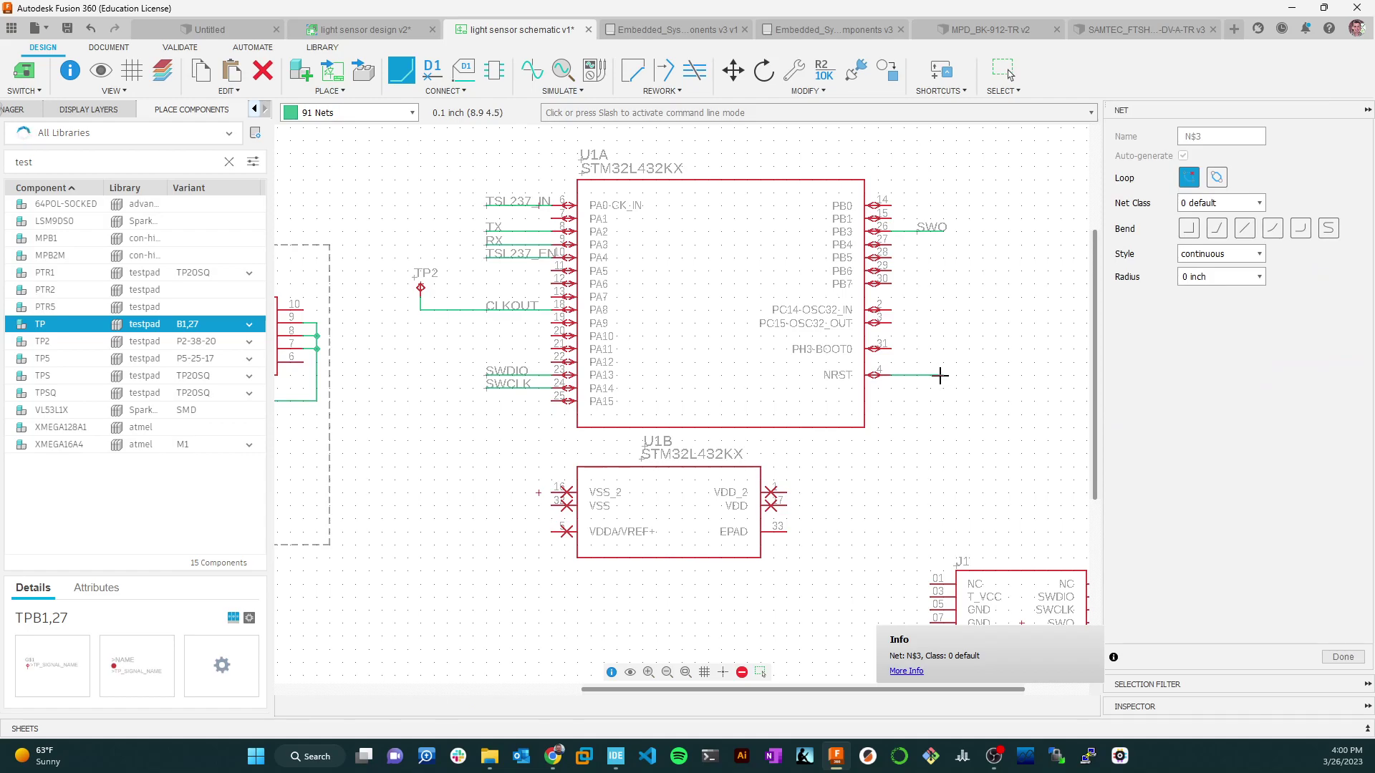
pyautogui.doubleClick(940, 375)
pyautogui.press('Escape')
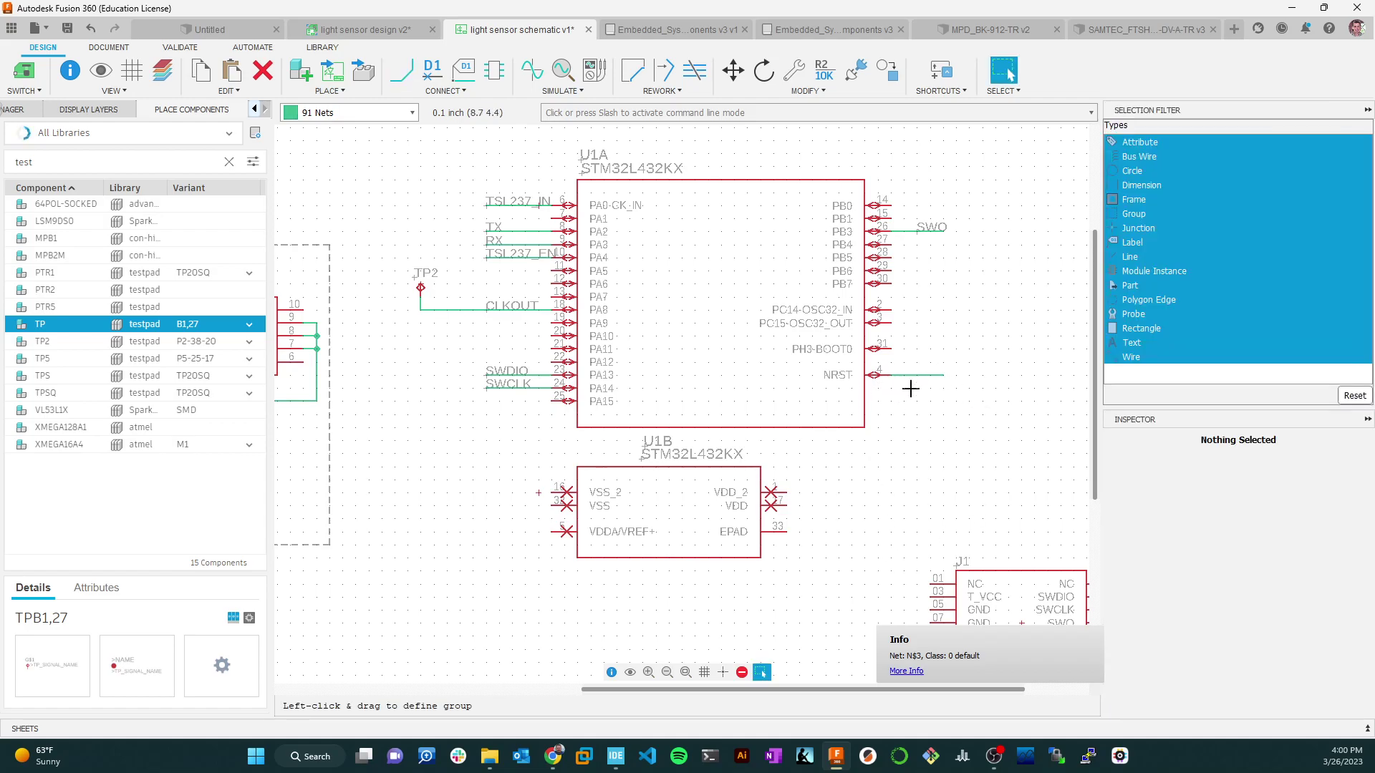
pyautogui.rightClick(932, 378)
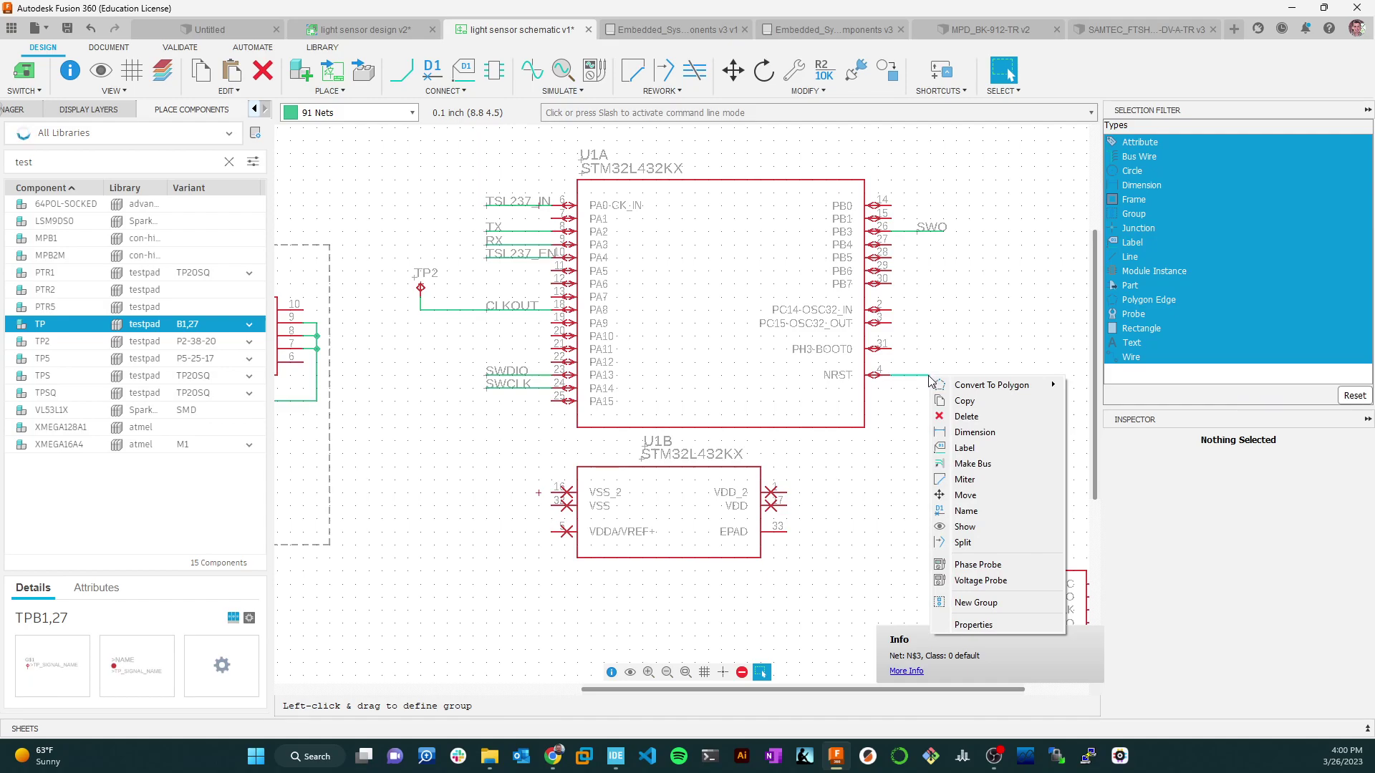
pyautogui.click(968, 512)
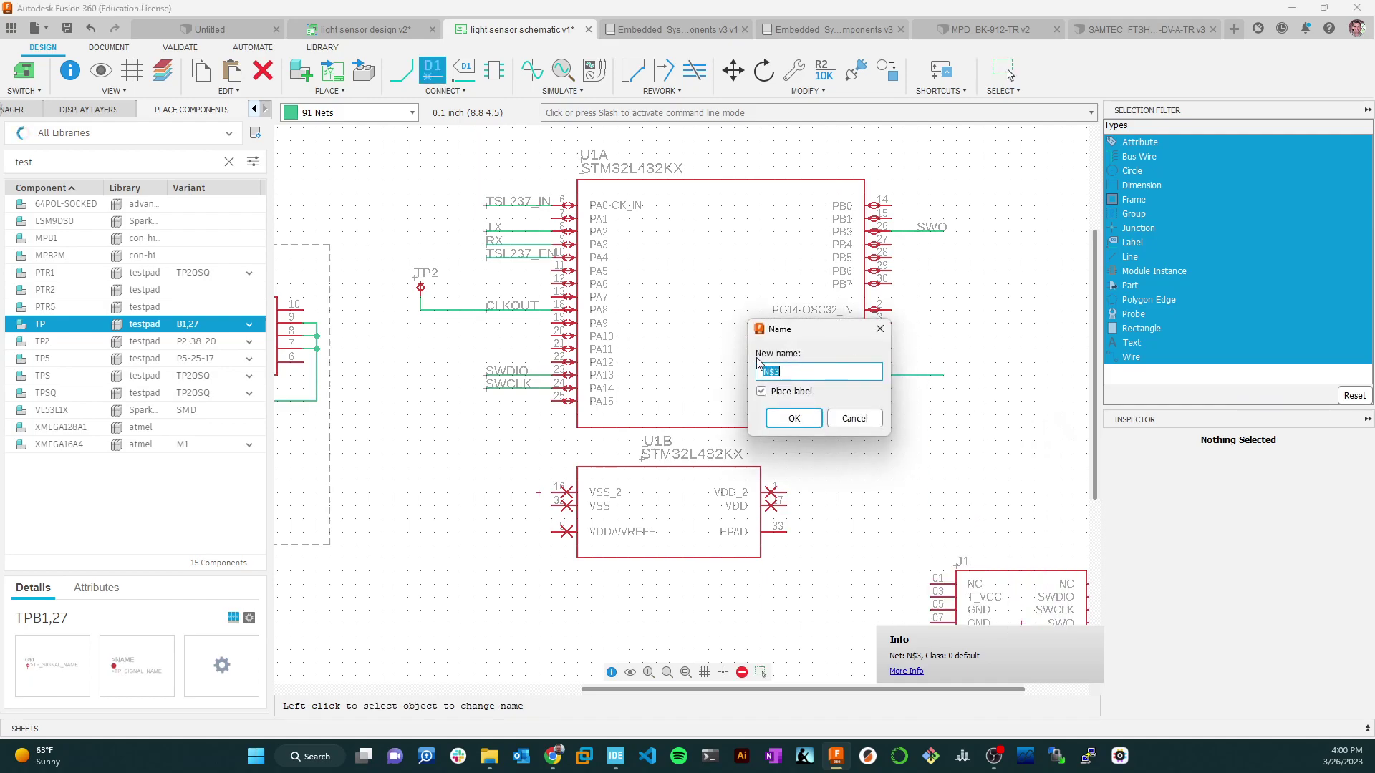
pyautogui.write('NRST')
pyautogui.click(793, 418)
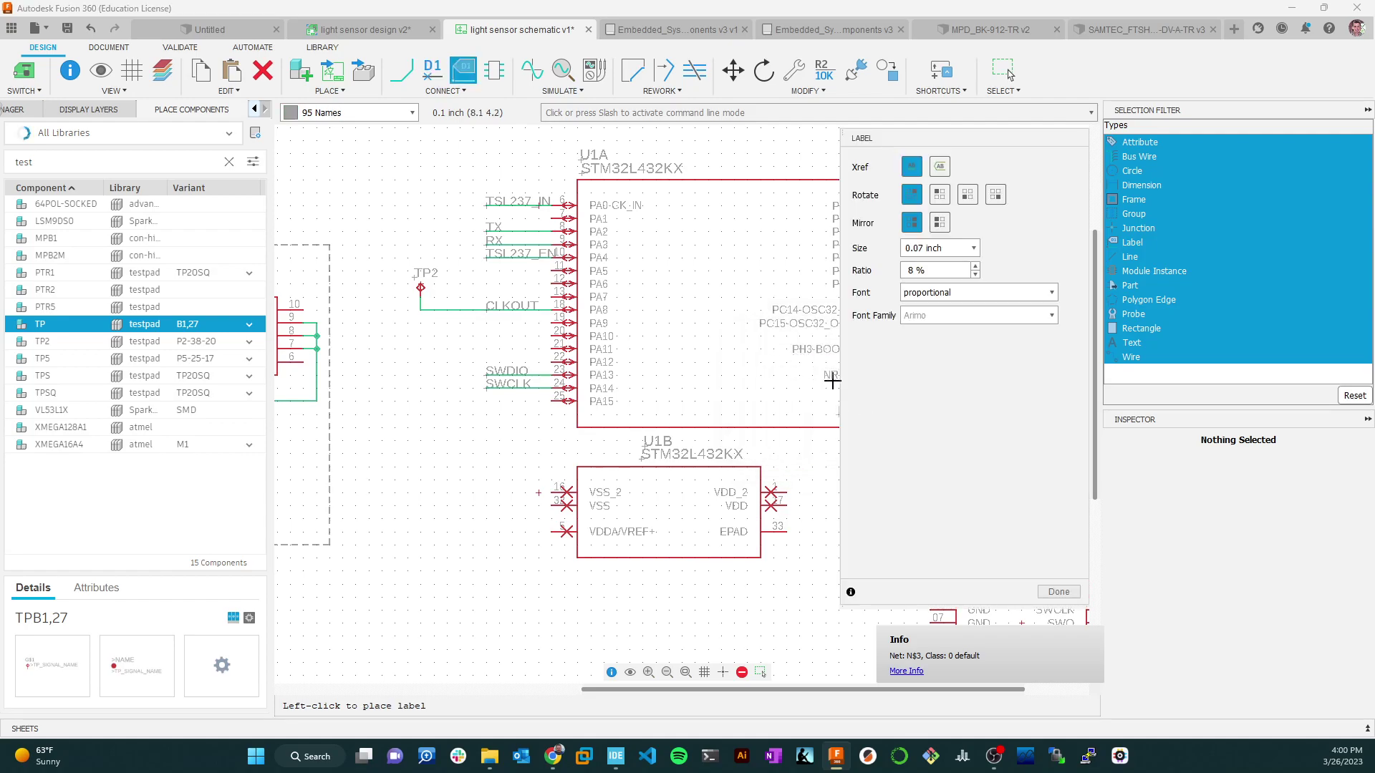
pyautogui.click(829, 495)
# Reposition the misplaced NRST label onto its wire, then check the wiki reference schematic.
pyautogui.click(828, 490)
pyautogui.click(787, 479)
pyautogui.click(835, 486)
pyautogui.click(787, 480)
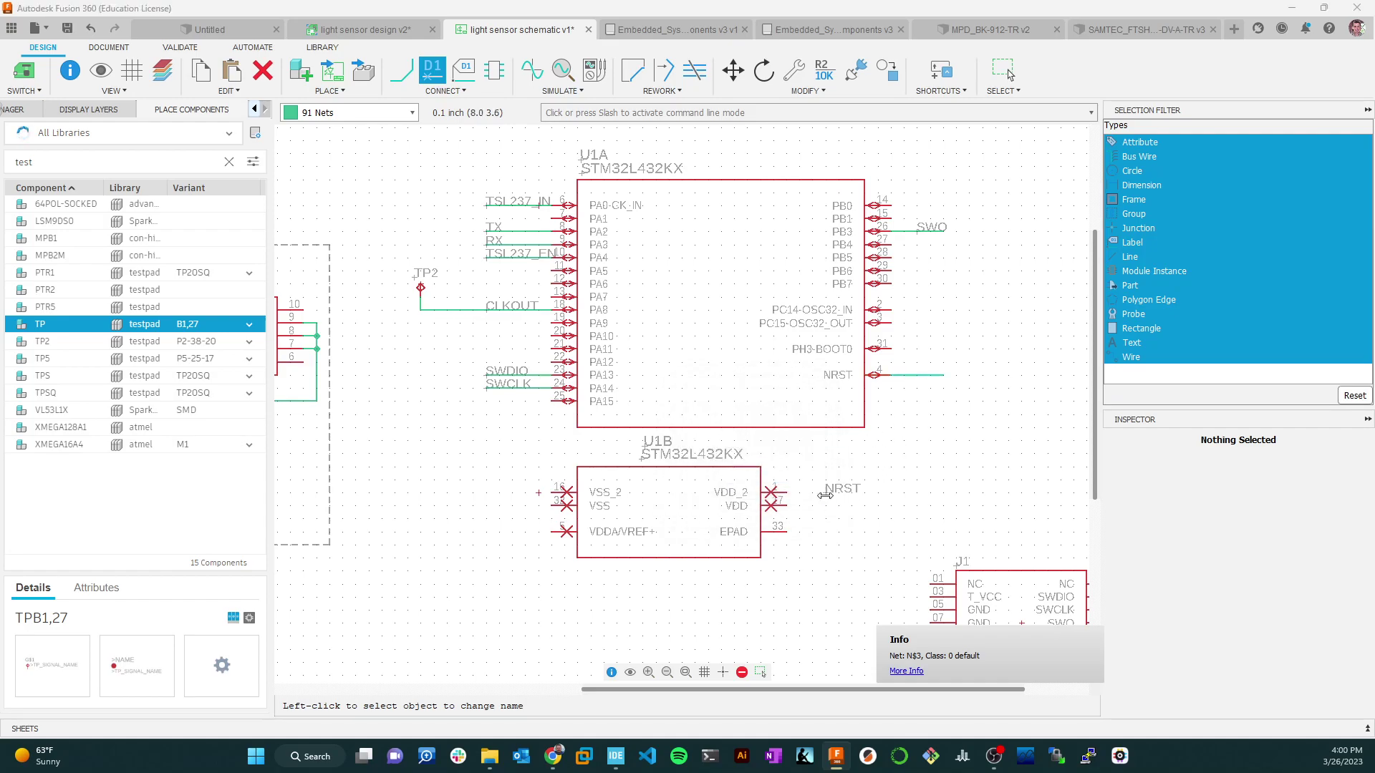
pyautogui.click(781, 472)
pyautogui.press('Escape')
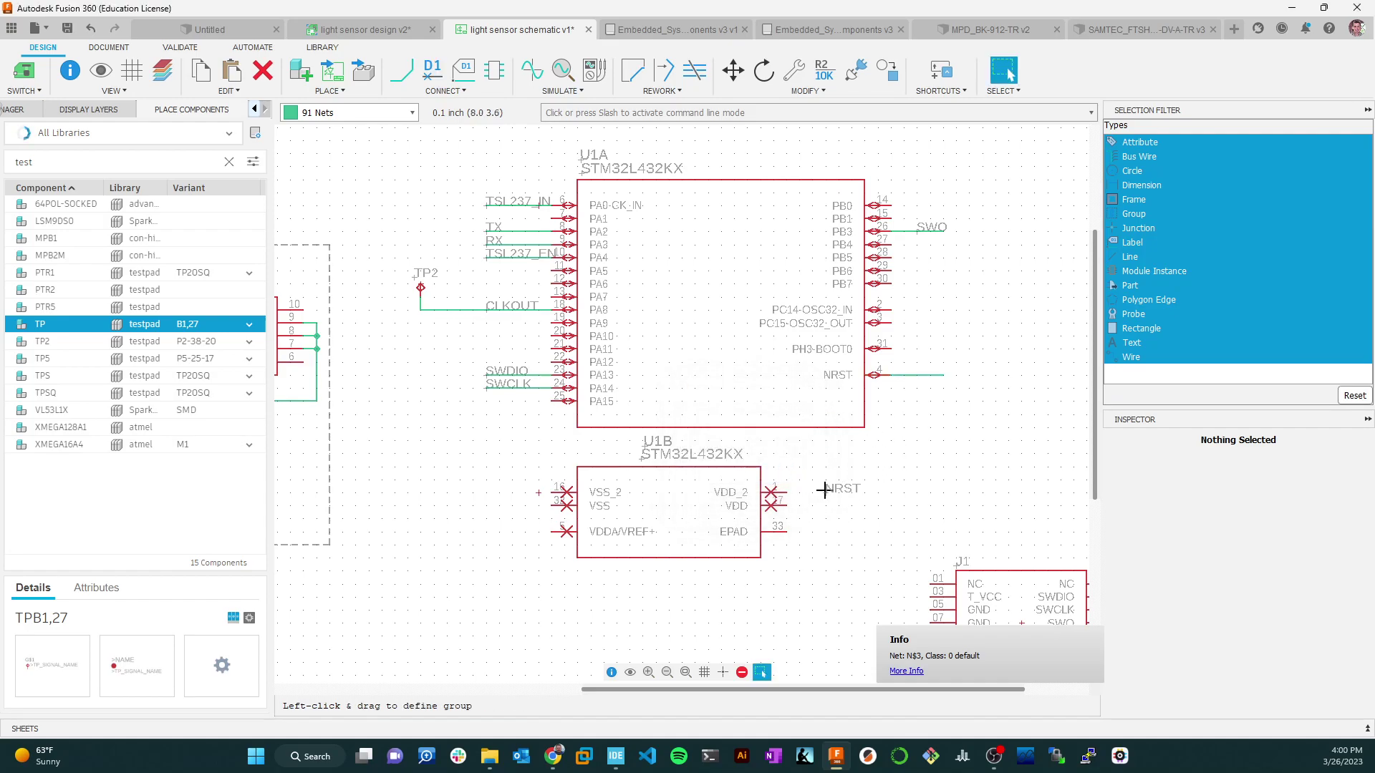
pyautogui.press('m')
pyautogui.click(825, 490)
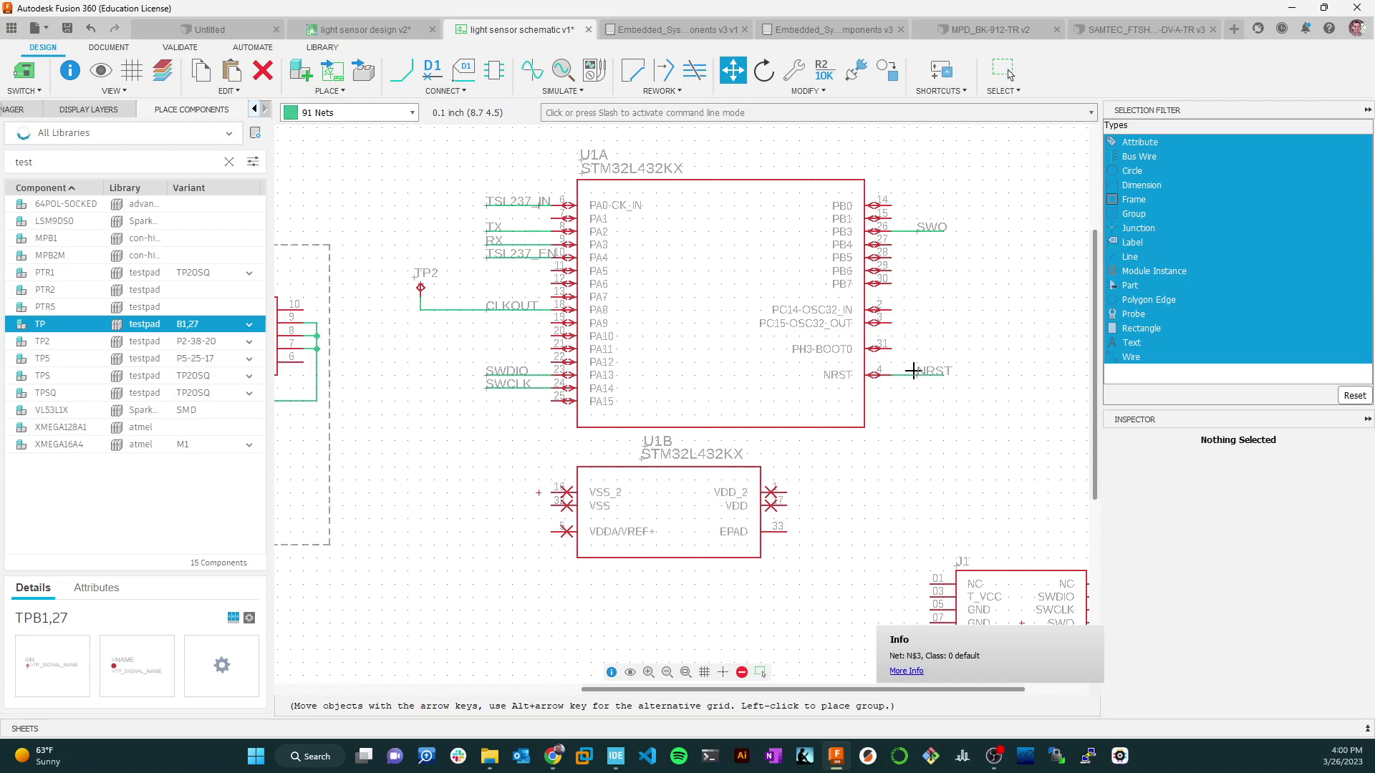
pyautogui.press('Escape')
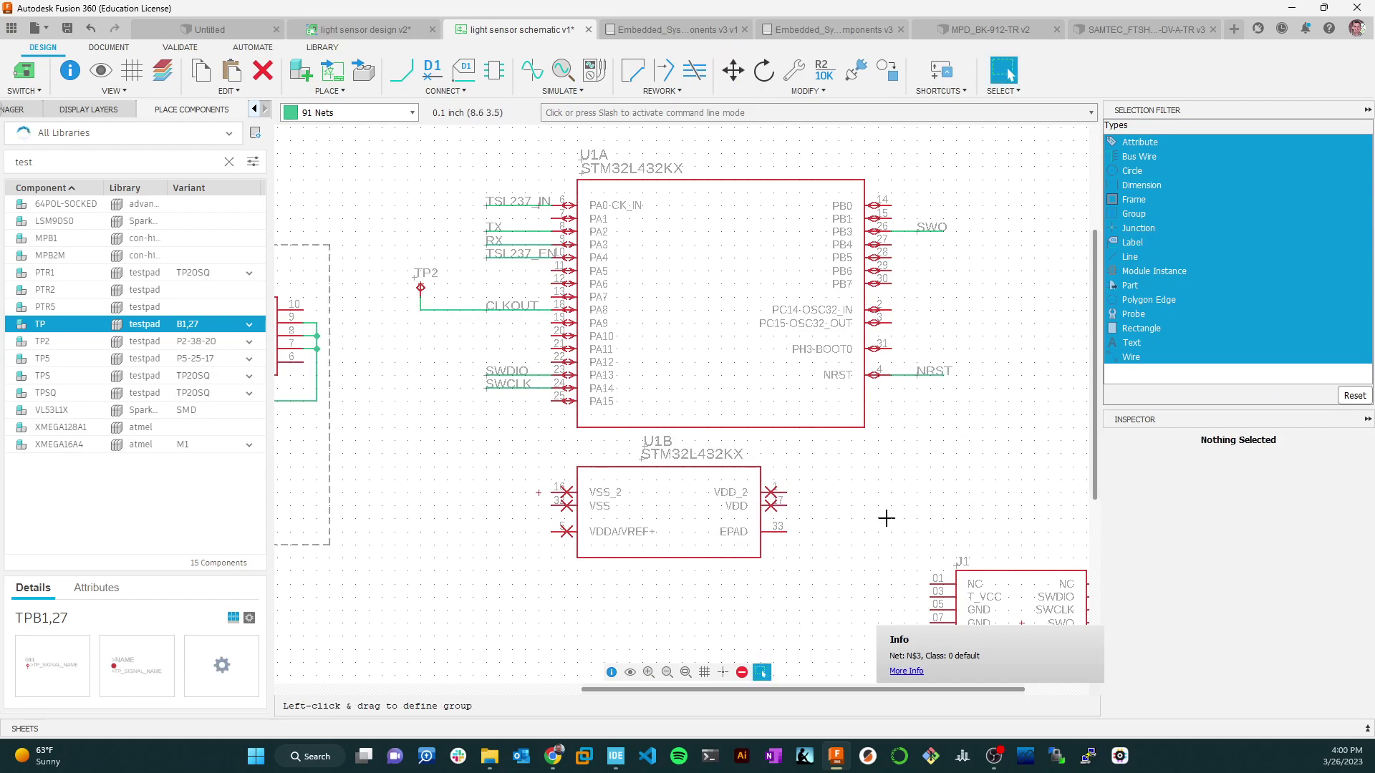
pyautogui.scroll(-3, 623, 418)
pyautogui.moveTo(516, 419); pyautogui.dragTo(635, 370, button='middle')
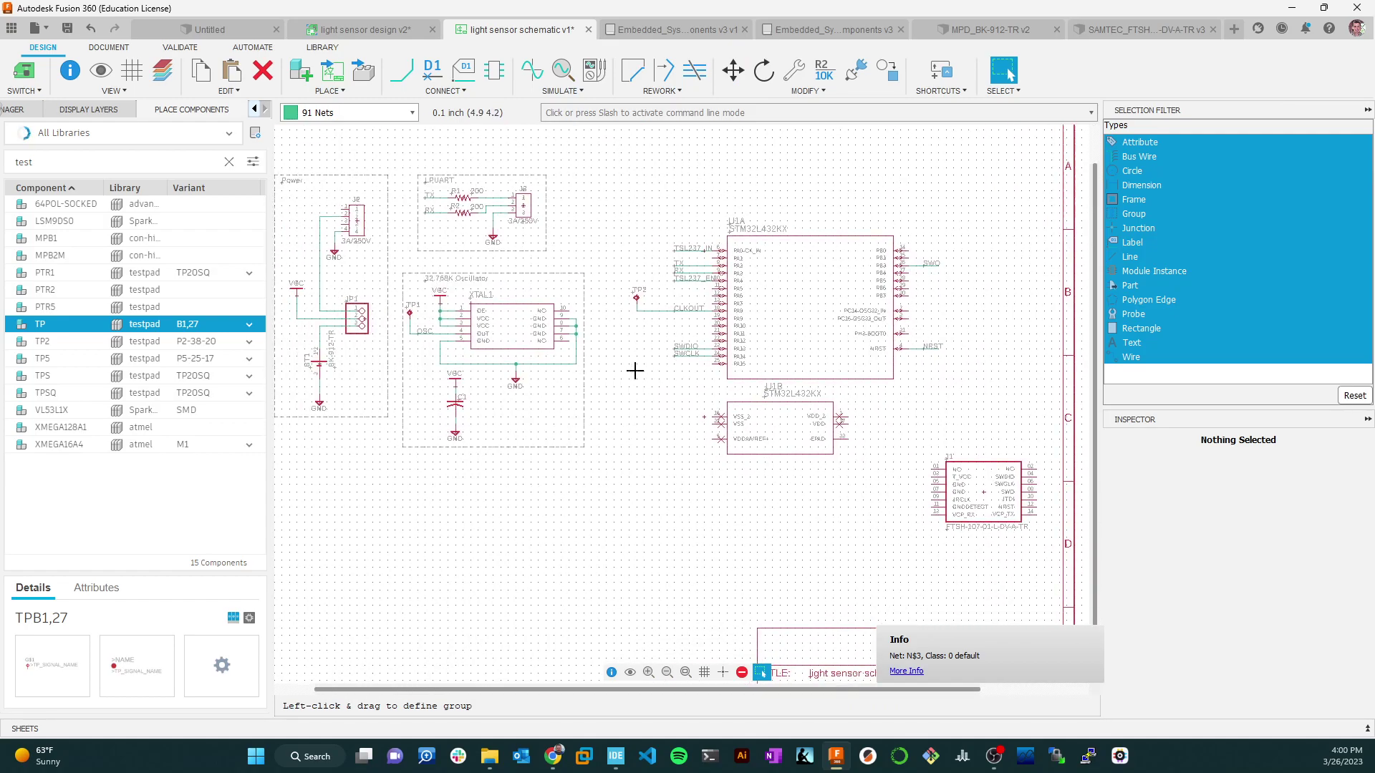
pyautogui.hotkey('alt', 'Tab')
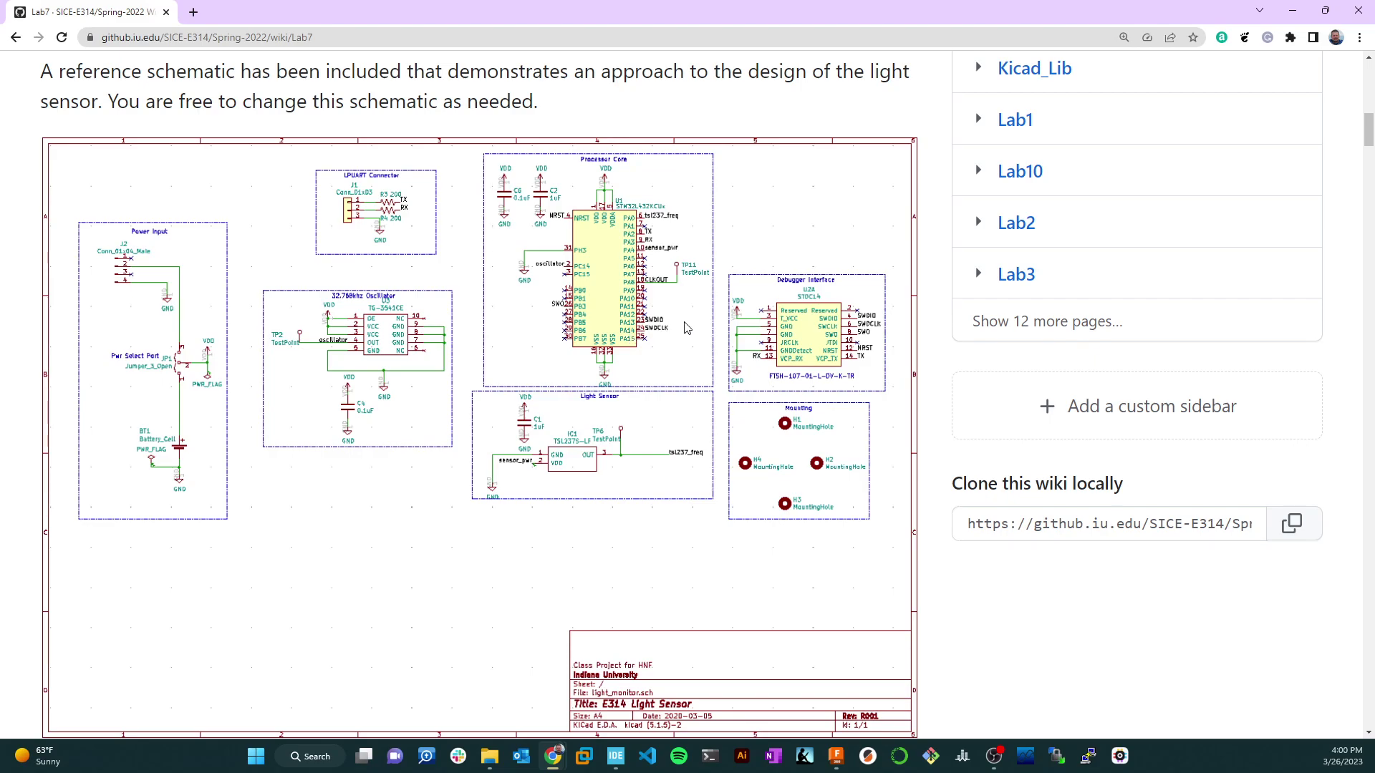
pyautogui.hotkey('alt', 'Tab')
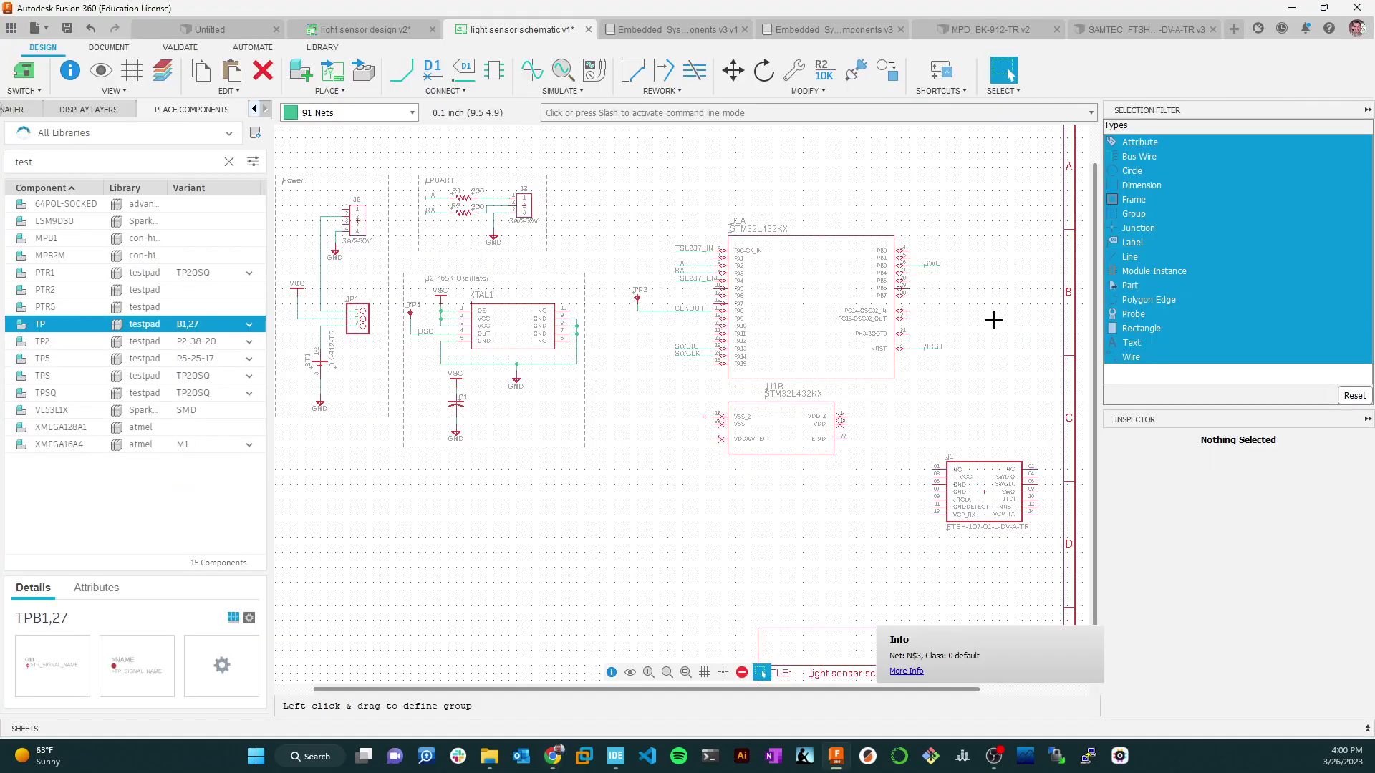
# Draw a short wire from the PC14-OSC32_IN pin, name its net OSC and confirm connecting.
pyautogui.scroll(5, 938, 301)
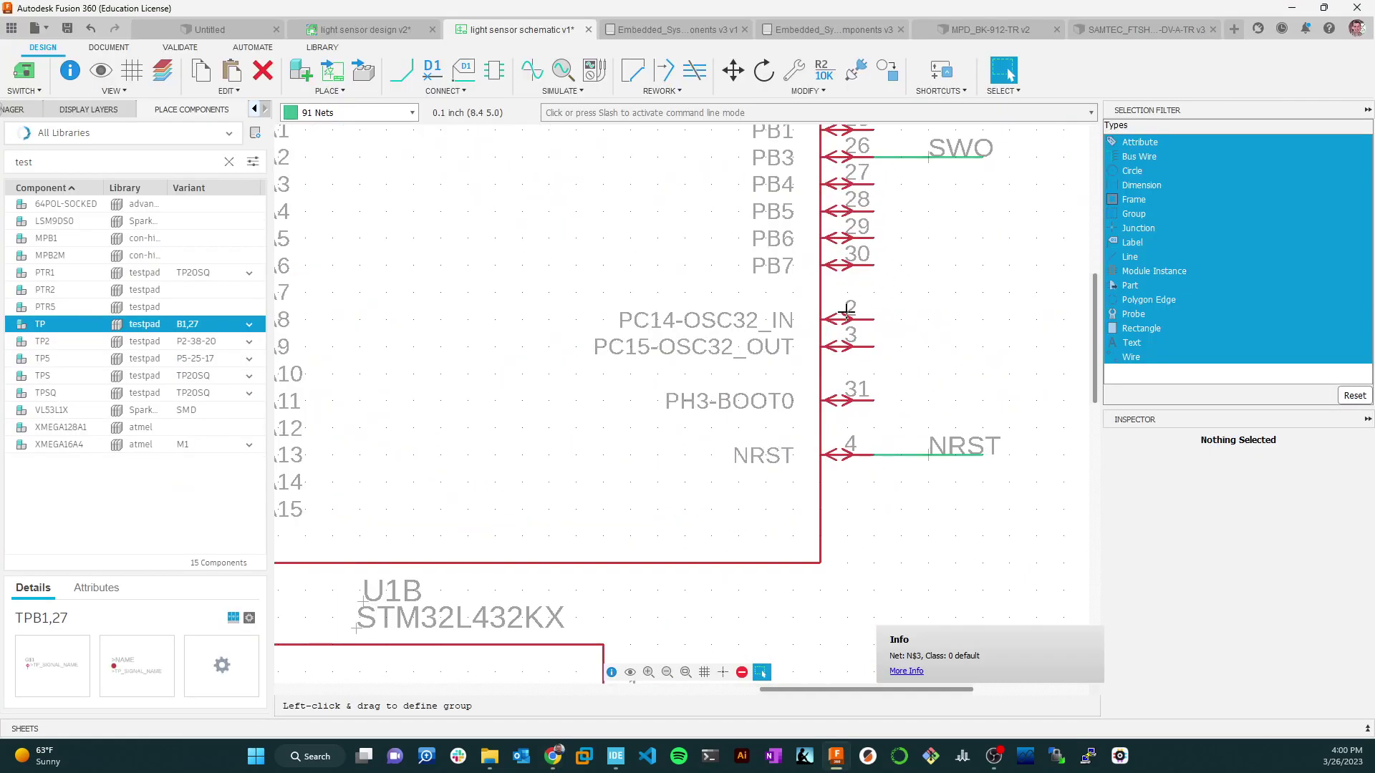
pyautogui.click(401, 70)
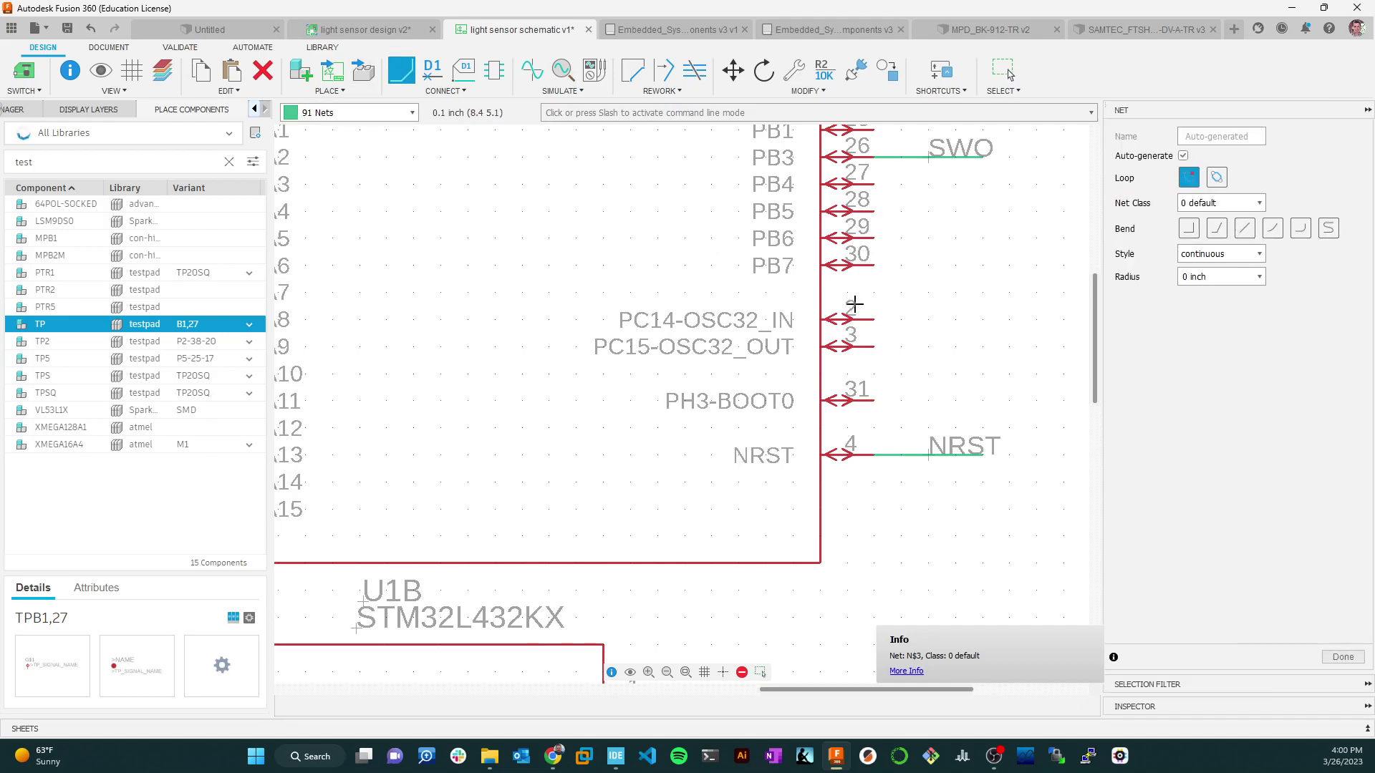
pyautogui.click(873, 319)
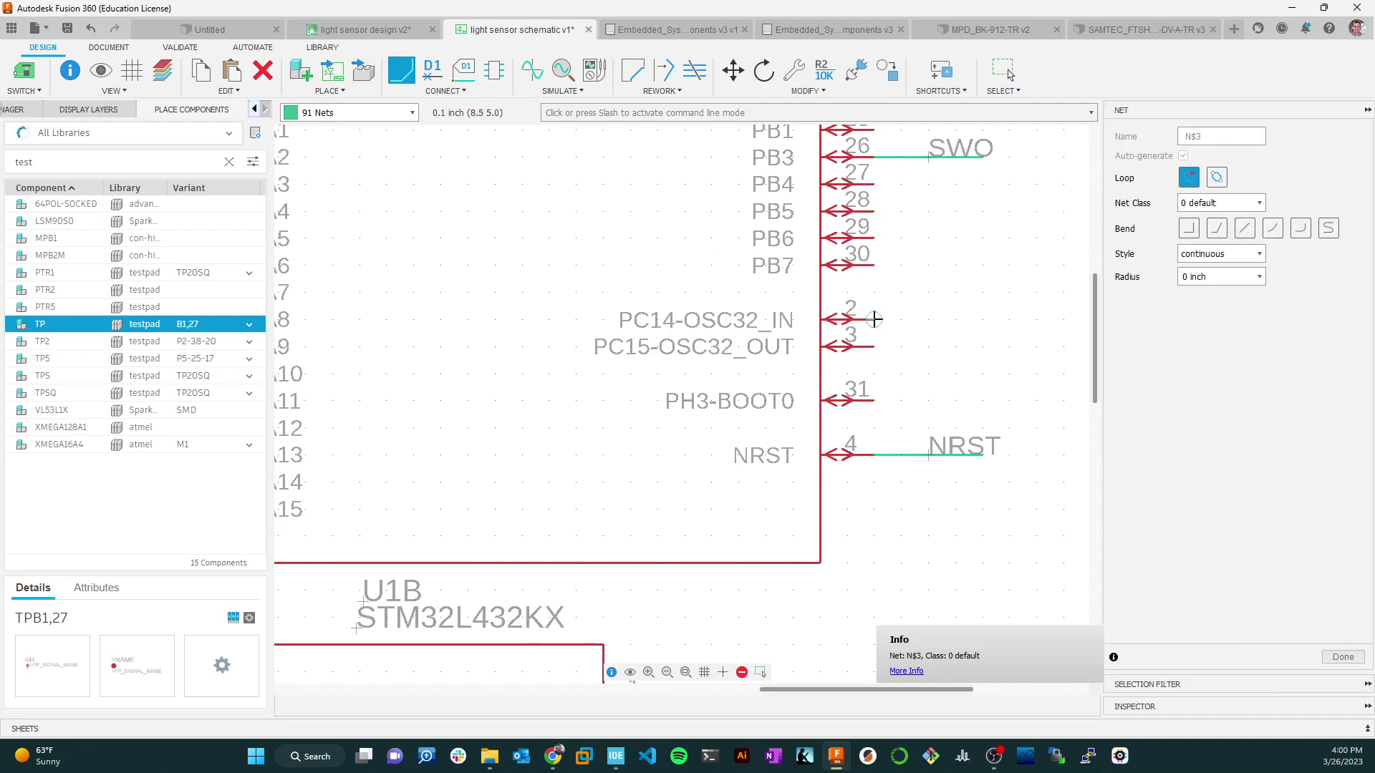
pyautogui.doubleClick(973, 315)
pyautogui.rightClick(935, 317)
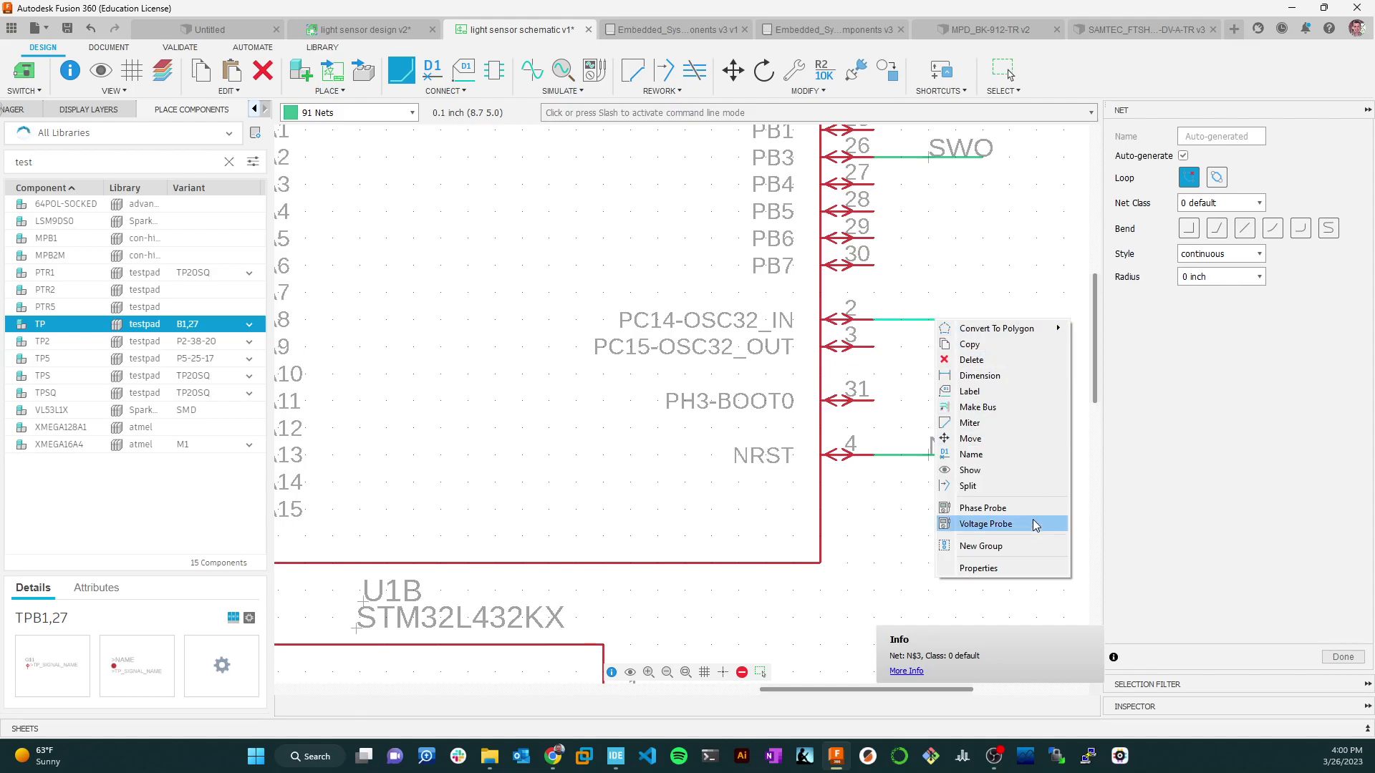
pyautogui.click(974, 454)
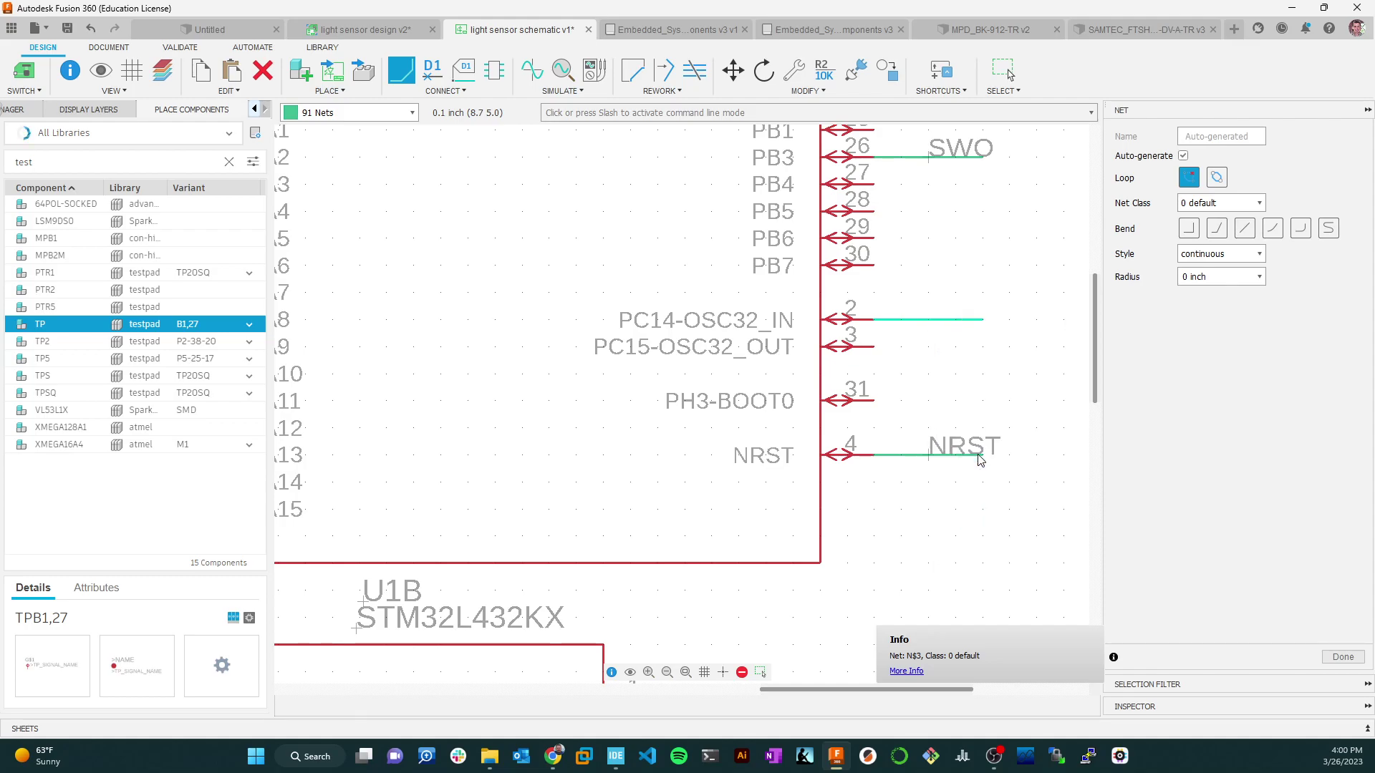
pyautogui.write('OS')
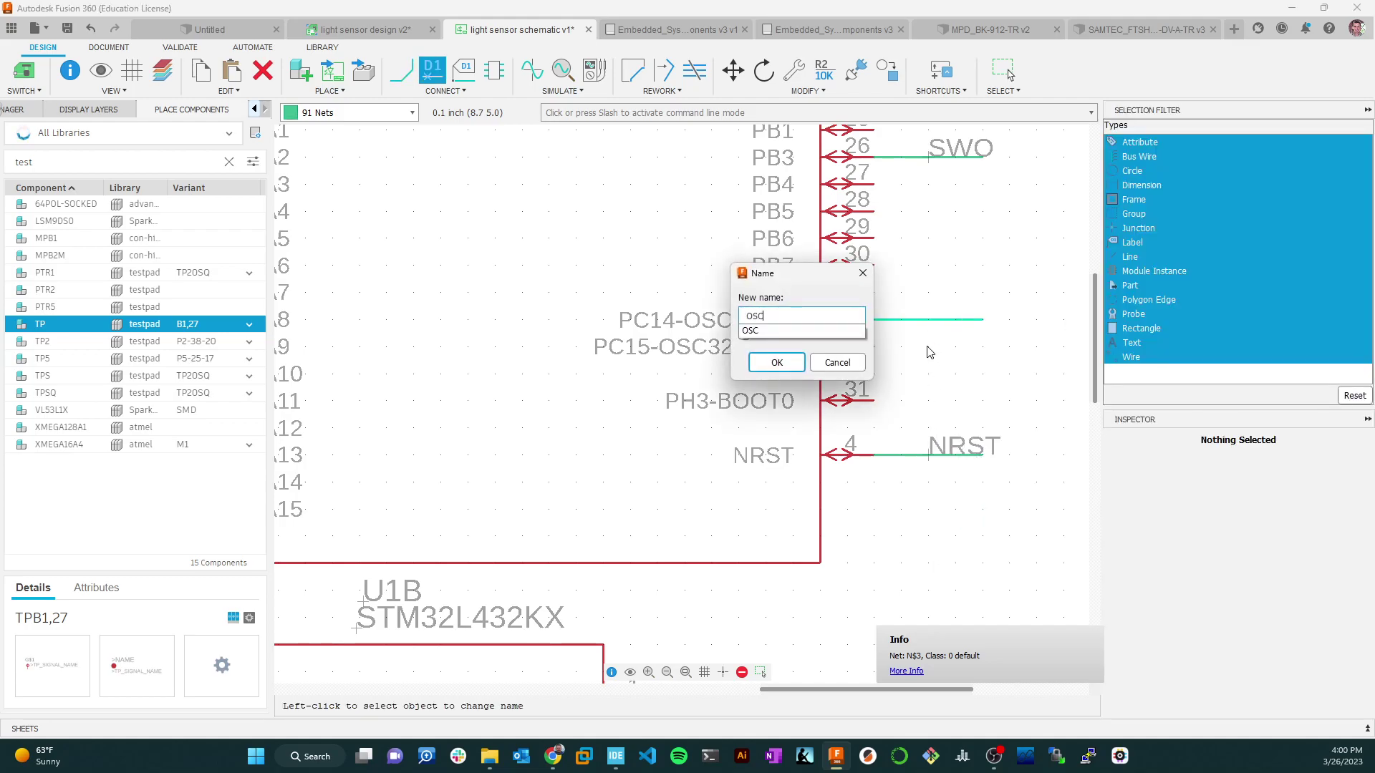
pyautogui.write('C')
pyautogui.press('Return')
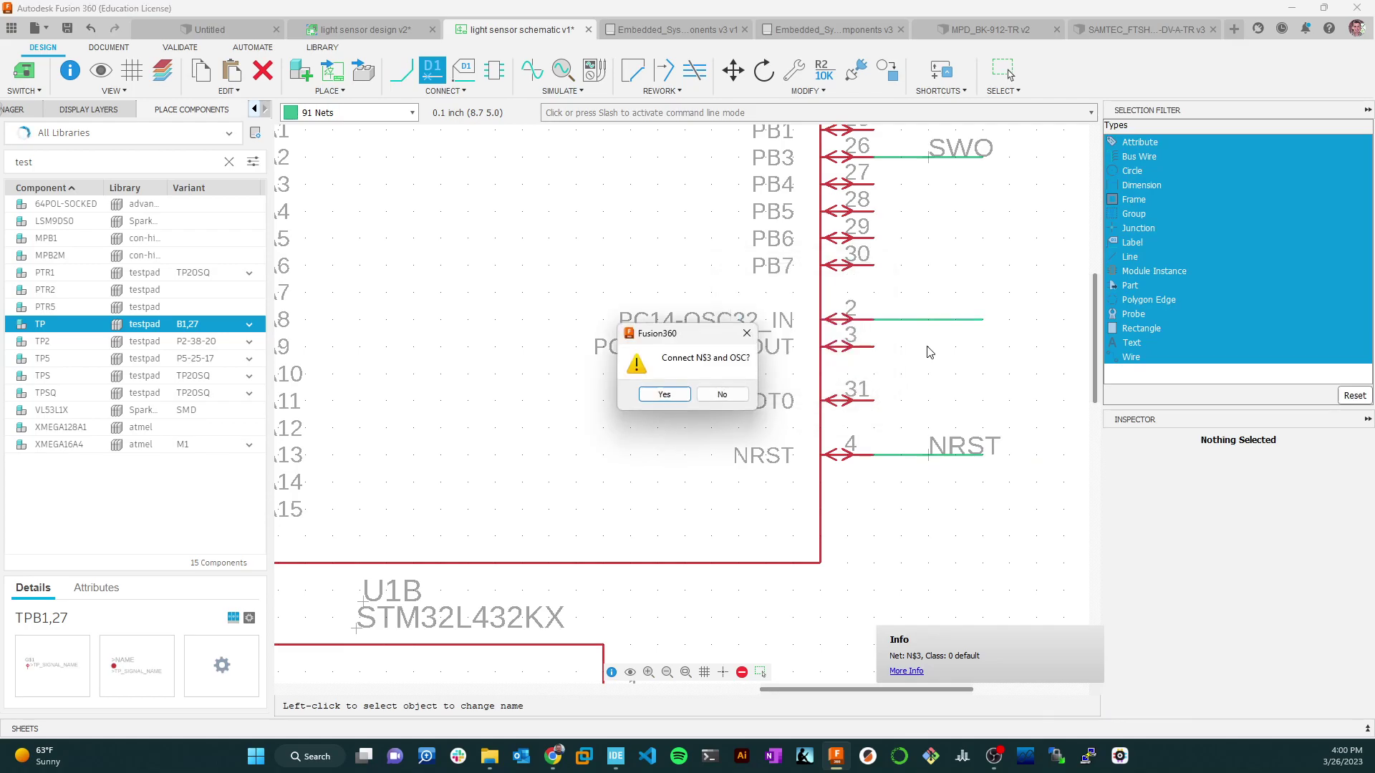
pyautogui.click(665, 395)
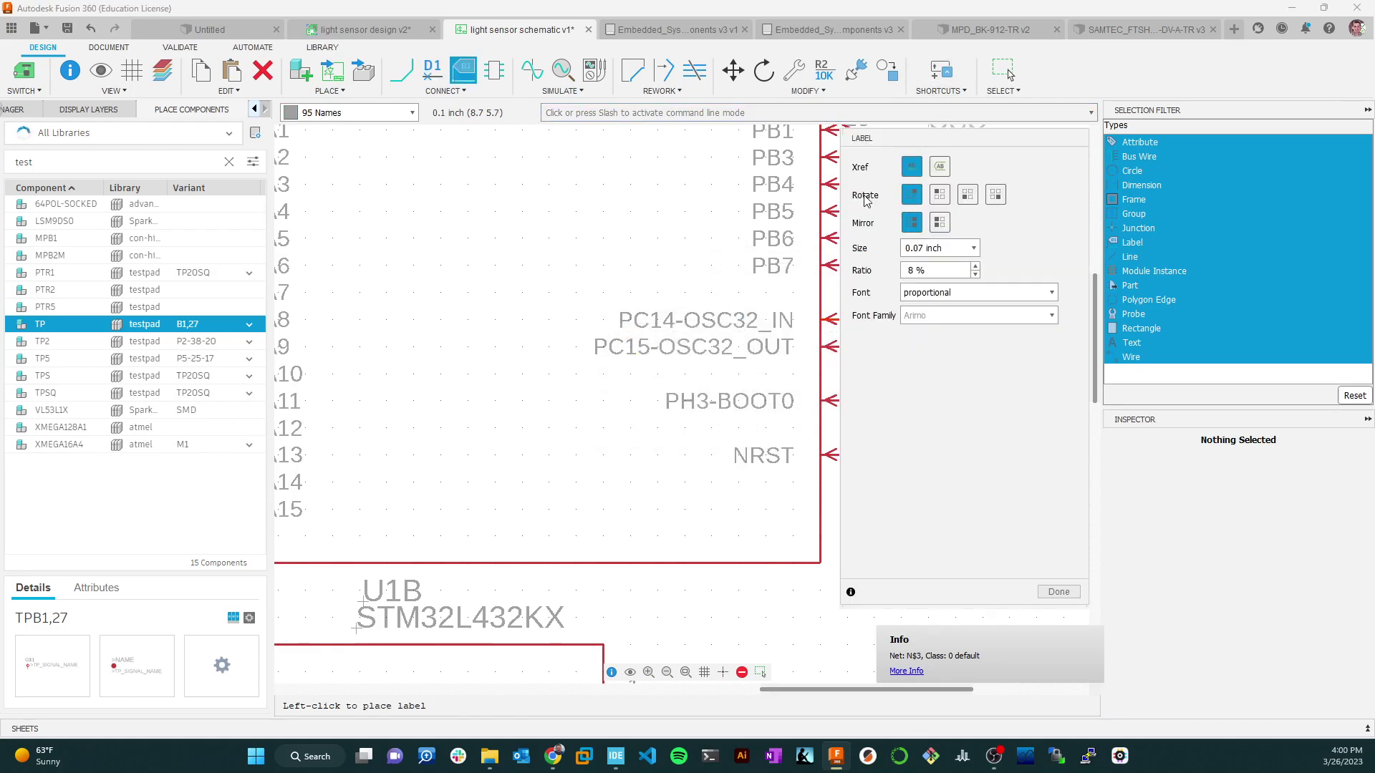
# Place the OSC label and move it onto the PC14 wire.
pyautogui.click(711, 266)
pyautogui.click(760, 672)
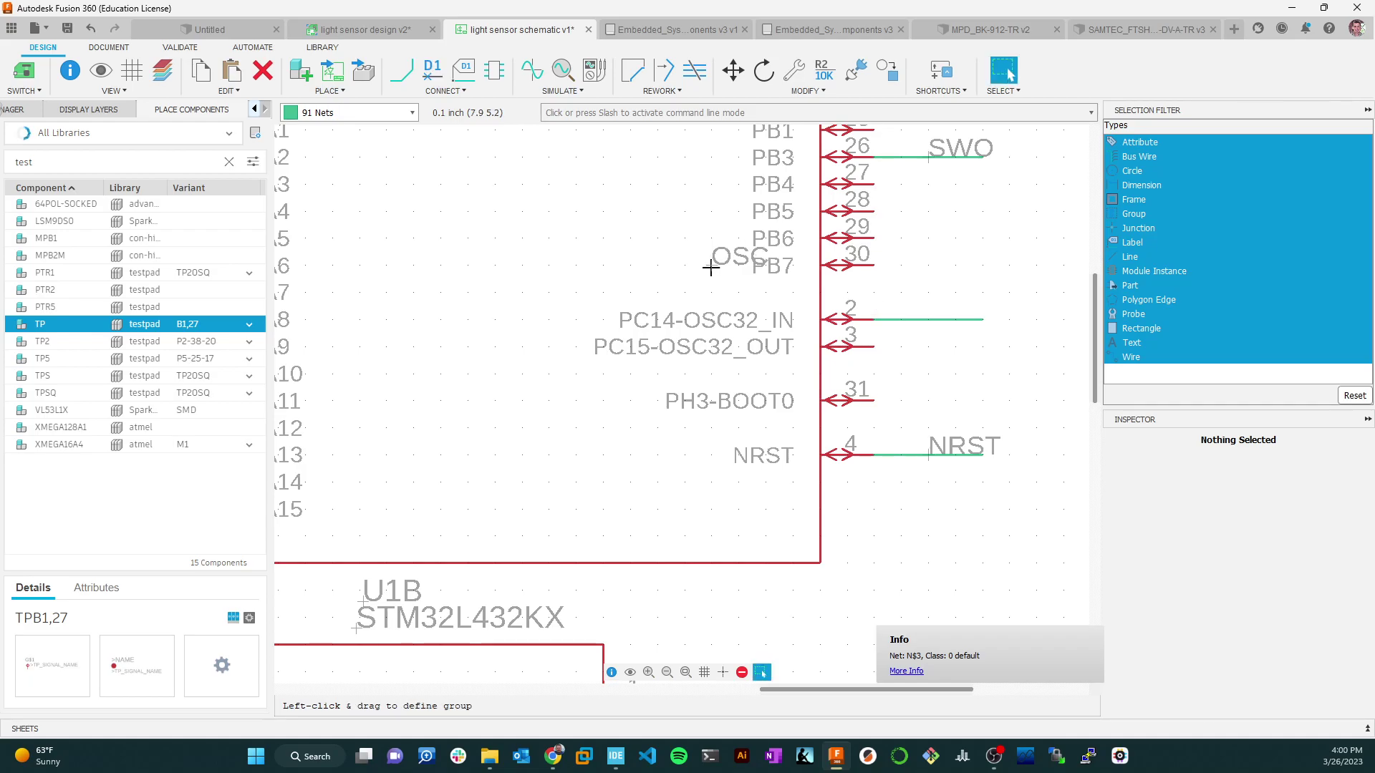
pyautogui.click(737, 257)
pyautogui.click(920, 306)
pyautogui.press('Escape')
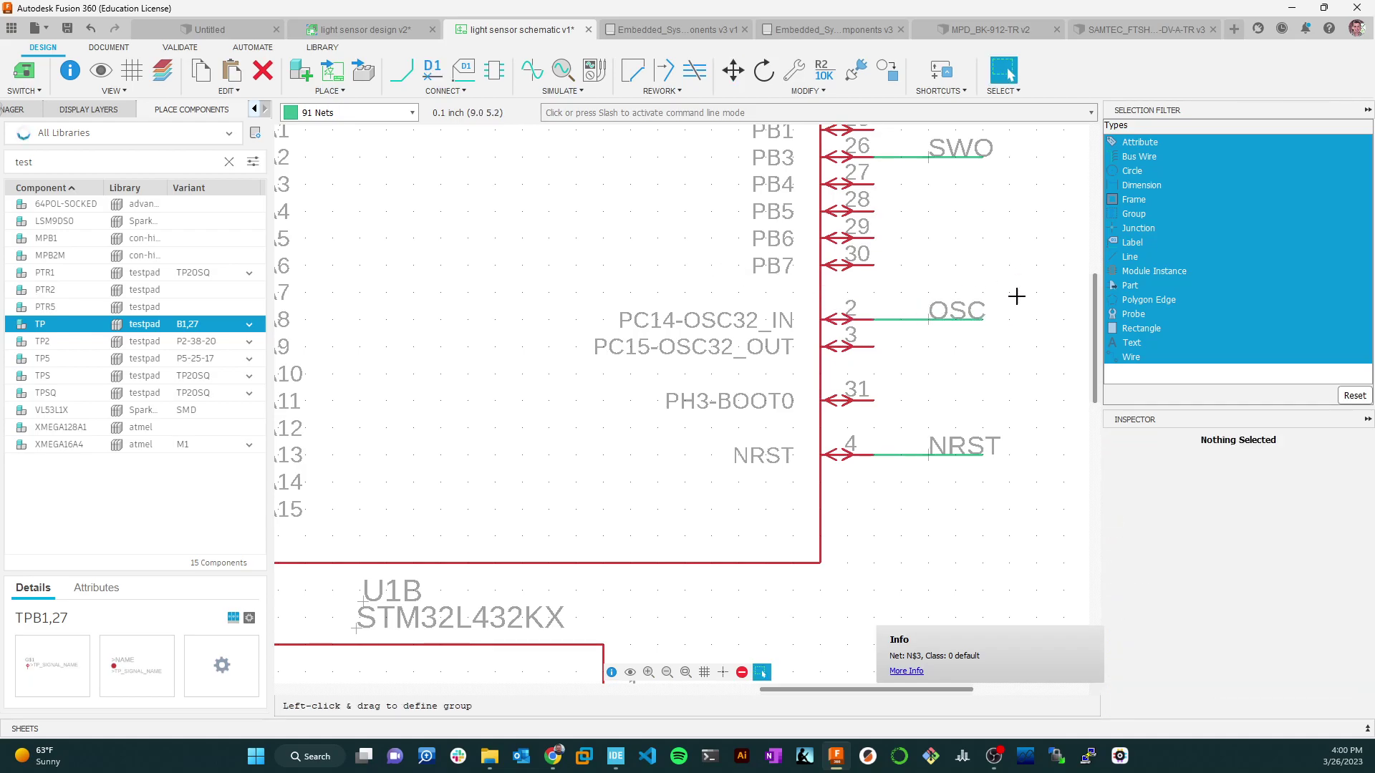
pyautogui.scroll(-5, 1015, 368)
pyautogui.scroll(3, 916, 365)
pyautogui.scroll(-3, 927, 347)
pyautogui.scroll(1, 922, 367)
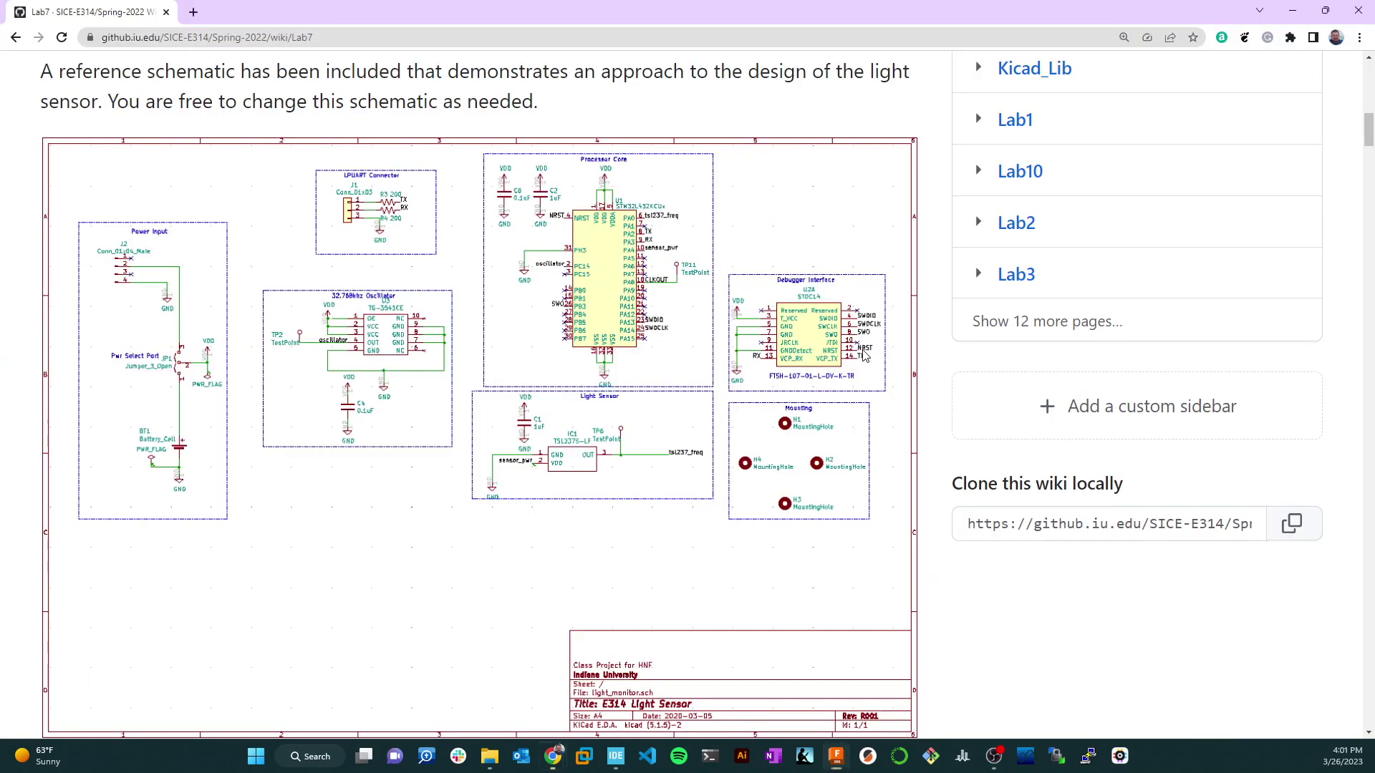
pyautogui.hotkey('alt', 'Tab')
pyautogui.hotkey('alt', 'Tab')
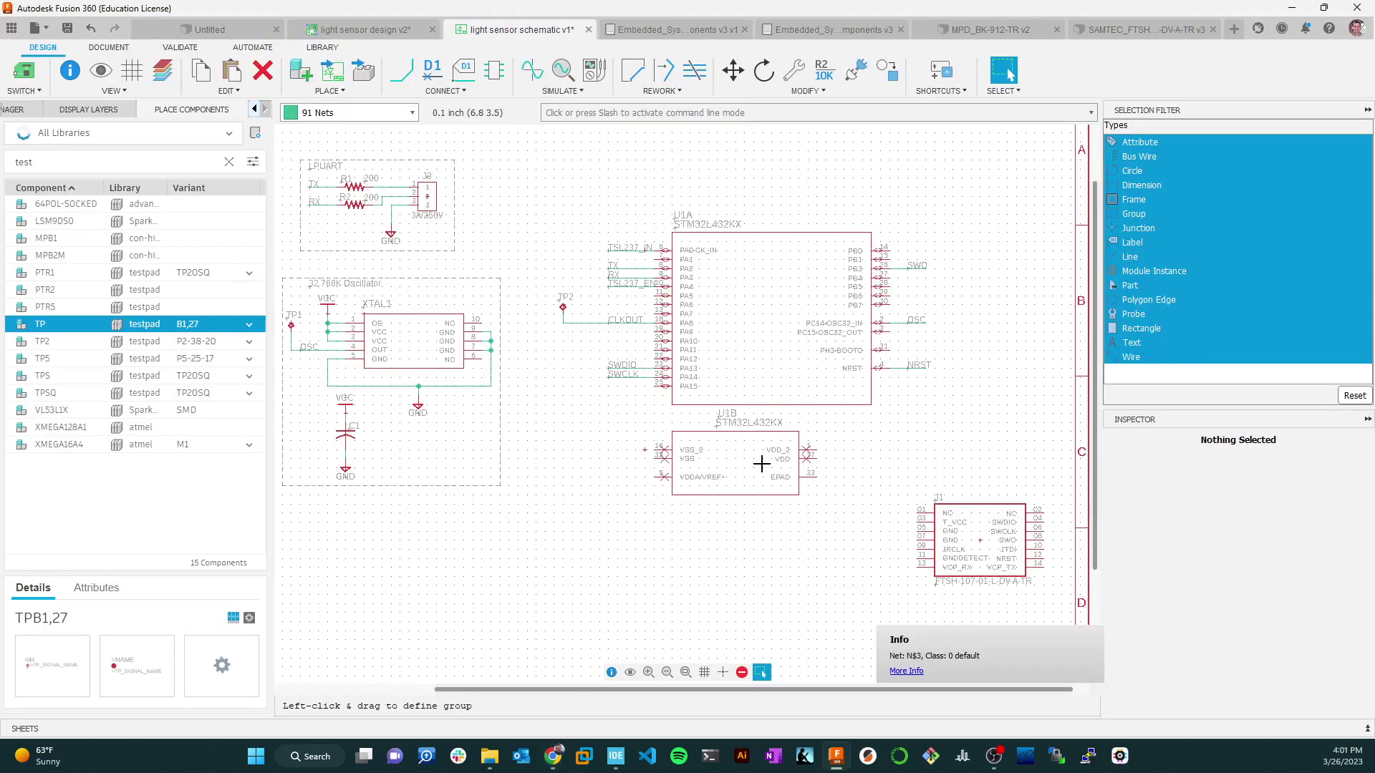
# Draw a short wire from the PH3-BOOT0 pin and place a GND symbol copy at its end.
pyautogui.click(401, 69)
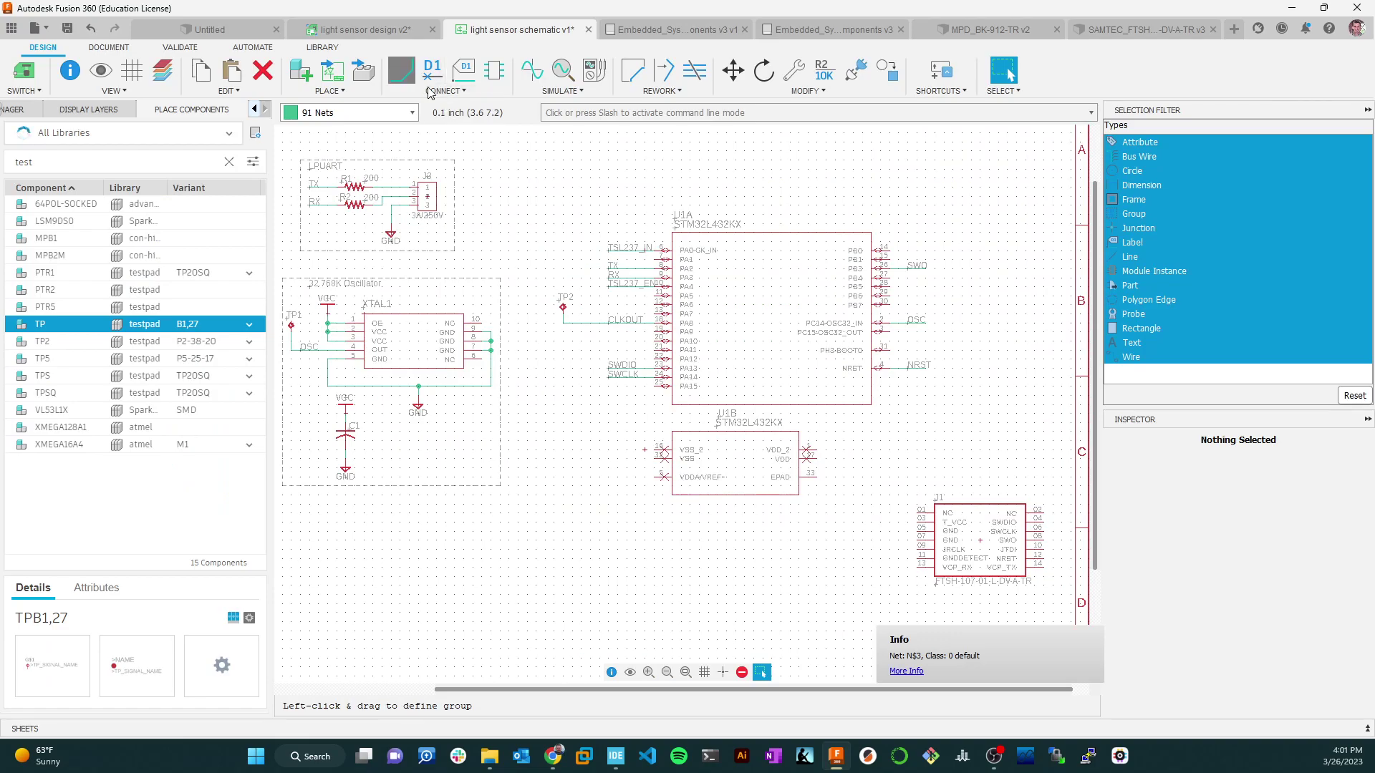
pyautogui.click(890, 352)
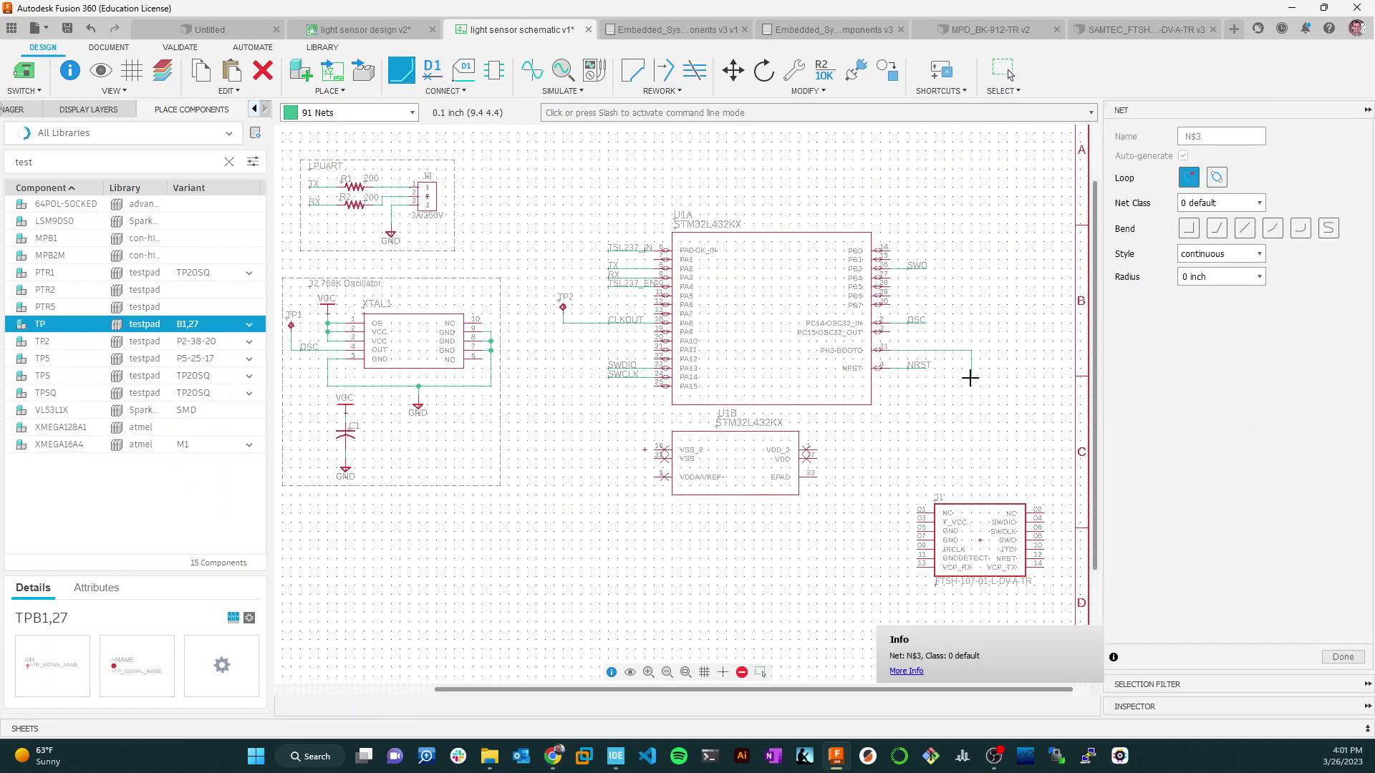
pyautogui.doubleClick(970, 378)
pyautogui.press('Escape')
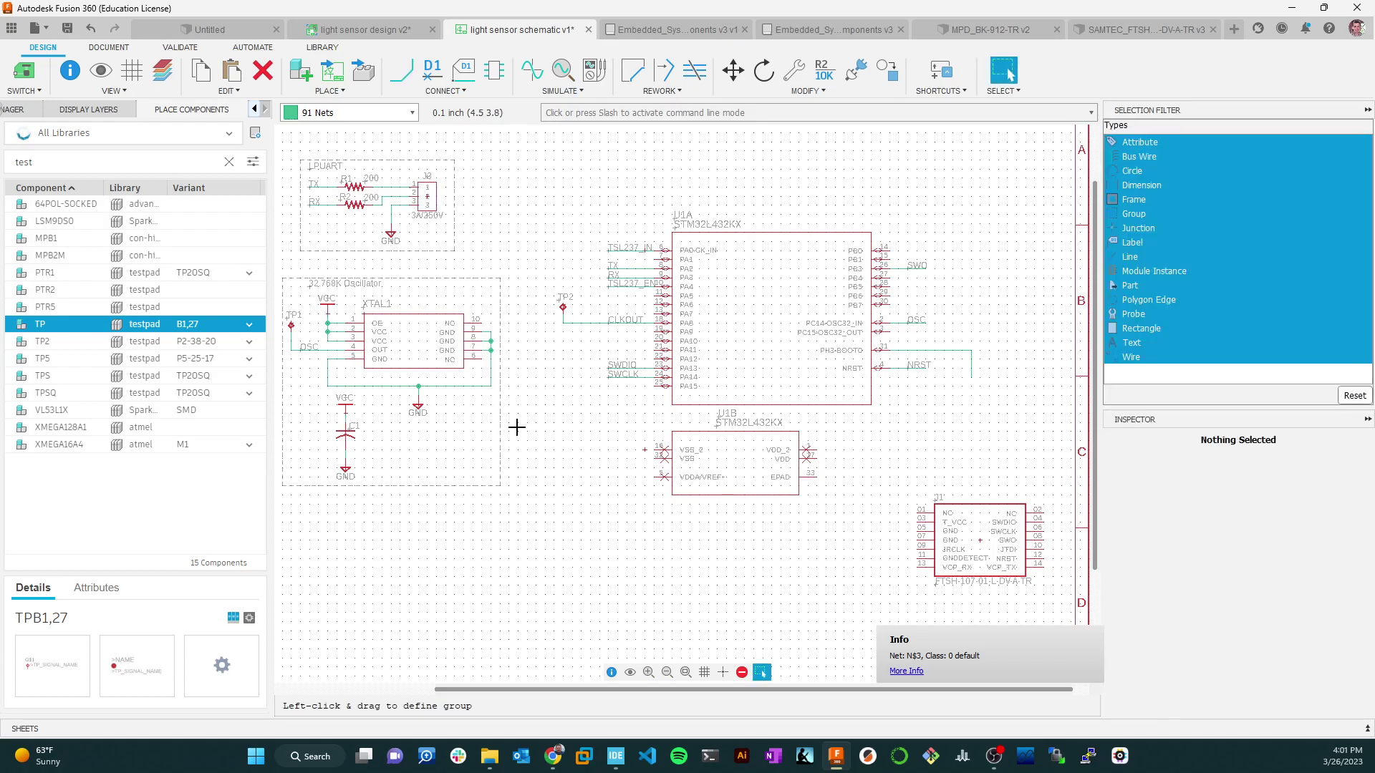
pyautogui.rightClick(420, 406)
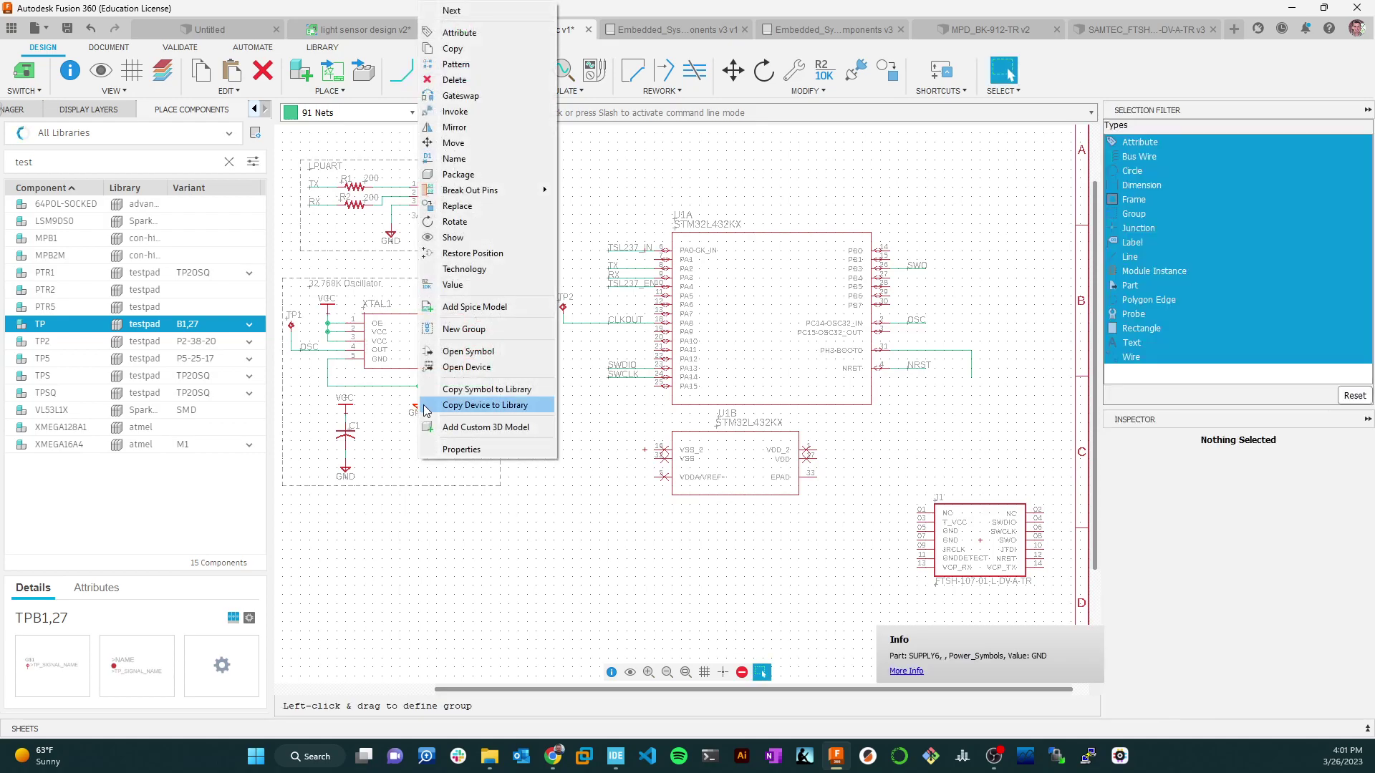
pyautogui.click(452, 48)
pyautogui.click(971, 392)
# Connect the BOOT0 wire to the GND symbol, merging its net into GND.
pyautogui.click(410, 76)
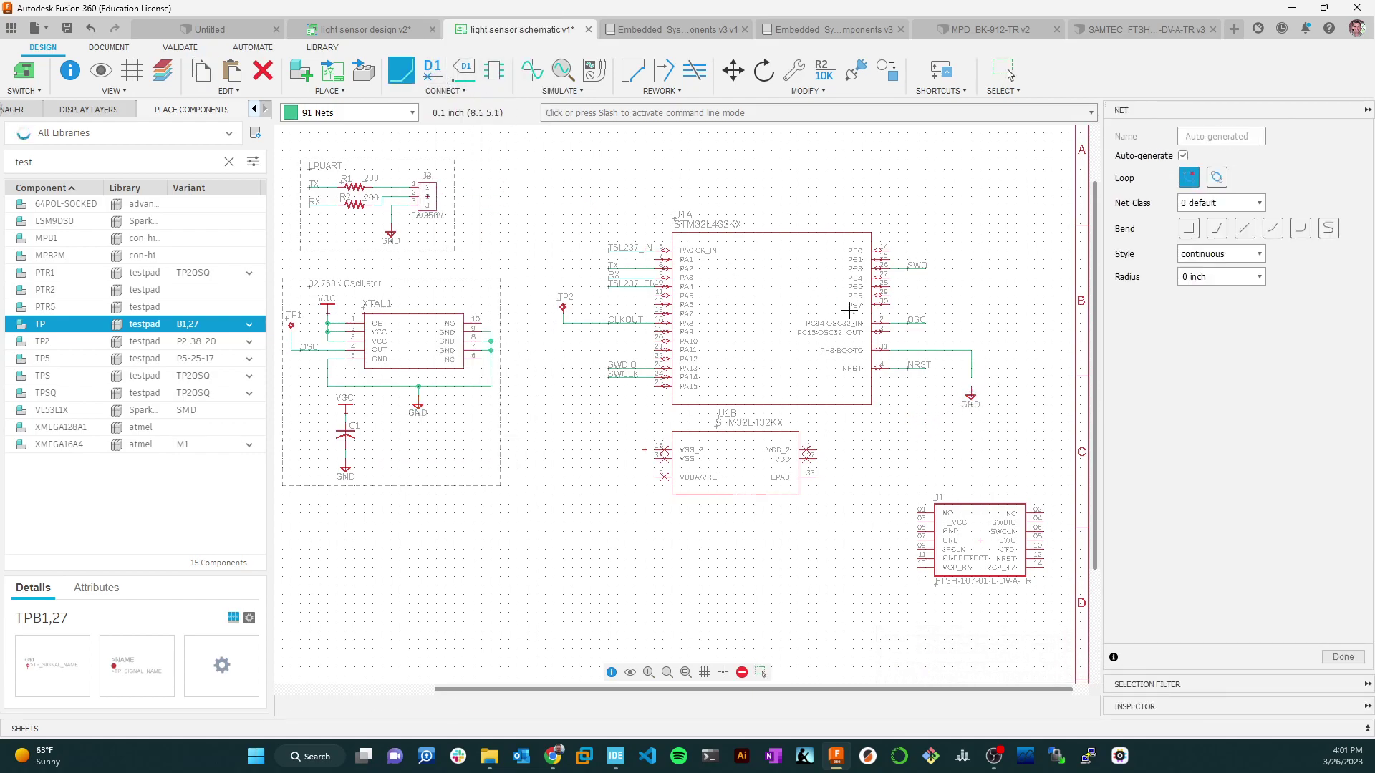
pyautogui.click(970, 378)
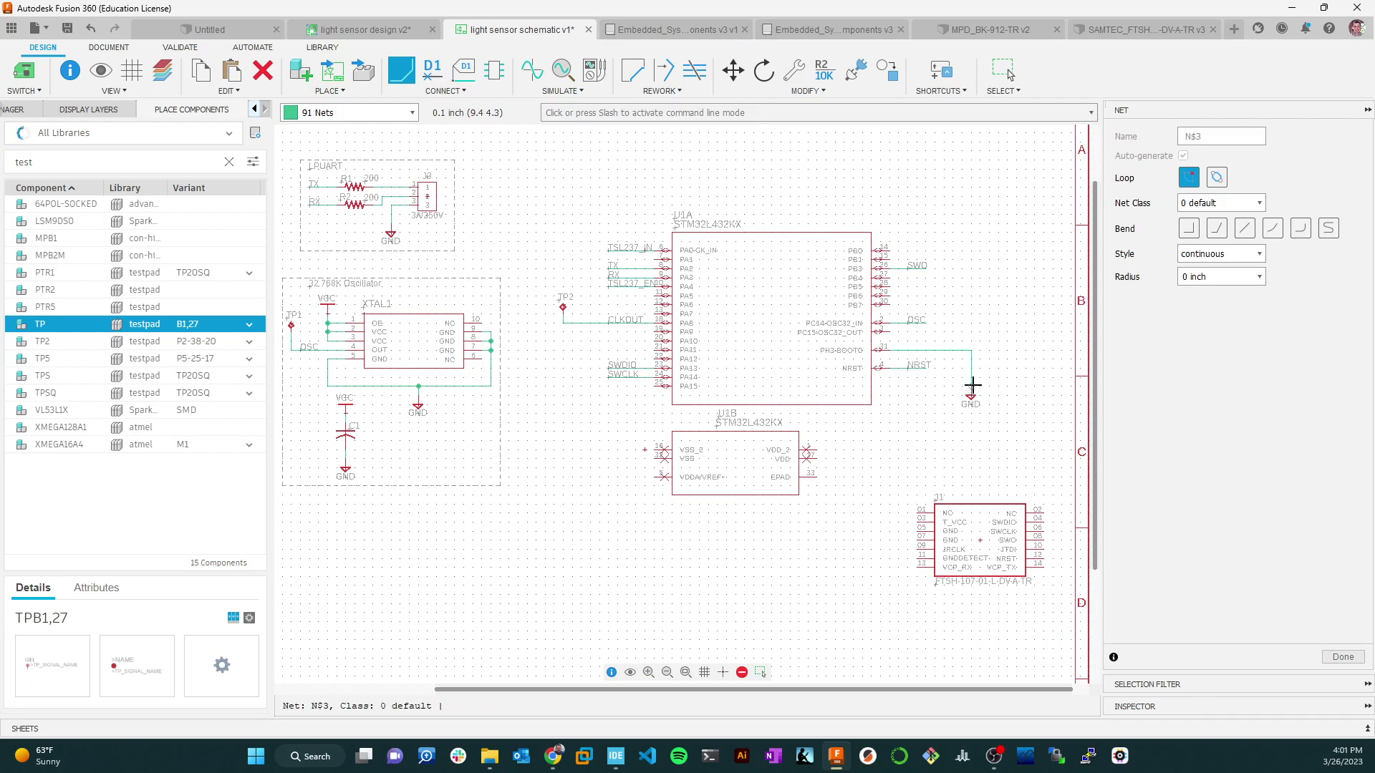
pyautogui.click(970, 389)
pyautogui.click(711, 394)
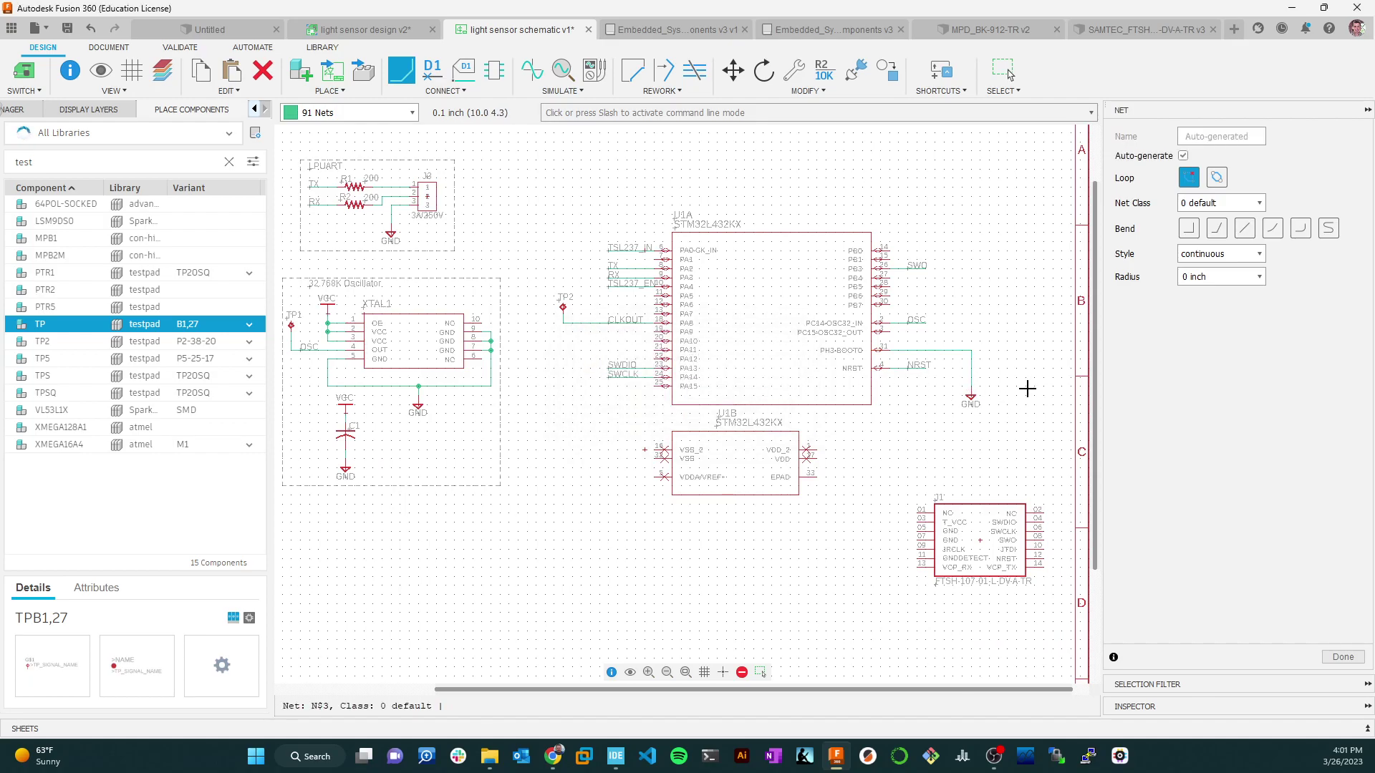
pyautogui.click(853, 459)
pyautogui.press('Escape')
# Copy the VCC supply symbol beside U1B.
pyautogui.scroll(5, 327, 304)
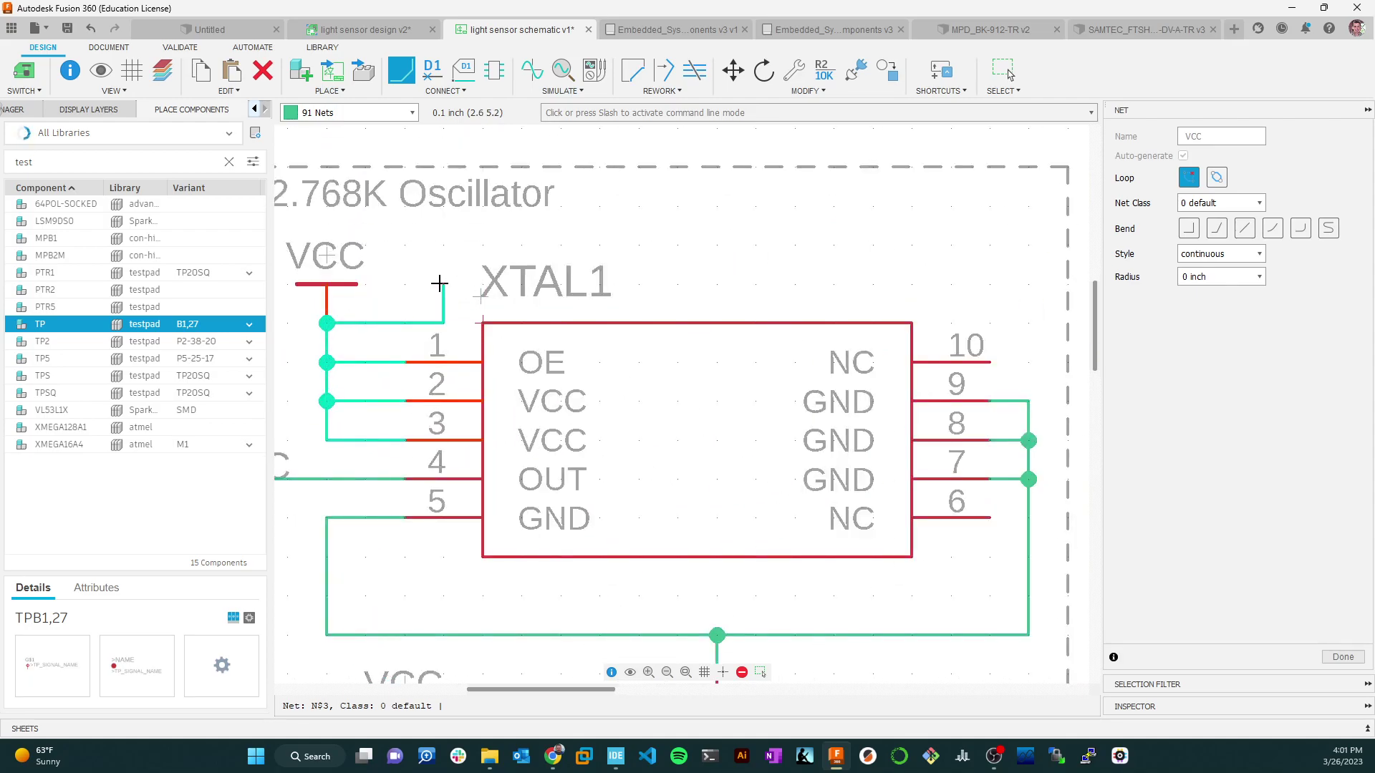
pyautogui.press('Escape')
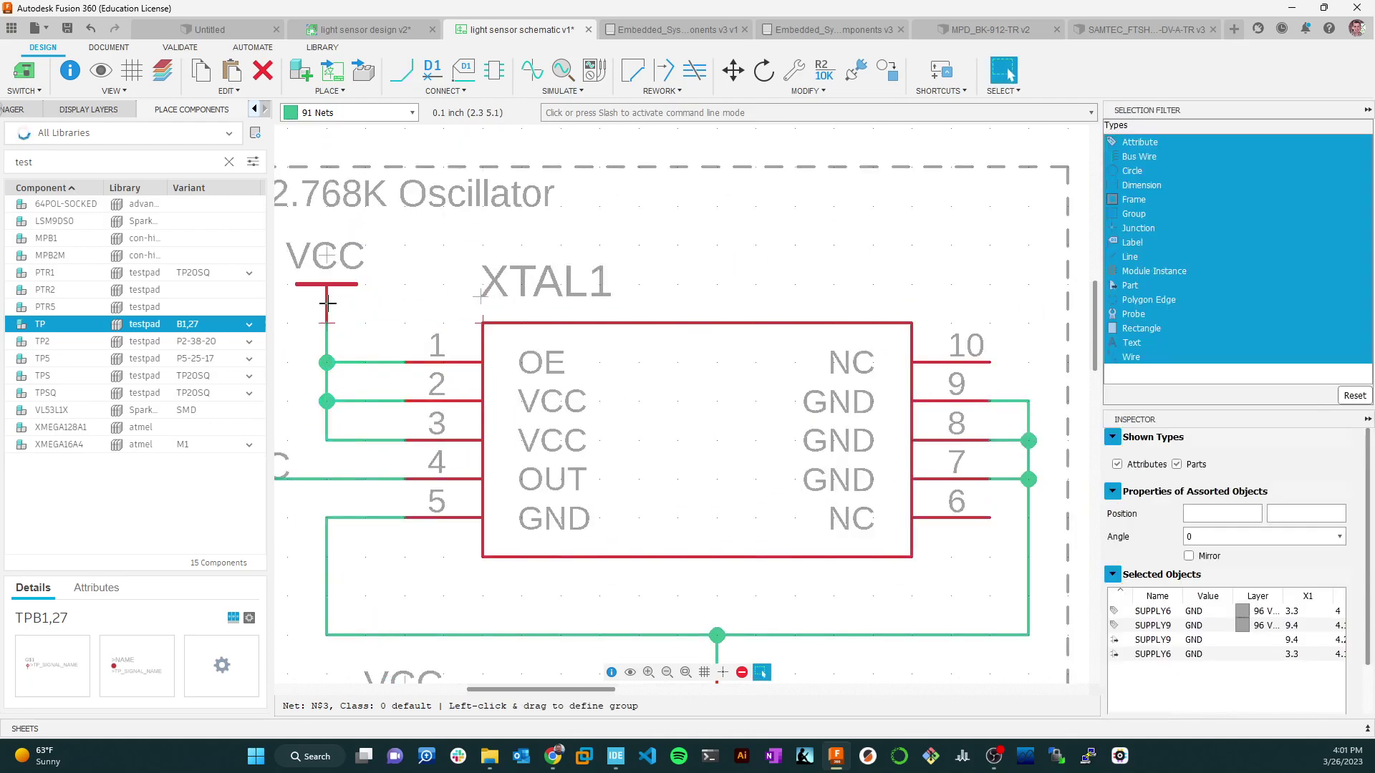
pyautogui.rightClick(325, 319)
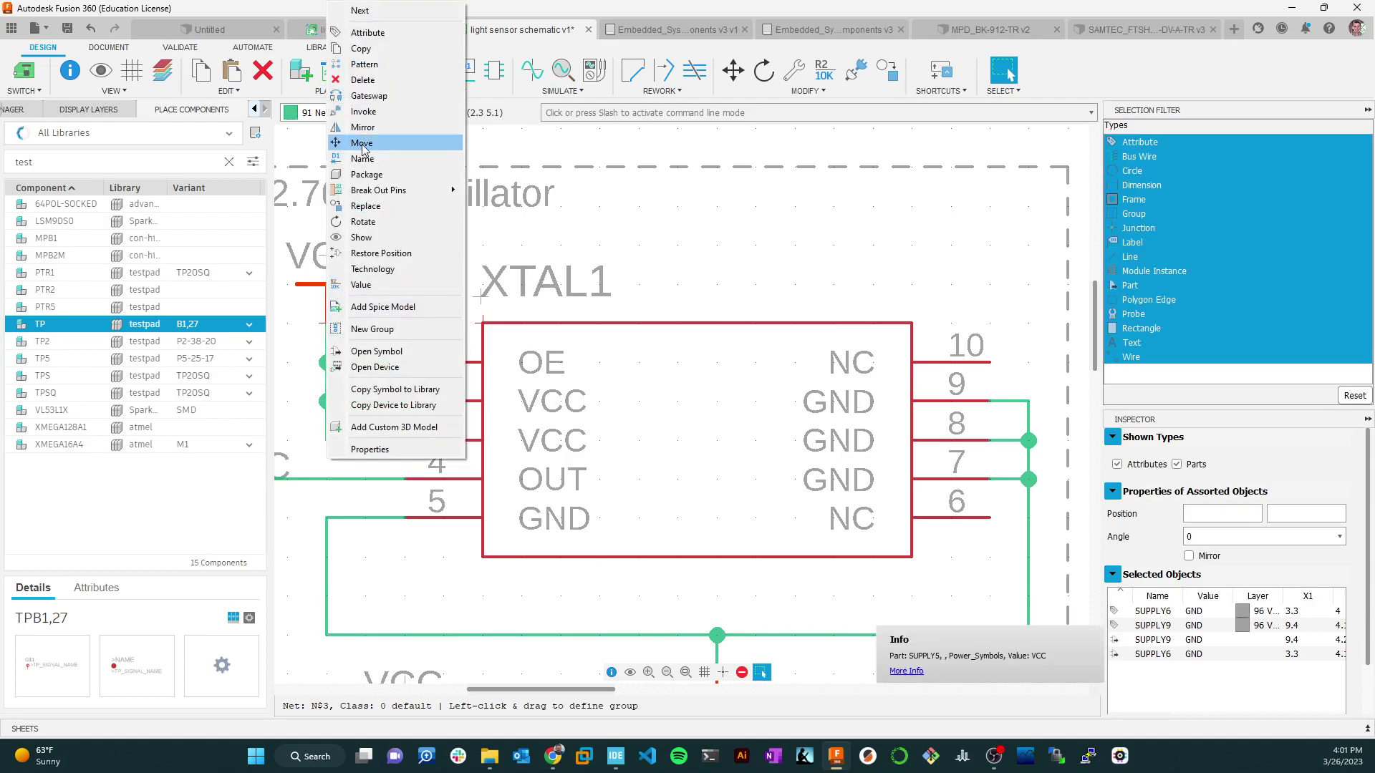
pyautogui.click(376, 50)
pyautogui.hotkey('ctrl', 'c')
pyautogui.scroll(-6, 741, 409)
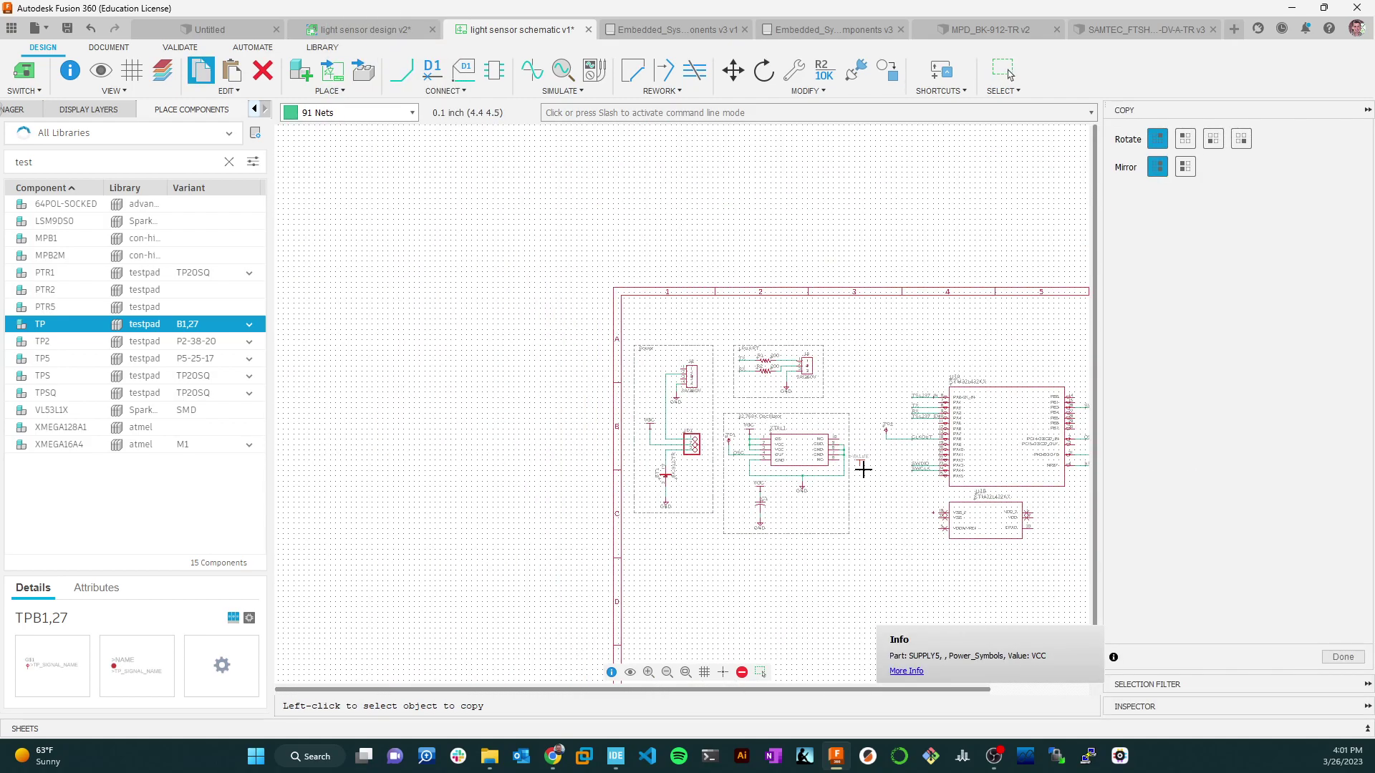
pyautogui.scroll(5, 1034, 524)
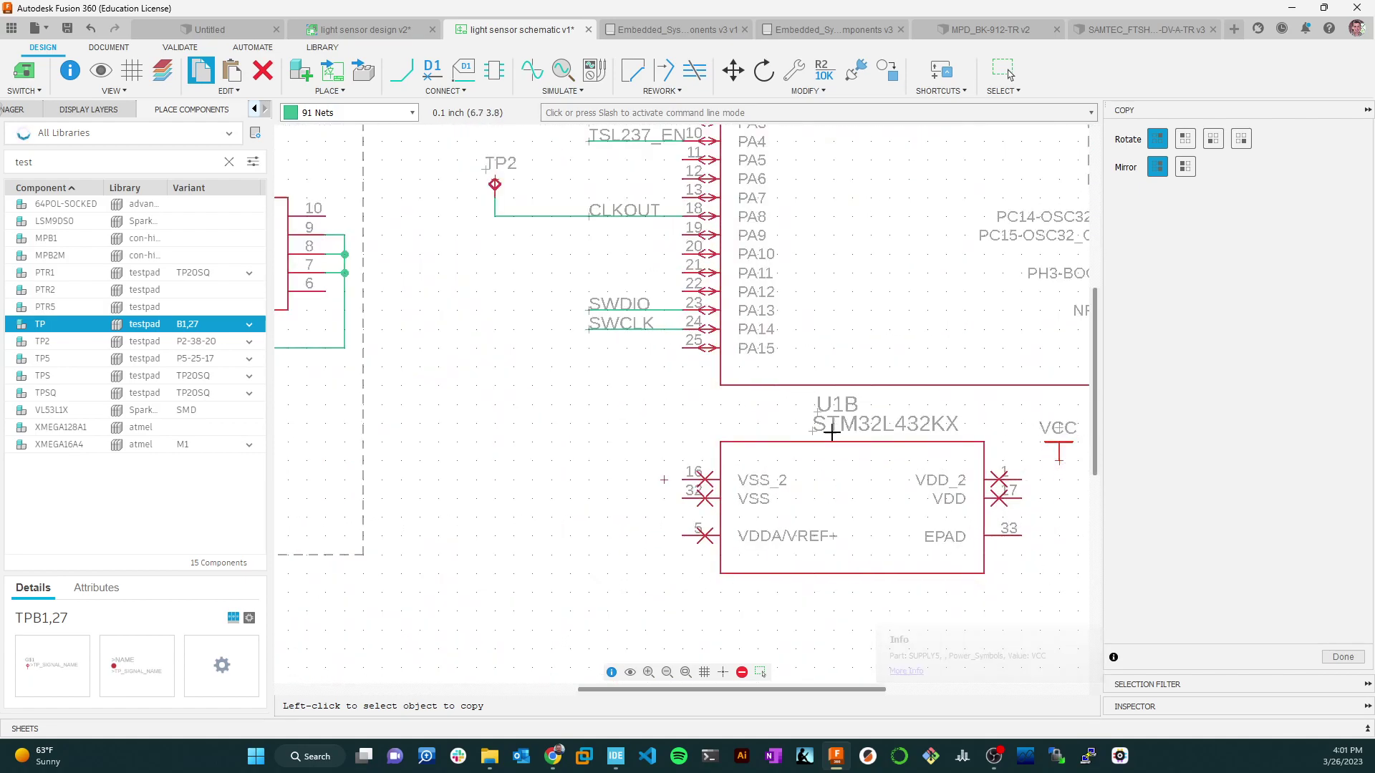
# Wire the new VCC symbol to VDD_2 pin 1 and VDD pin 17.
pyautogui.click(401, 71)
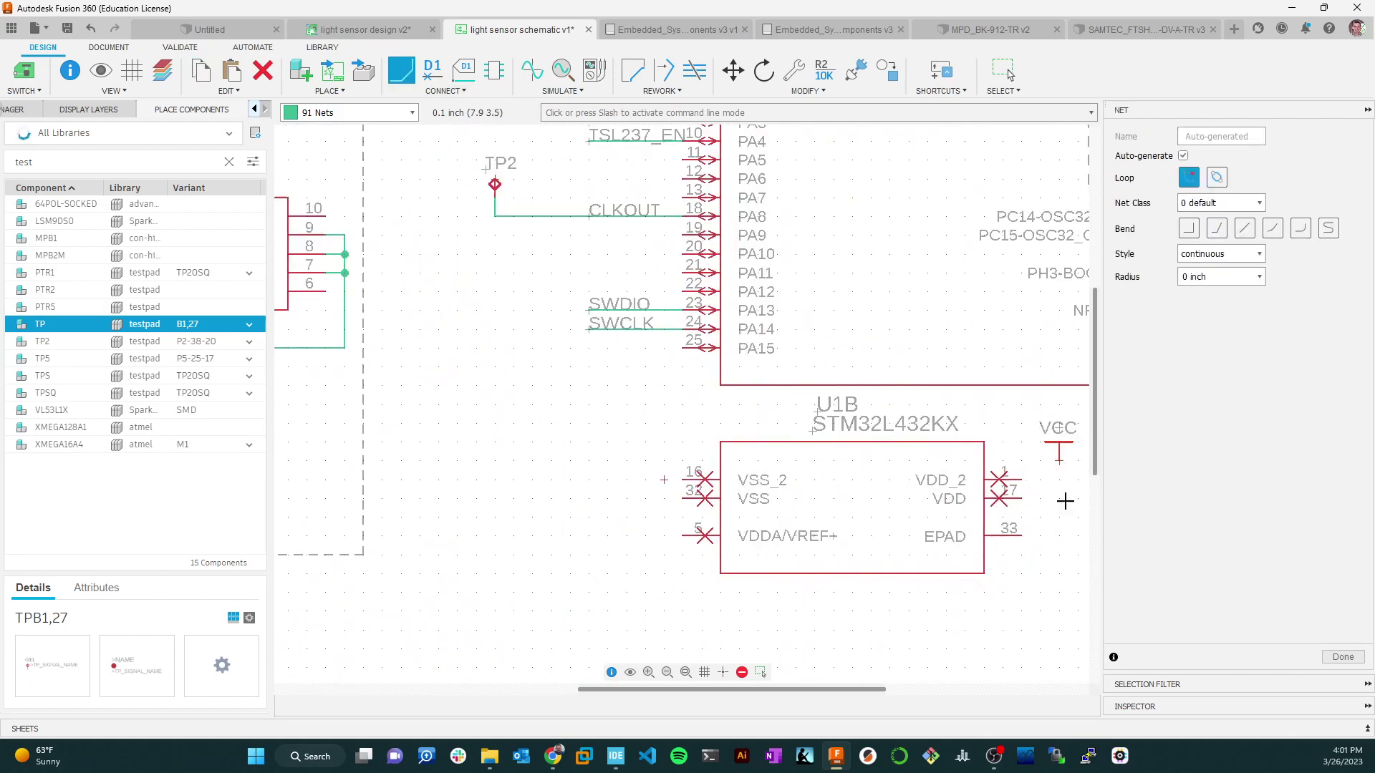
pyautogui.click(1058, 462)
pyautogui.click(1021, 480)
pyautogui.click(1021, 498)
pyautogui.click(1060, 481)
pyautogui.press('Escape')
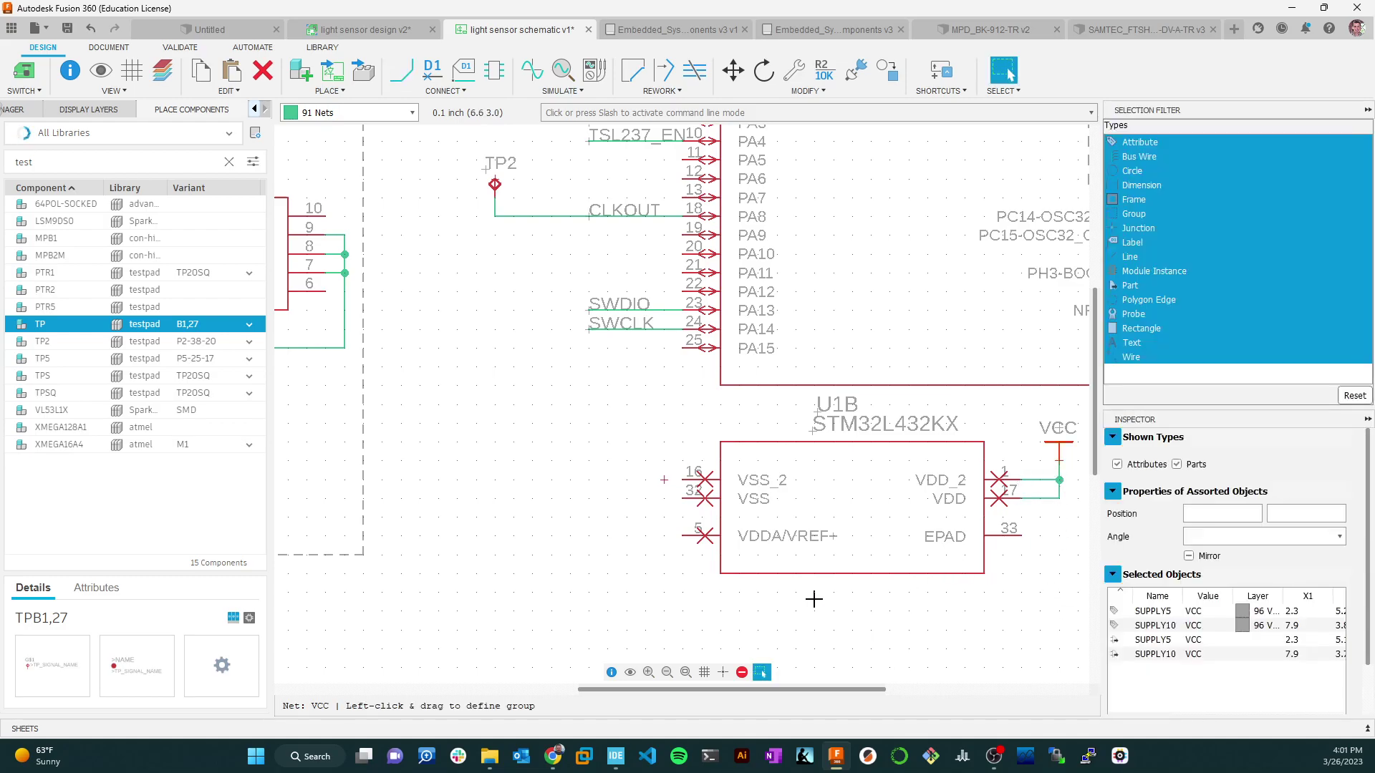
# Place another VCC symbol copy to the left of U1B.
pyautogui.rightClick(1057, 455)
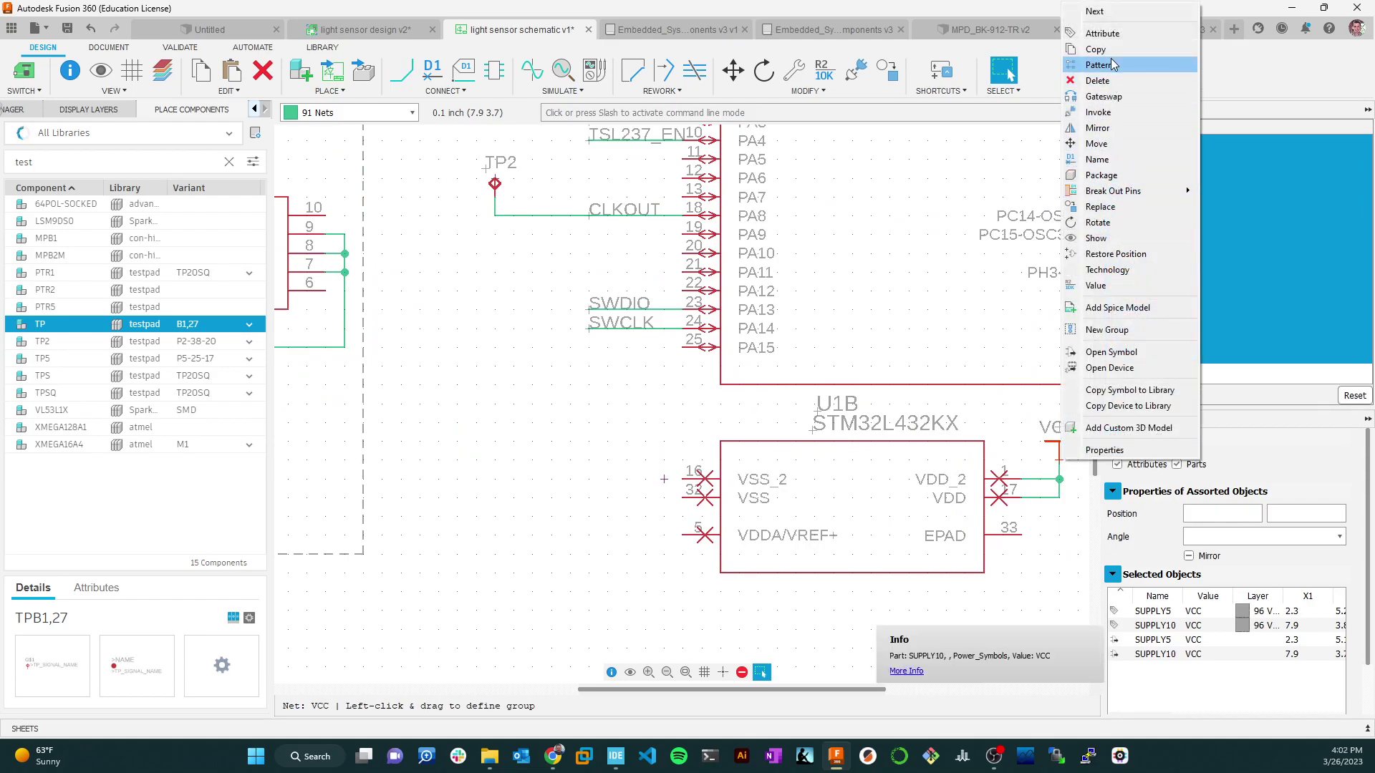
pyautogui.click(1095, 49)
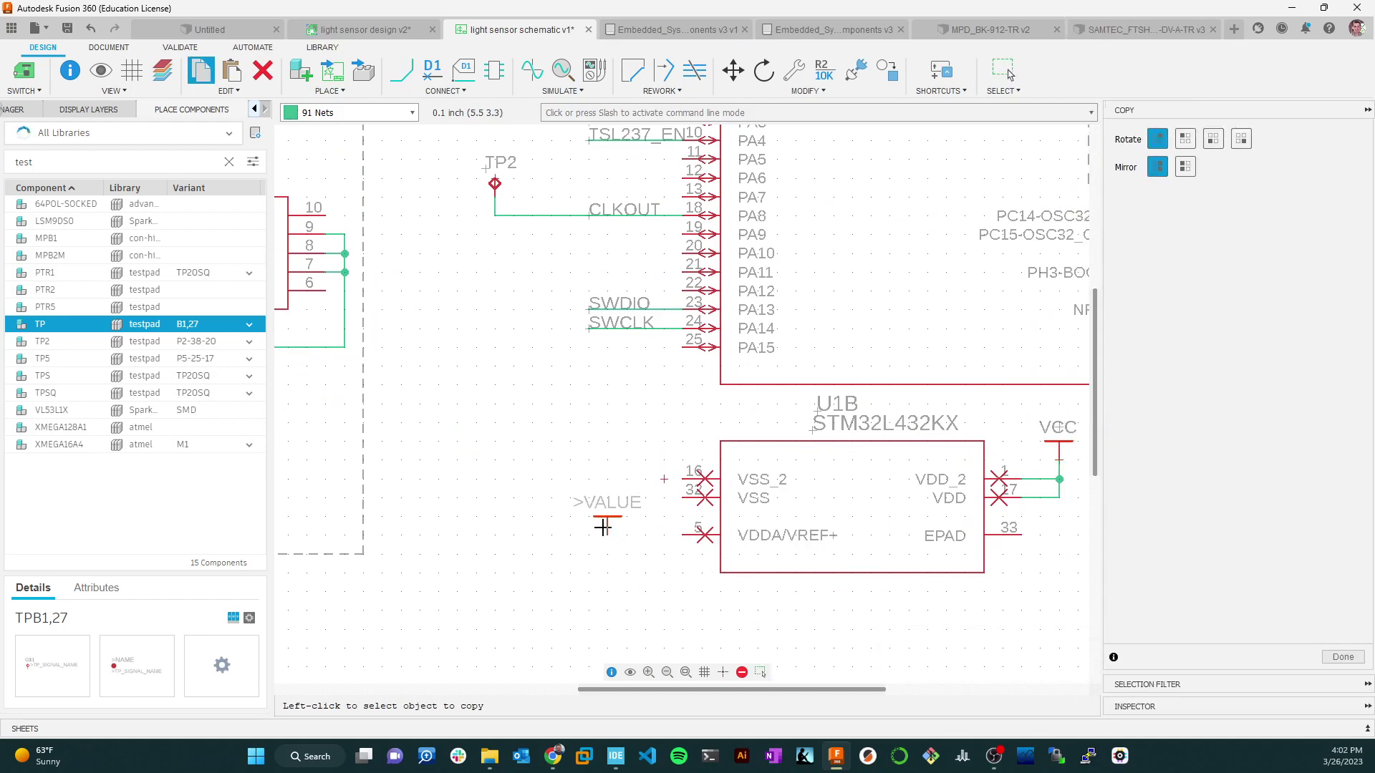
pyautogui.click(589, 507)
pyautogui.press('Escape')
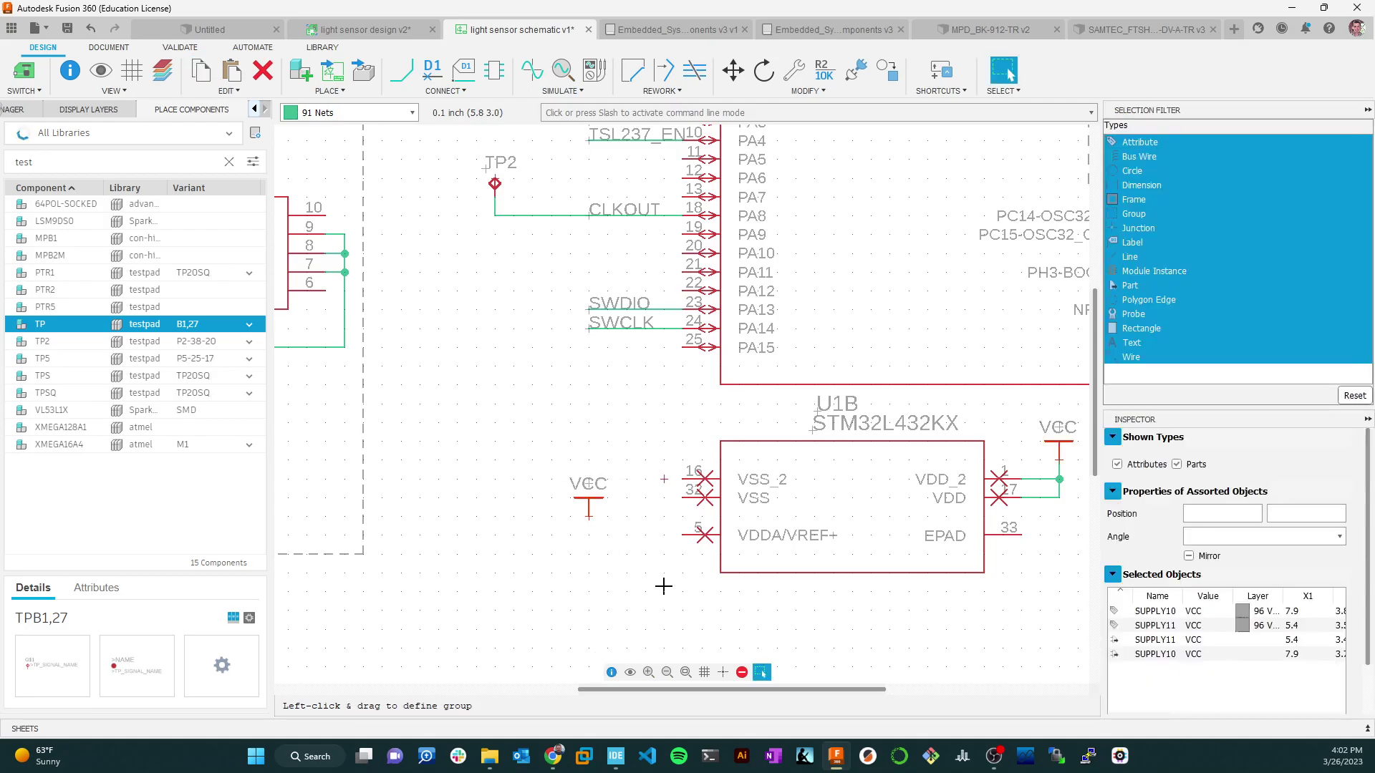
# Wire that VCC symbol to VDDA/VREF+ pin 5 and move it closer to the pin.
pyautogui.click(402, 83)
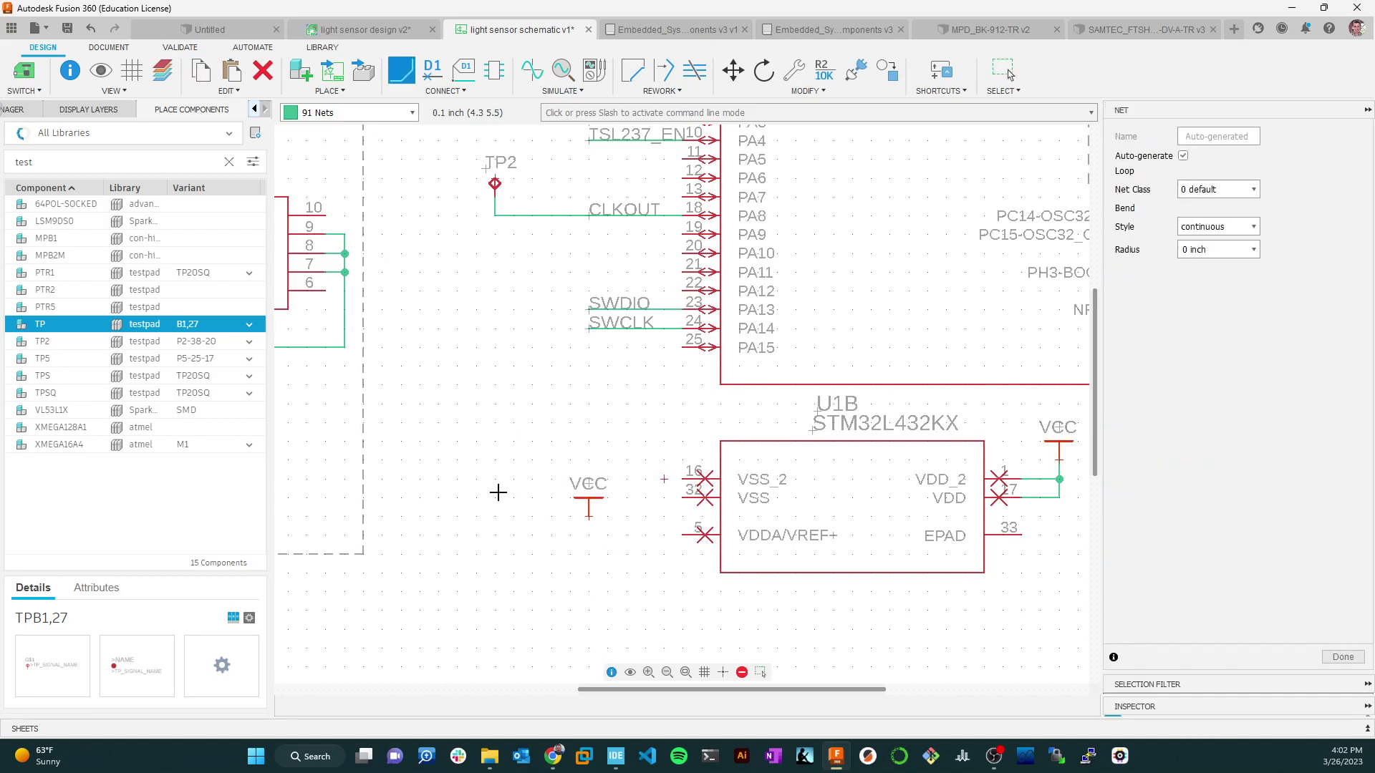
pyautogui.click(588, 516)
pyautogui.click(688, 535)
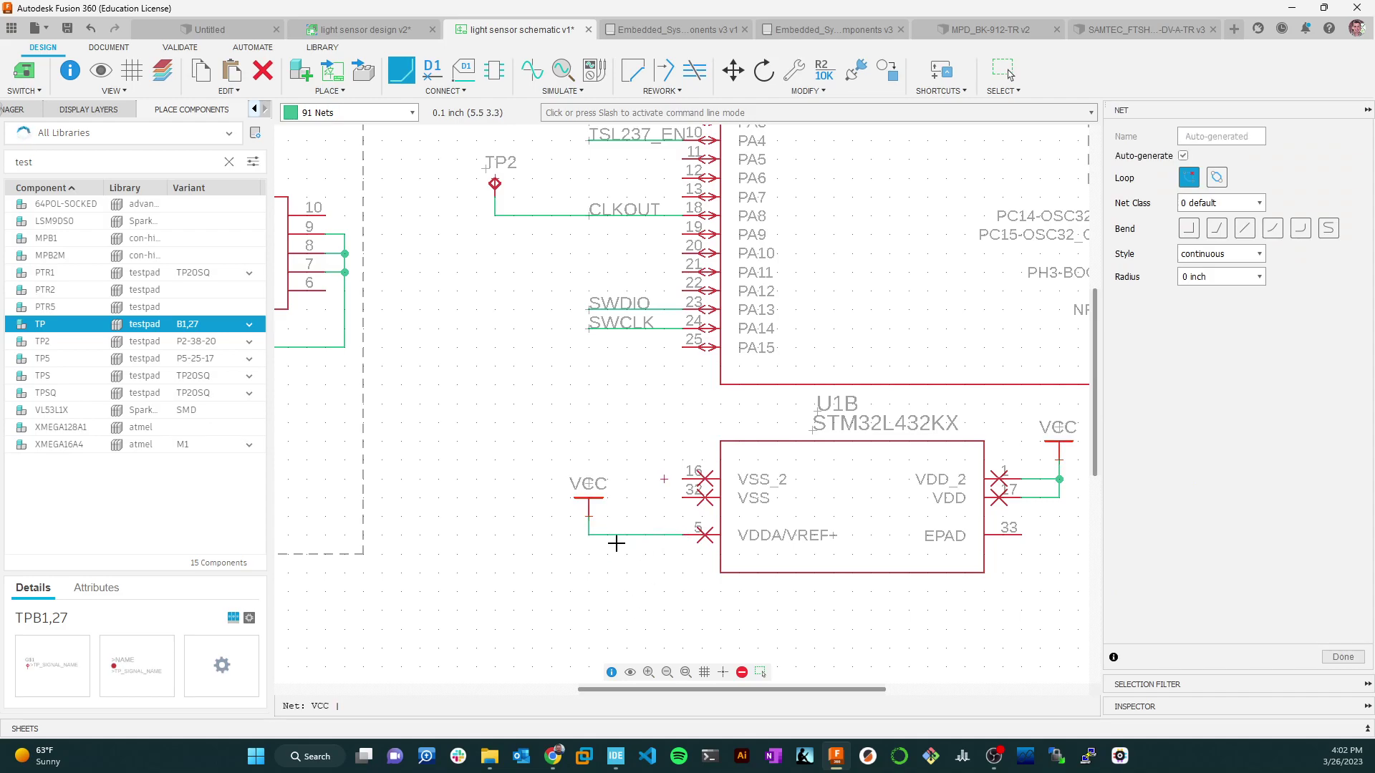
pyautogui.press('Escape')
pyautogui.click(592, 517)
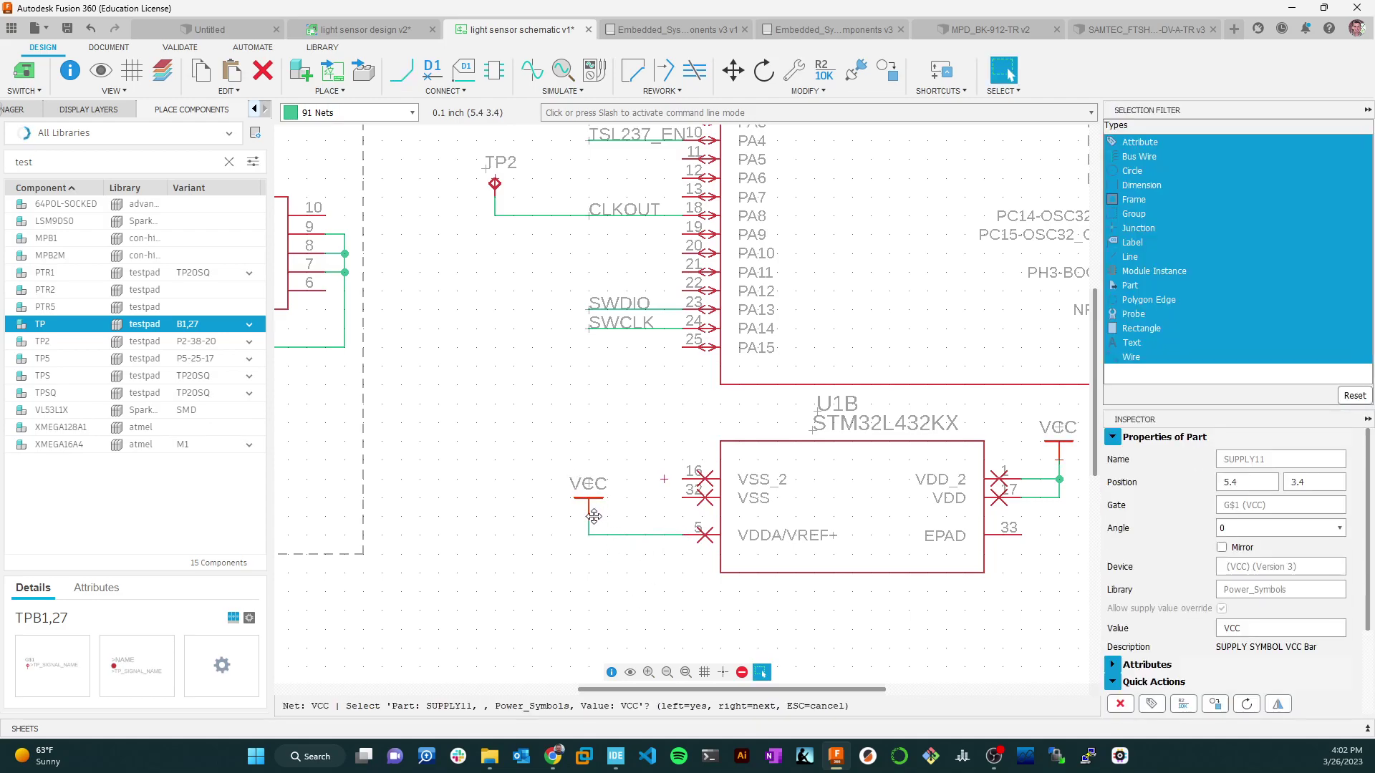
pyautogui.moveTo(591, 516); pyautogui.dragTo(648, 532)
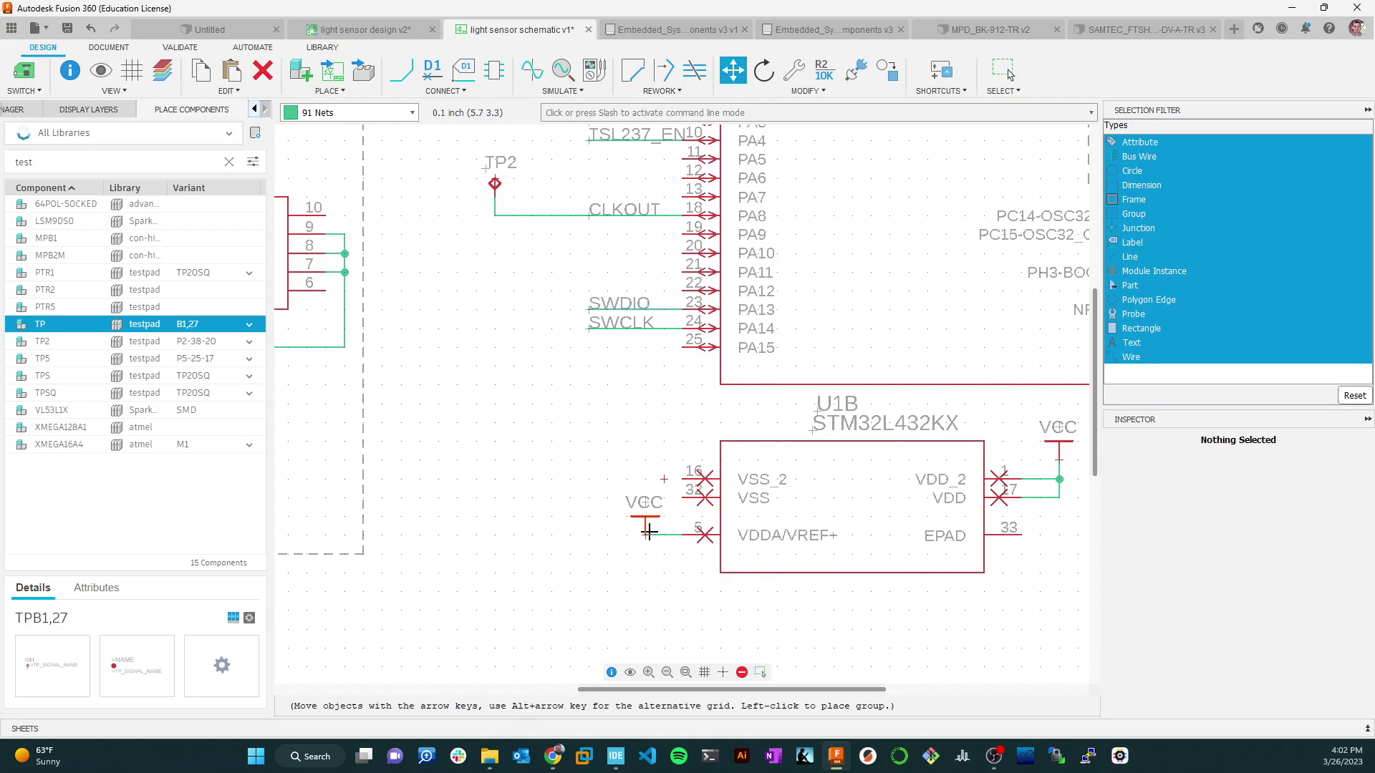
pyautogui.click(648, 532)
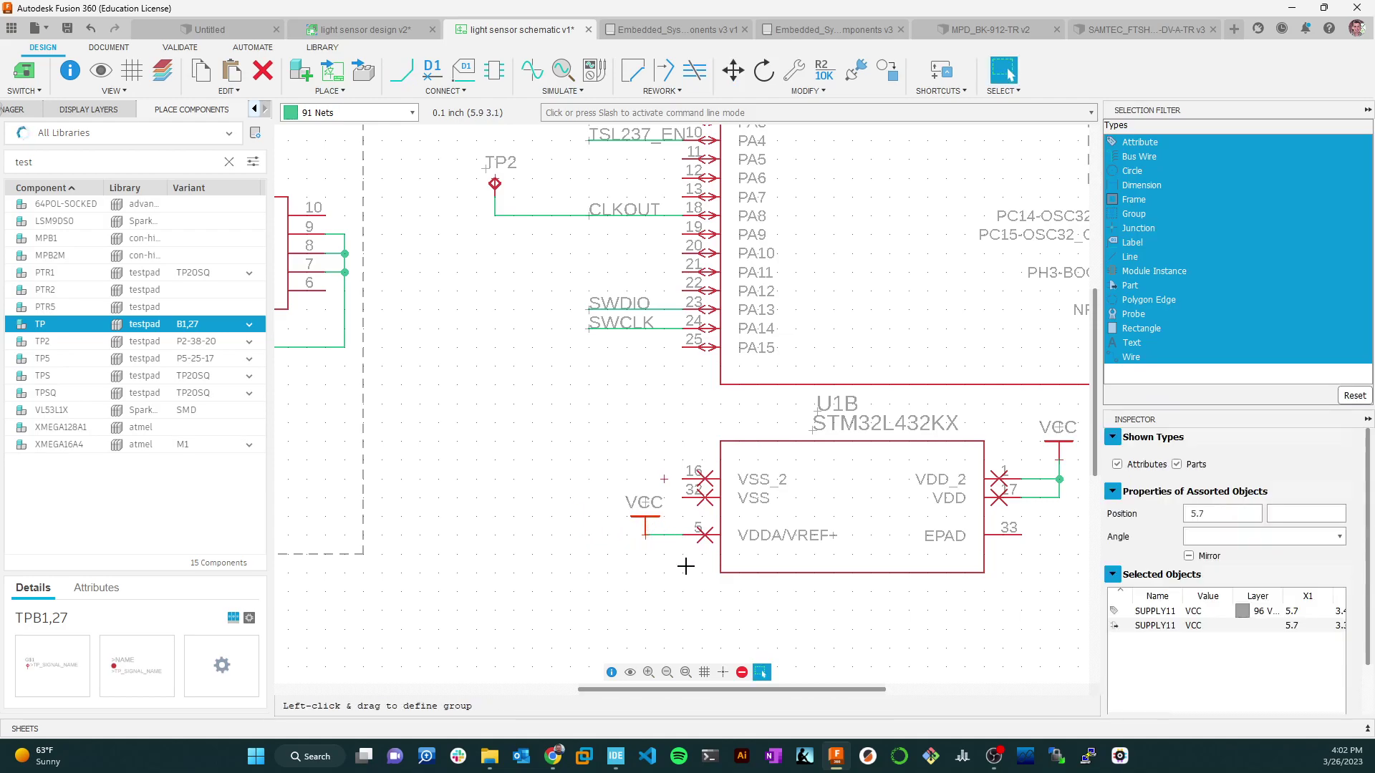
pyautogui.click(558, 501)
# Place a GND supply symbol copy to the left of U1B.
pyautogui.scroll(-3, 421, 526)
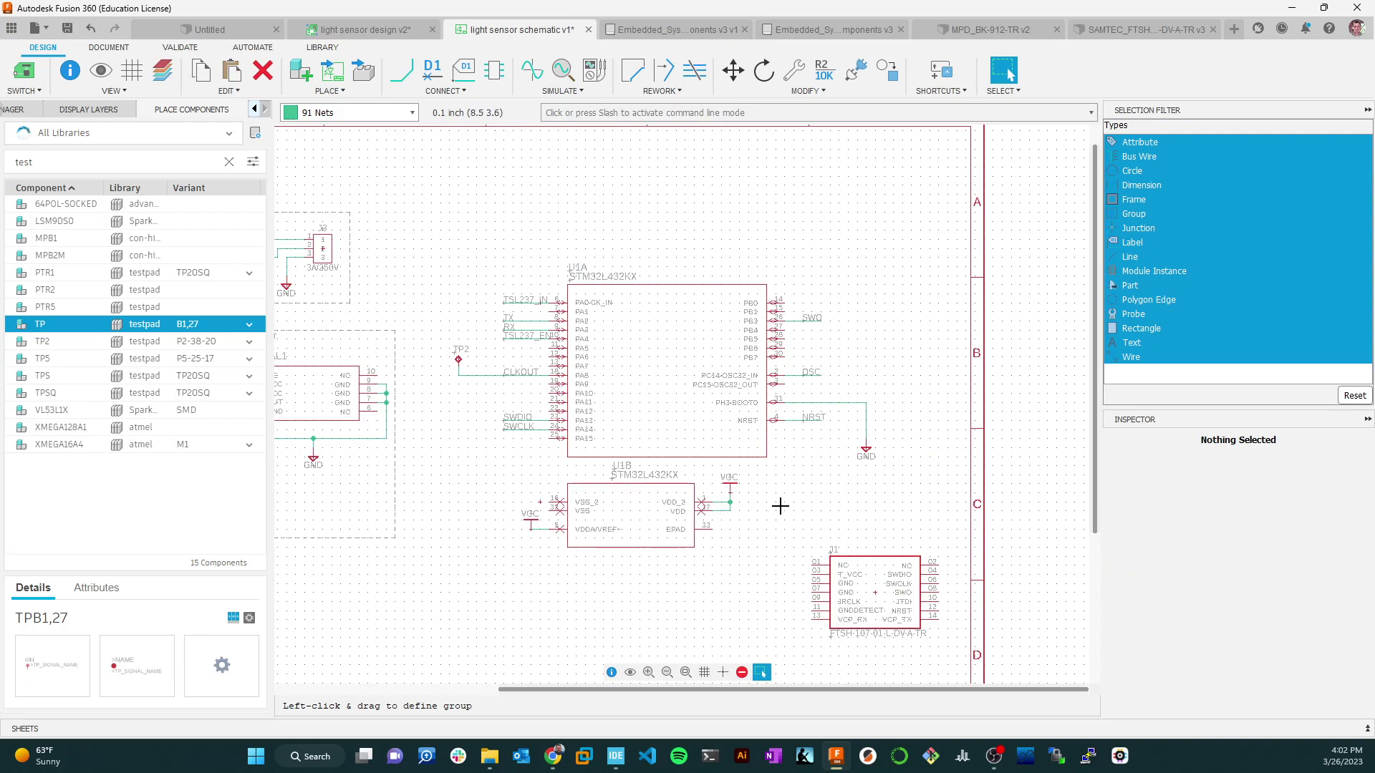
pyautogui.rightClick(866, 450)
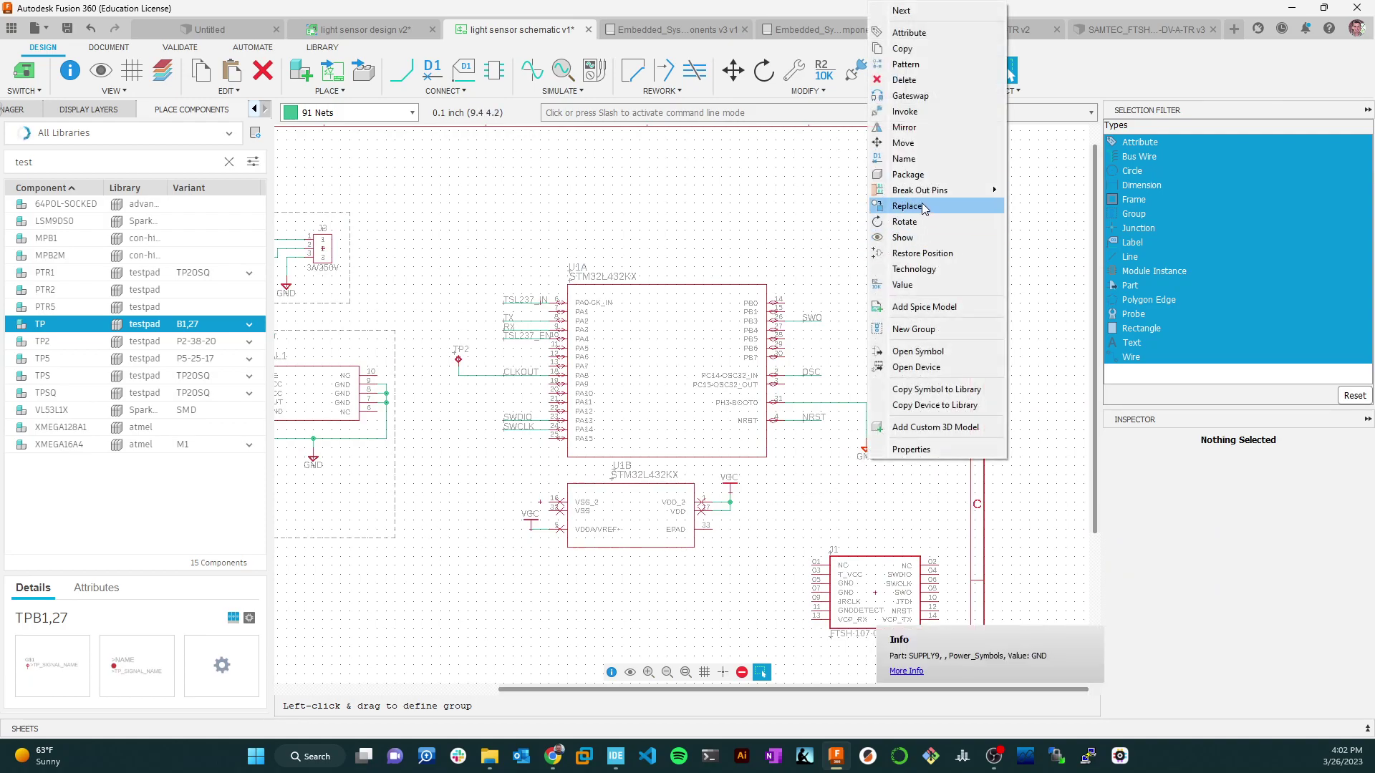
pyautogui.click(902, 48)
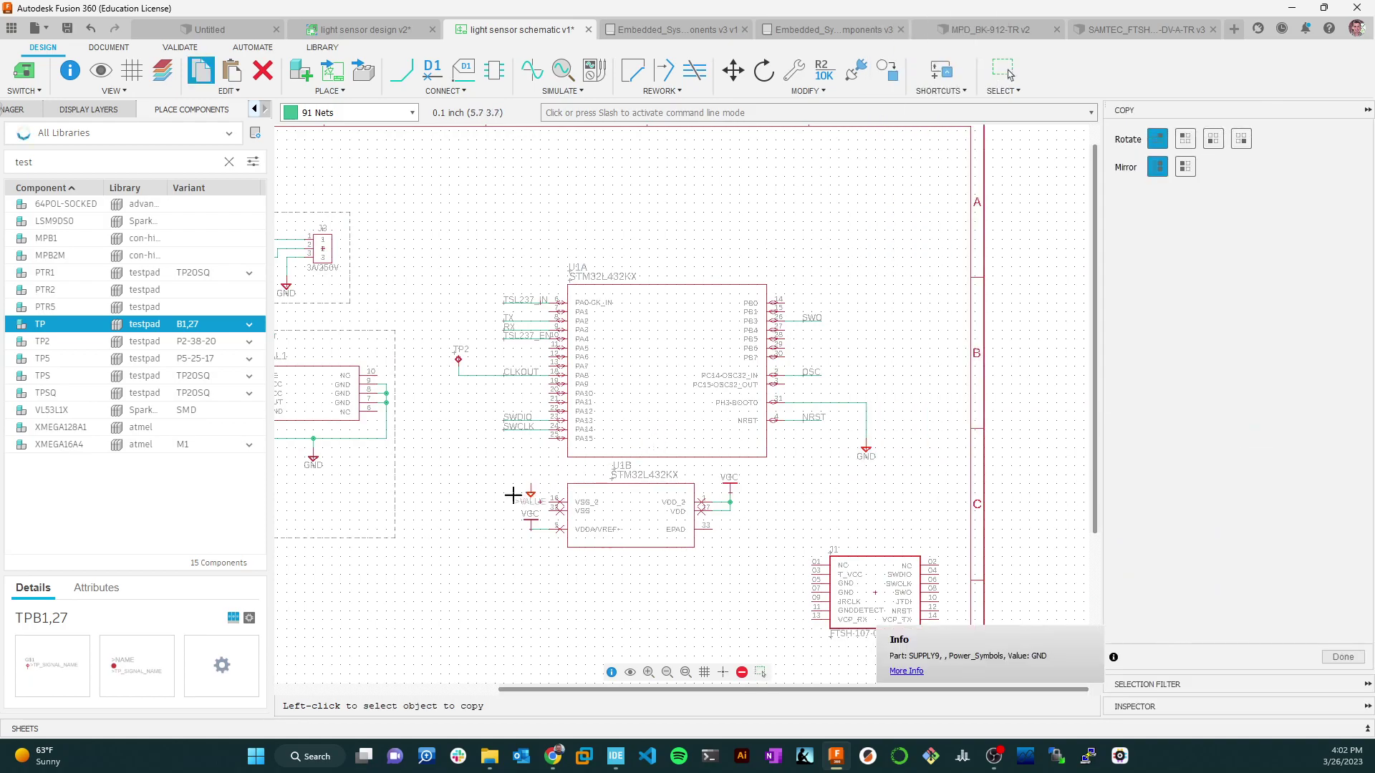
pyautogui.click(496, 548)
pyautogui.press('Escape')
# Wire VSS_2 pin 16 and VSS pin 32 to the new GND symbol.
pyautogui.scroll(3, 573, 533)
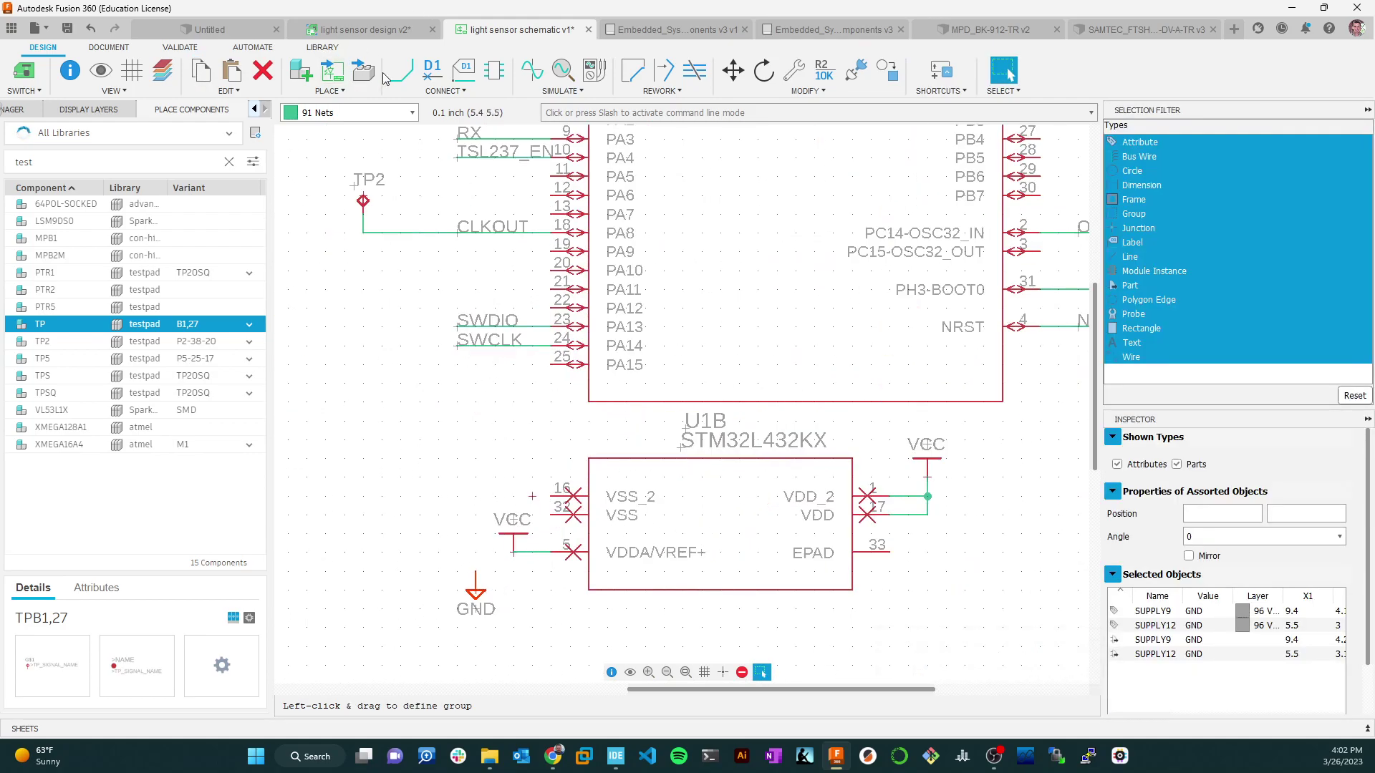
pyautogui.click(401, 70)
pyautogui.click(532, 497)
pyautogui.click(476, 593)
pyautogui.click(559, 515)
pyautogui.click(476, 515)
pyautogui.press('Escape')
# Reposition the VCC label and recentre the view on U1.
pyautogui.press('m')
pyautogui.click(514, 522)
pyautogui.click(514, 521)
pyautogui.press('Escape')
pyautogui.scroll(-3, 831, 614)
pyautogui.moveTo(912, 600); pyautogui.dragTo(860, 466, button='middle')
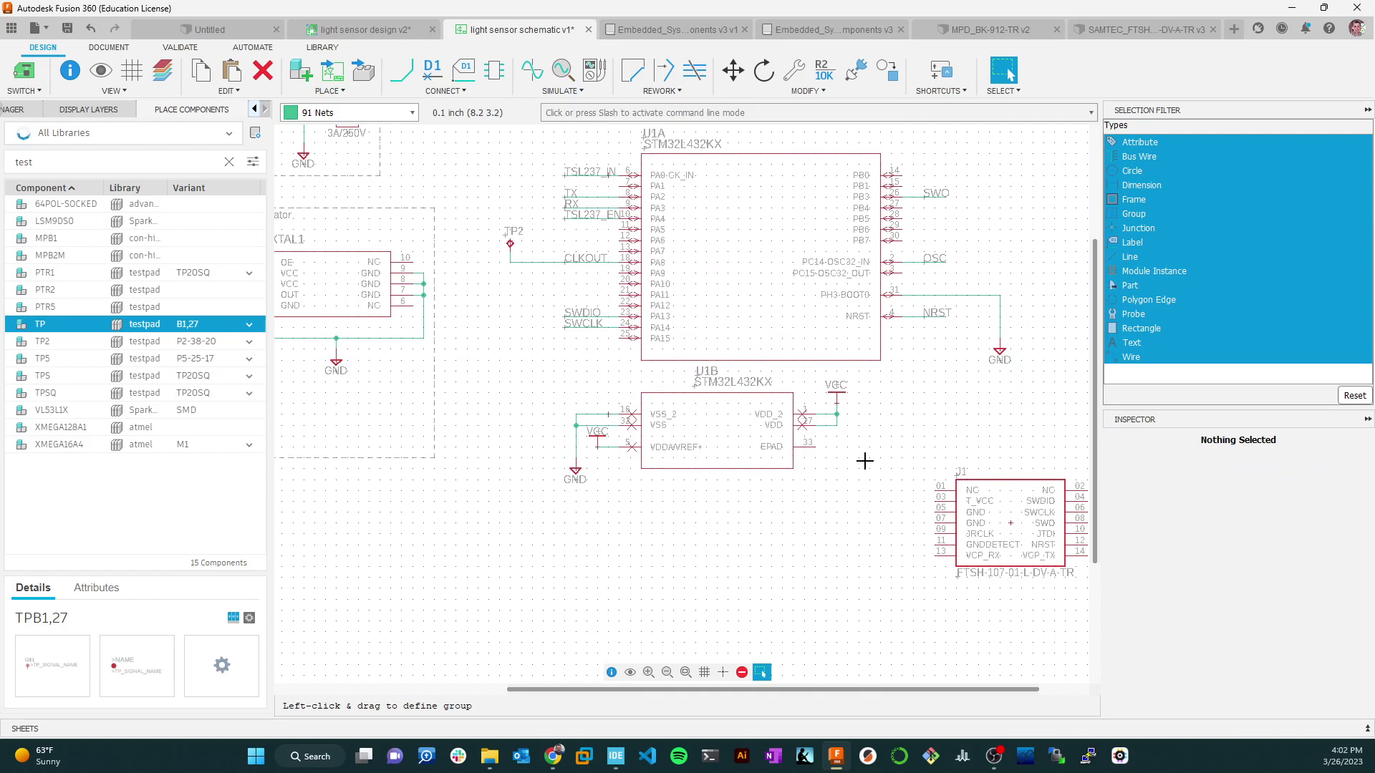
pyautogui.scroll(3, 867, 458)
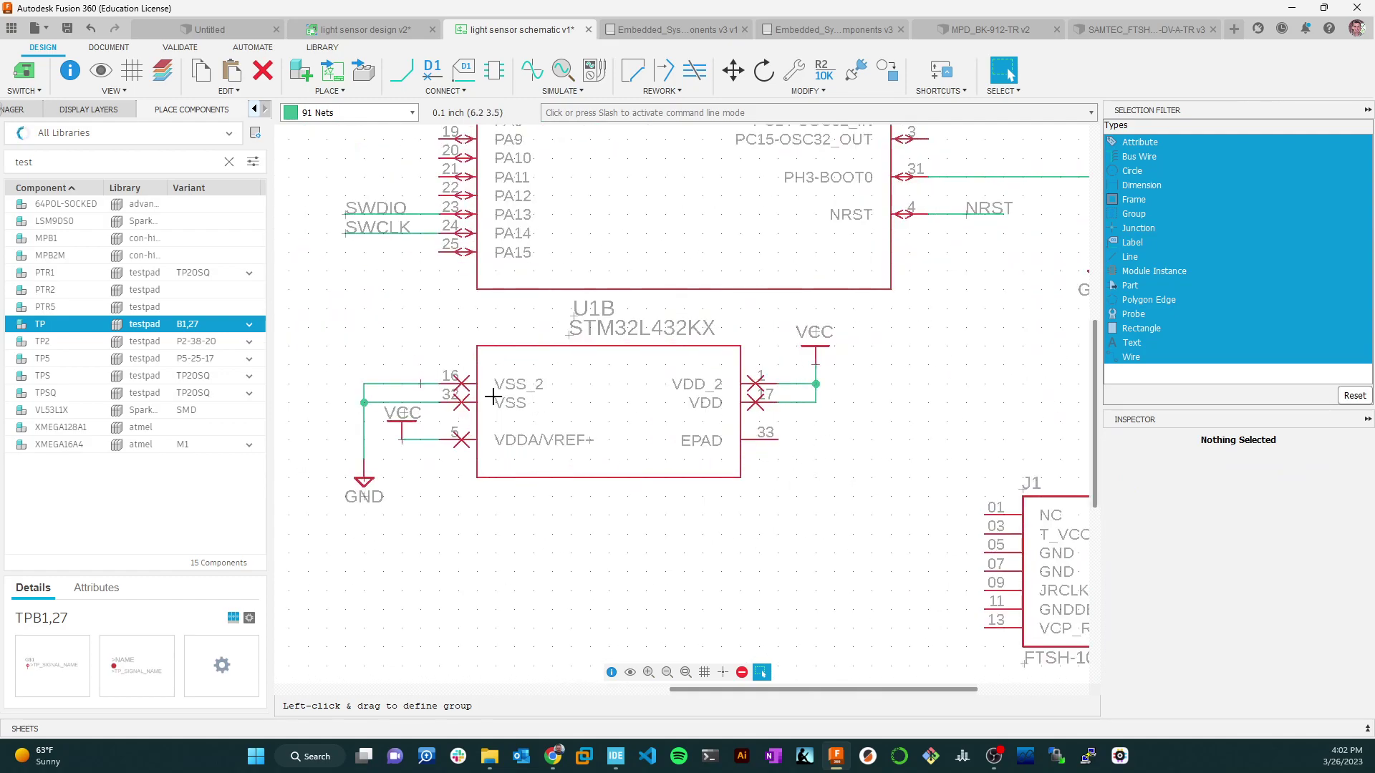
# Place another GND copy below EPAD and wire pin 33 to it.
pyautogui.rightClick(364, 484)
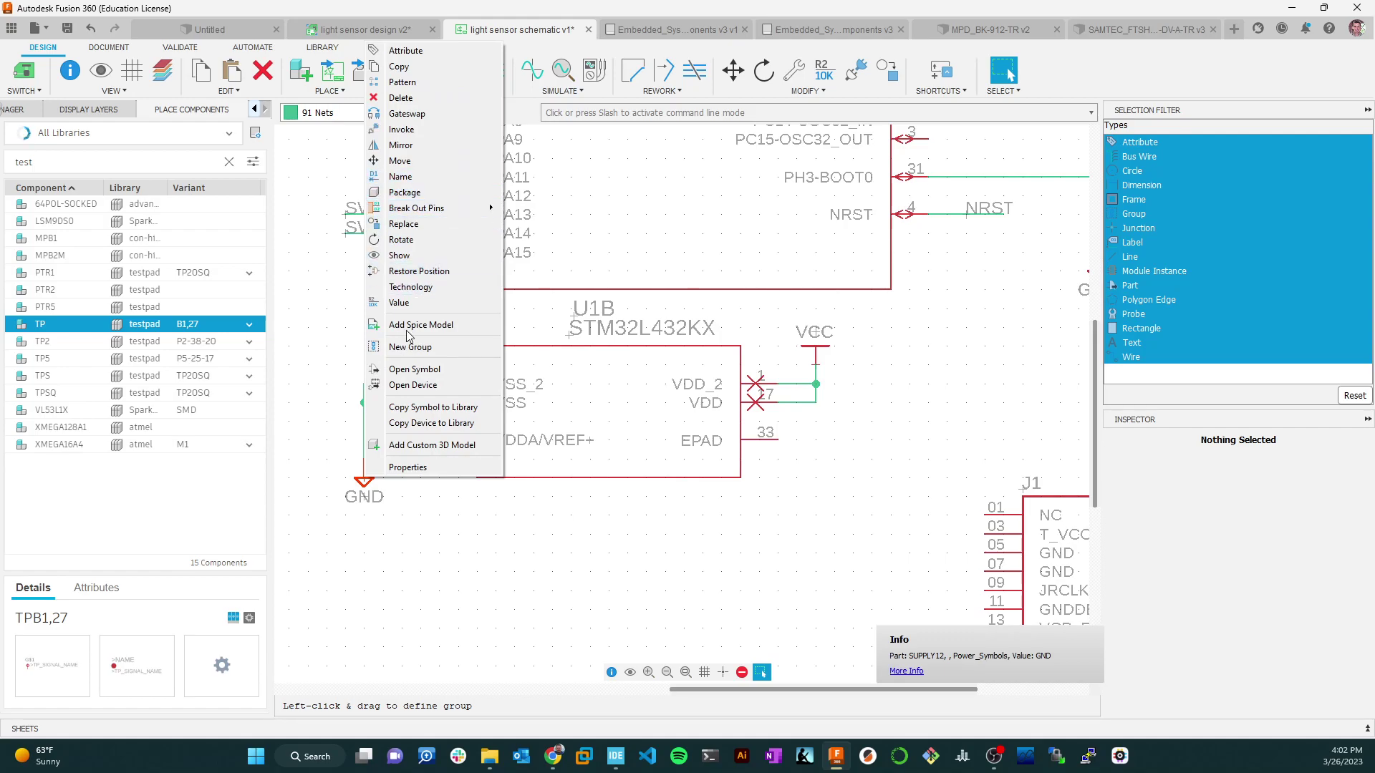
pyautogui.click(398, 66)
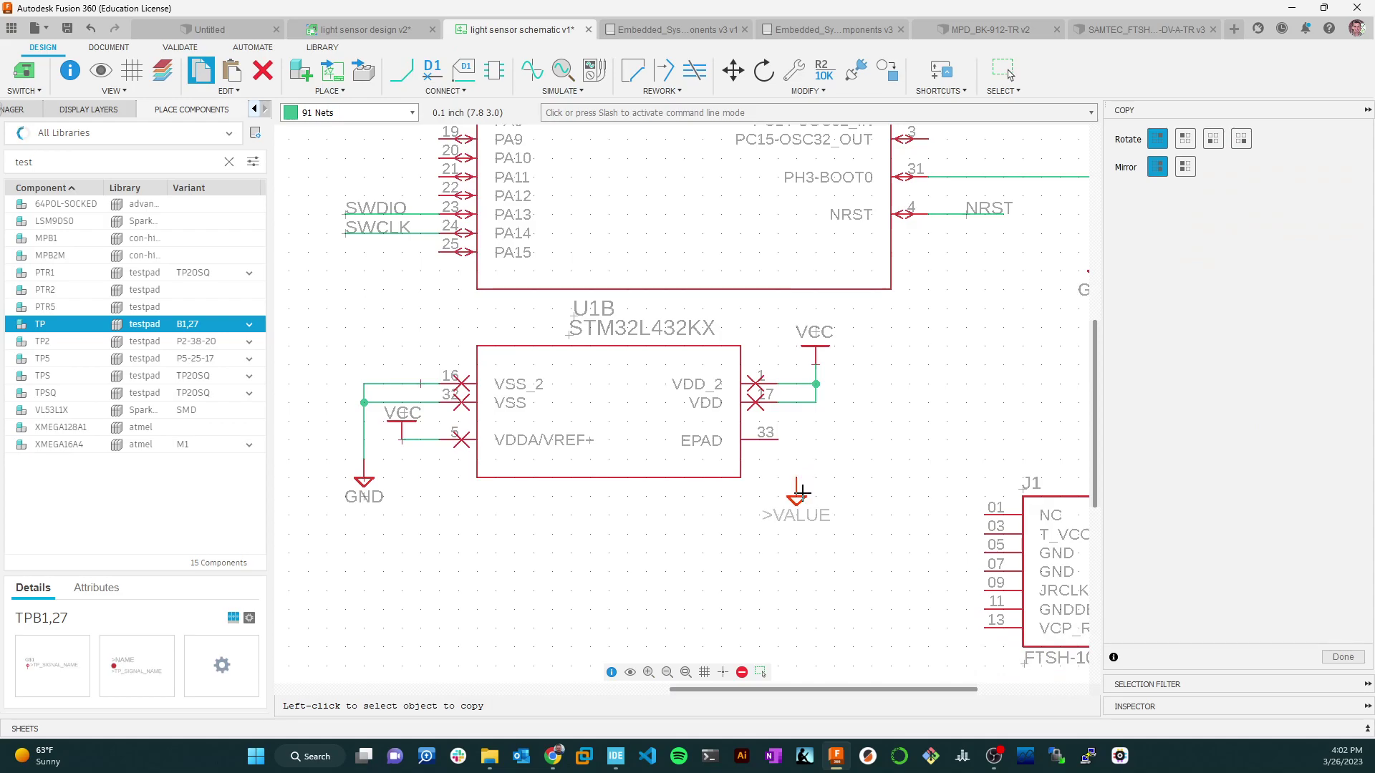
pyautogui.click(823, 493)
pyautogui.click(401, 70)
pyautogui.click(779, 439)
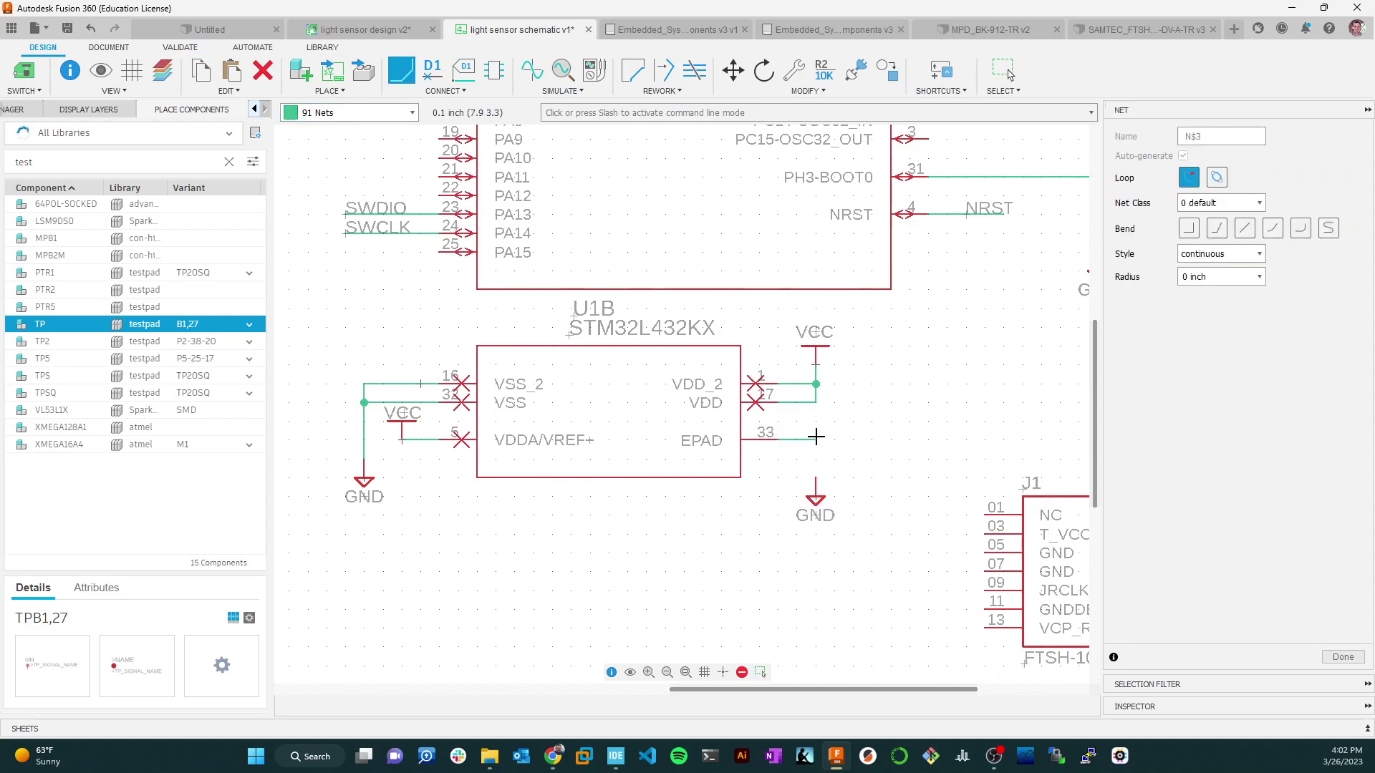
pyautogui.click(815, 477)
pyautogui.scroll(-3, 829, 470)
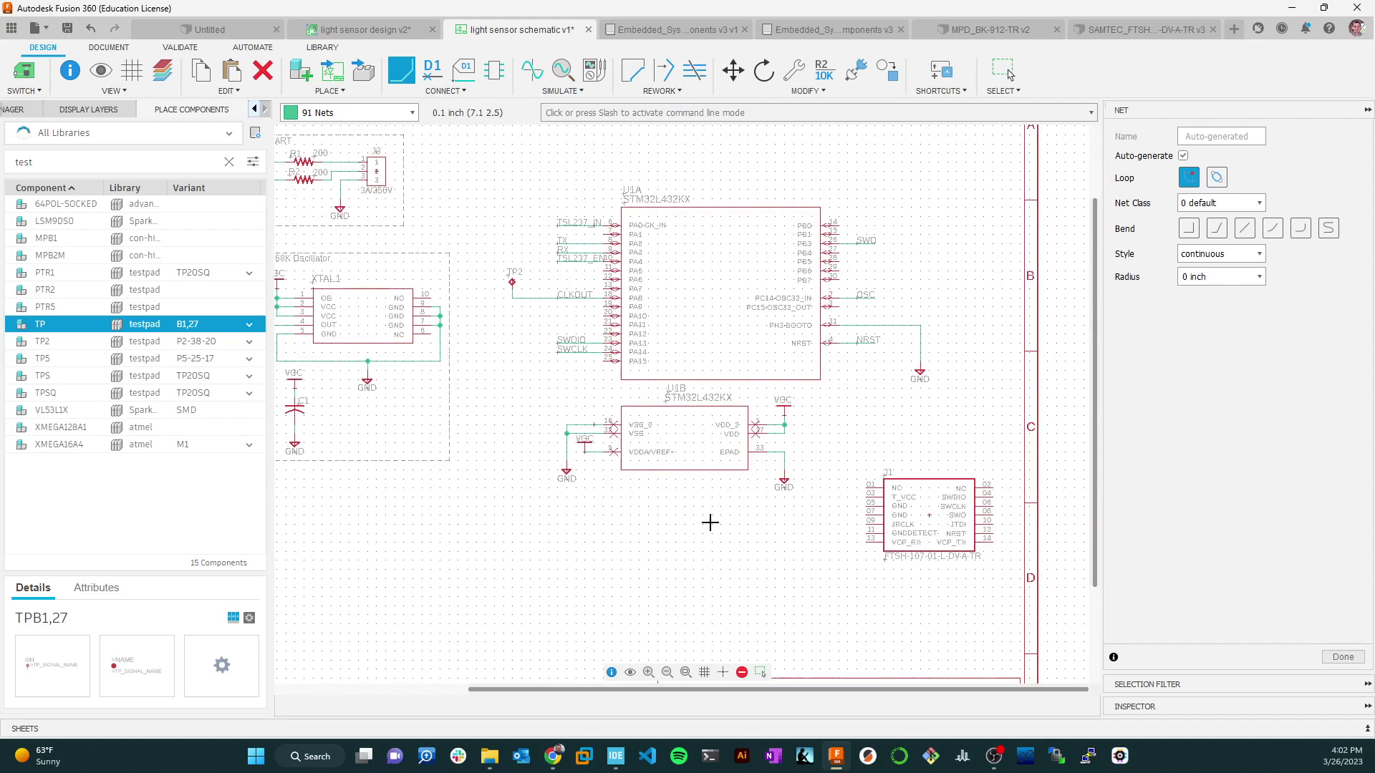
pyautogui.scroll(2, 630, 554)
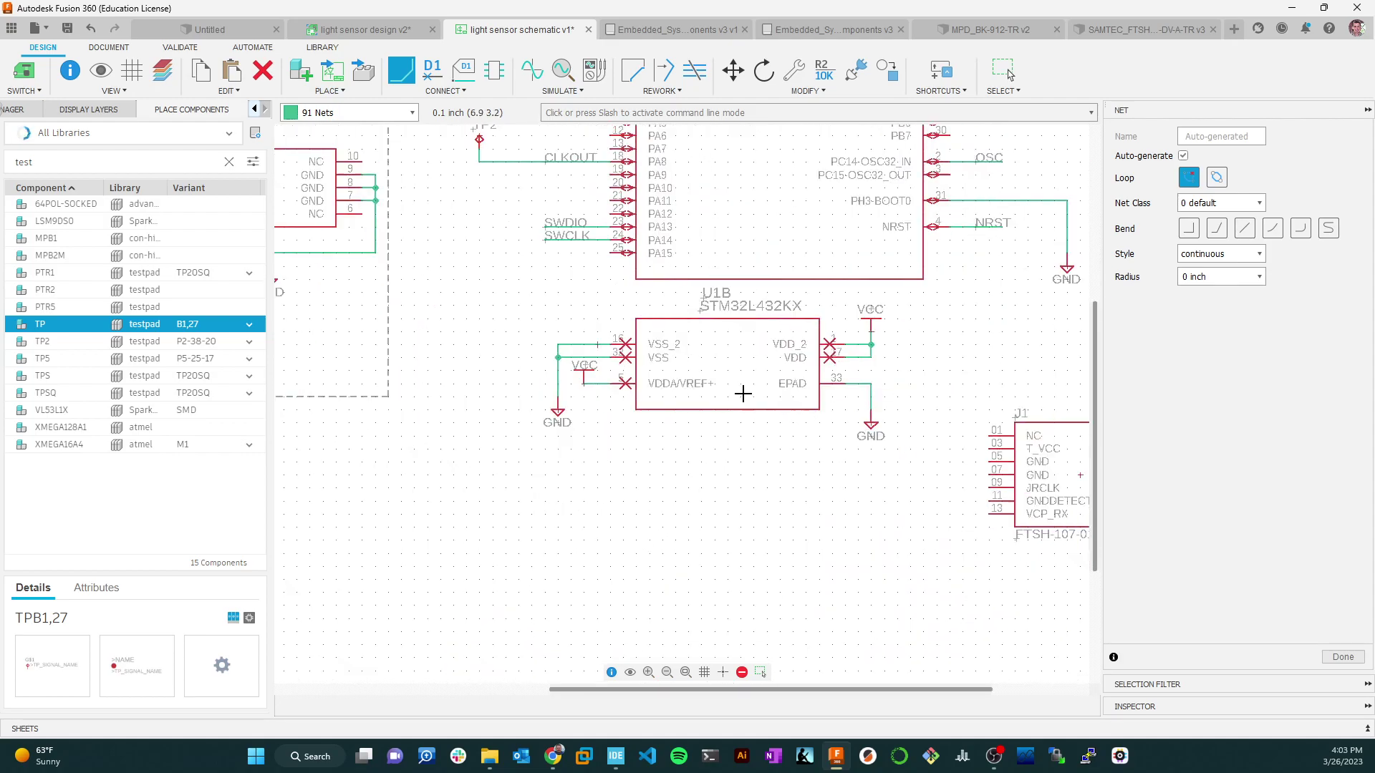
pyautogui.scroll(-1, 741, 395)
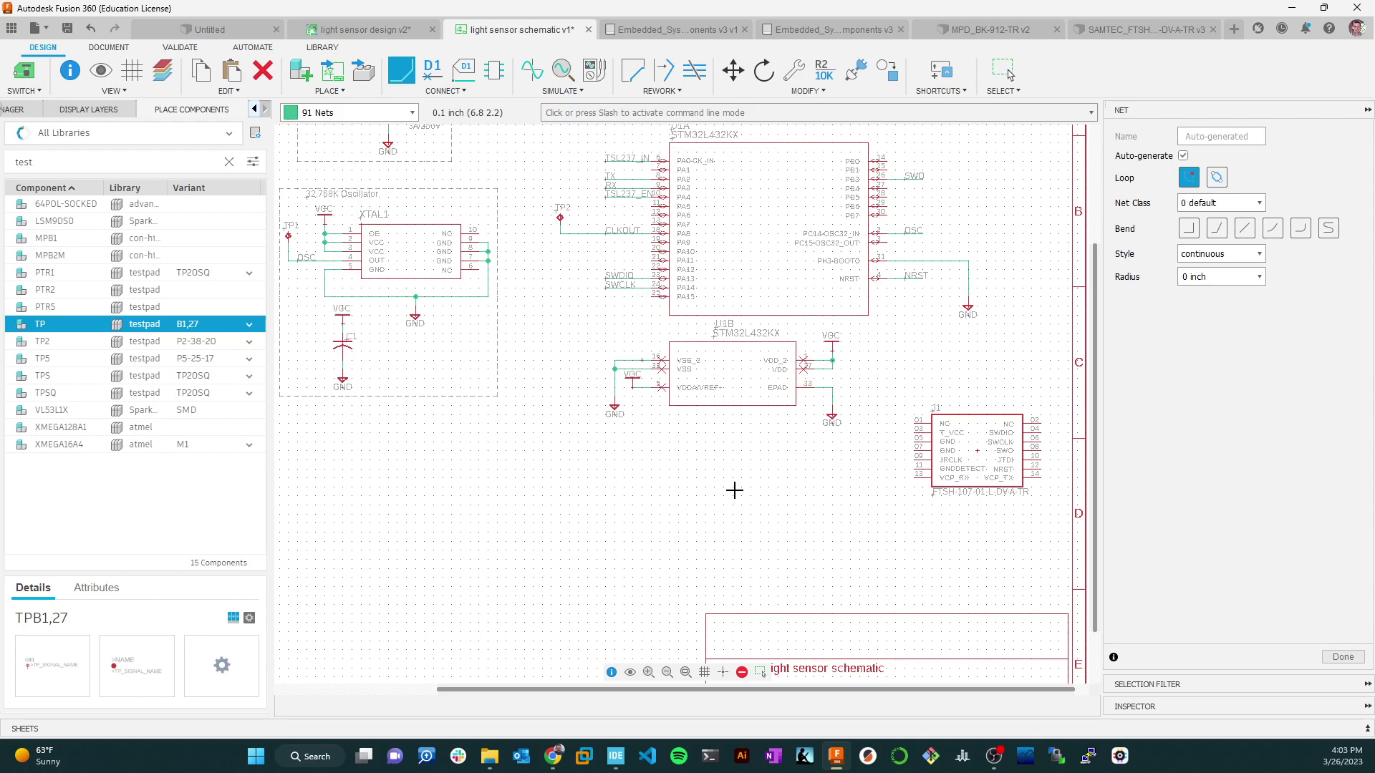
pyautogui.scroll(-3, 784, 494)
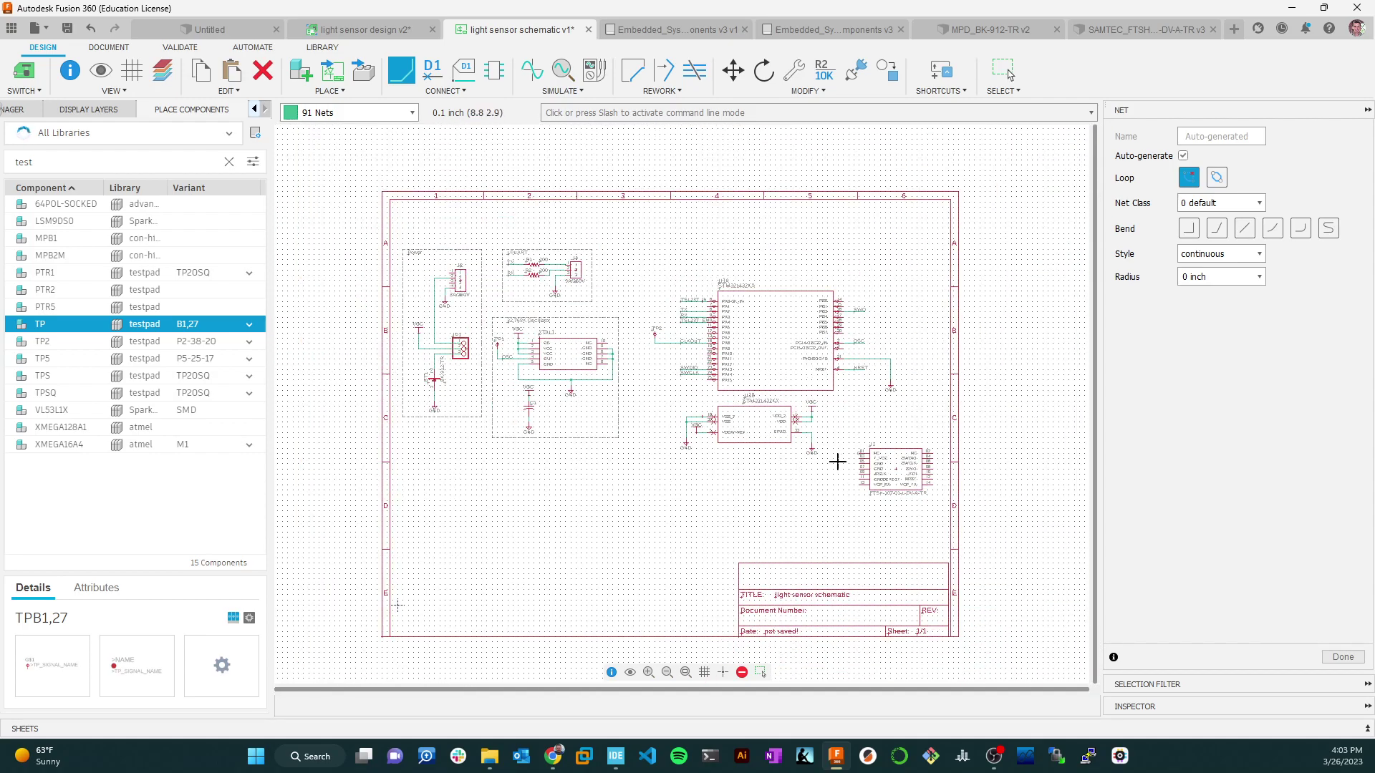
pyautogui.press('Escape')
pyautogui.moveTo(848, 434); pyautogui.dragTo(644, 580)
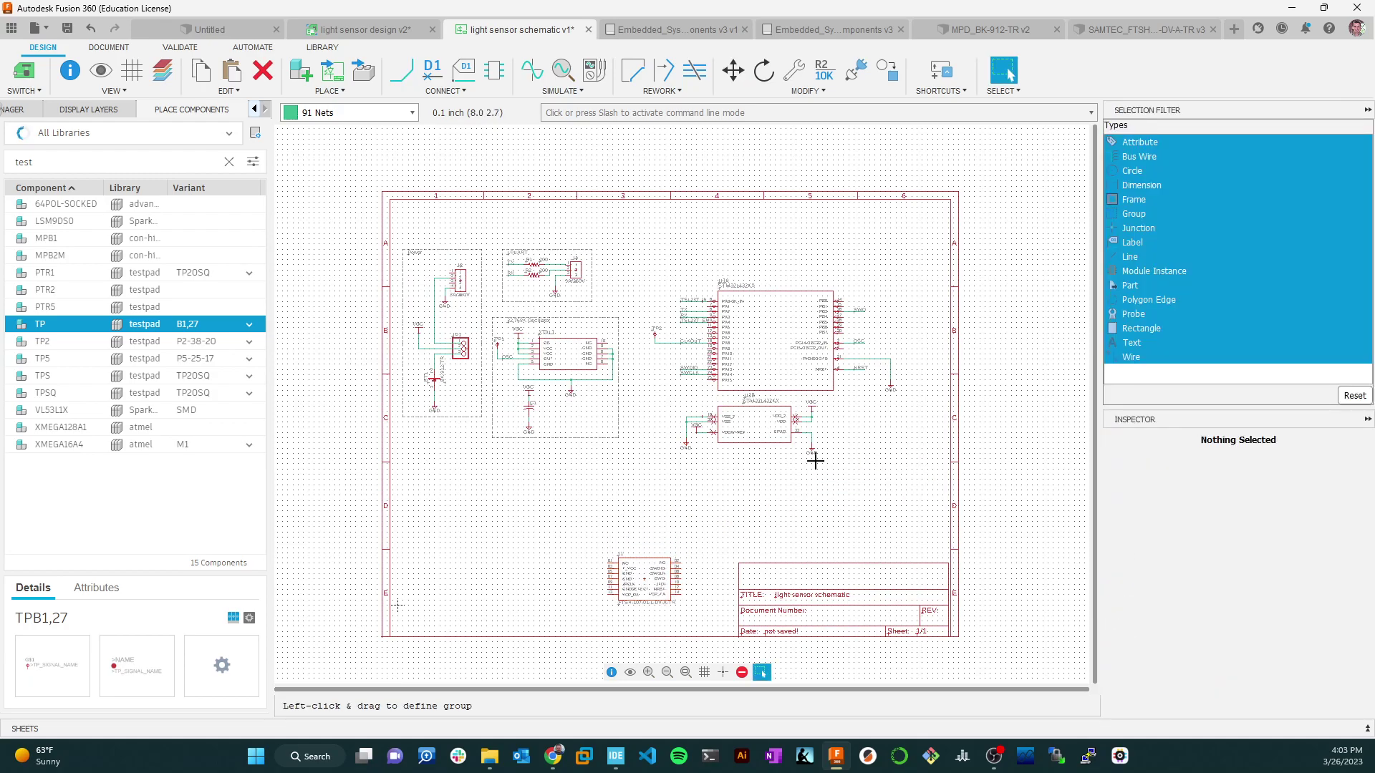
pyautogui.scroll(3, 739, 476)
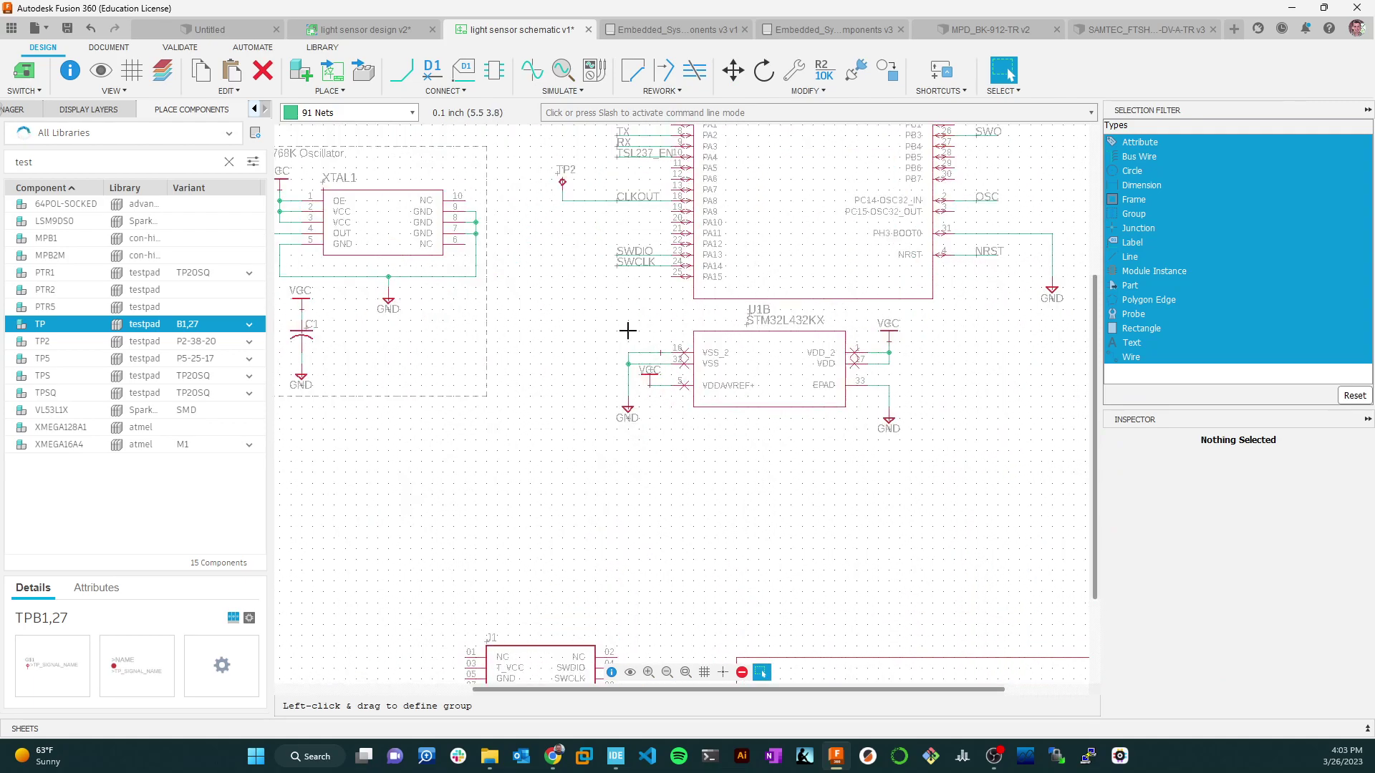
pyautogui.scroll(-3, 731, 375)
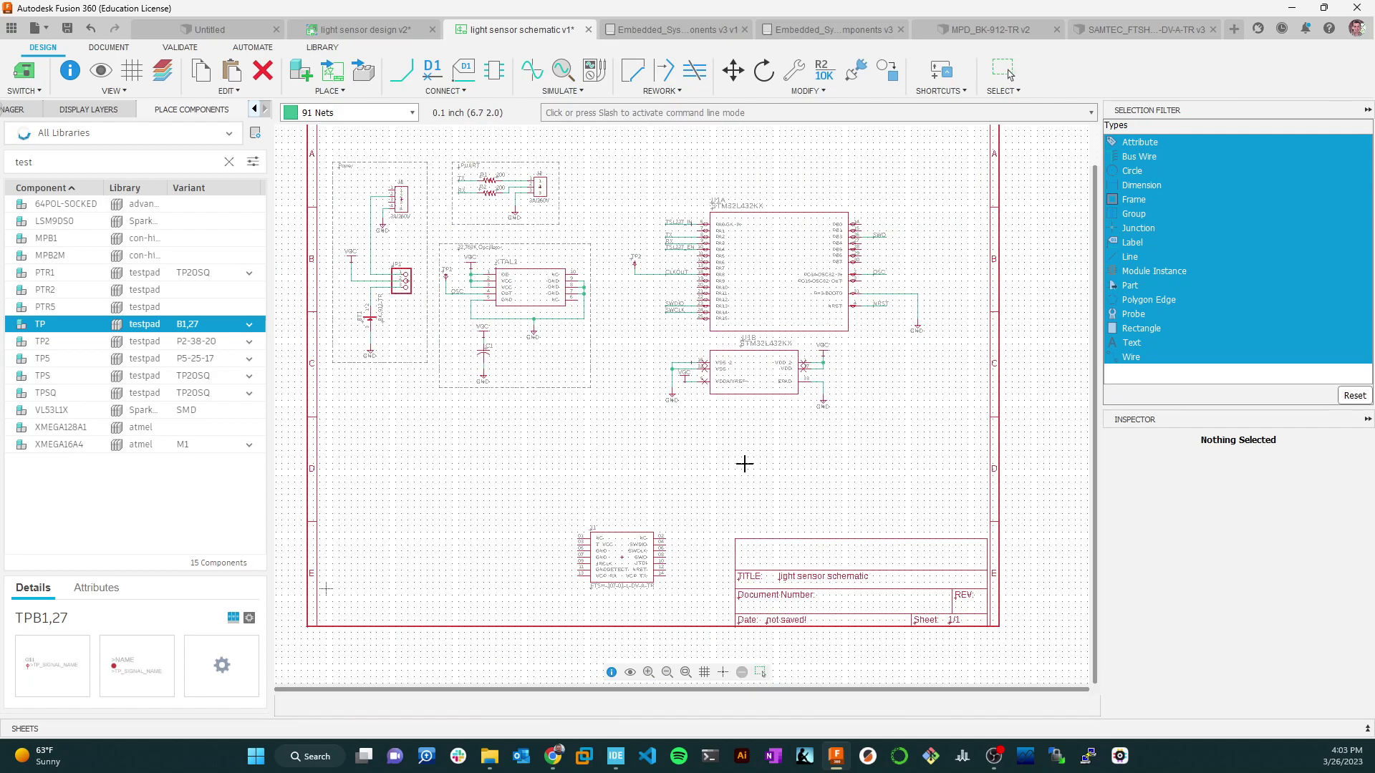
# Copy capacitor C1 and place it as C2 below U1B.
pyautogui.scroll(3, 476, 356)
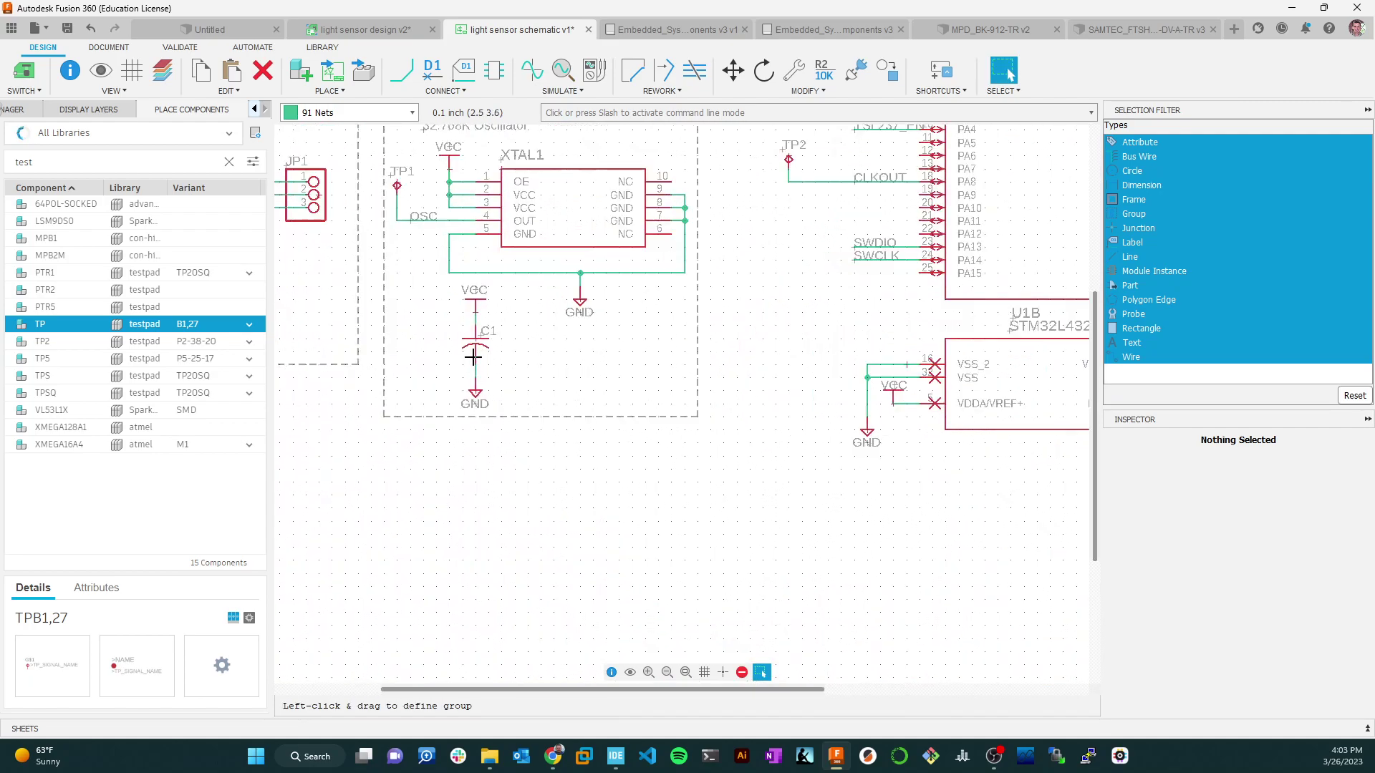
pyautogui.rightClick(476, 349)
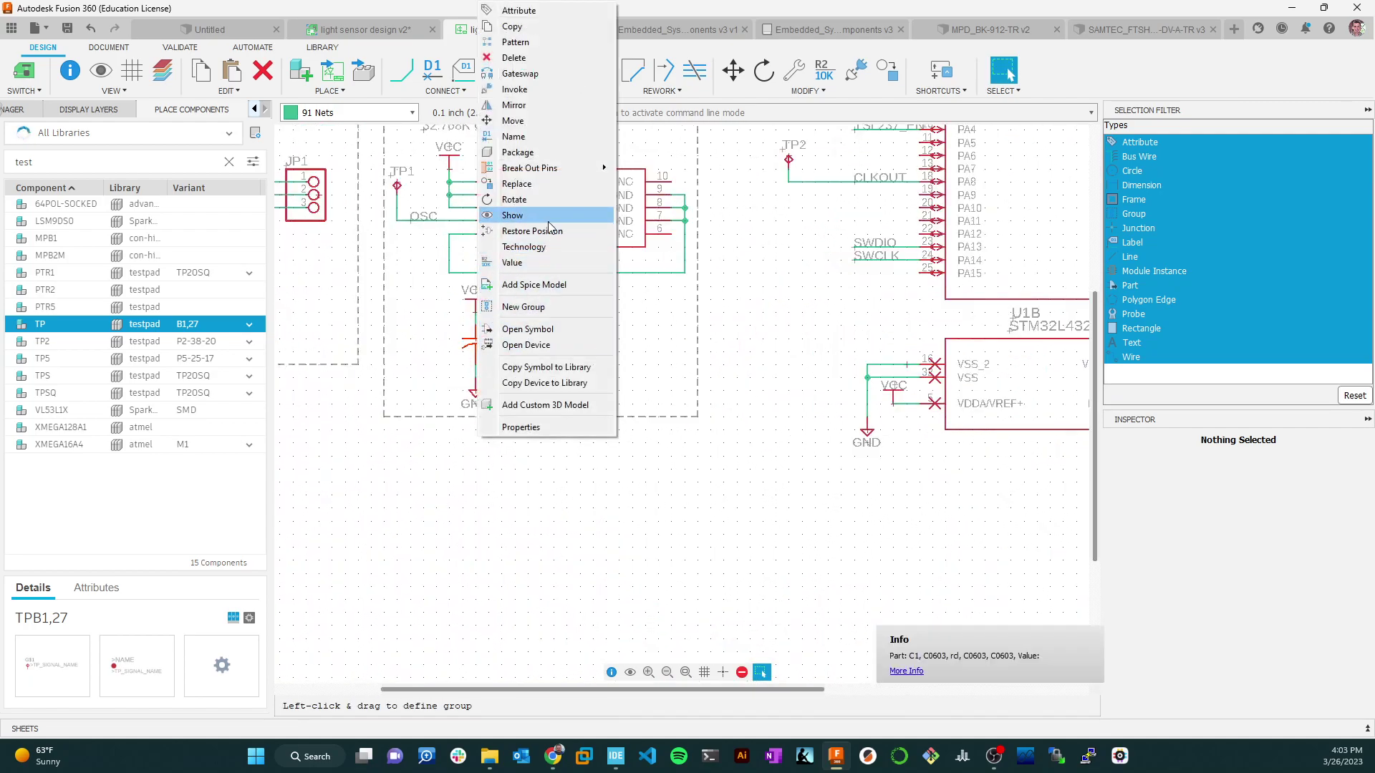
pyautogui.click(523, 26)
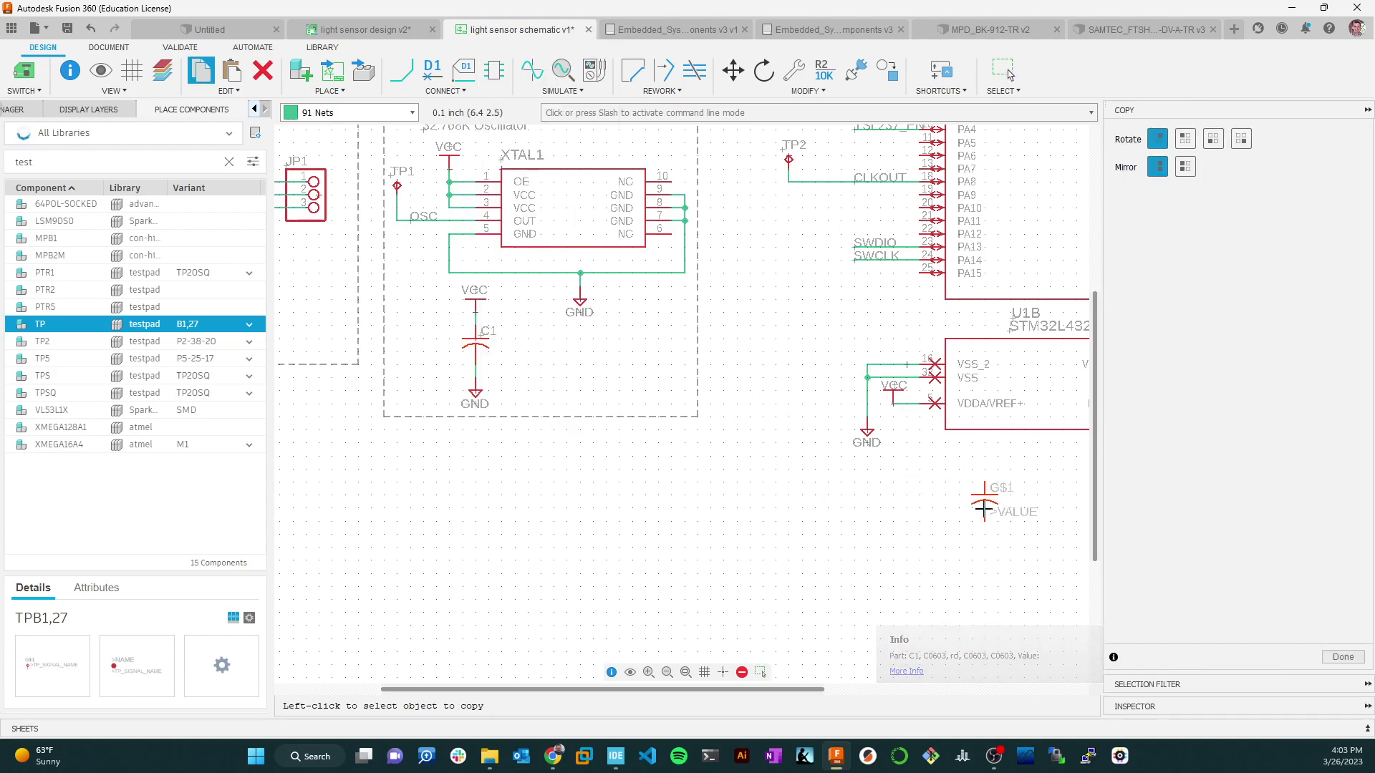
pyautogui.click(957, 497)
pyautogui.scroll(-2, 1028, 528)
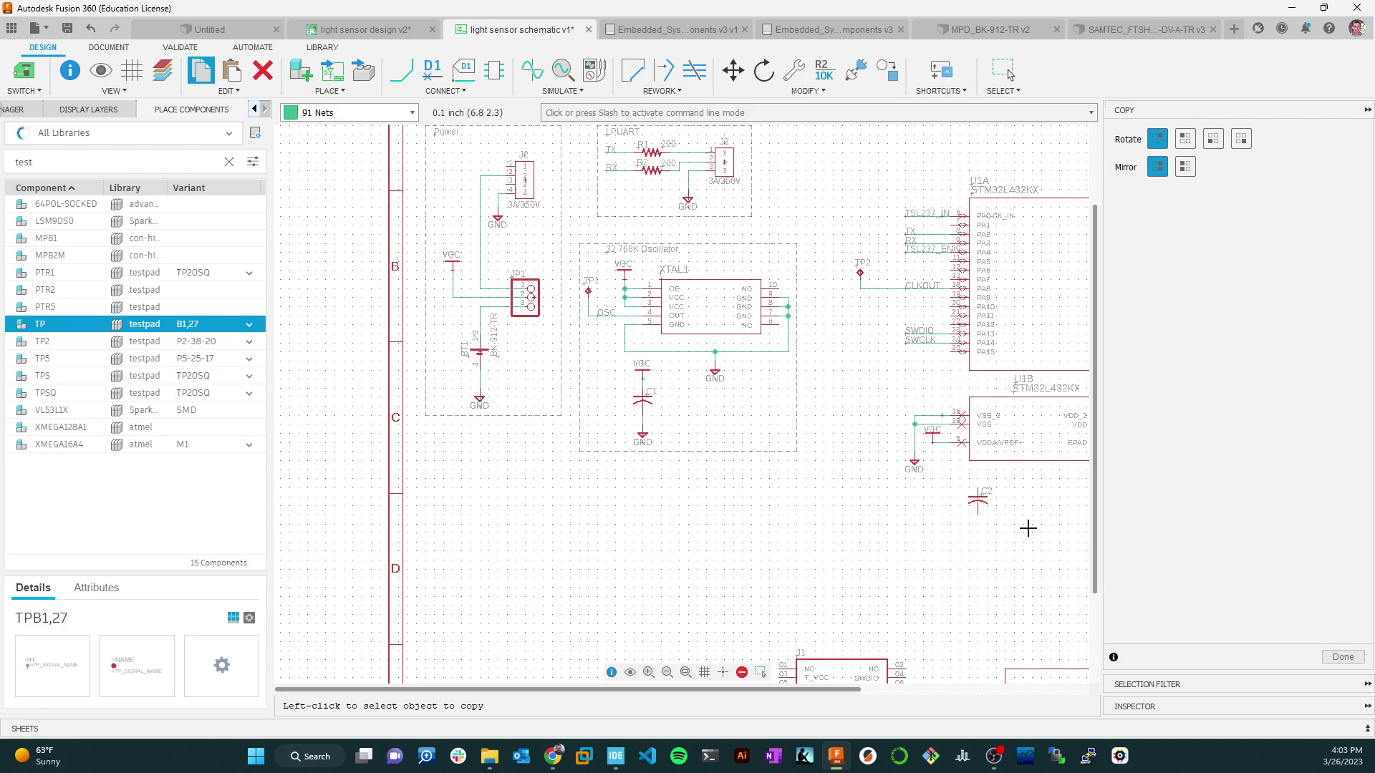
pyautogui.press('Escape')
# Copy C2 and place it as C3 beside it.
pyautogui.rightClick(980, 503)
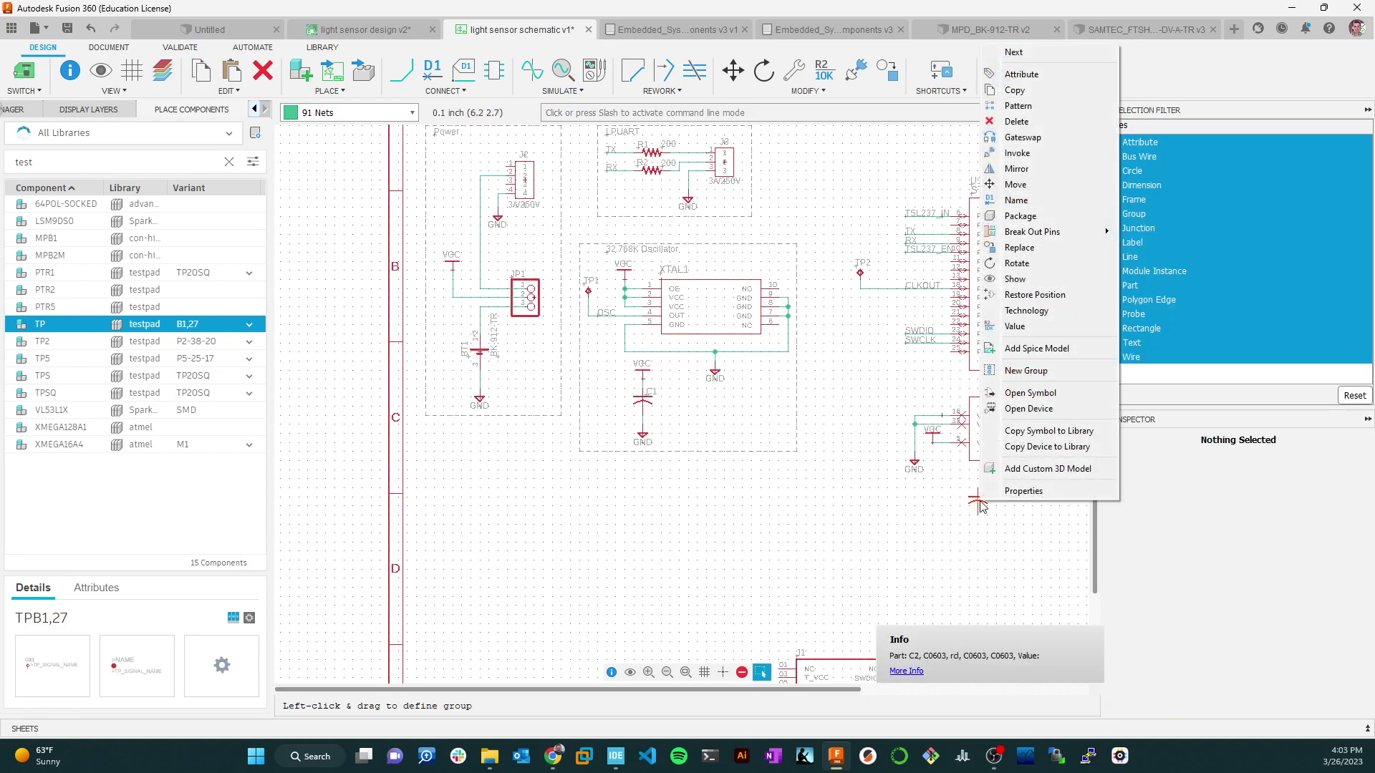
pyautogui.click(1014, 91)
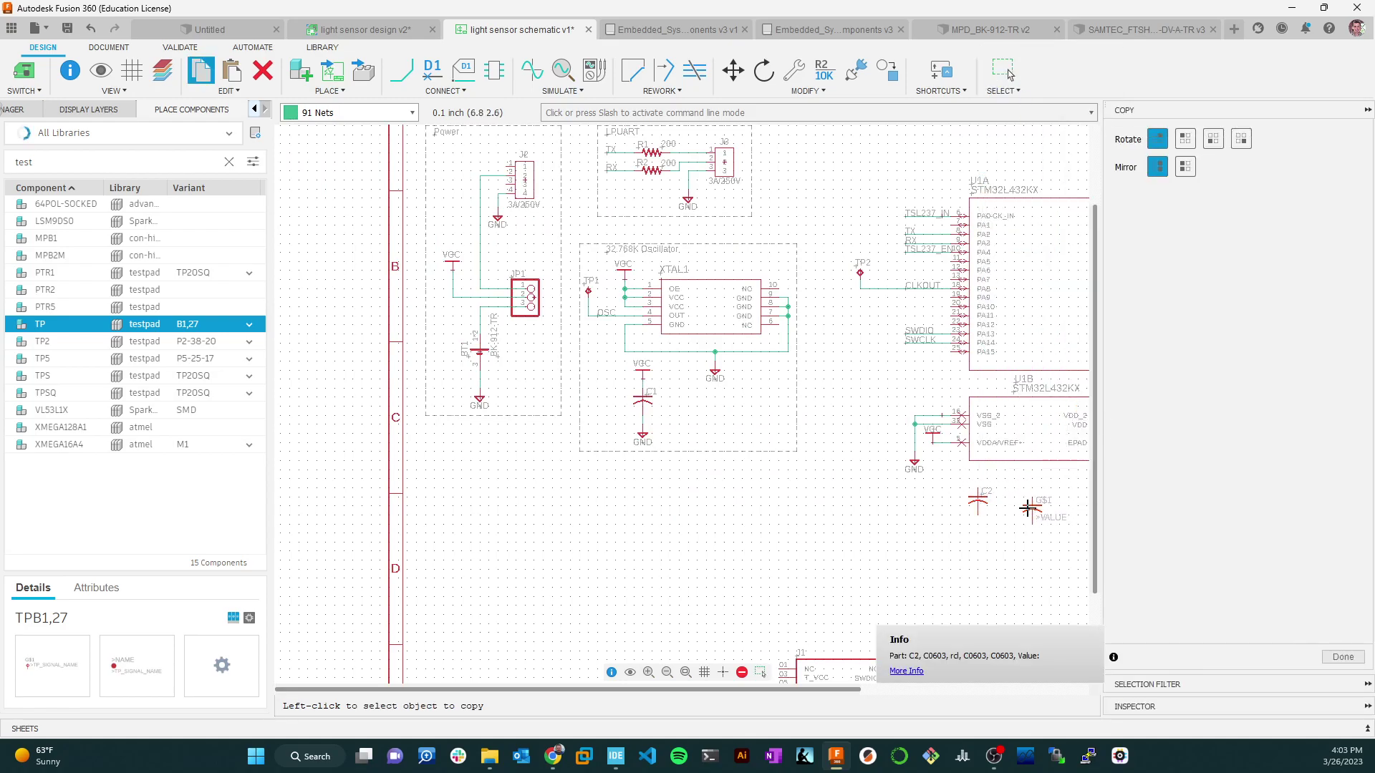
pyautogui.click(1020, 503)
pyautogui.press('Escape')
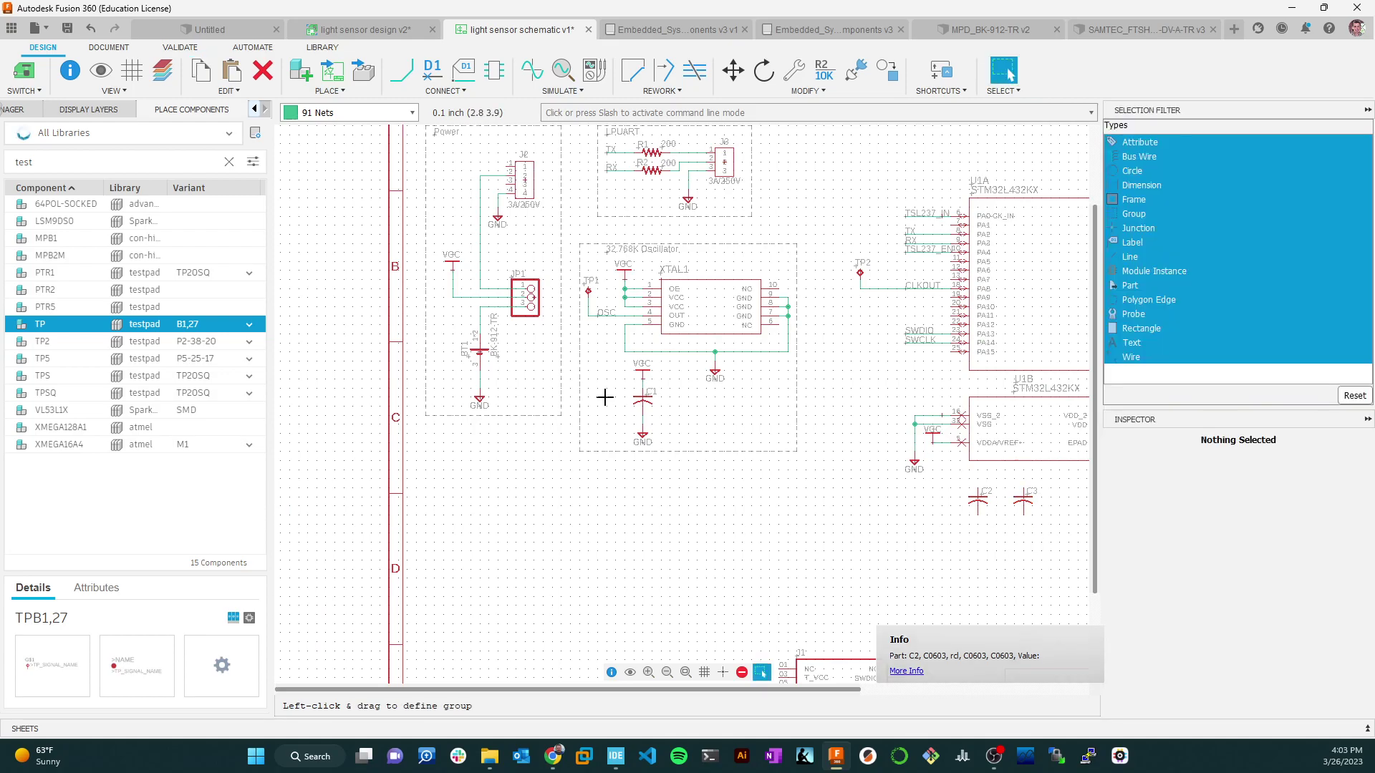
# Enter .1uF as C1's value and 0.1uF as C2's value.
pyautogui.rightClick(642, 406)
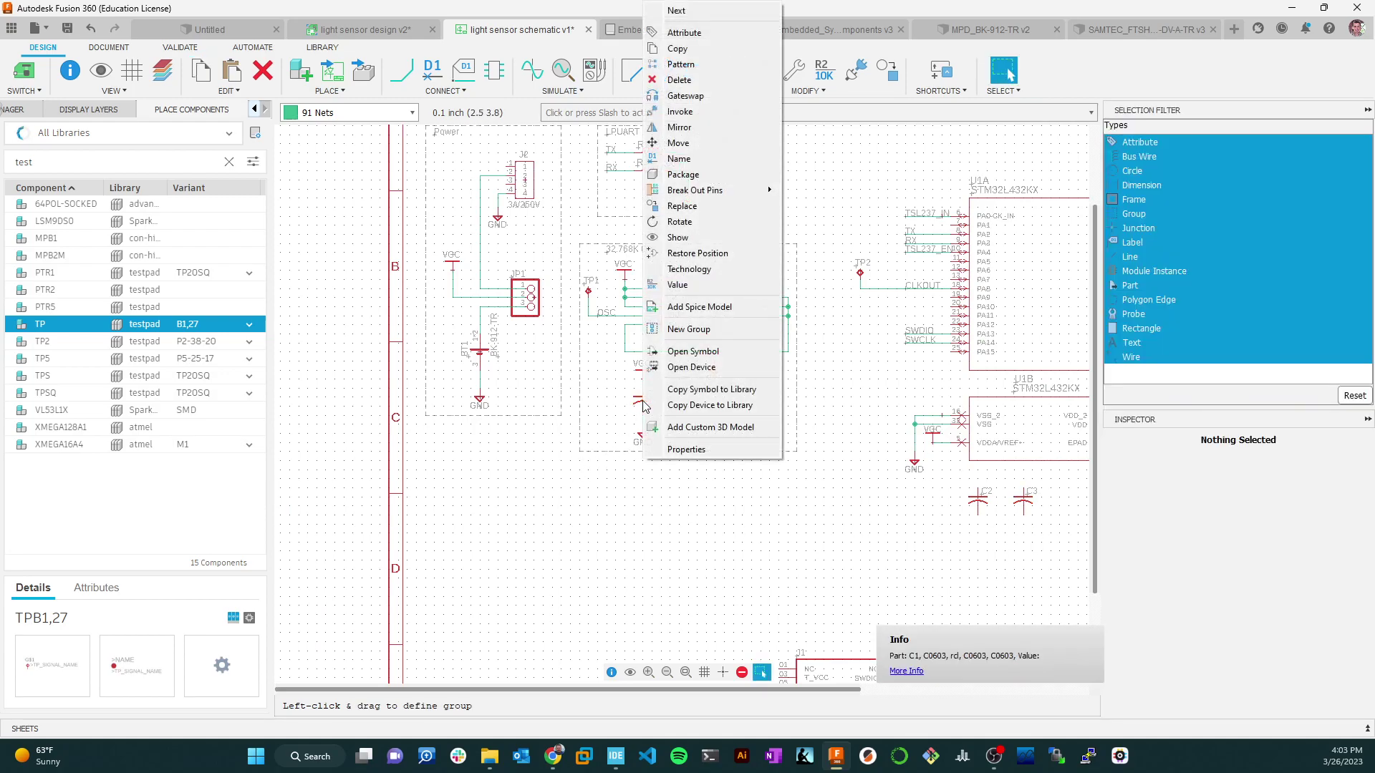
pyautogui.click(677, 284)
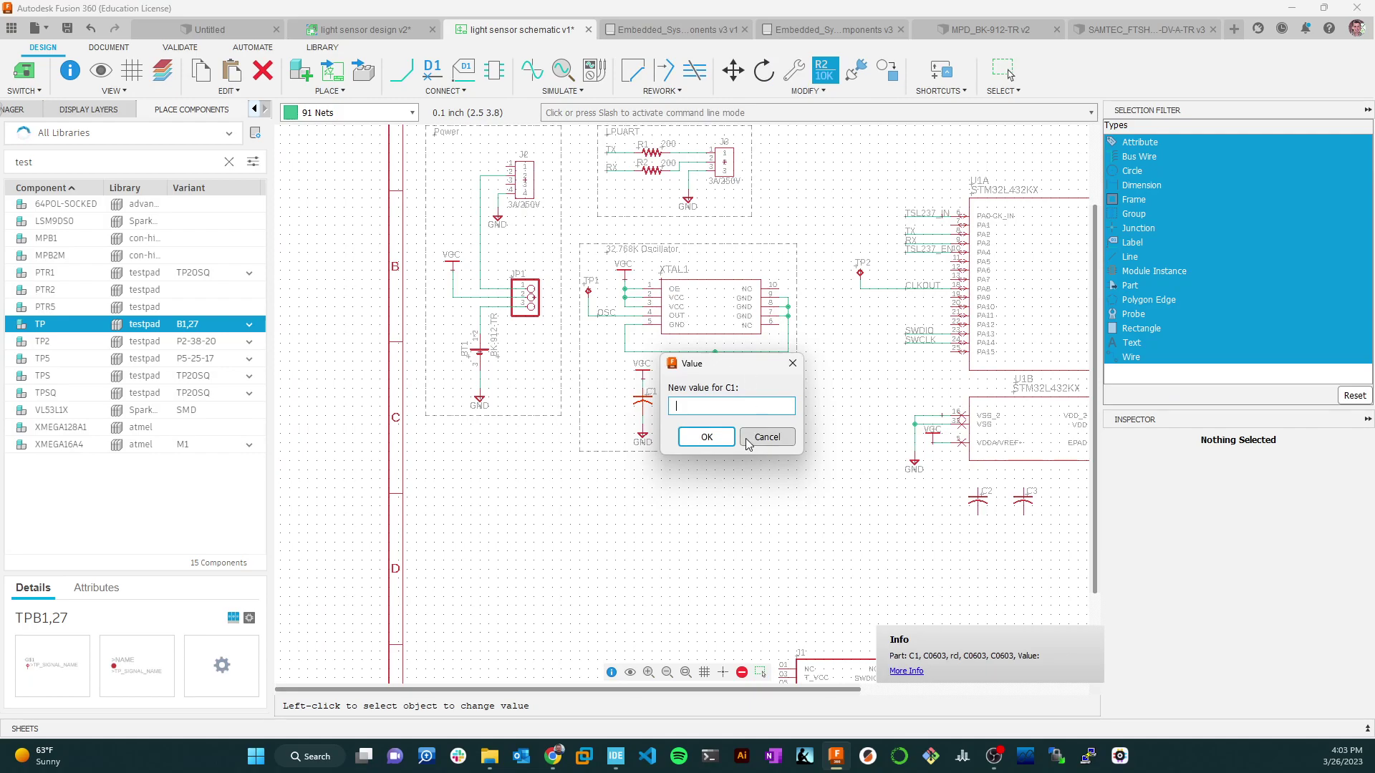
pyautogui.write('.1')
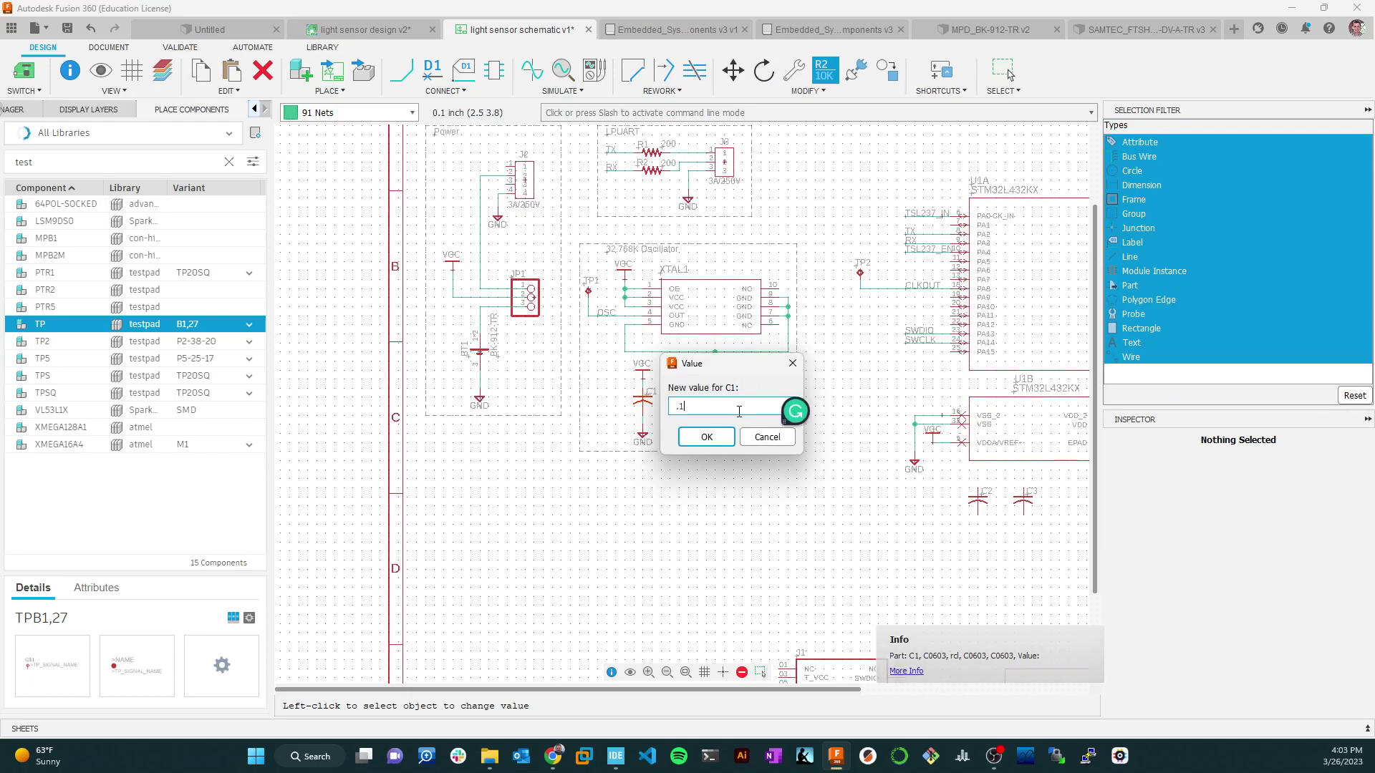
pyautogui.write('uF')
pyautogui.click(705, 437)
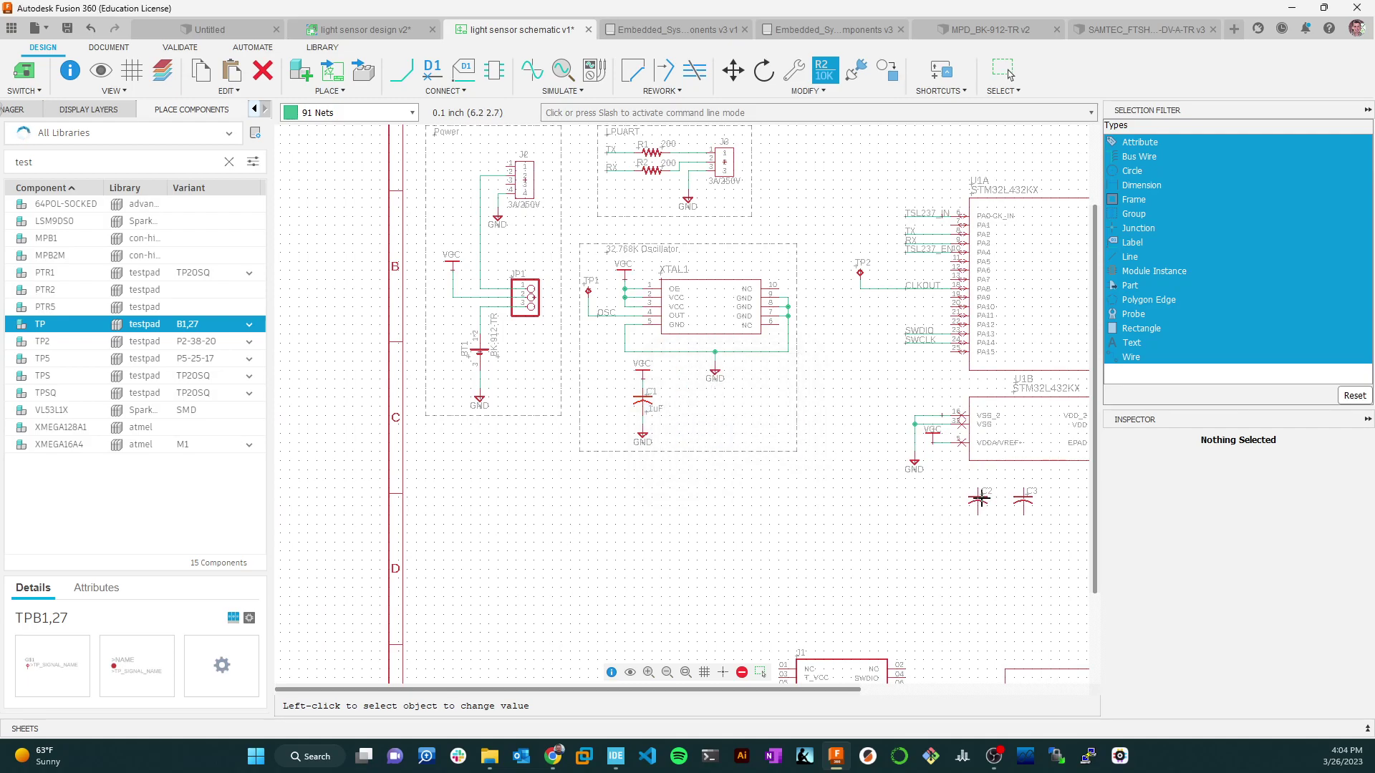
pyautogui.rightClick(978, 499)
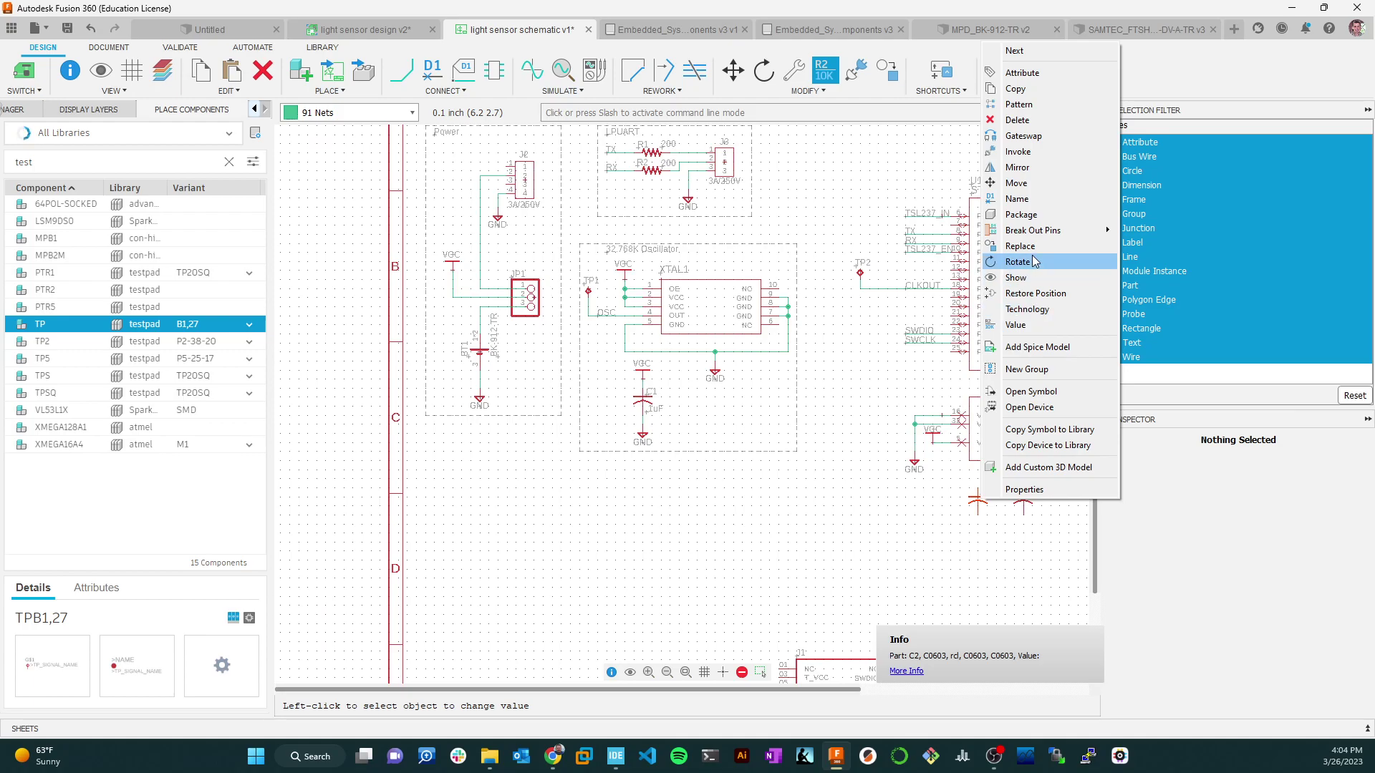
pyautogui.click(1016, 326)
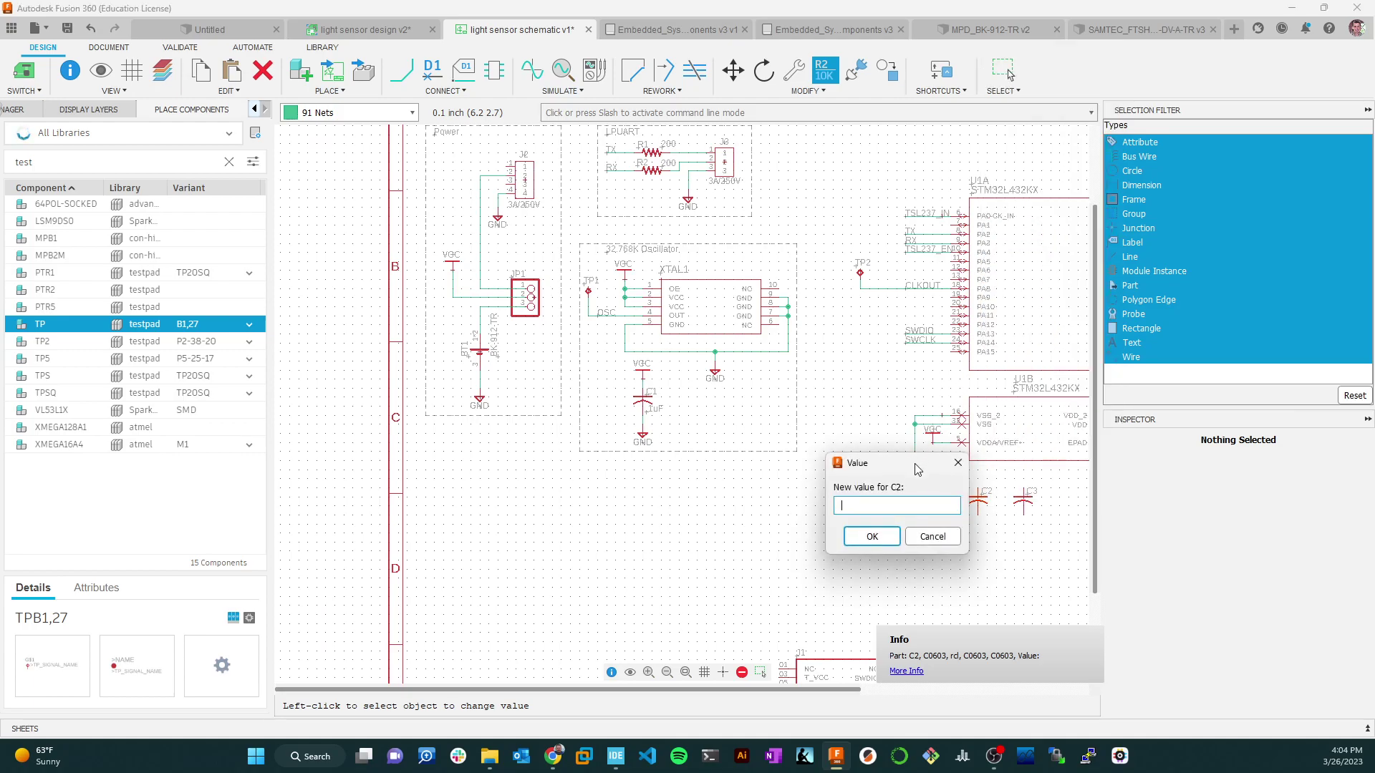
pyautogui.write('0.')
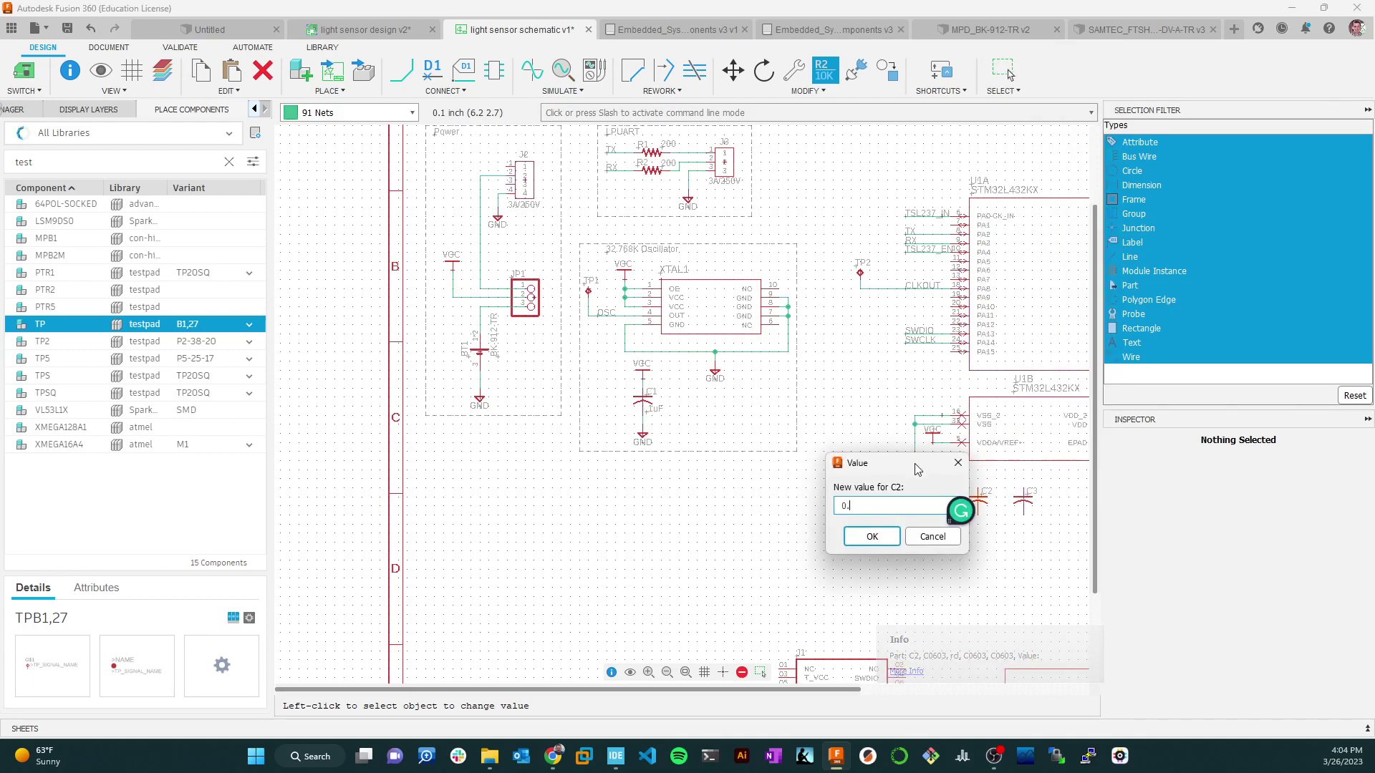
pyautogui.write('1u')
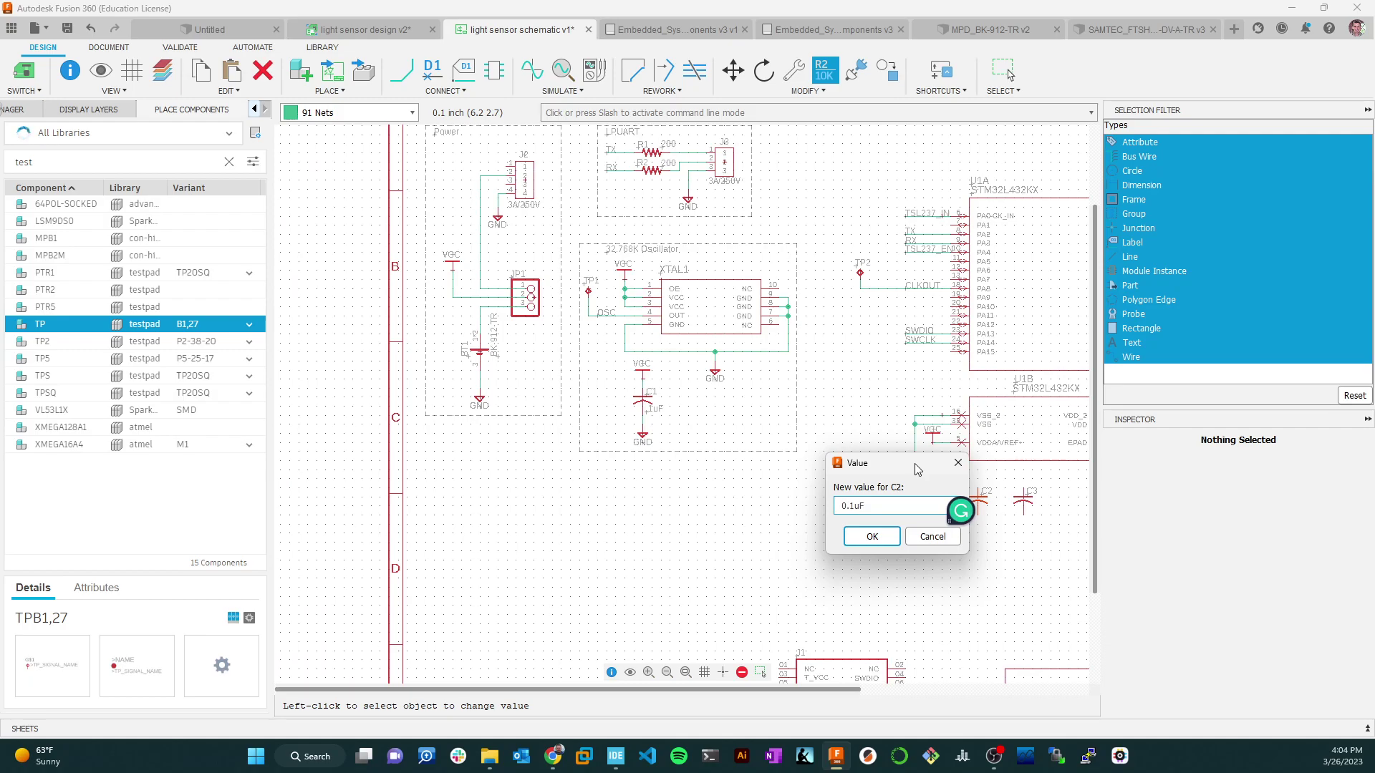
pyautogui.write('F')
pyautogui.press('Return')
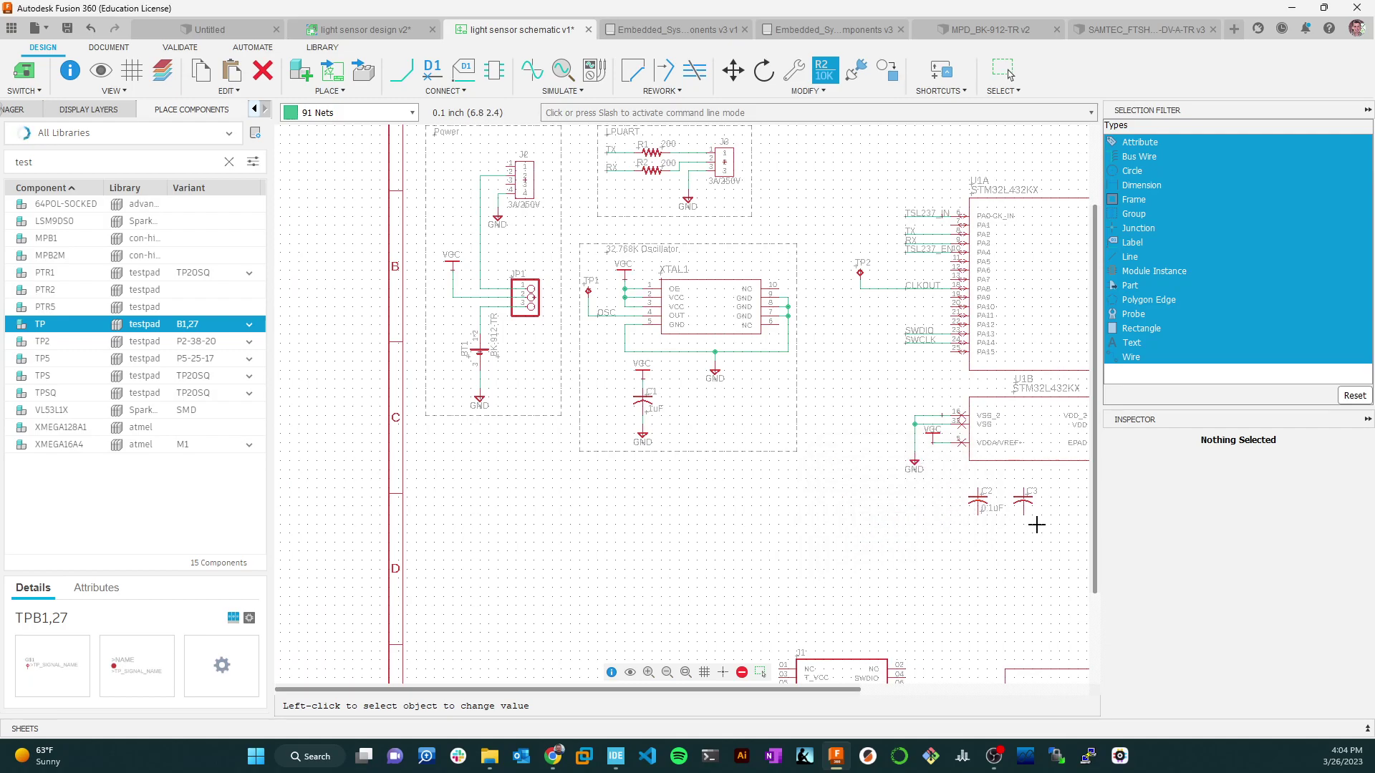
# Re-enter C1's value as 0.1uF.
pyautogui.rightClick(647, 415)
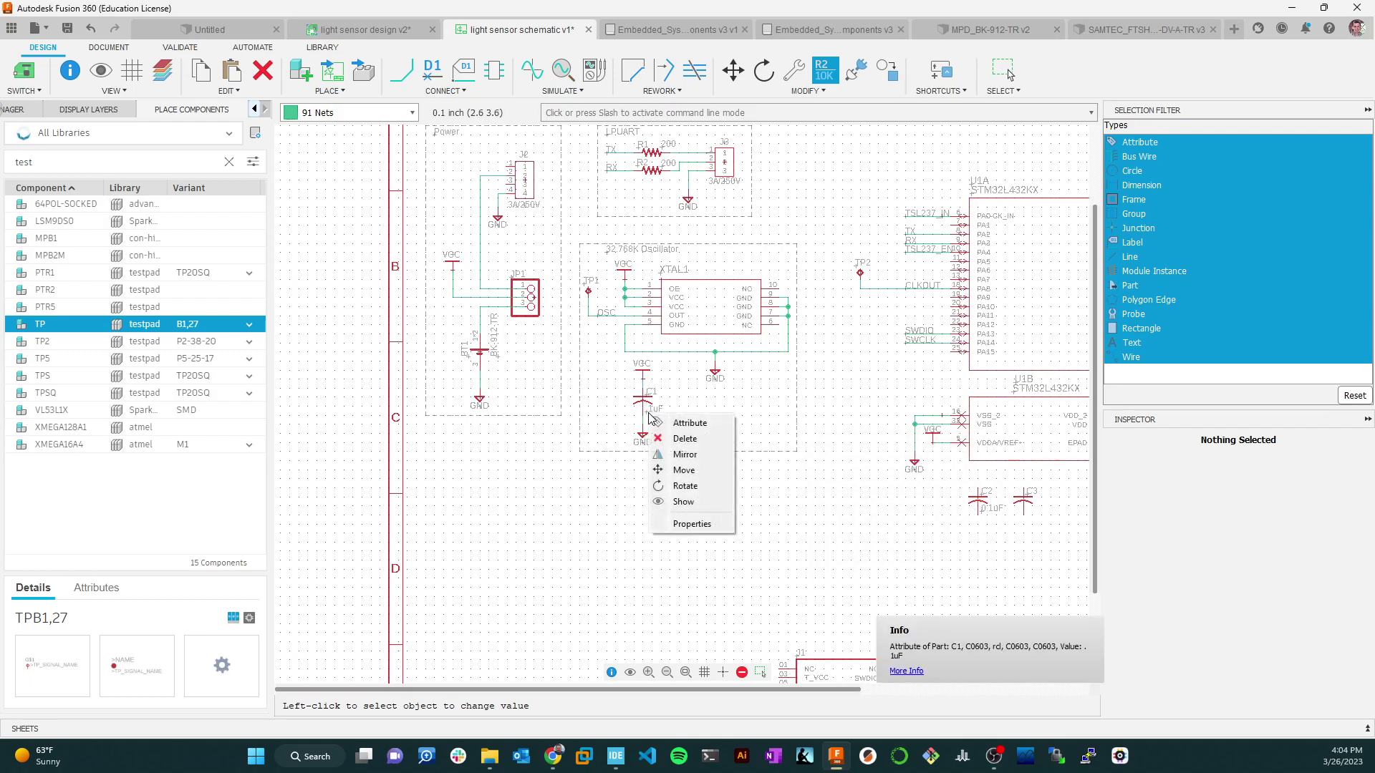
pyautogui.press('Escape')
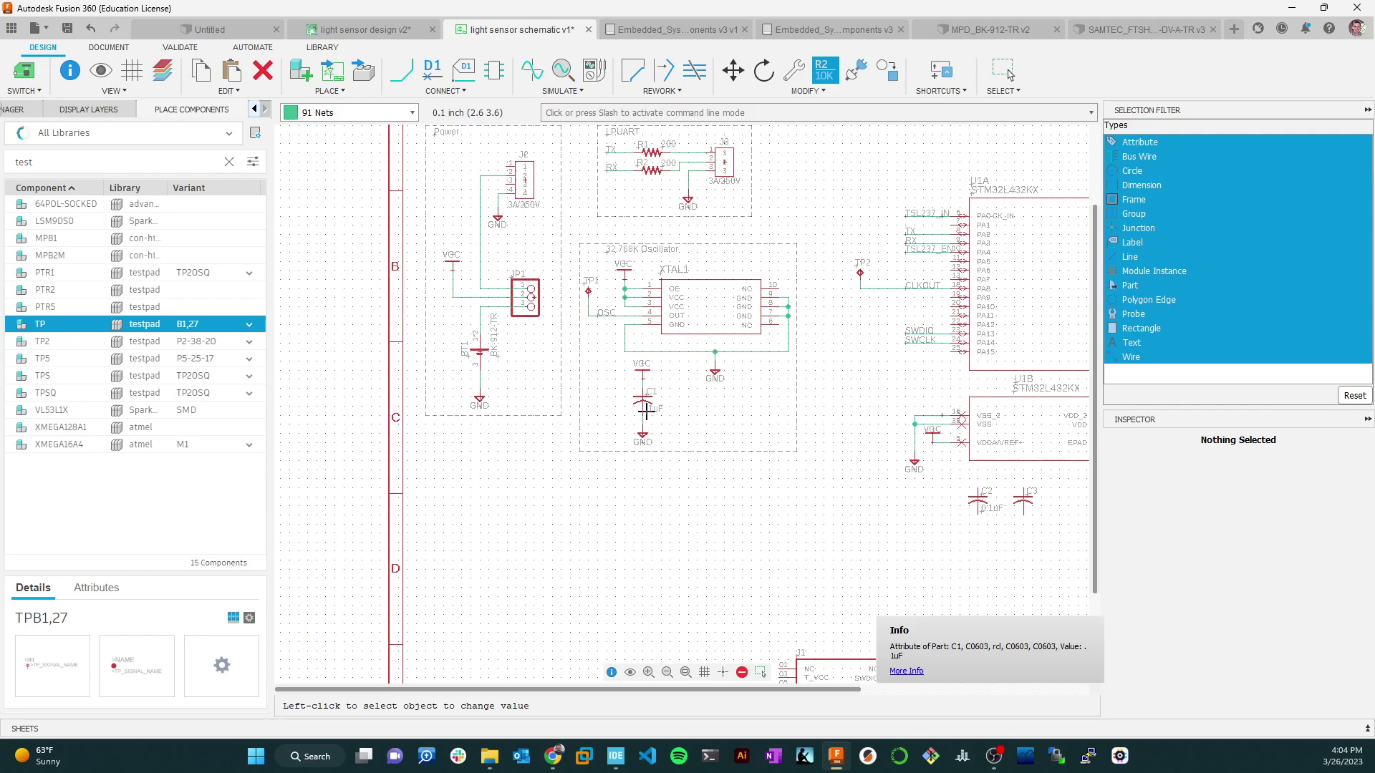
pyautogui.rightClick(645, 411)
pyautogui.press('Escape')
pyautogui.rightClick(643, 403)
pyautogui.click(716, 263)
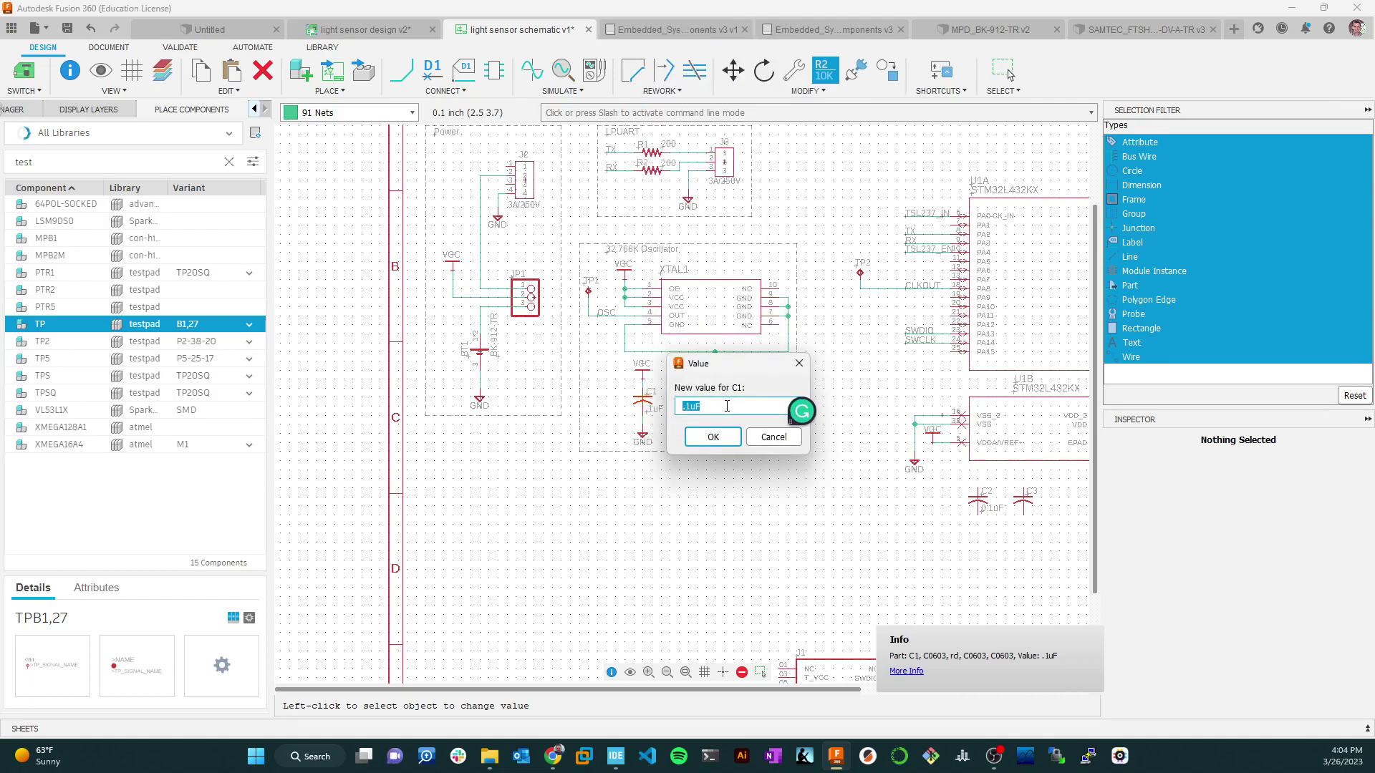
pyautogui.write('0.1uF')
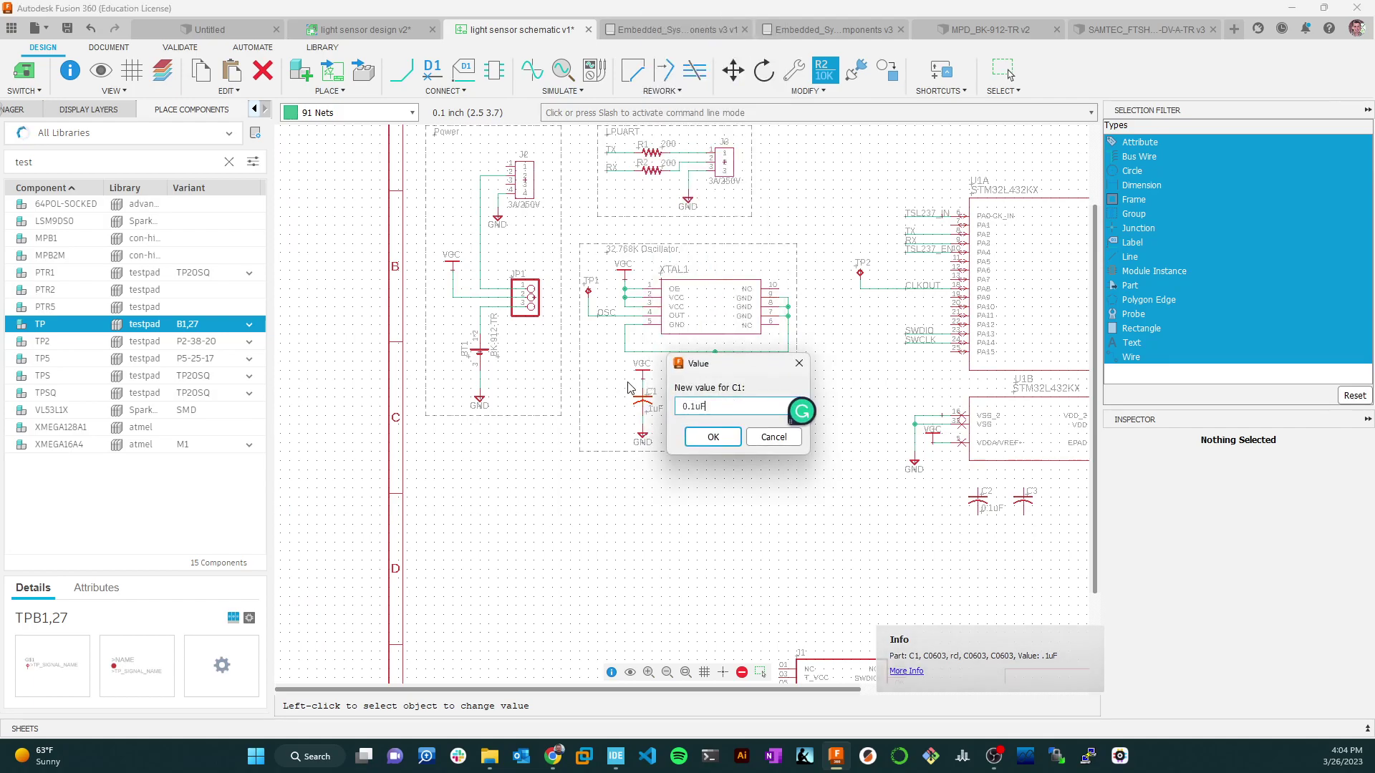
pyautogui.click(713, 433)
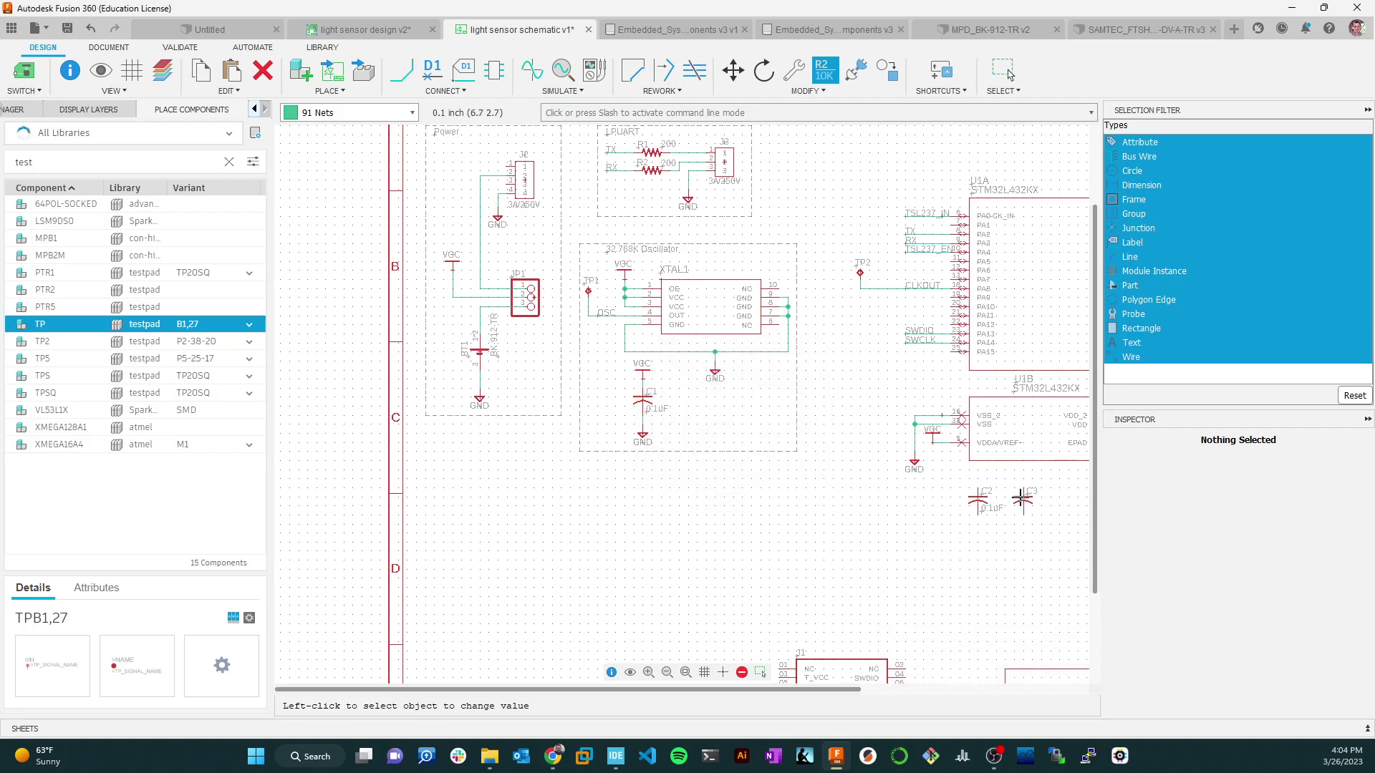
# Set capacitor C3's value to 1uF.
pyautogui.rightClick(1021, 496)
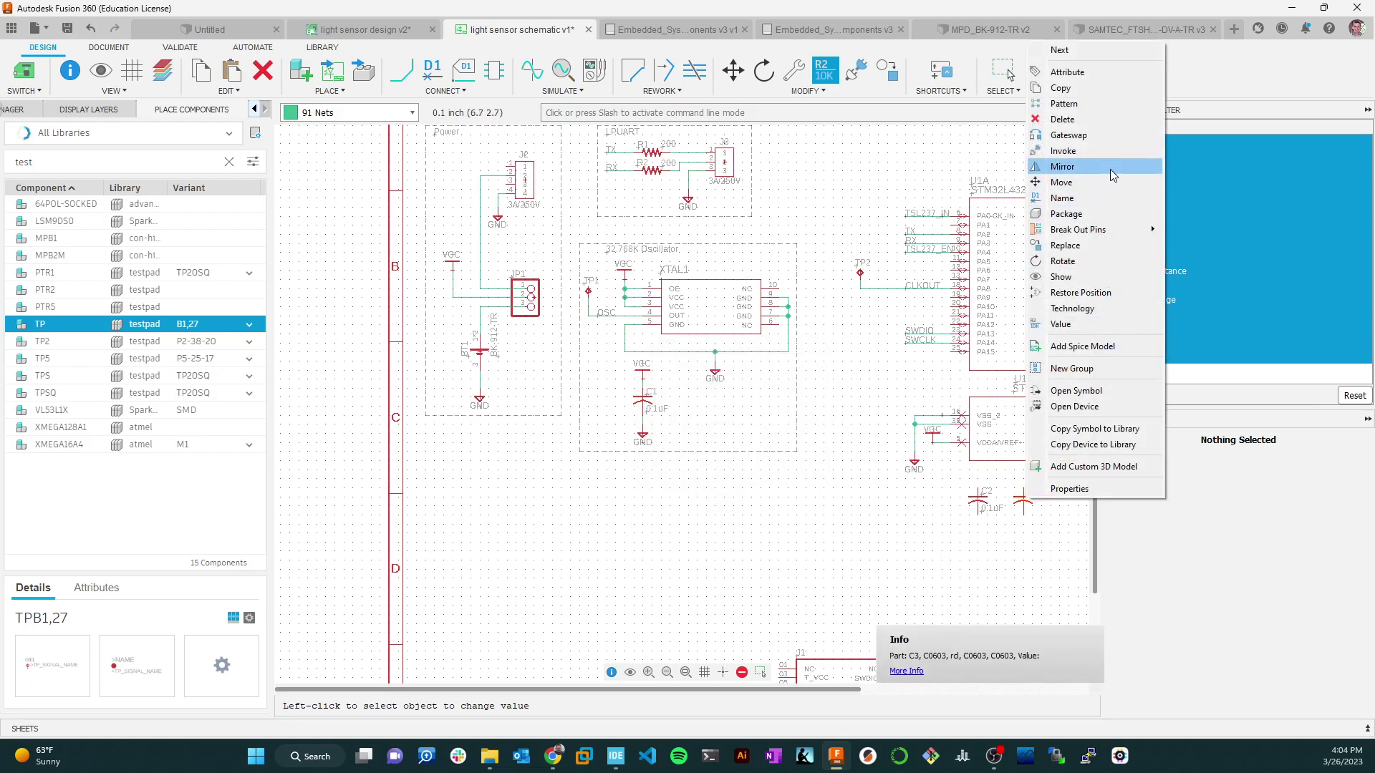
pyautogui.click(1076, 323)
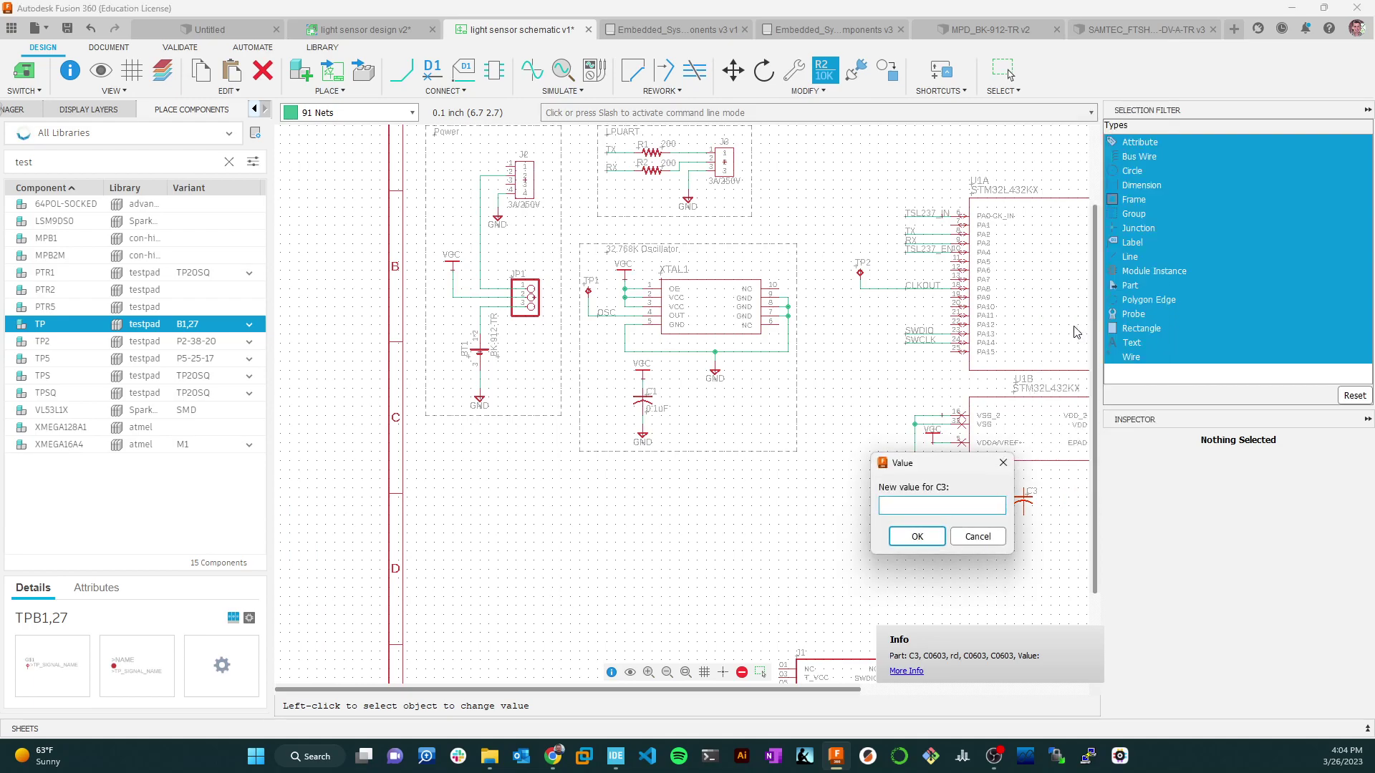
pyautogui.write('1uF')
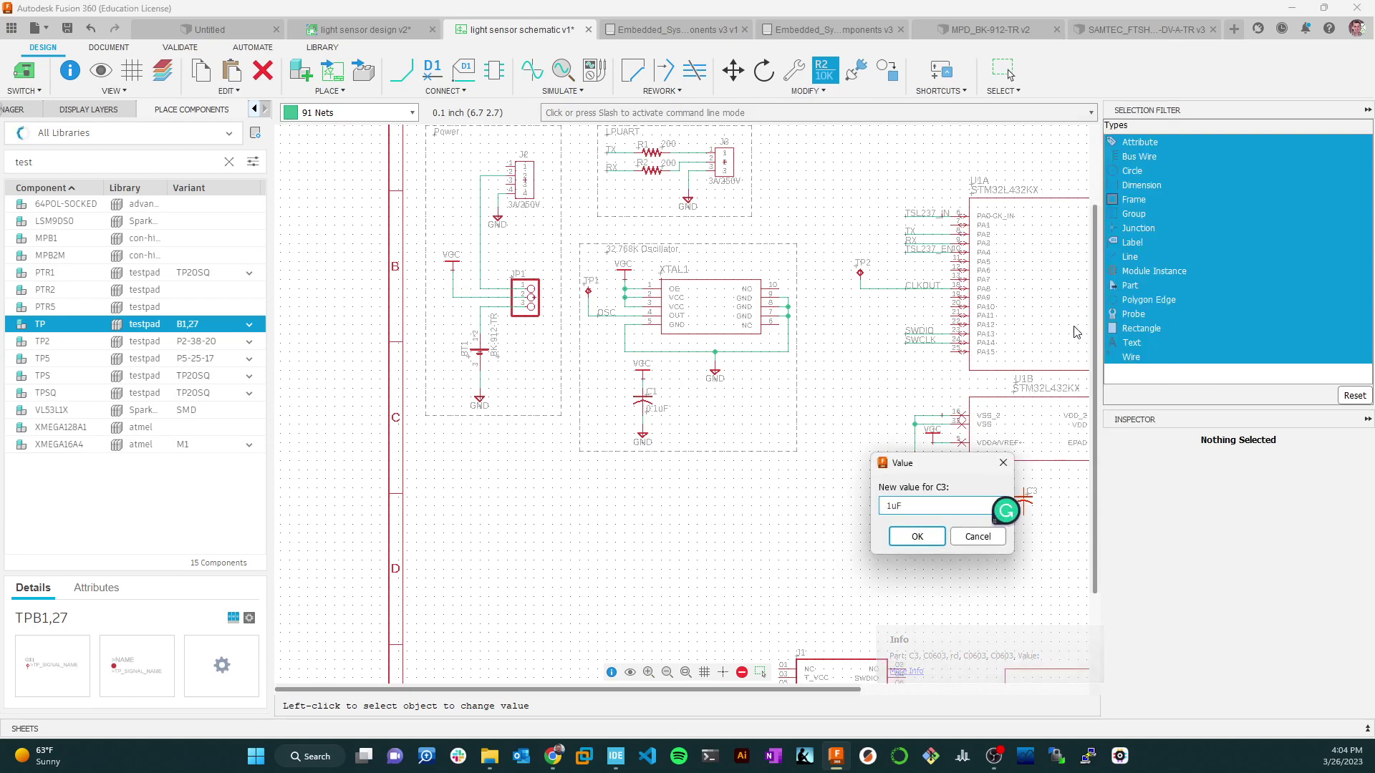
pyautogui.click(916, 537)
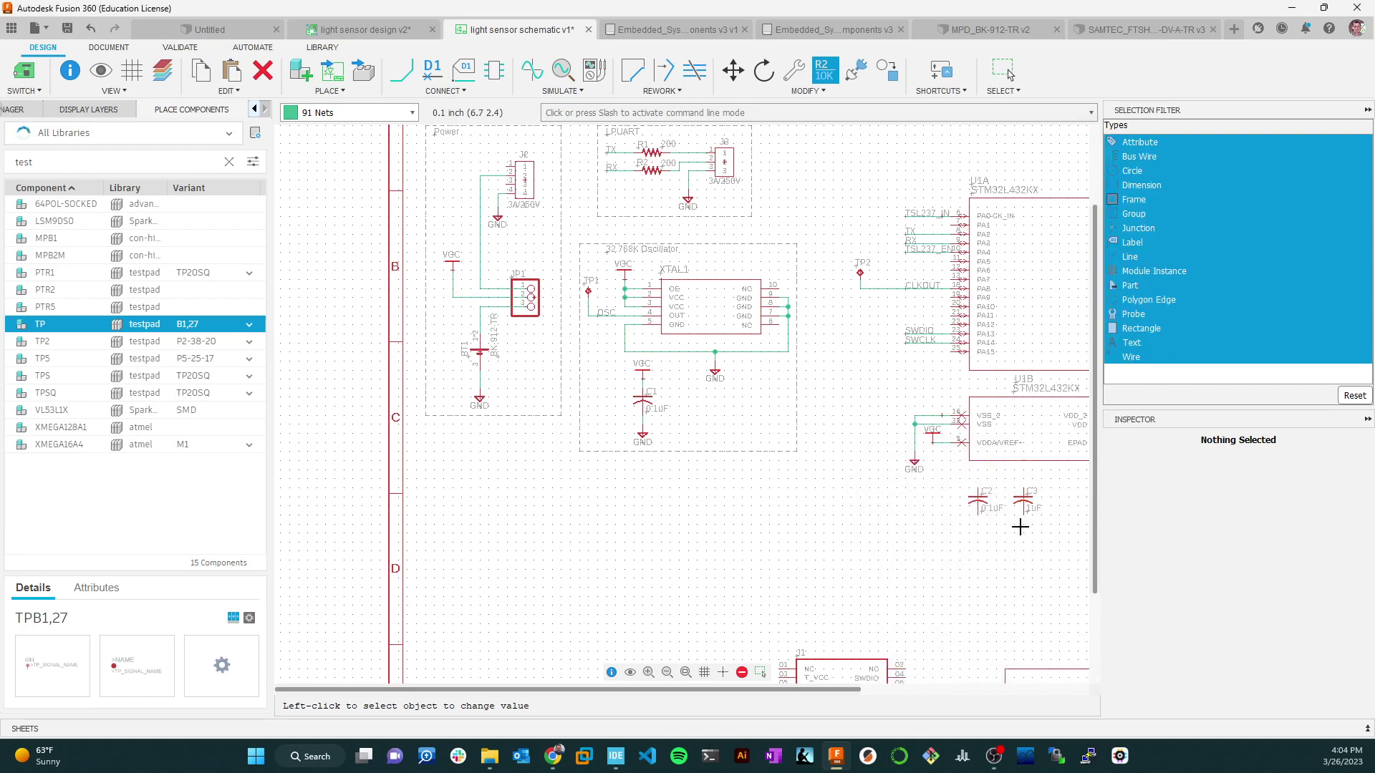
# Centre U1B and the capacitors, then start copying the VCC supply symbol.
pyautogui.scroll(-3, 1049, 531)
pyautogui.scroll(4, 1048, 523)
pyautogui.scroll(-2, 1039, 544)
pyautogui.scroll(1, 1040, 569)
pyautogui.moveTo(1042, 581); pyautogui.dragTo(929, 551, button='middle')
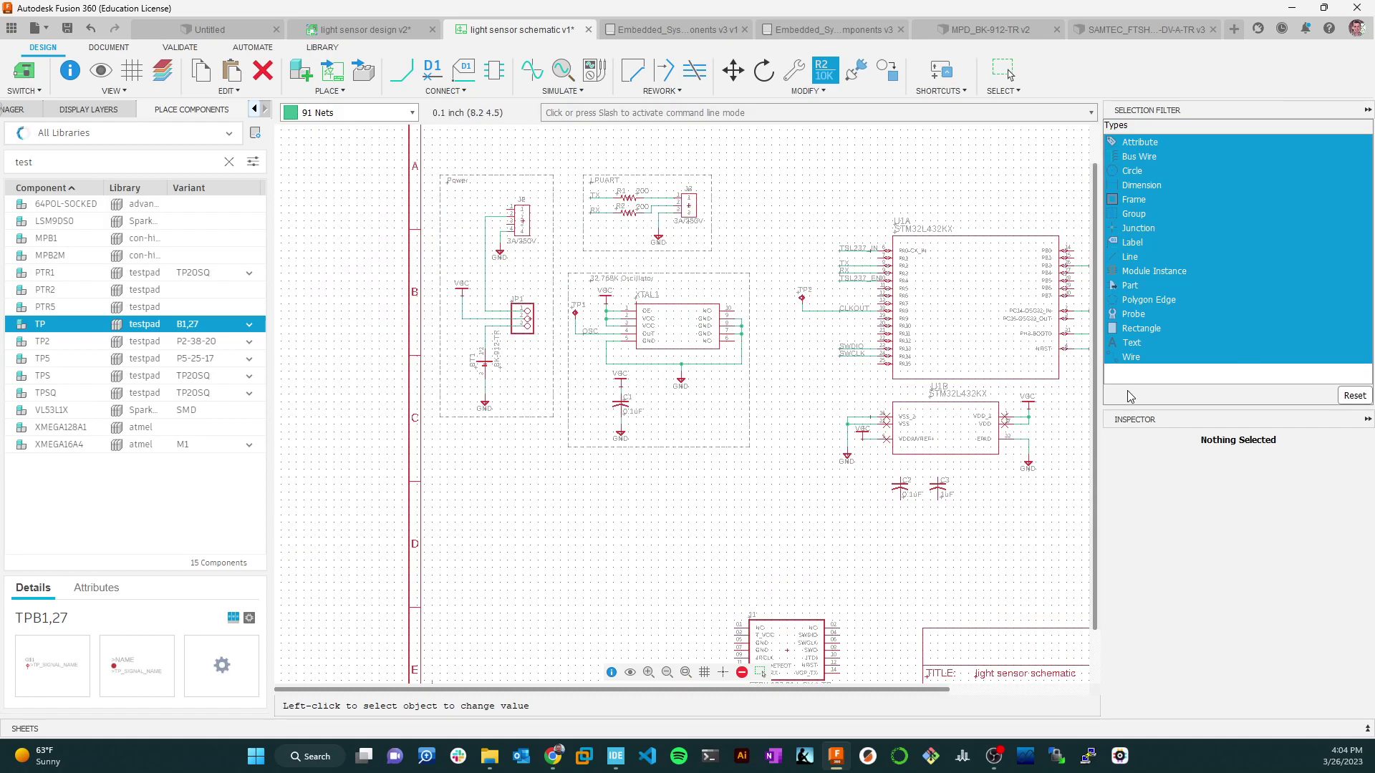
pyautogui.rightClick(1028, 404)
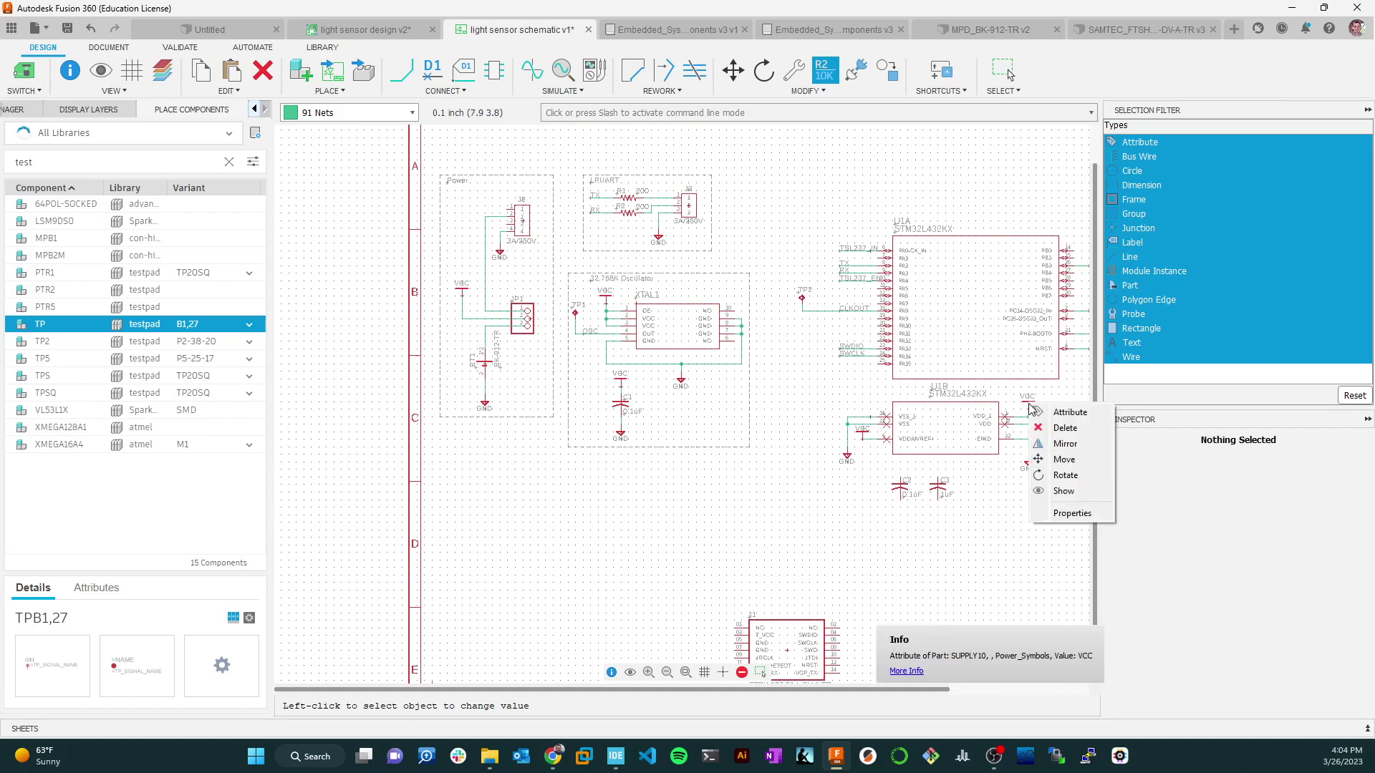
pyautogui.press('Escape')
pyautogui.scroll(5, 1024, 409)
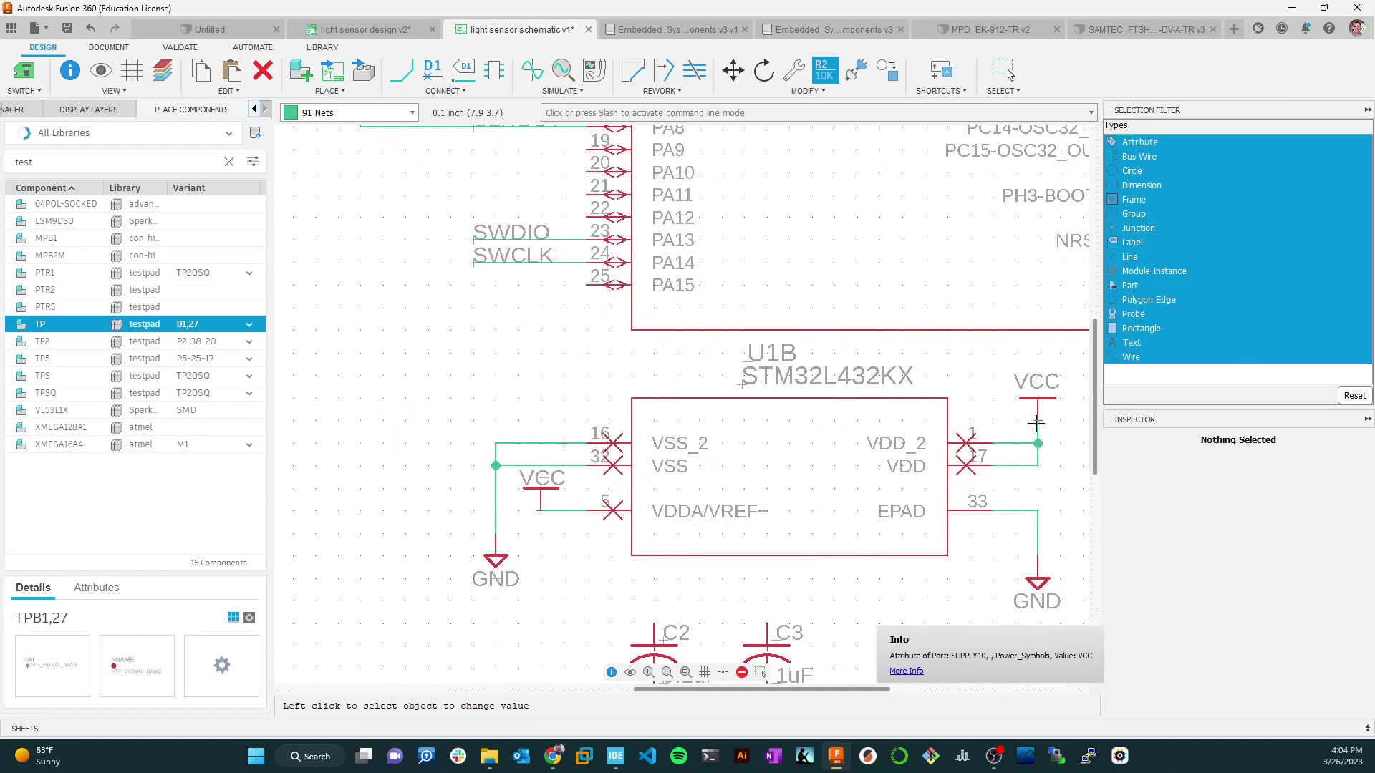
pyautogui.rightClick(1038, 424)
pyautogui.click(1071, 48)
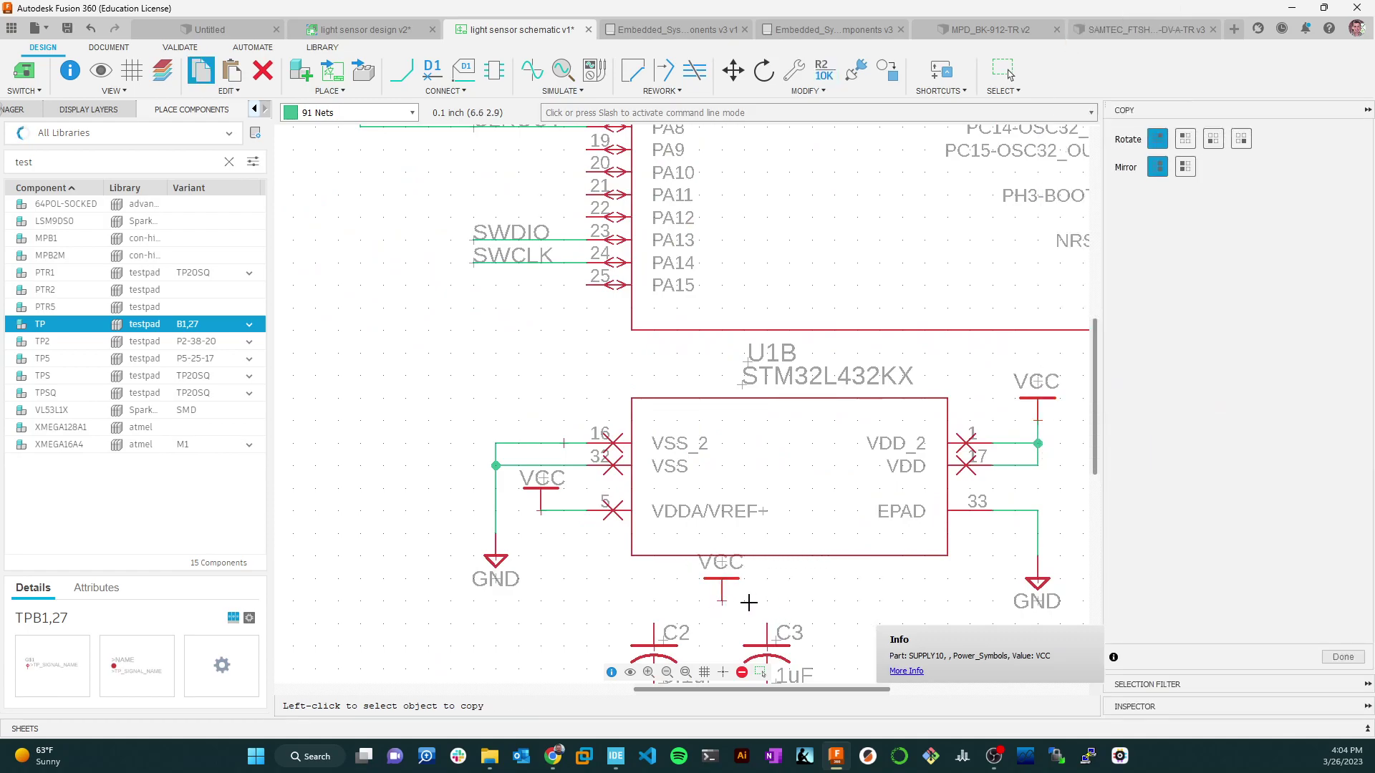
pyautogui.scroll(-3, 758, 605)
pyautogui.scroll(-2, 759, 605)
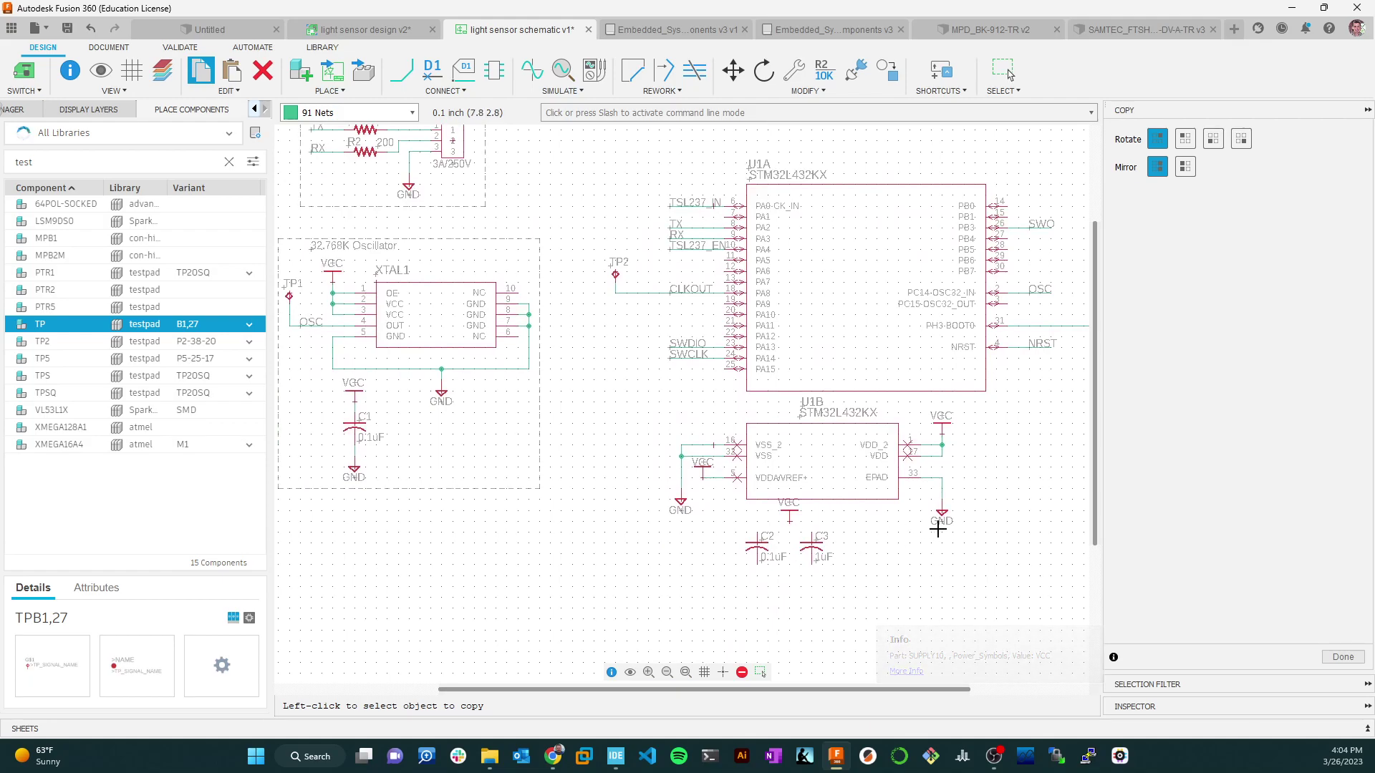
# Place a copied GND symbol below C2 and C3.
pyautogui.rightClick(944, 514)
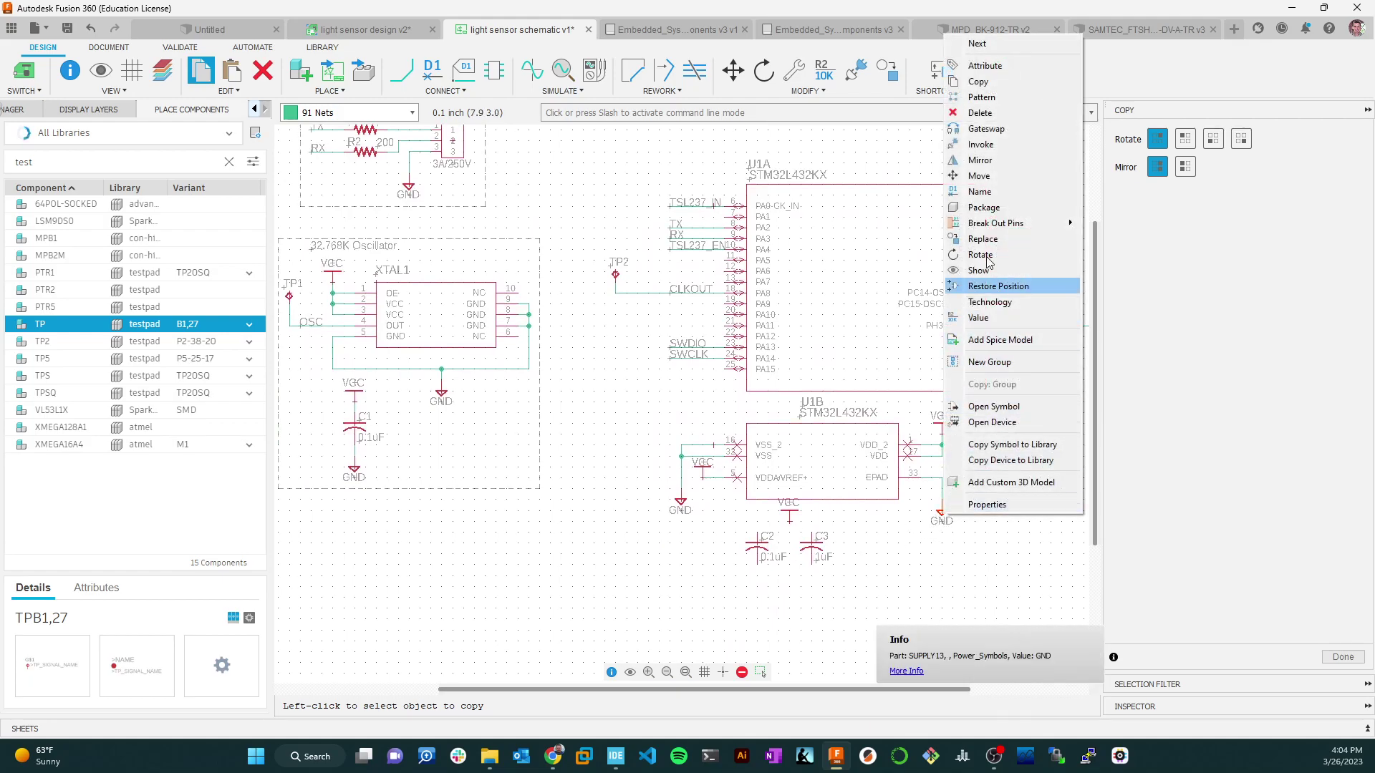
pyautogui.click(978, 81)
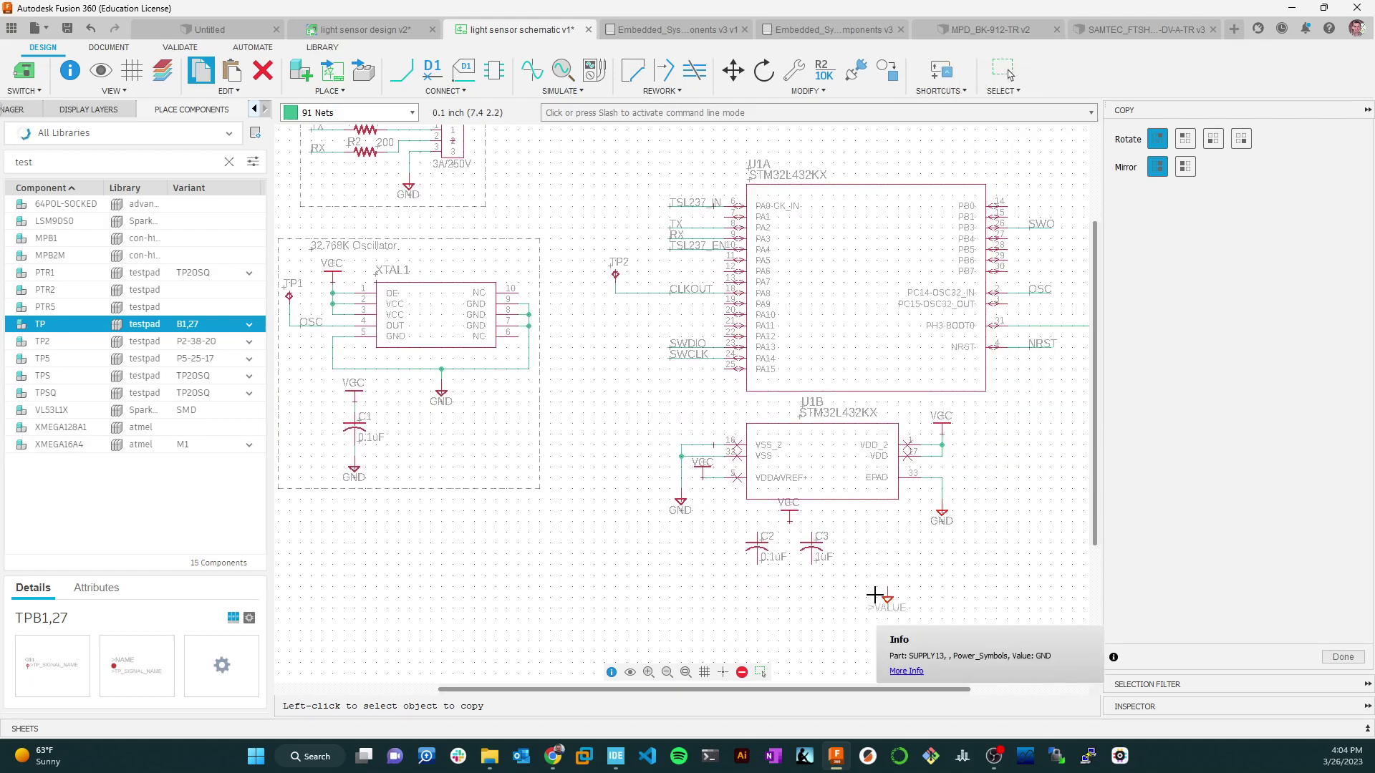
pyautogui.click(780, 579)
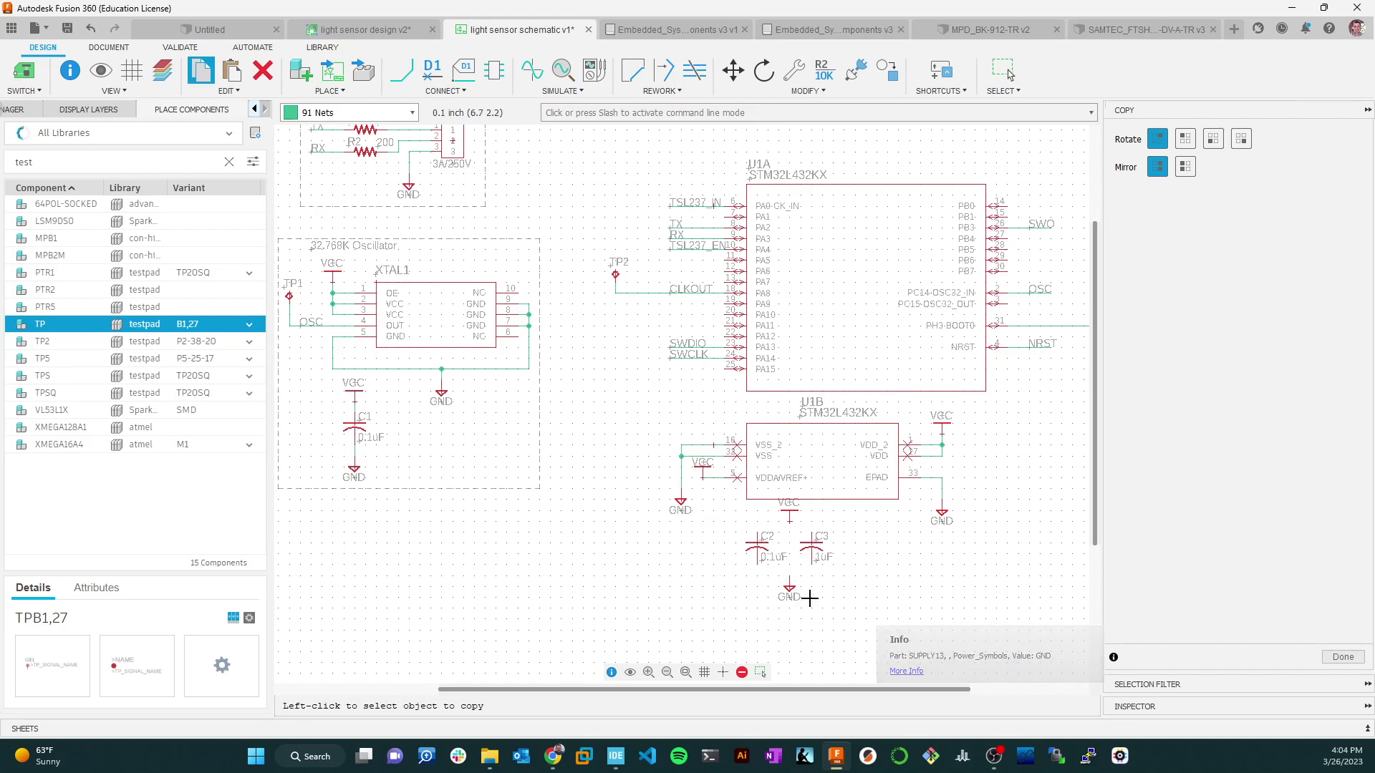
pyautogui.scroll(2, 817, 578)
pyautogui.scroll(2, 819, 578)
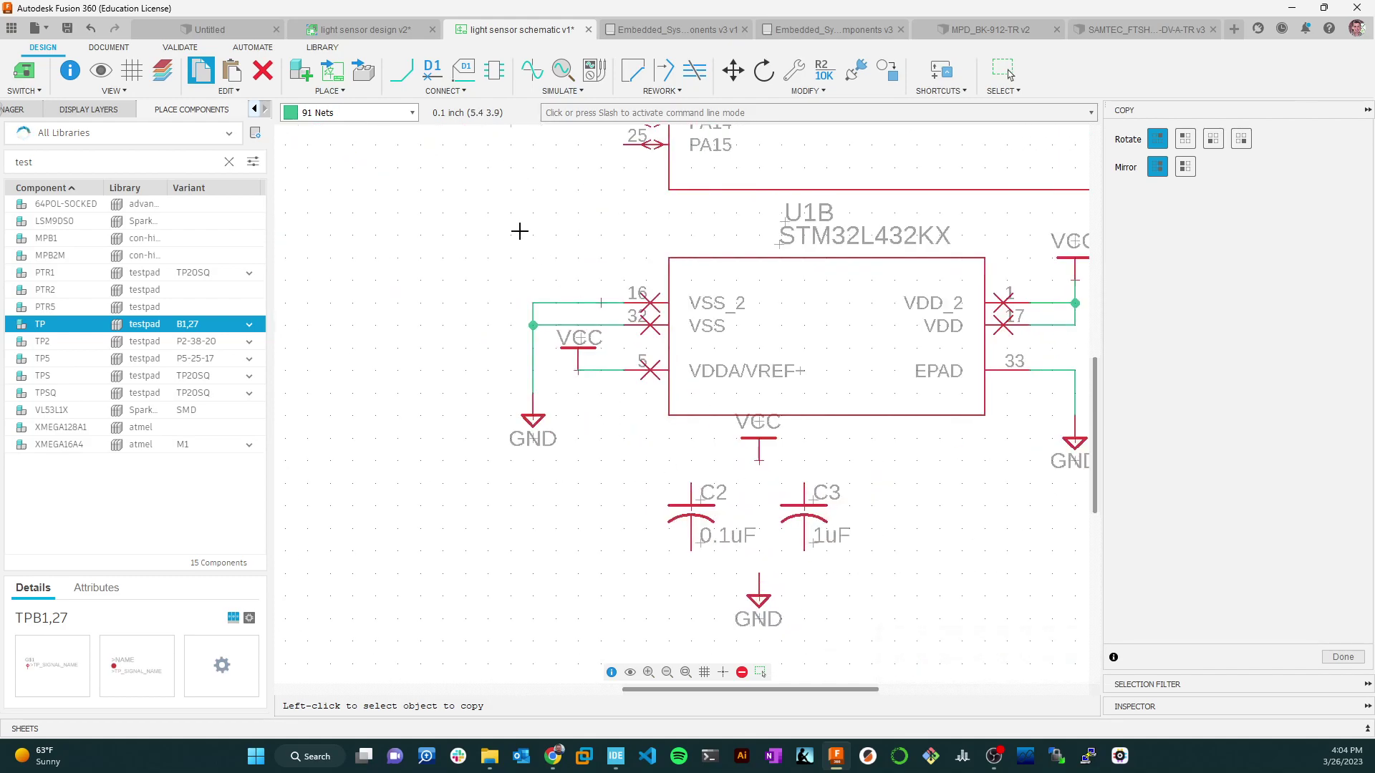
# Wire C2 and C3 top pins to VCC and their lower pins to GND.
pyautogui.click(402, 70)
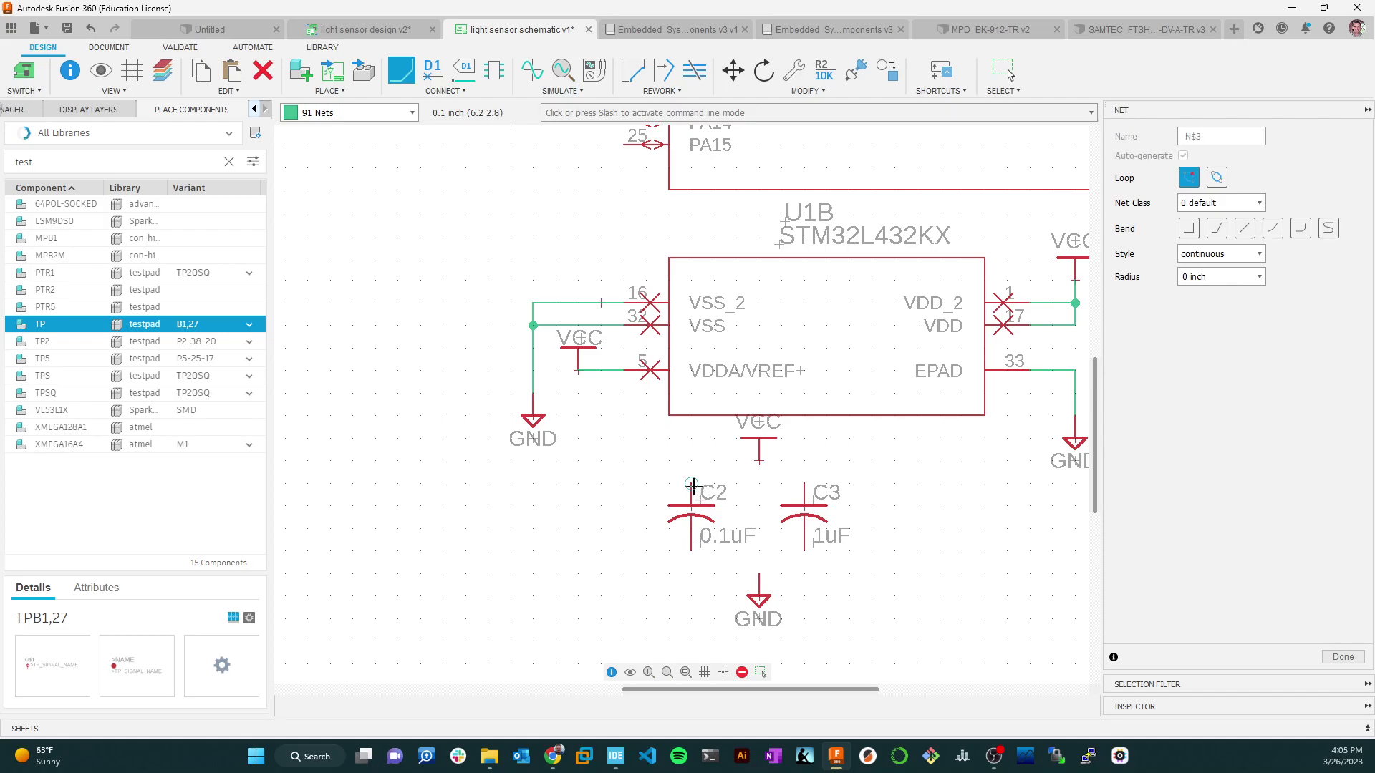
pyautogui.click(757, 460)
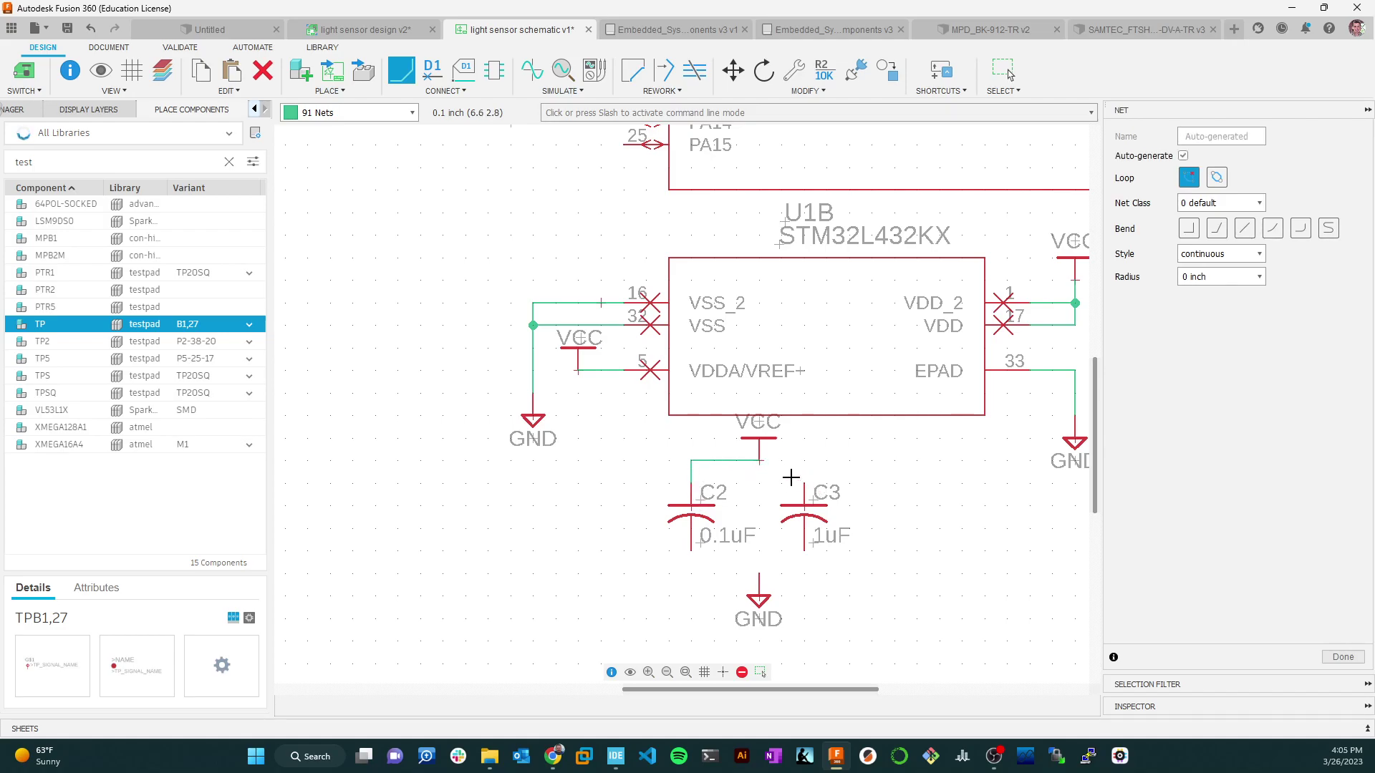
pyautogui.click(804, 485)
pyautogui.click(759, 460)
pyautogui.click(690, 547)
pyautogui.click(757, 573)
pyautogui.click(757, 573)
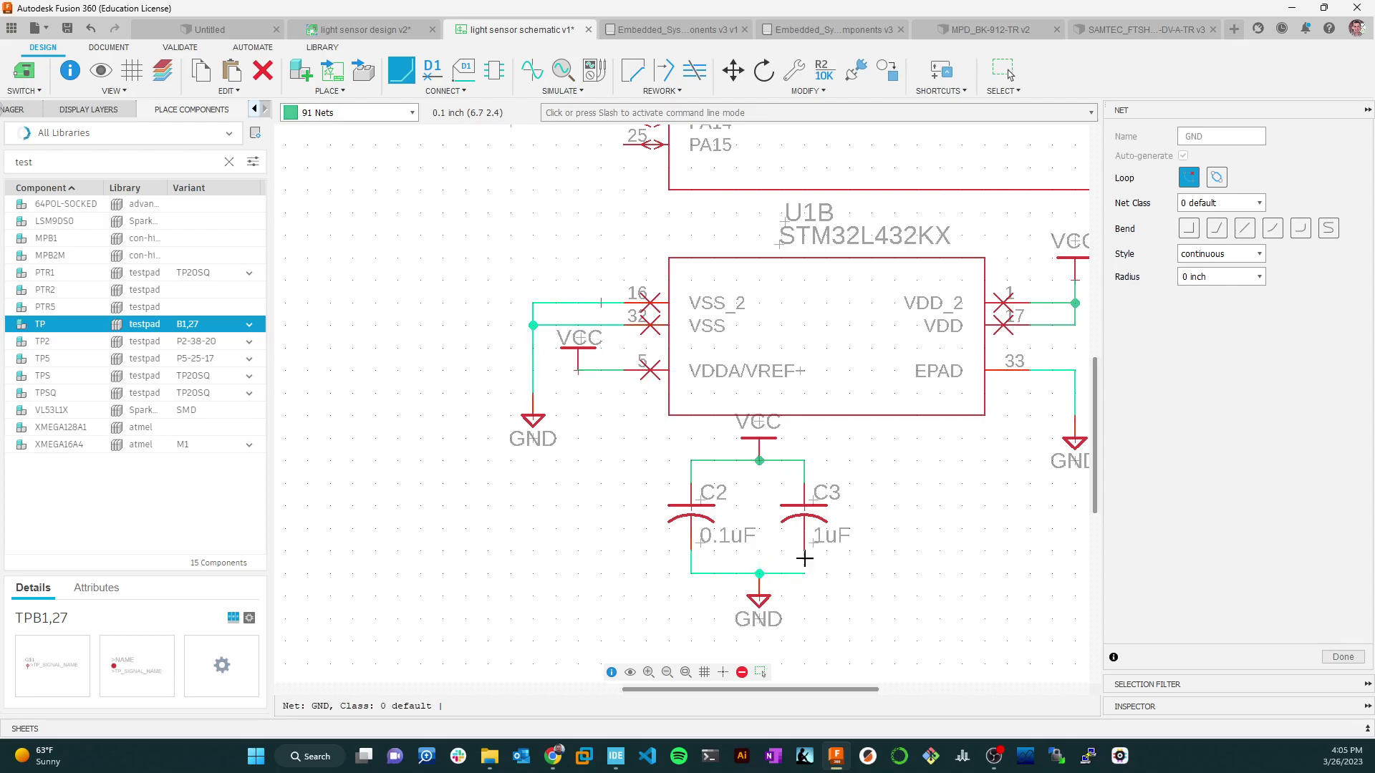
# Stop wiring, pan the sheet, and make 97 Info the active drawing layer.
pyautogui.scroll(-3, 849, 584)
pyautogui.press('Escape')
pyautogui.scroll(-3, 967, 539)
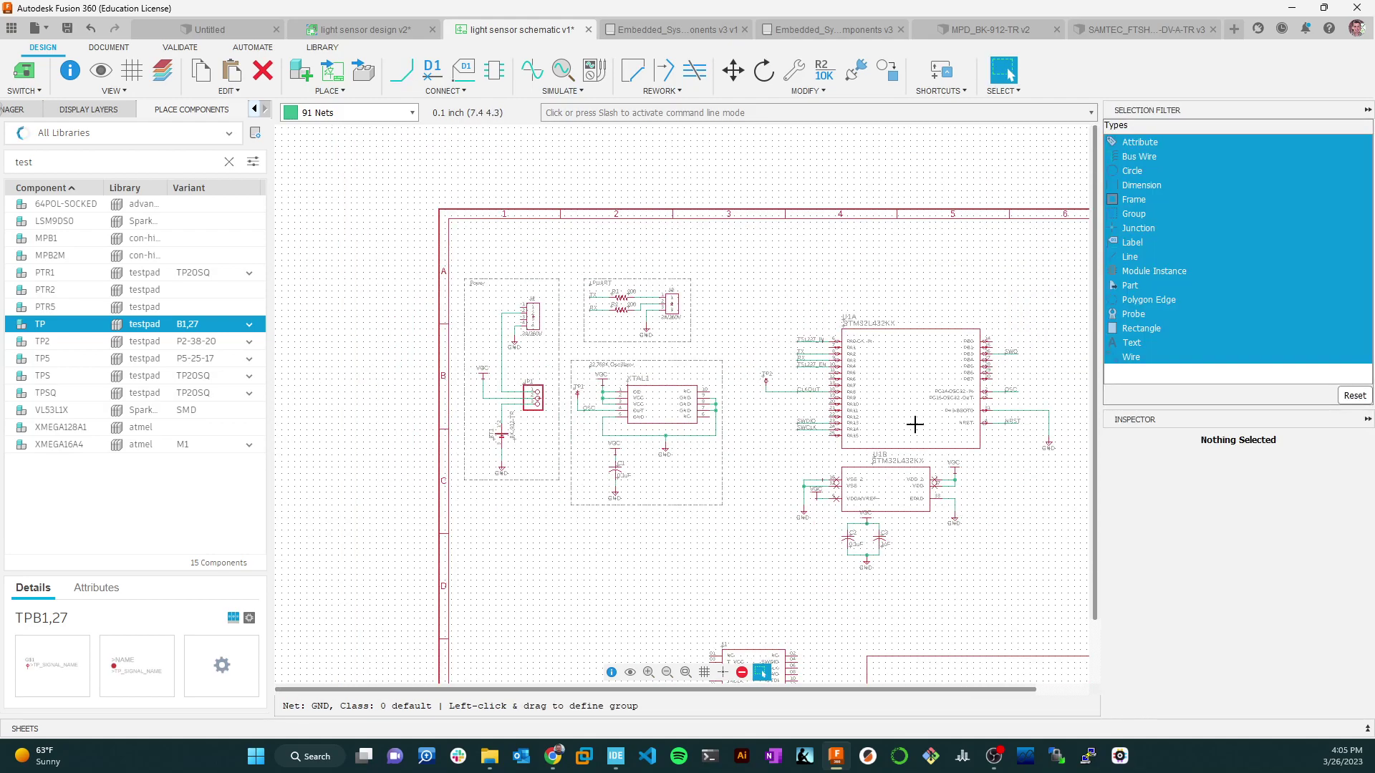
pyautogui.moveTo(970, 506); pyautogui.dragTo(904, 403, button='middle')
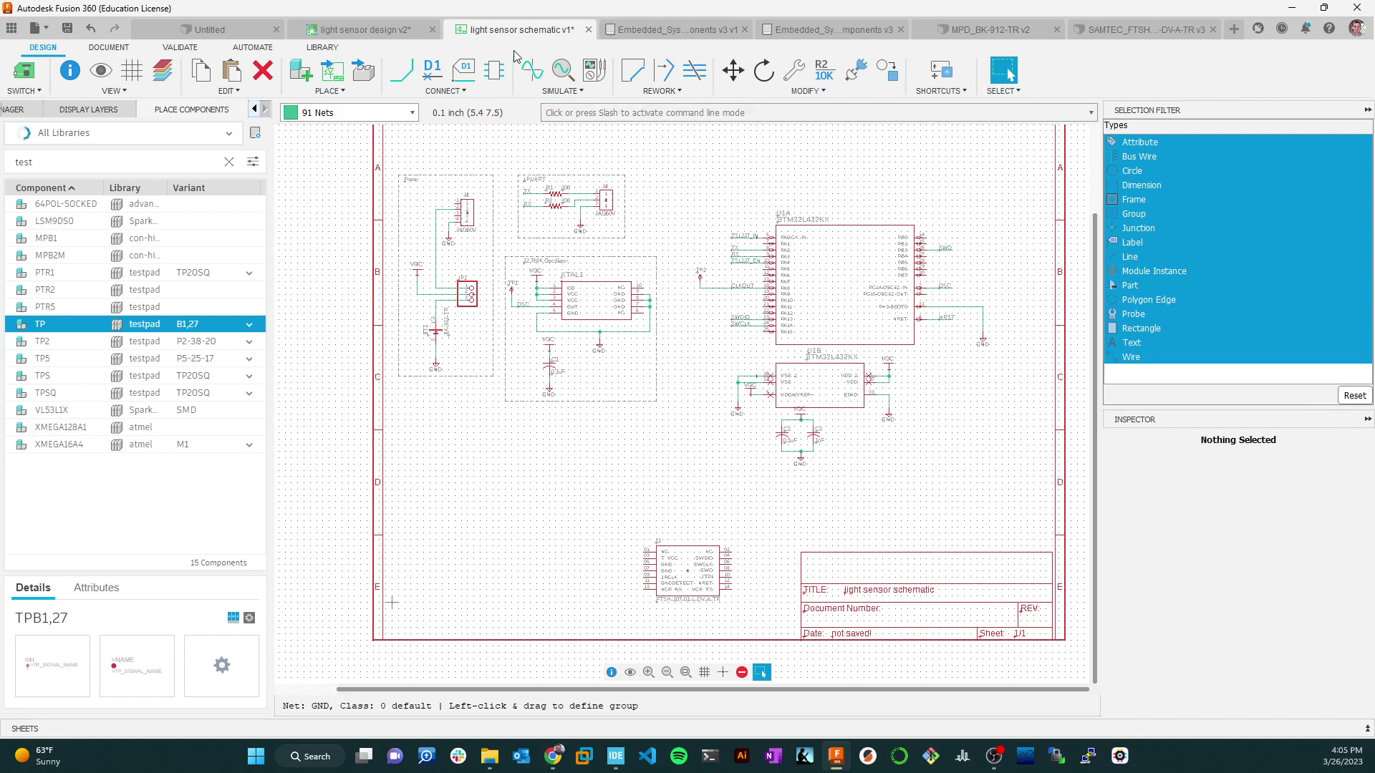
pyautogui.click(110, 48)
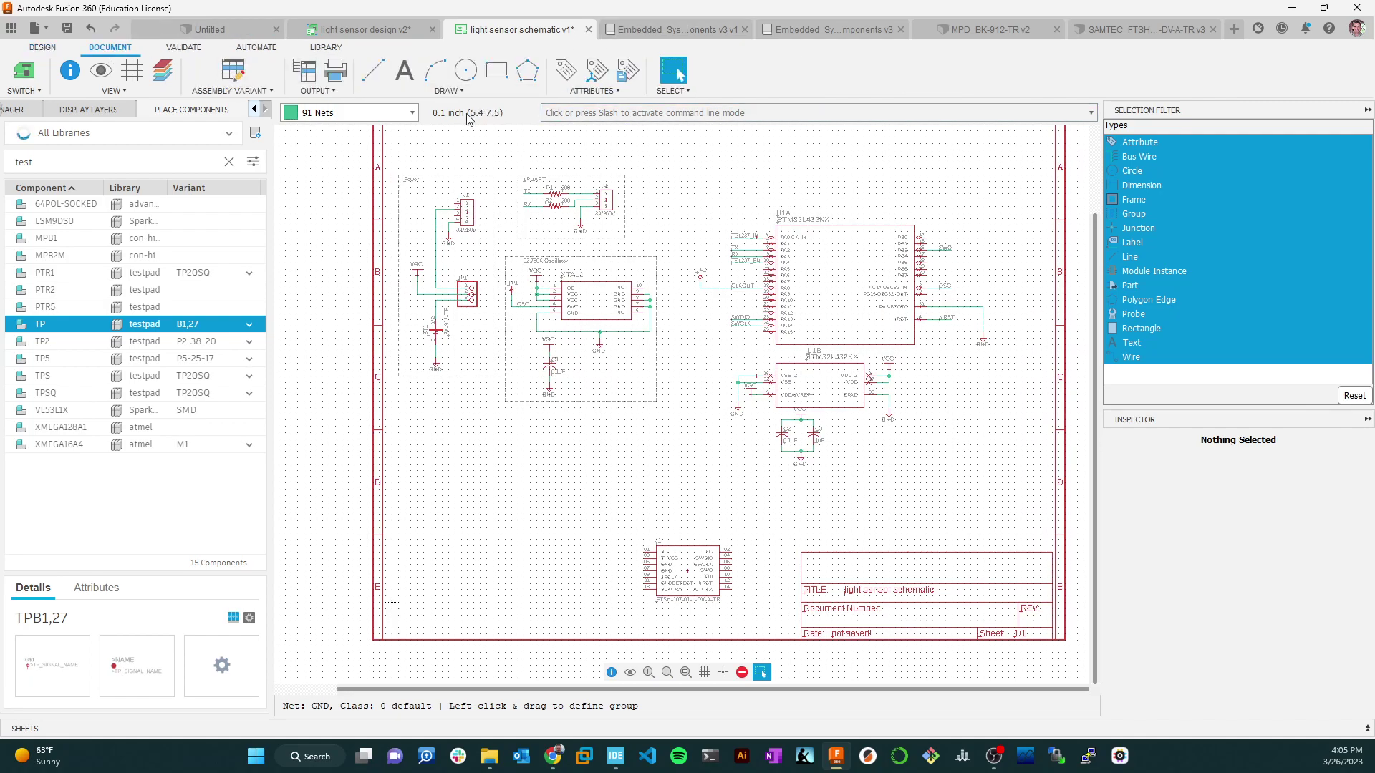
pyautogui.click(410, 113)
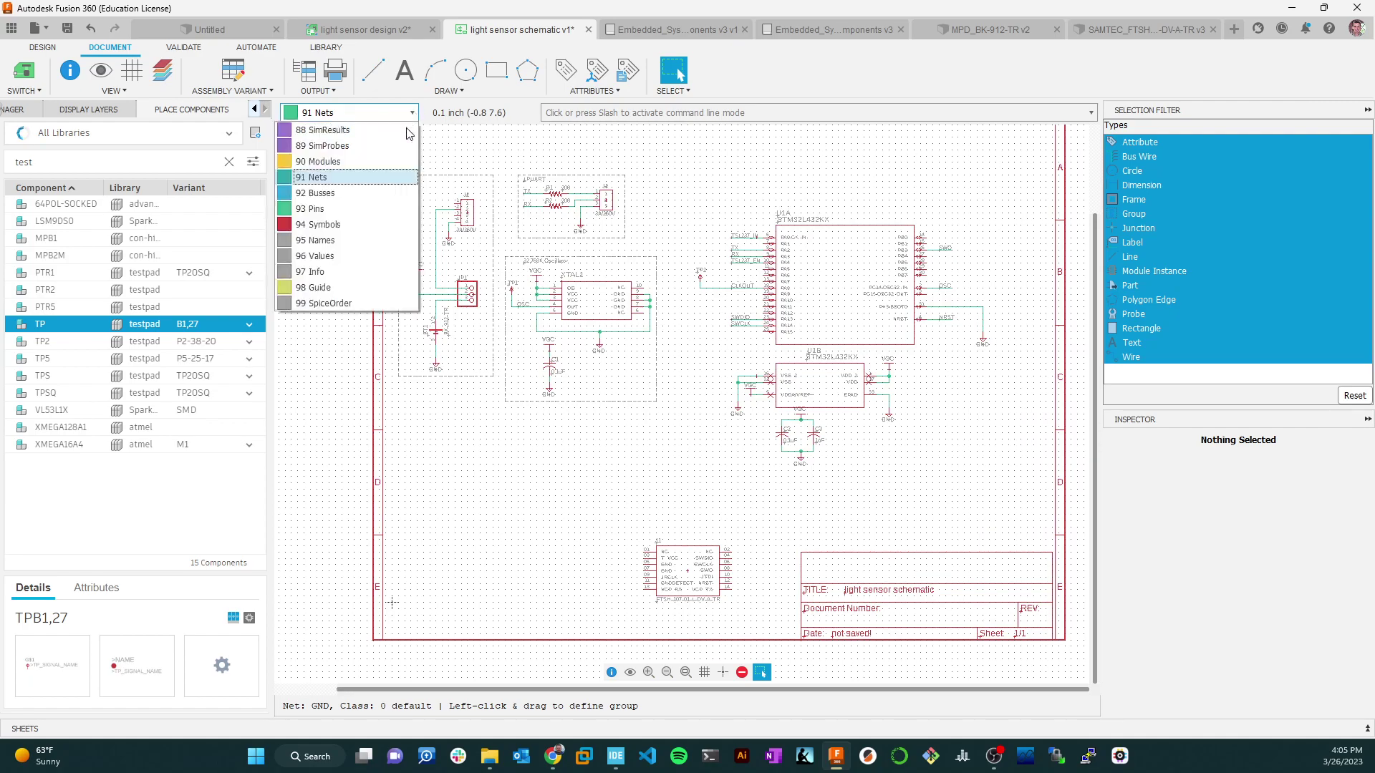
pyautogui.click(340, 271)
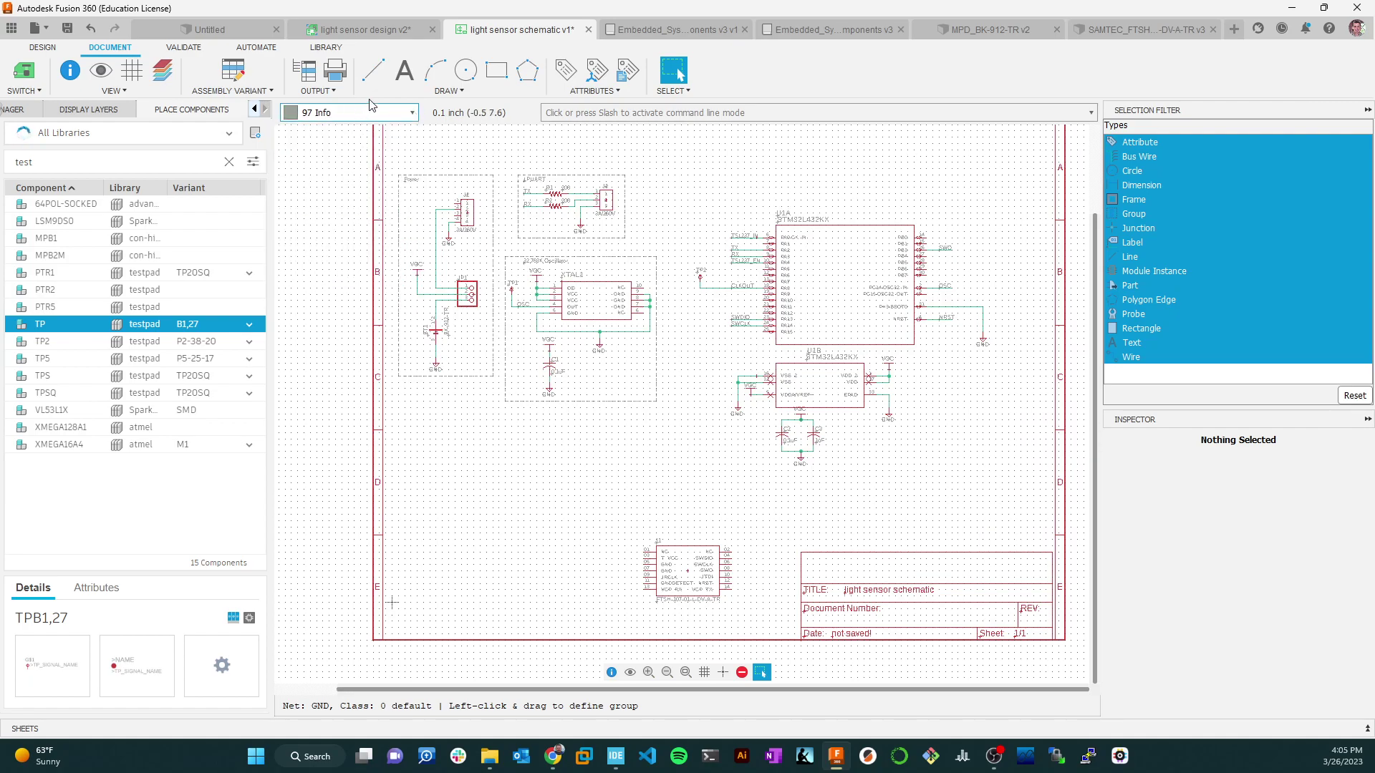
# Draw a closed shortdash rectangle around U1A, U1B and their capacitors.
pyautogui.click(373, 71)
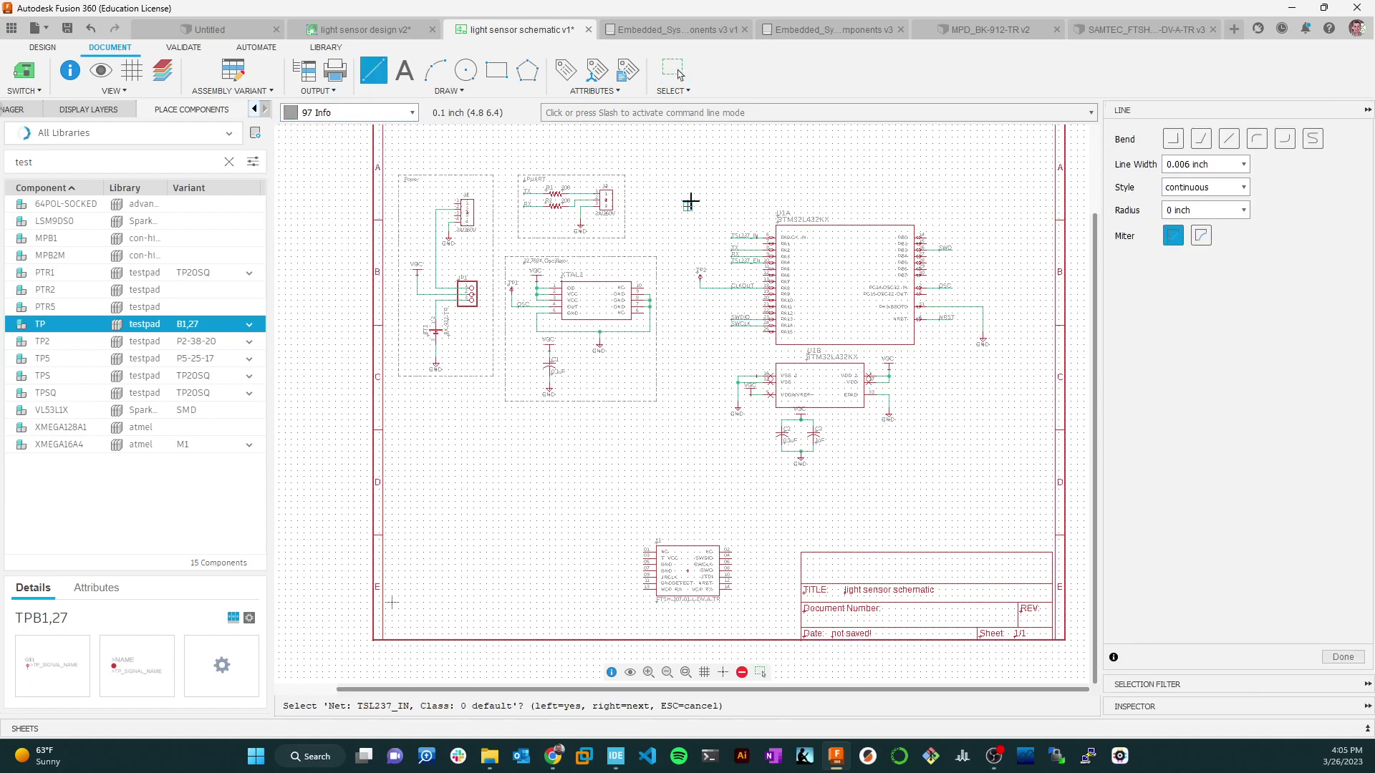
pyautogui.click(688, 193)
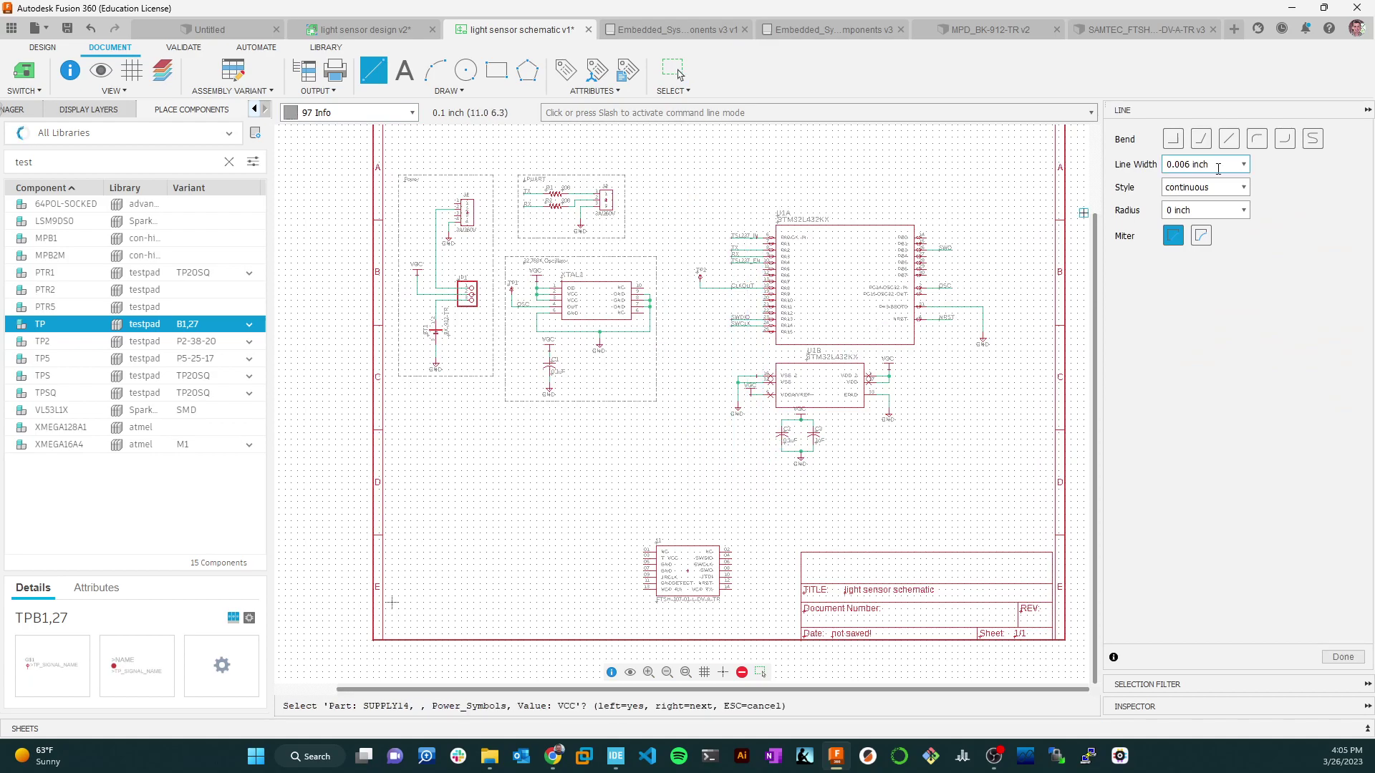
pyautogui.click(1241, 187)
pyautogui.click(1216, 236)
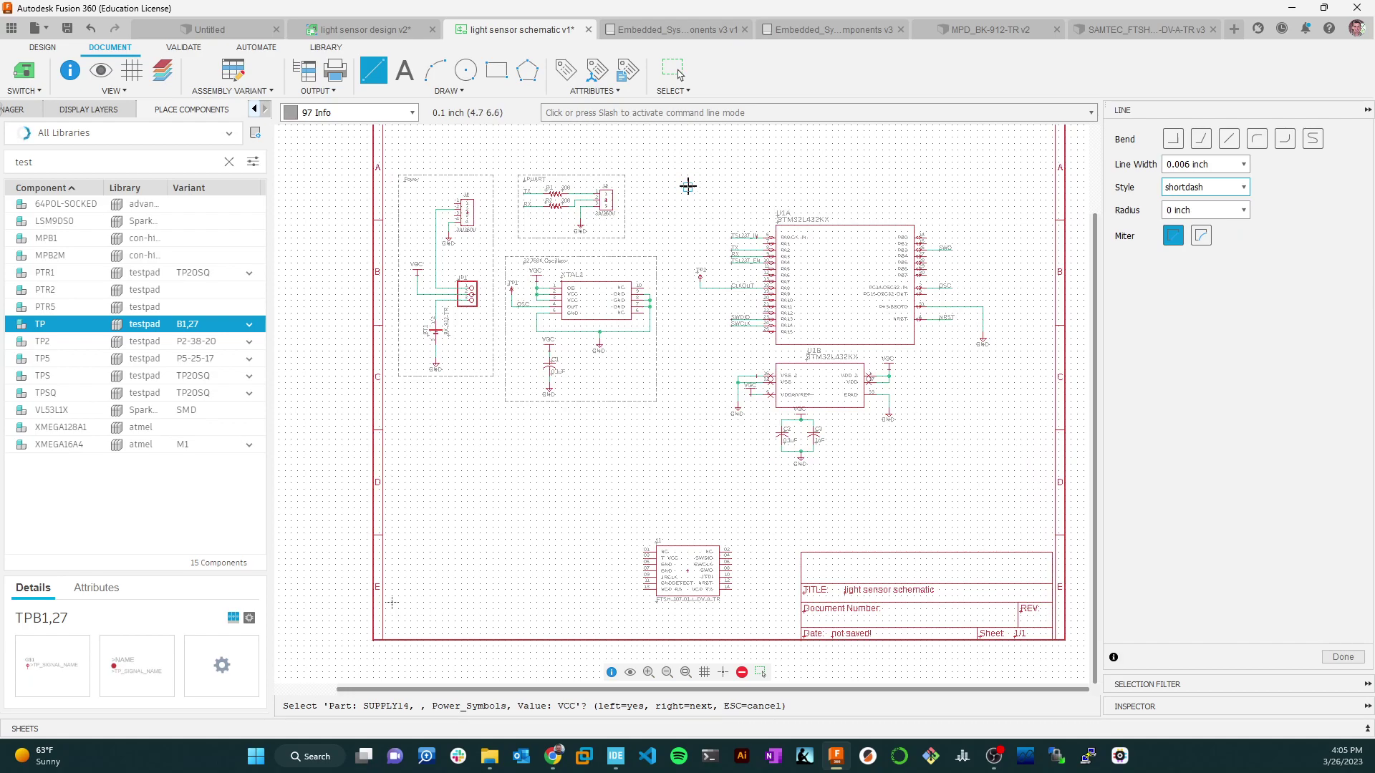
pyautogui.click(688, 187)
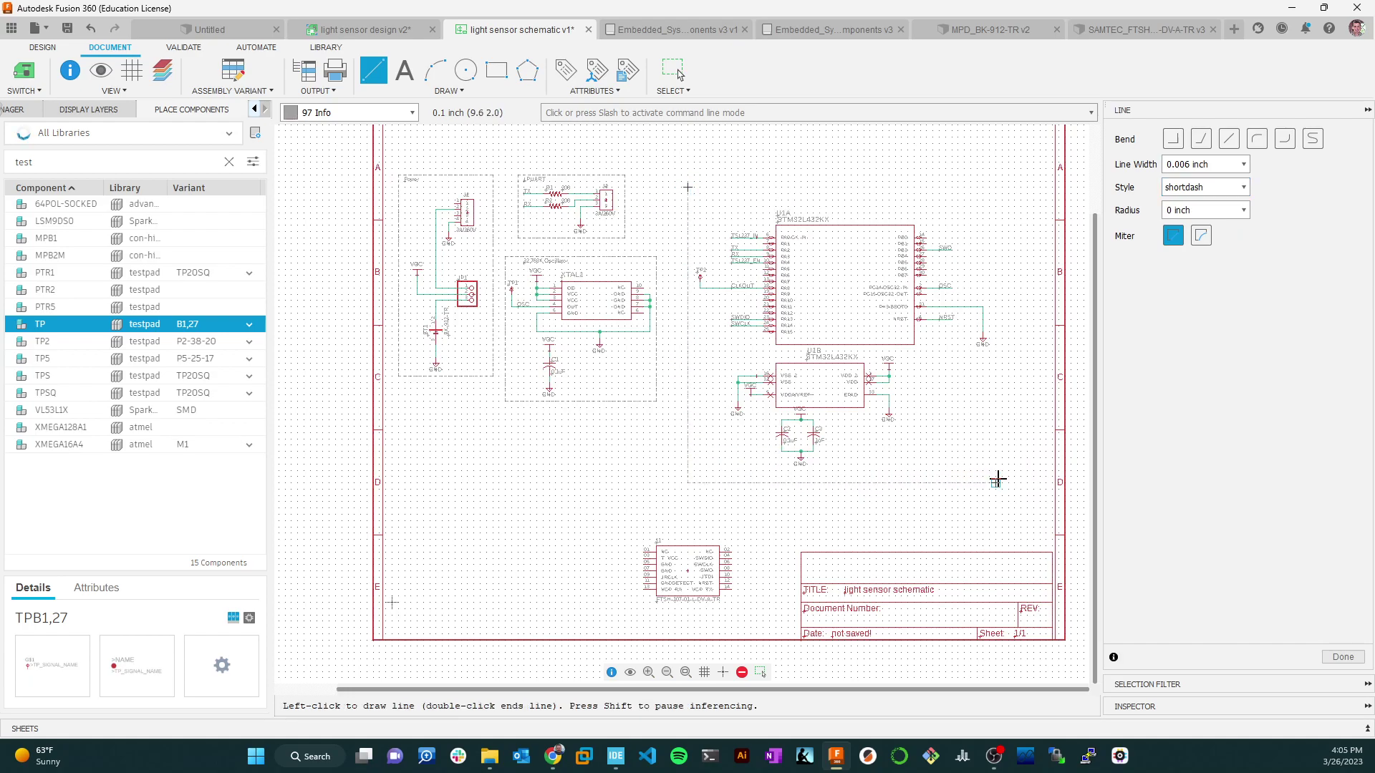
pyautogui.click(1001, 472)
pyautogui.doubleClick(687, 187)
# Place the text 'Microcontroller' in the dashed box's top-left corner.
pyautogui.press('Escape')
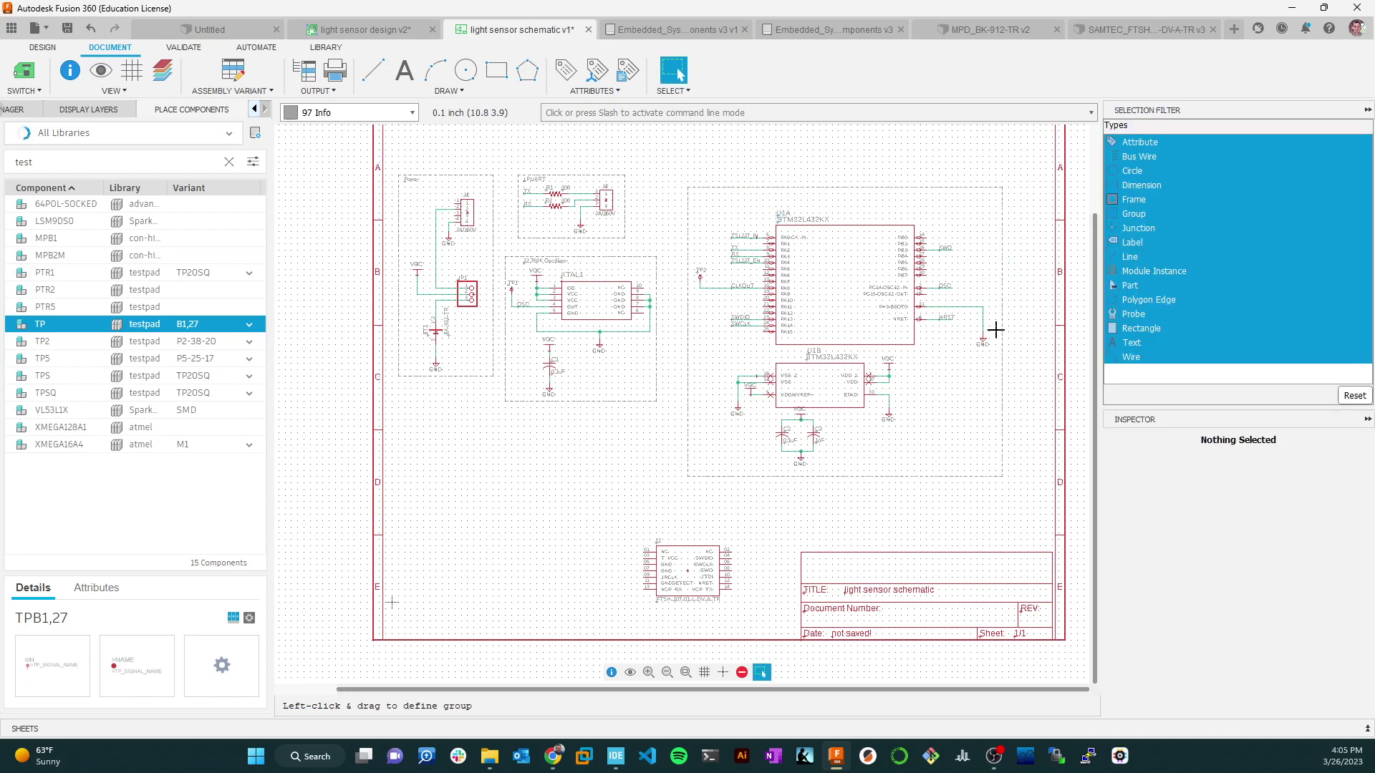
pyautogui.click(410, 79)
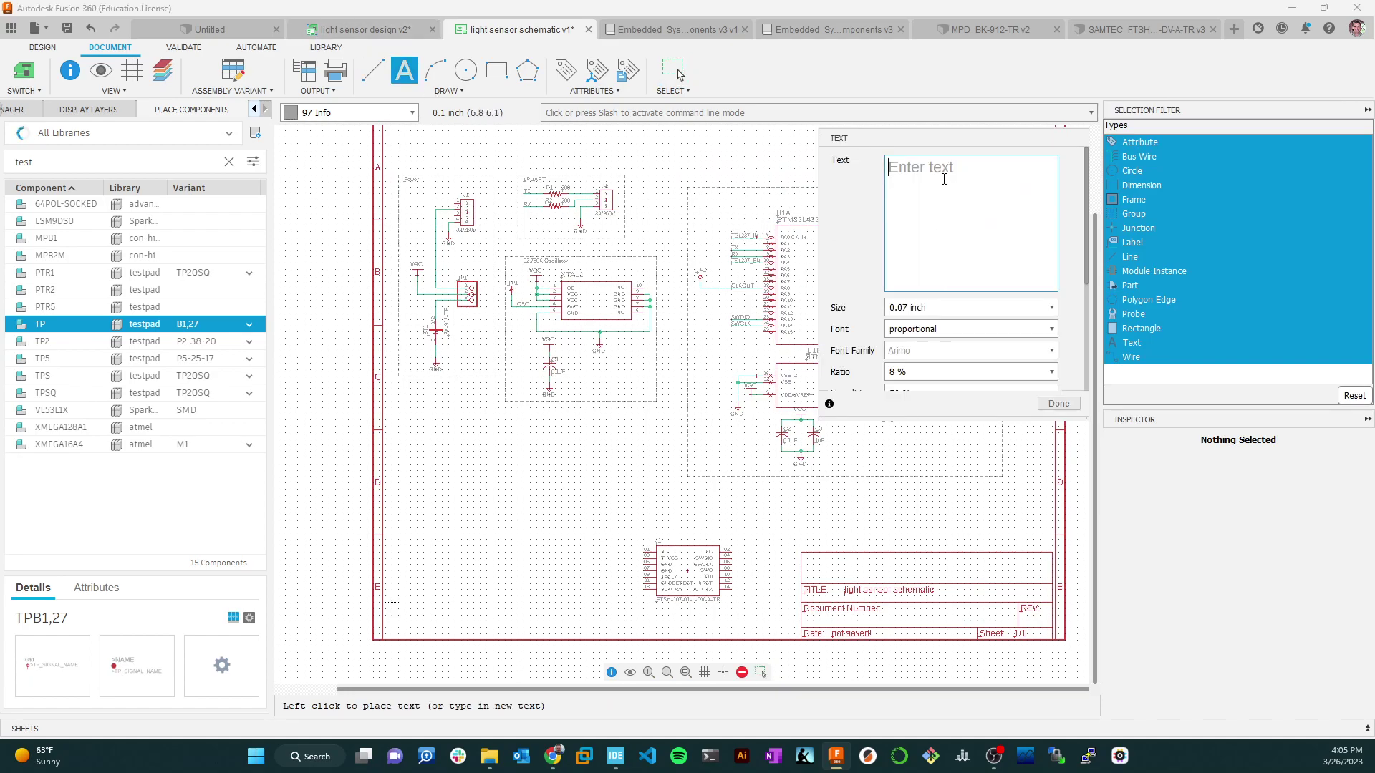
pyautogui.write('Mic')
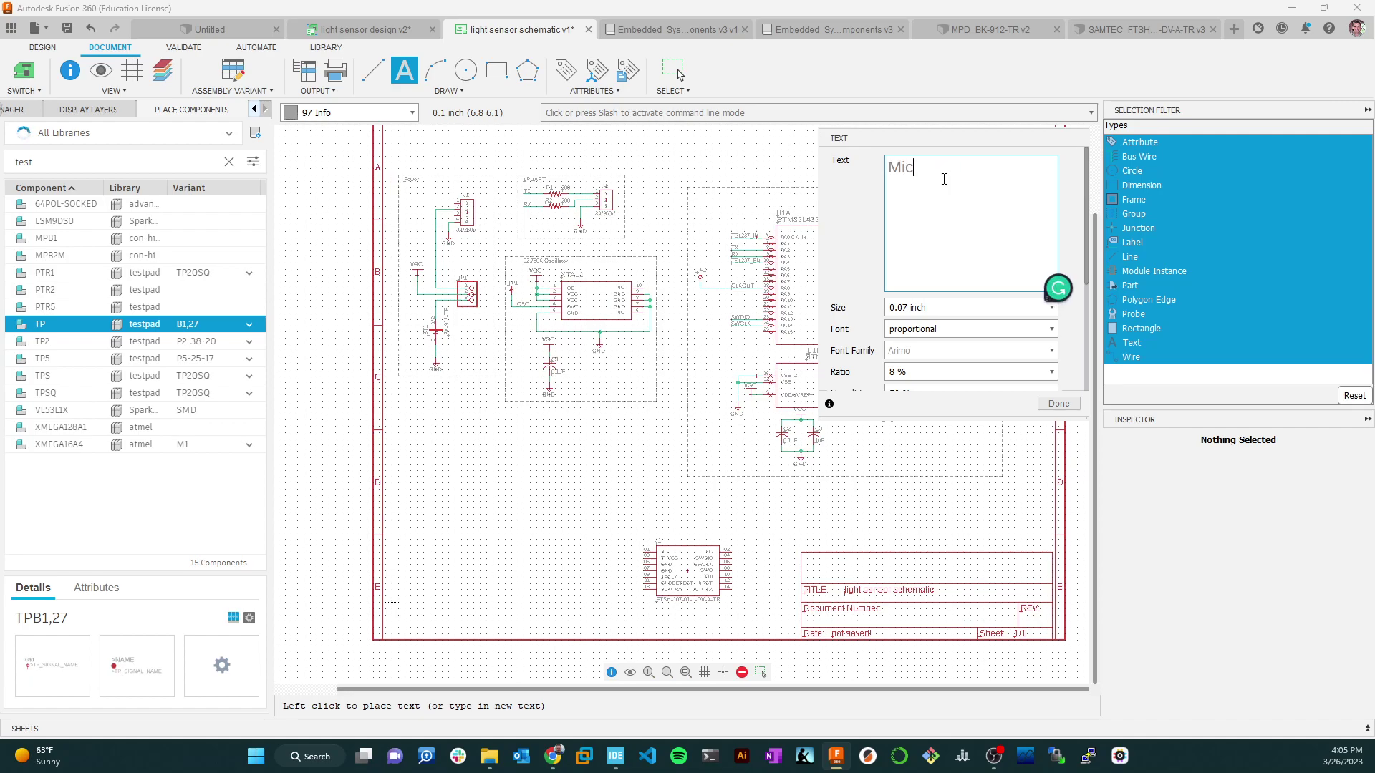
pyautogui.write('rocontroller')
pyautogui.click(691, 193)
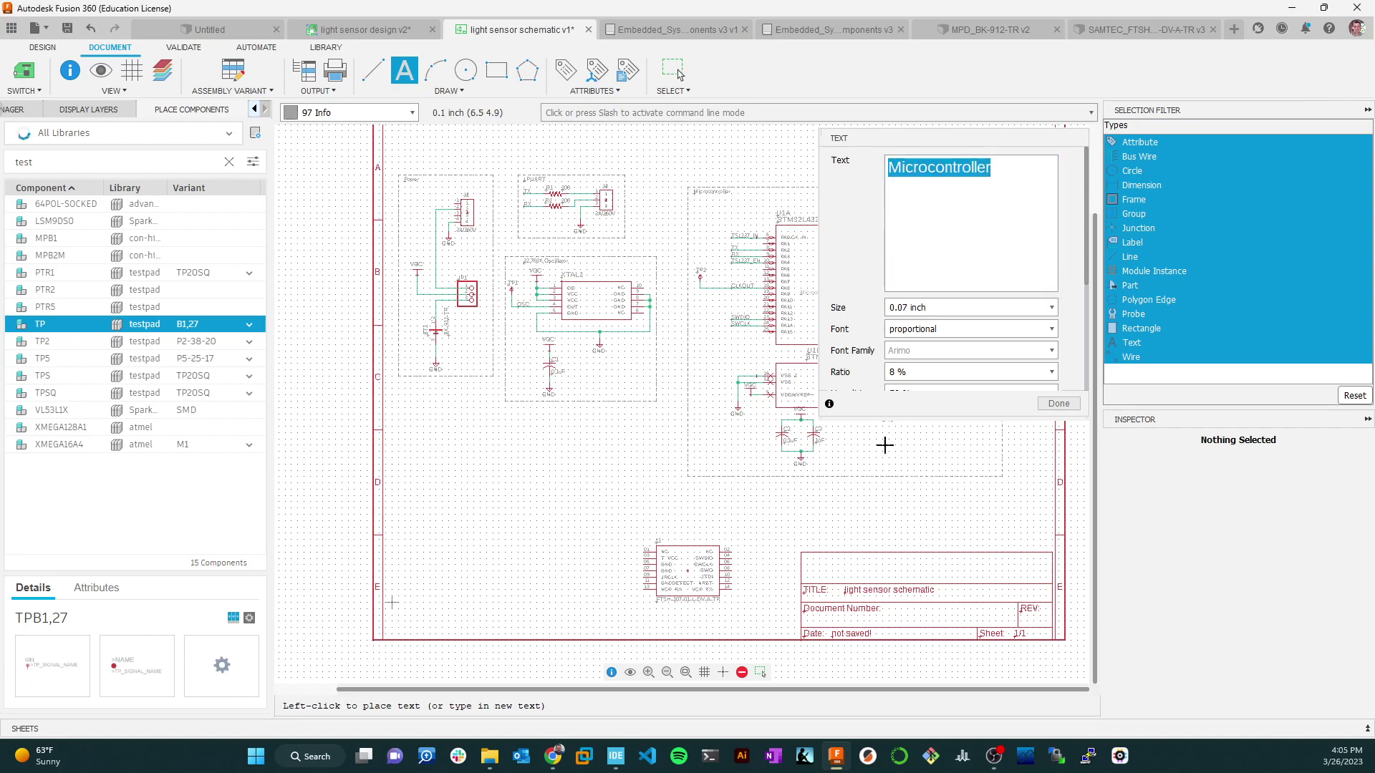
pyautogui.click(1058, 403)
pyautogui.scroll(1, 920, 479)
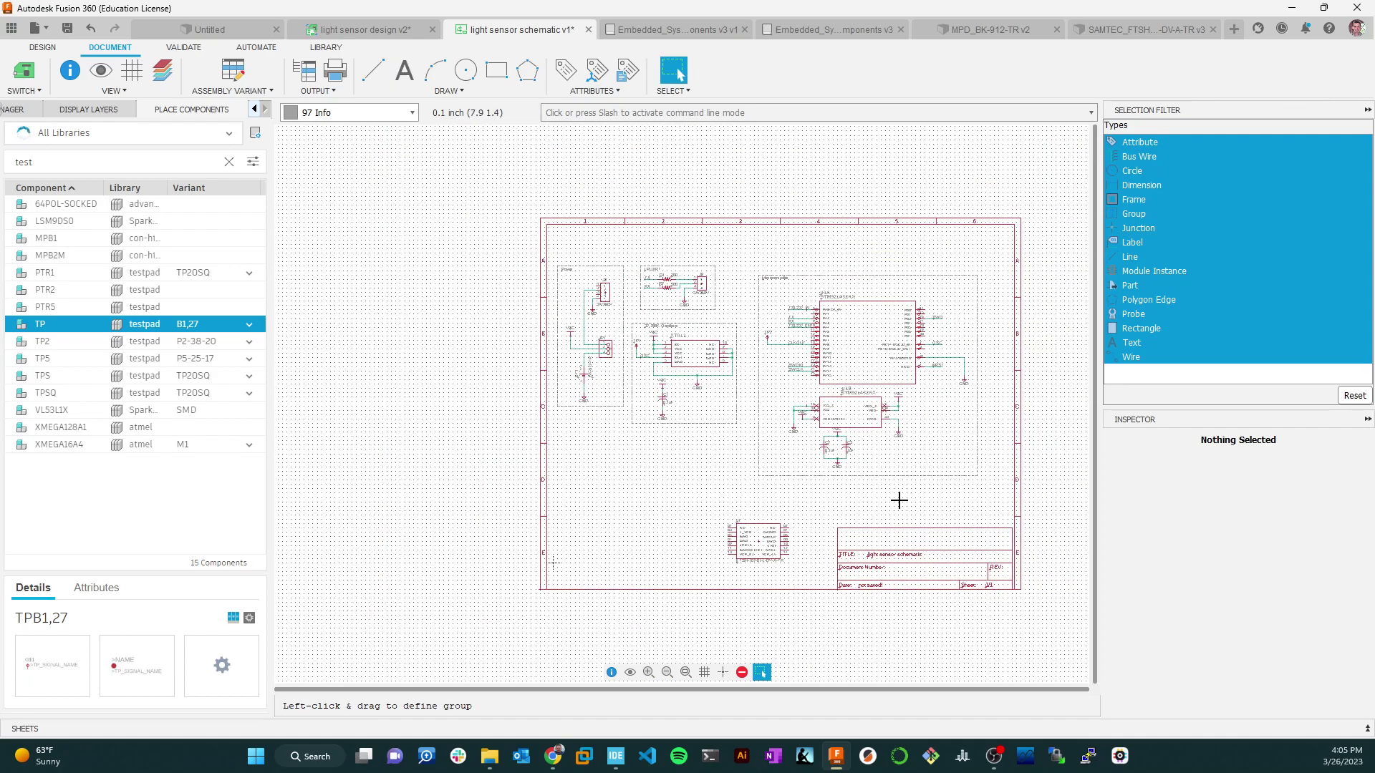
pyautogui.scroll(1, 896, 504)
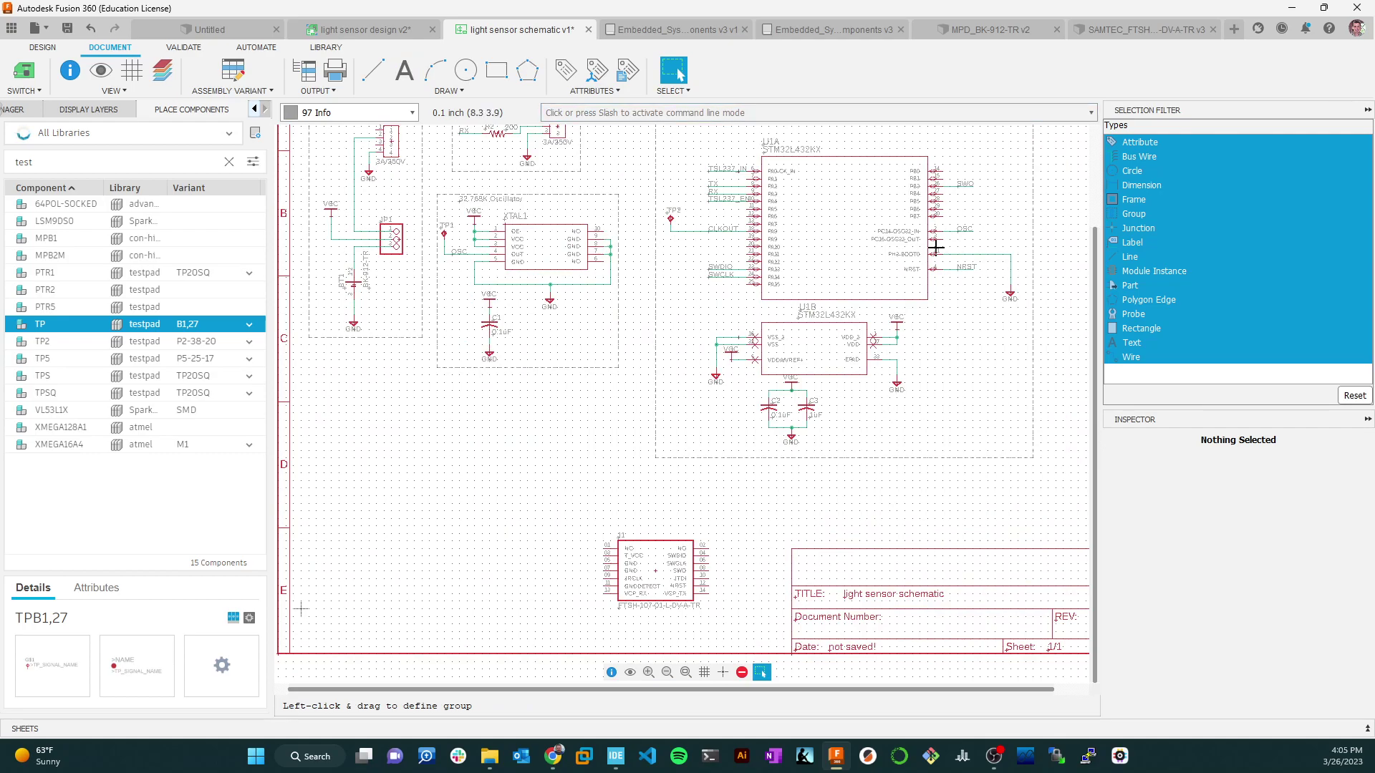
pyautogui.scroll(2, 757, 230)
pyautogui.scroll(-3, 711, 222)
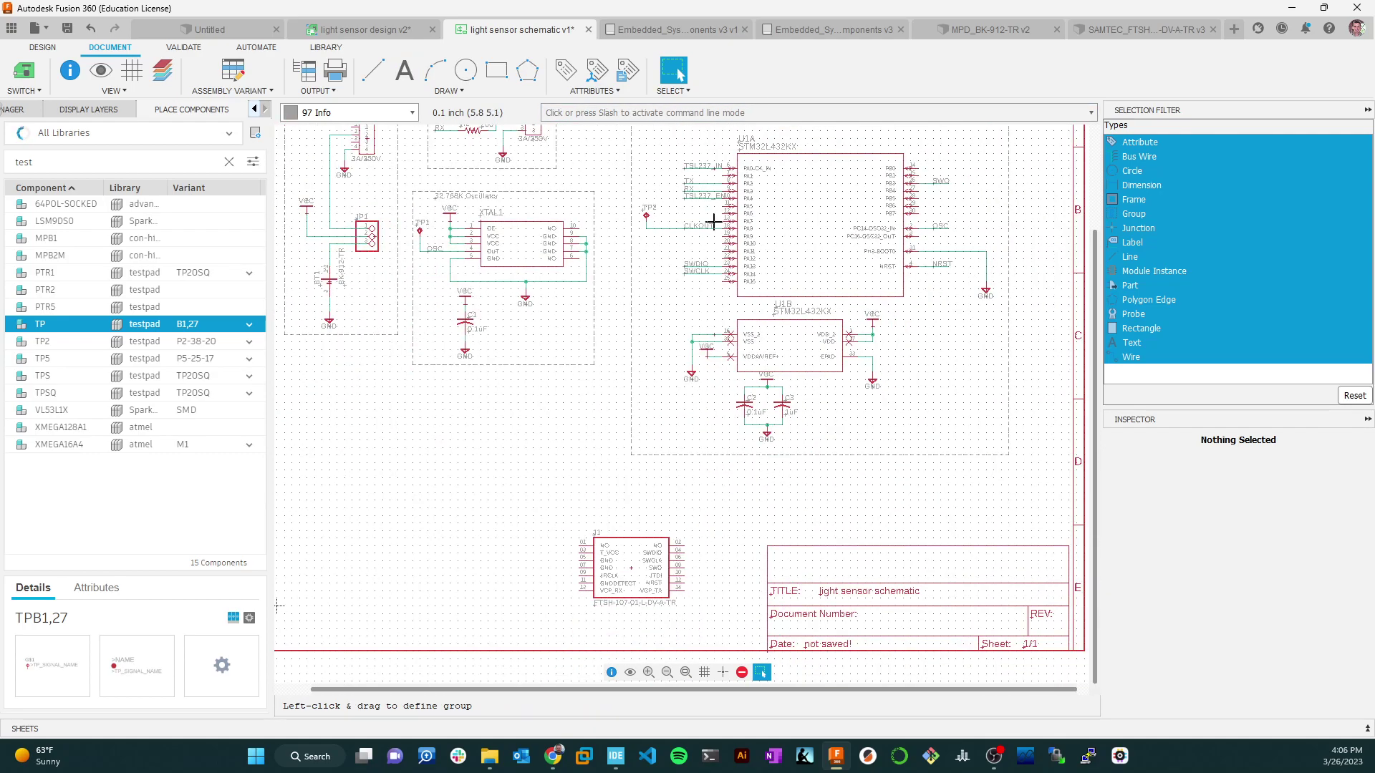
pyautogui.scroll(-1, 817, 311)
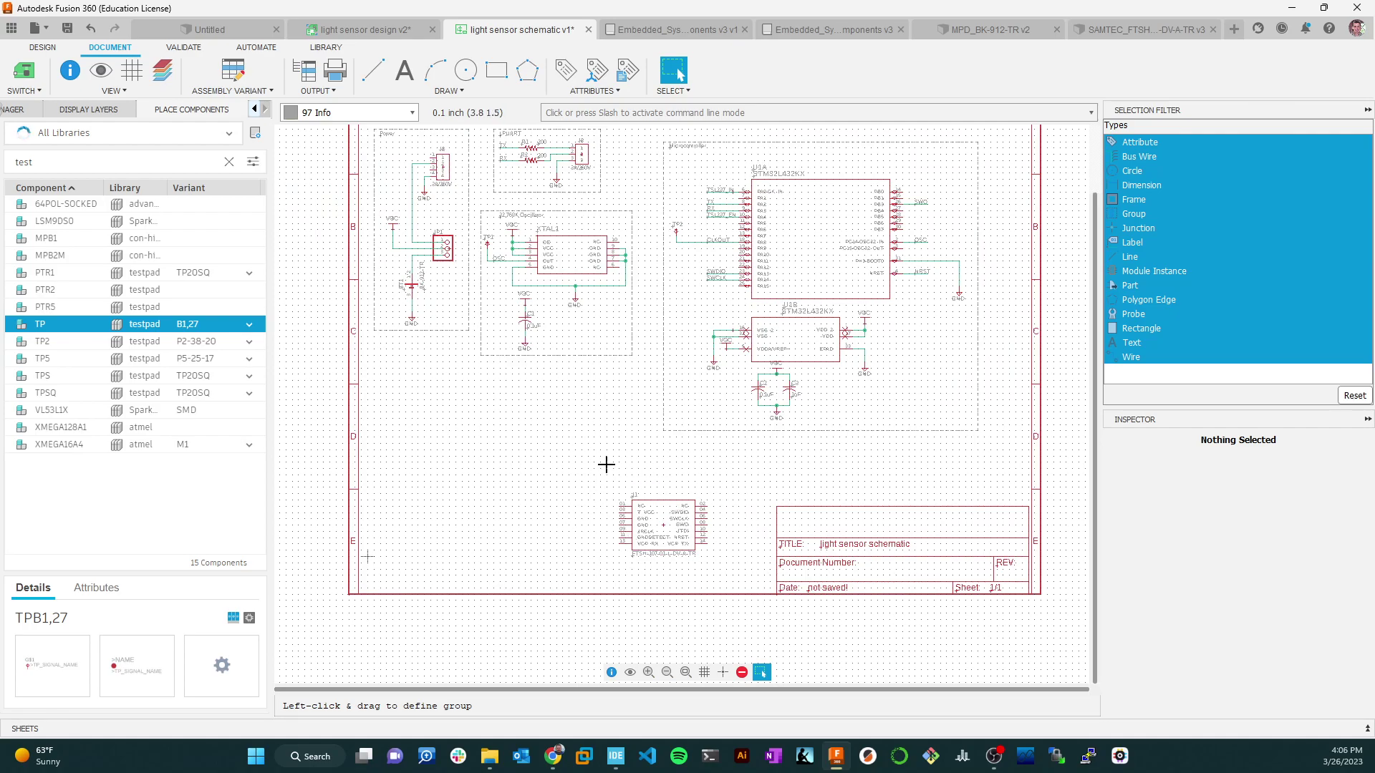
# Switch to Chrome to view the Lab7 wiki's reference light sensor schematic.
pyautogui.hotkey('alt', 'Tab')
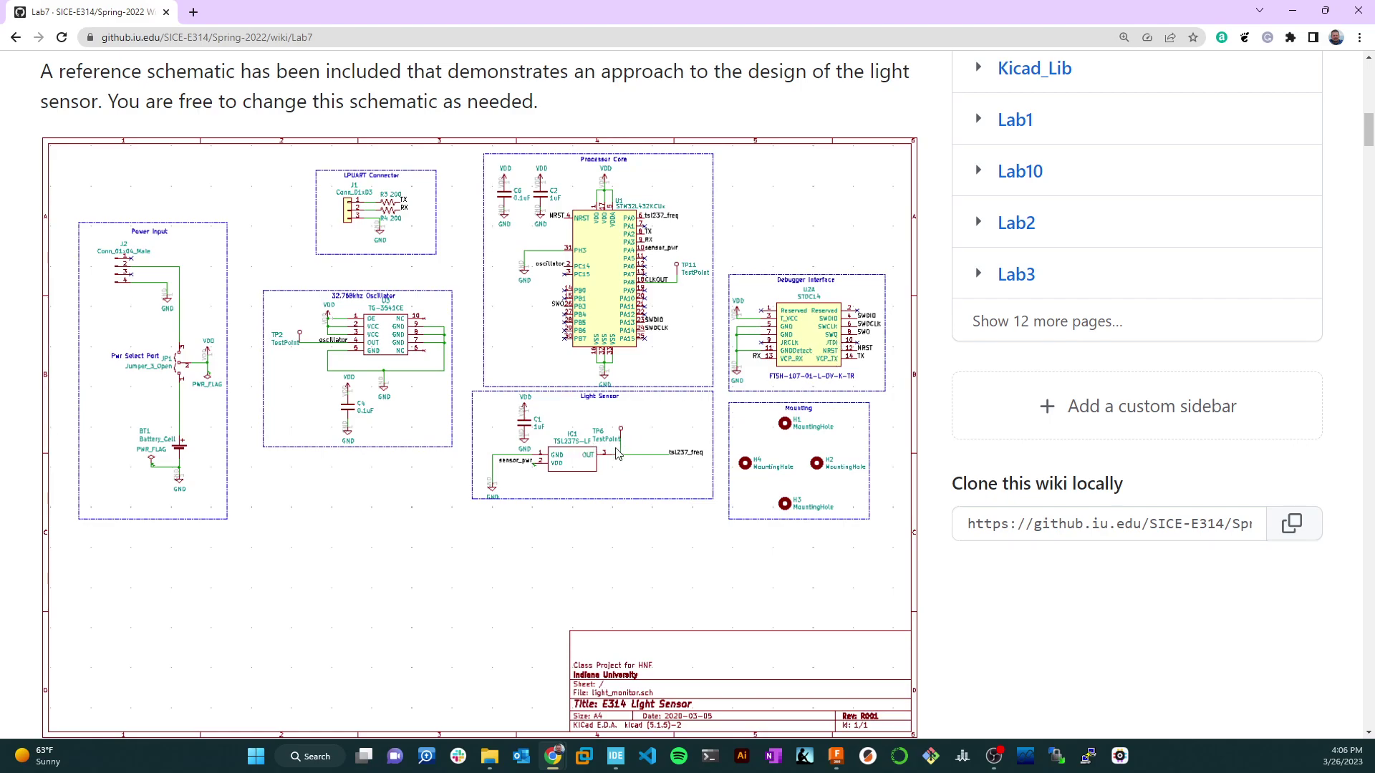
# Back in Fusion 360, save the schematic as a new version described 'User Saved'.
pyautogui.hotkey('alt', 'Tab')
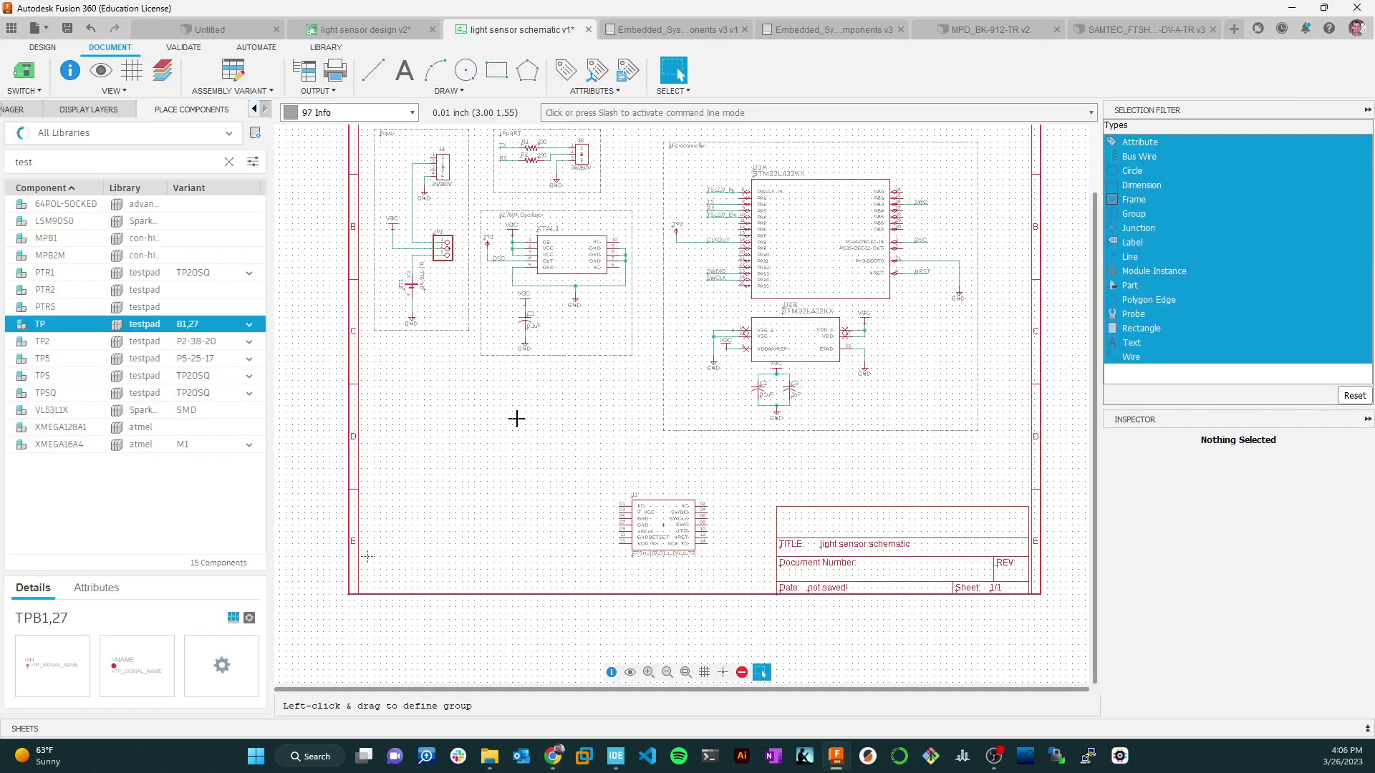
pyautogui.scroll(-3, 764, 501)
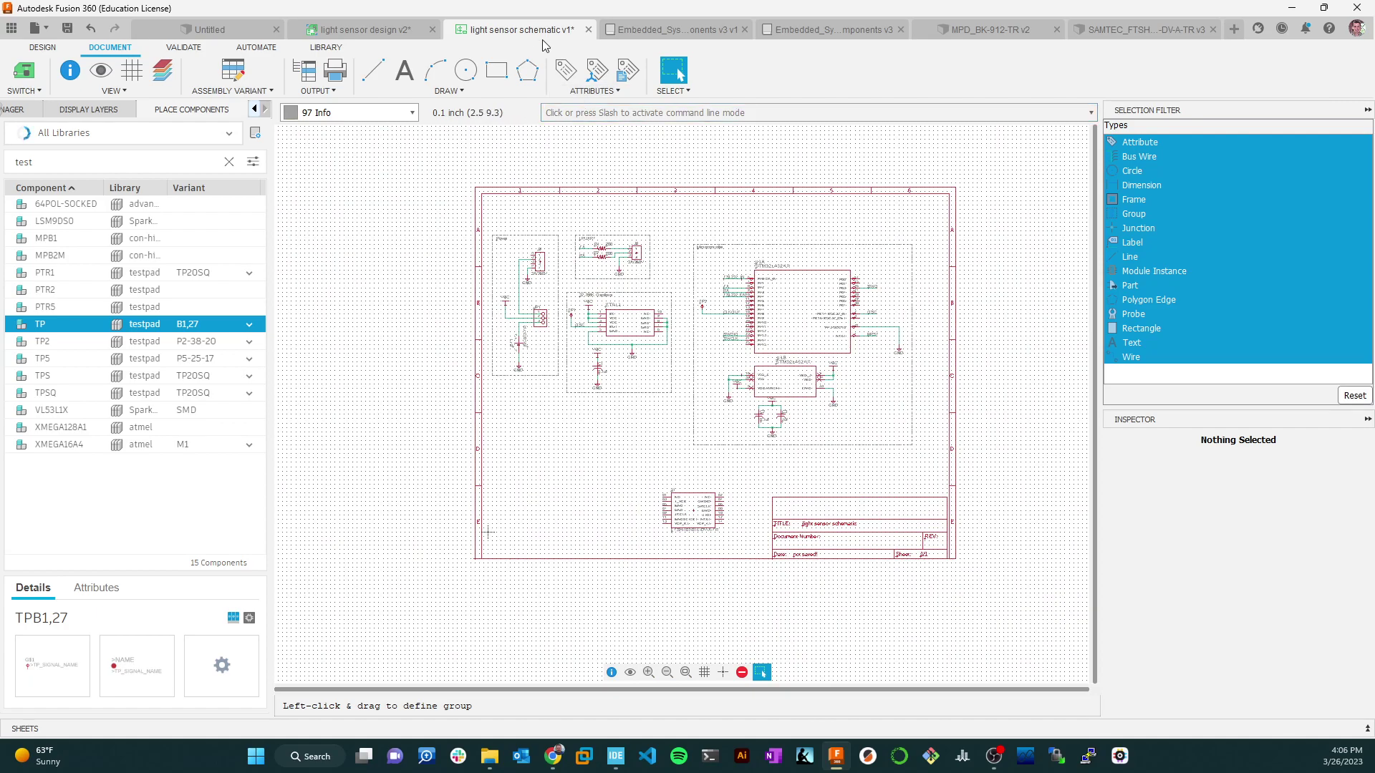
pyautogui.hotkey('ctrl', 's')
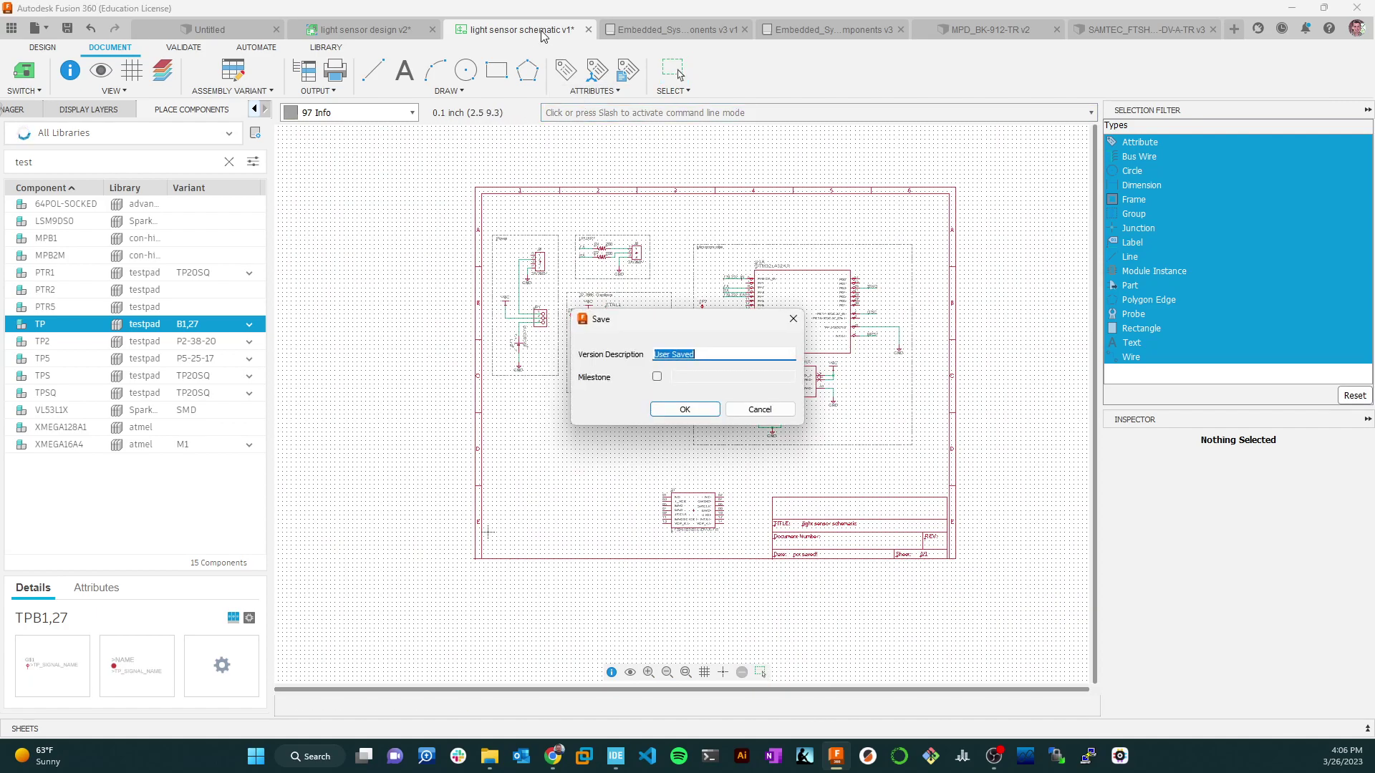
pyautogui.write('User Saved')
pyautogui.click(686, 408)
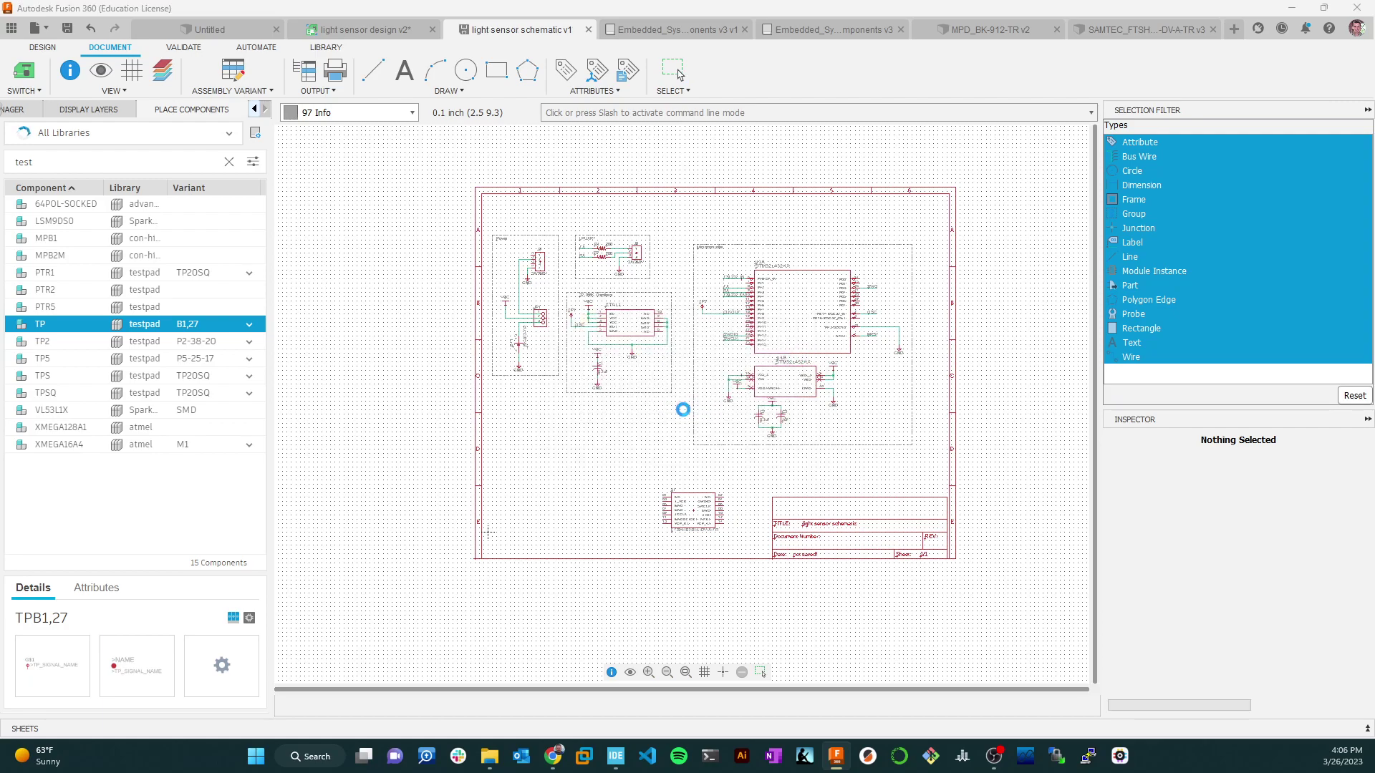